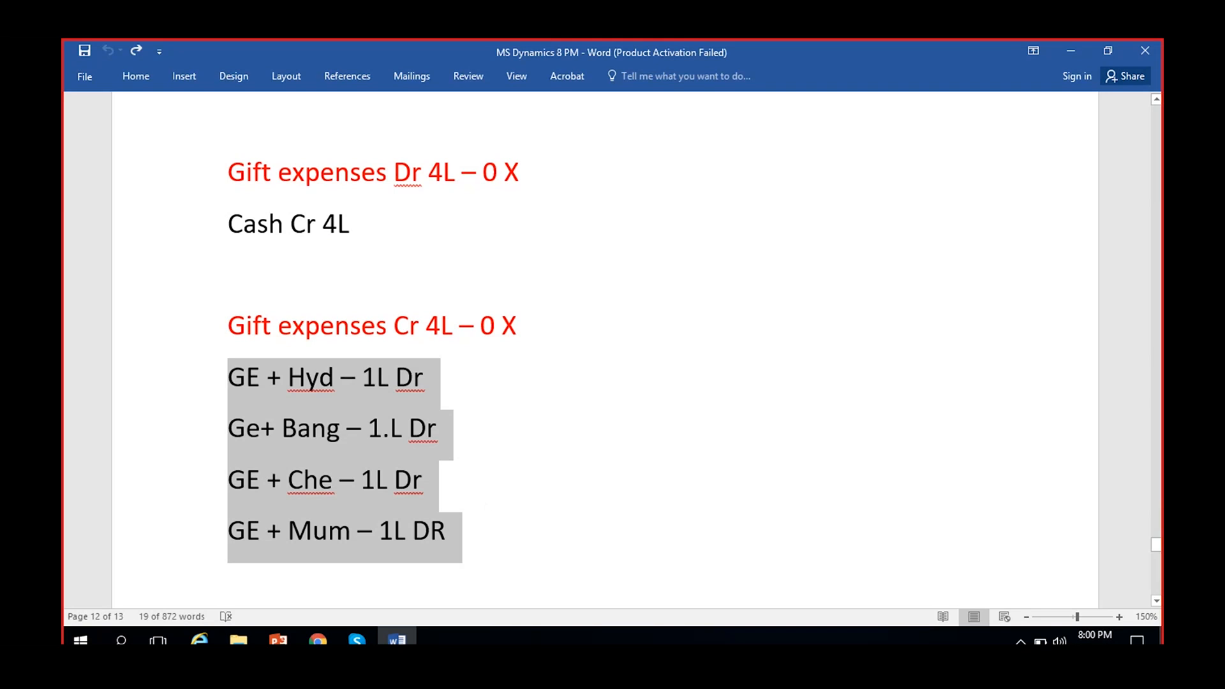
click(483, 501)
scroll(482, 502, down, 9)
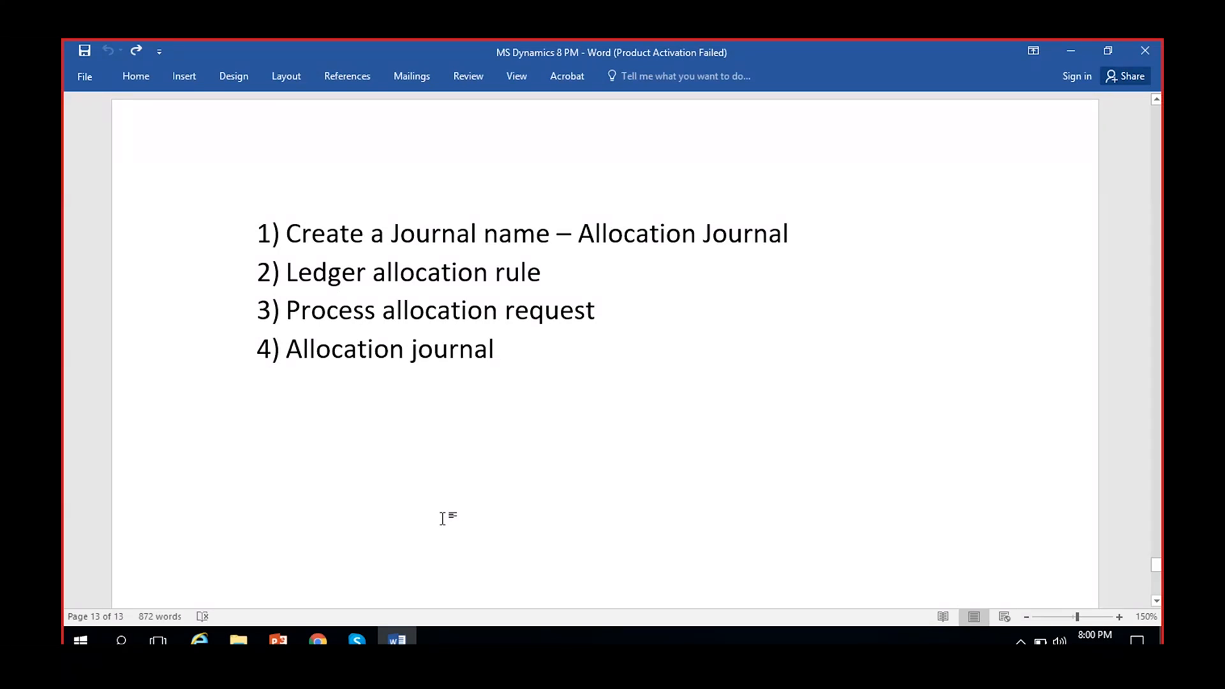
scroll(402, 383, up, 12)
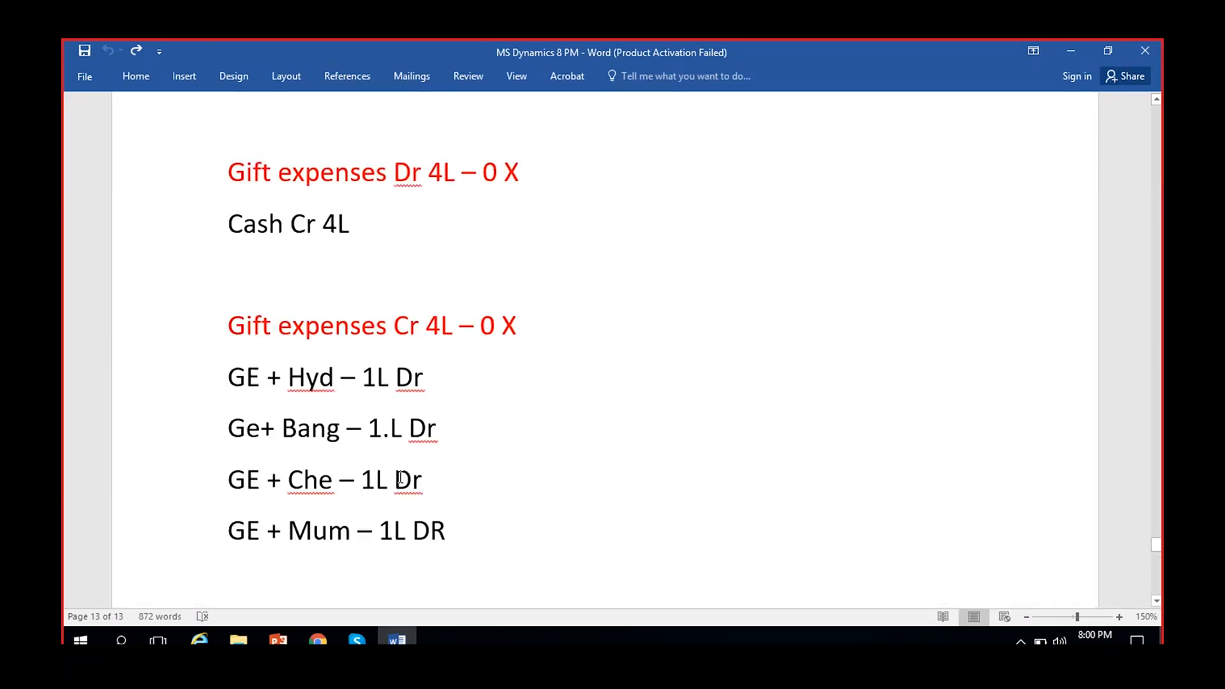
scroll(500, 404, down, 12)
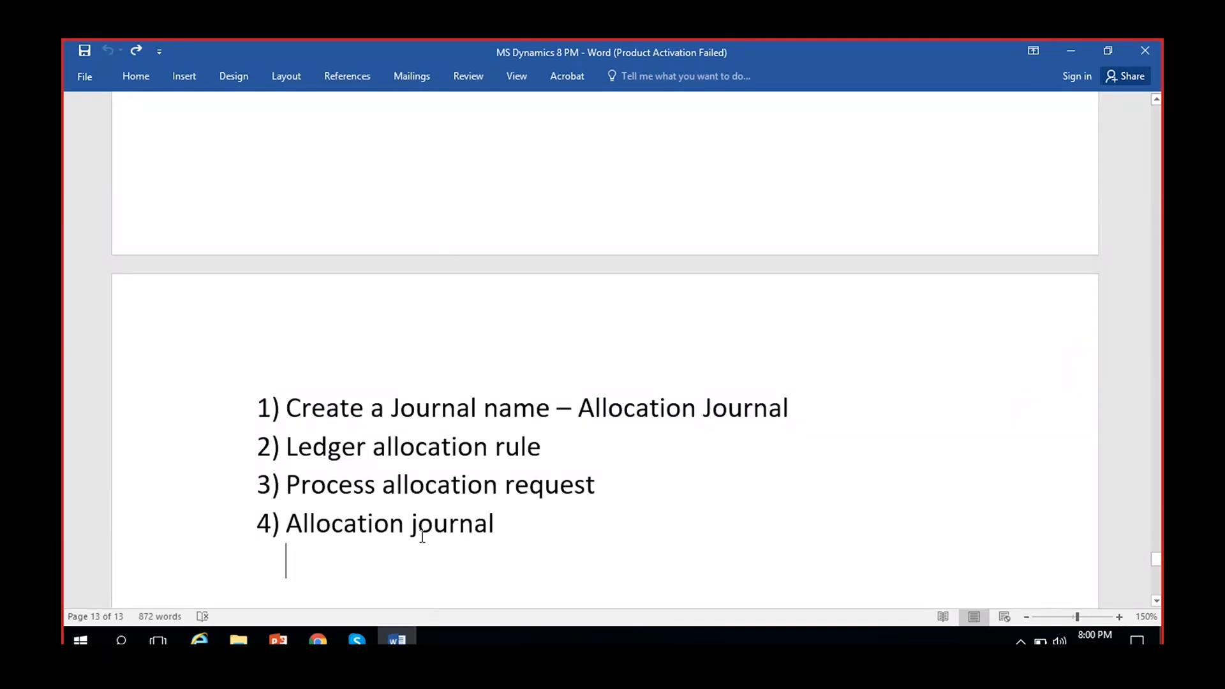
- Switch to Dynamics 365 in the browser and open the general journals of the General ledger module
click(332, 640)
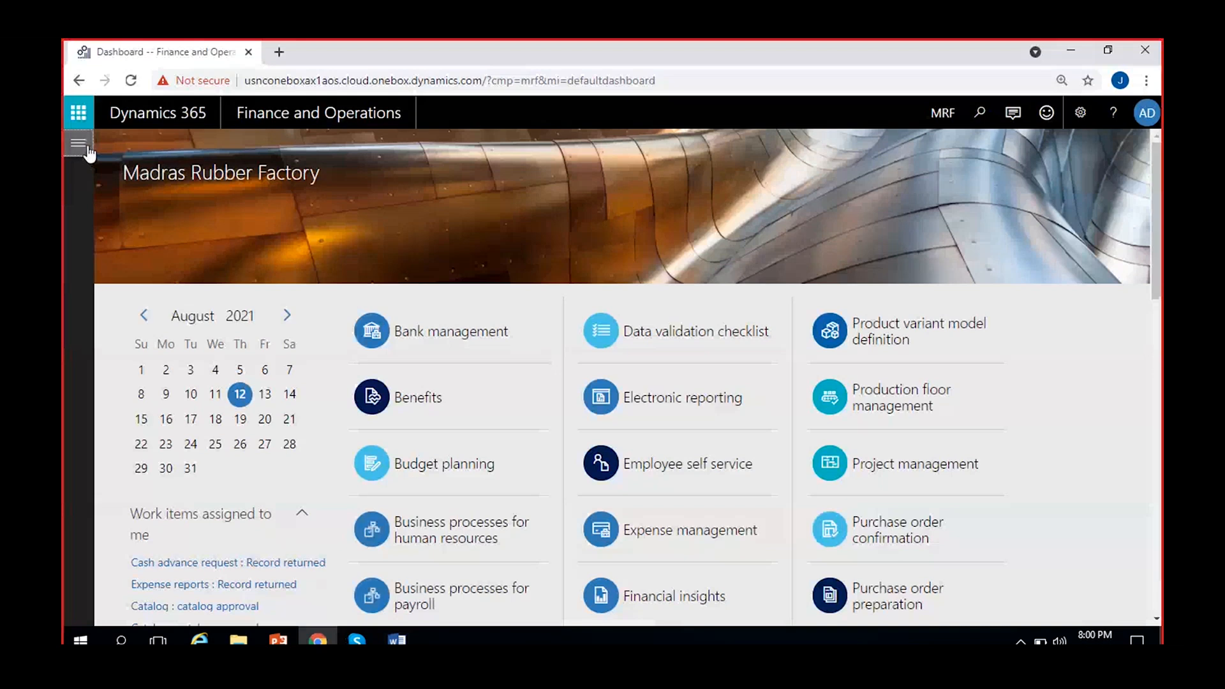
click(89, 155)
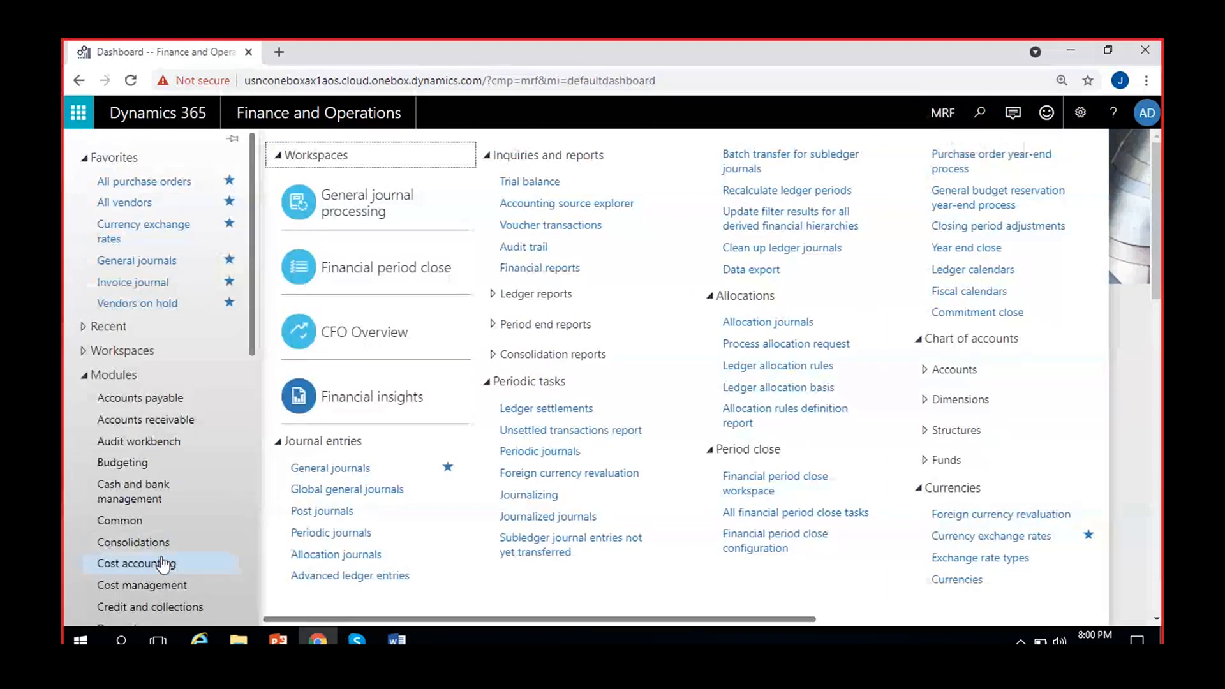
scroll(112, 560, down, 3)
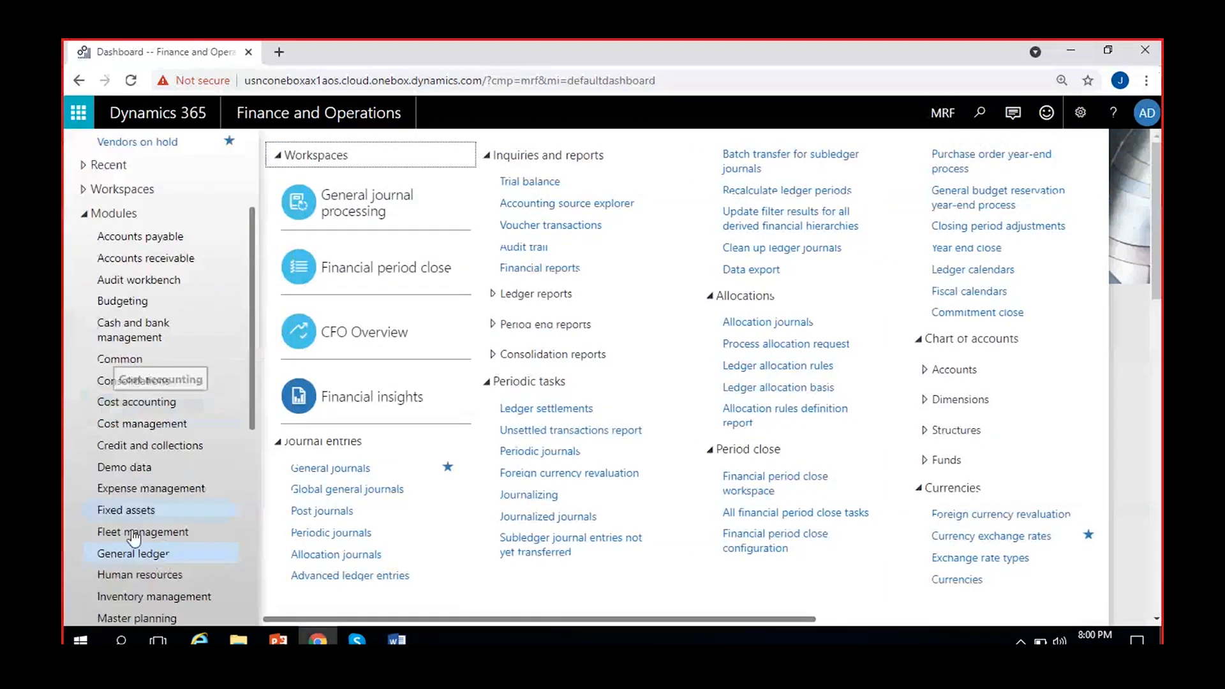
click(355, 469)
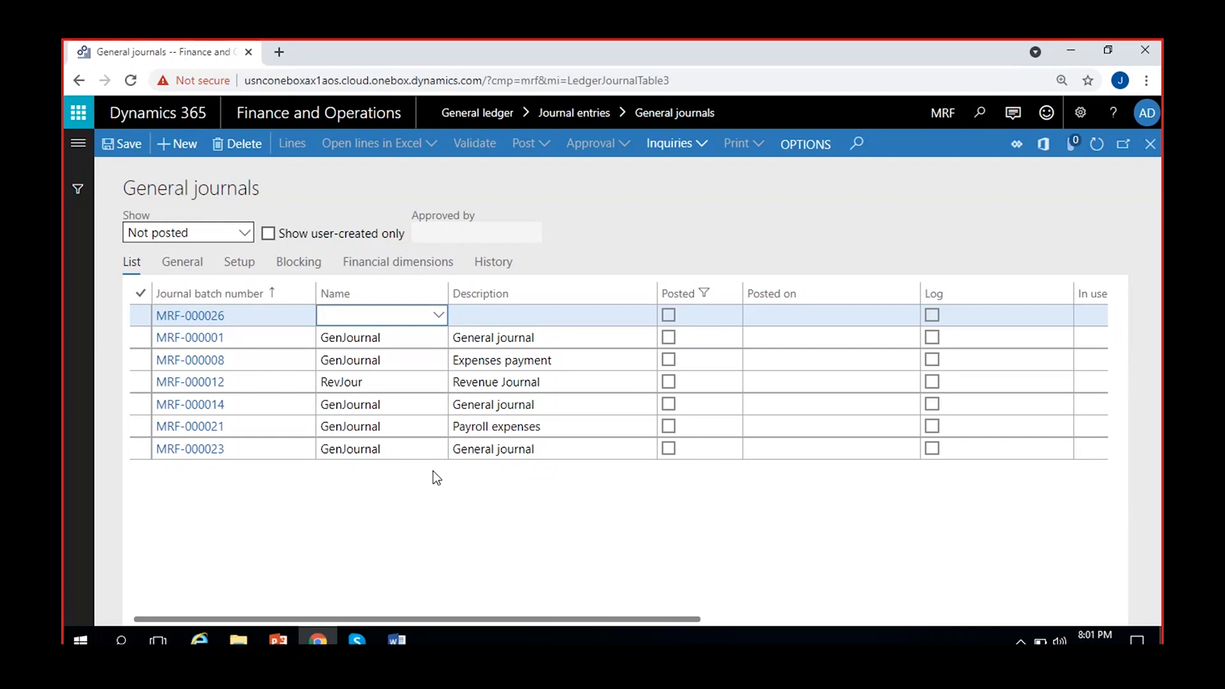
- Set the new general journal's name to GenJournal
click(443, 323)
click(439, 315)
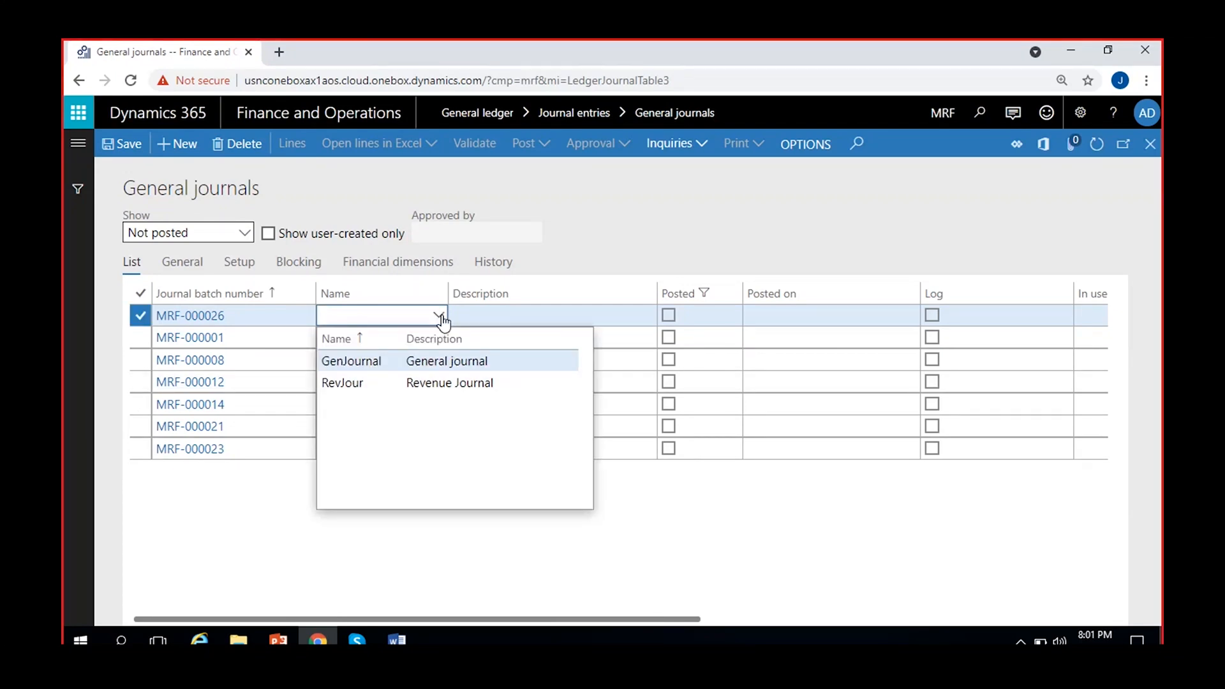
click(384, 365)
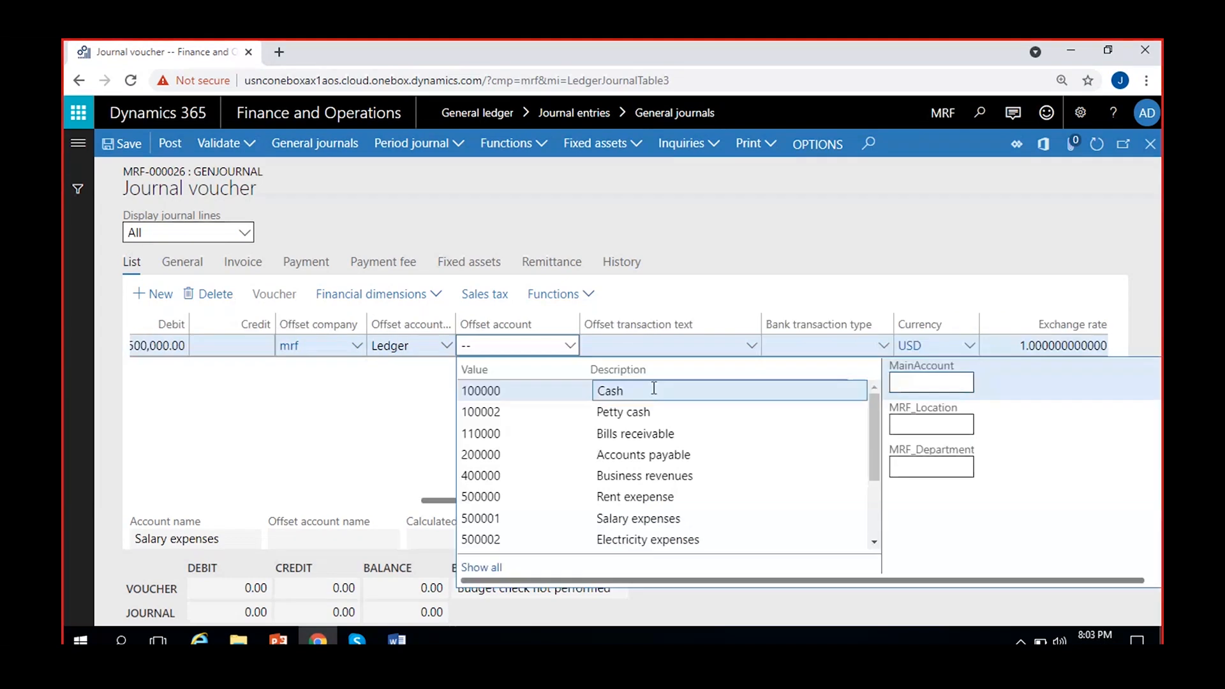
- Set the offset account of the salary expenses voucher line to 100000 Cash
click(350, 418)
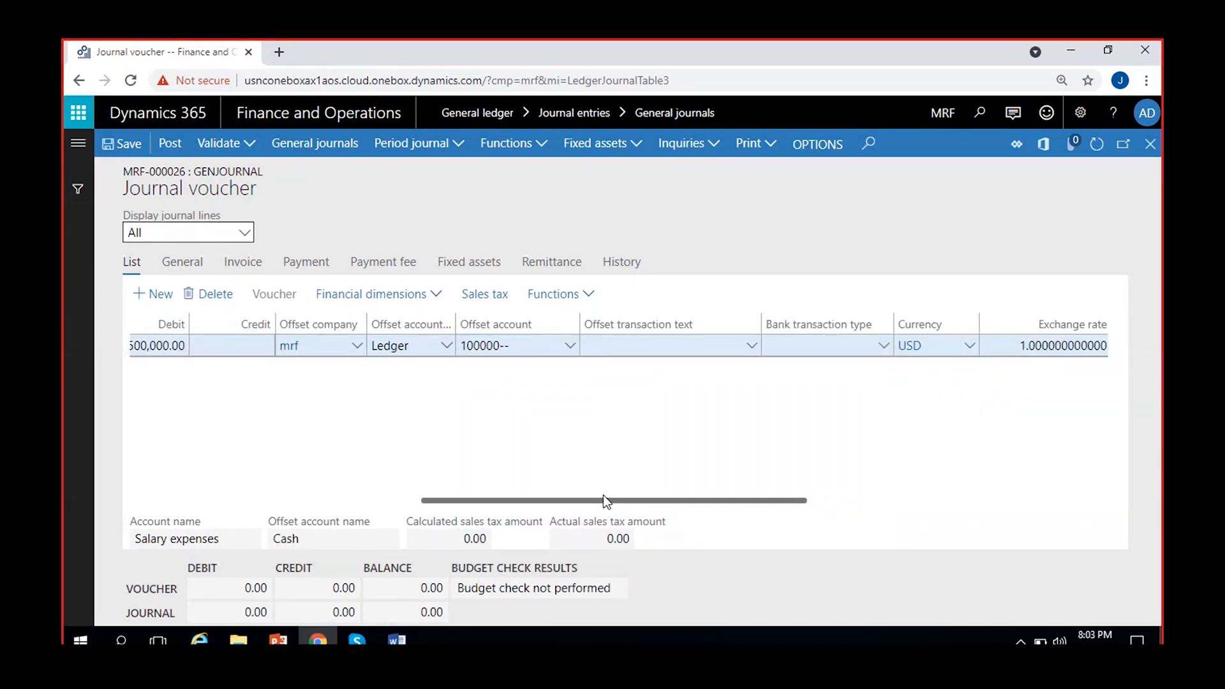
drag(605, 501, 349, 501)
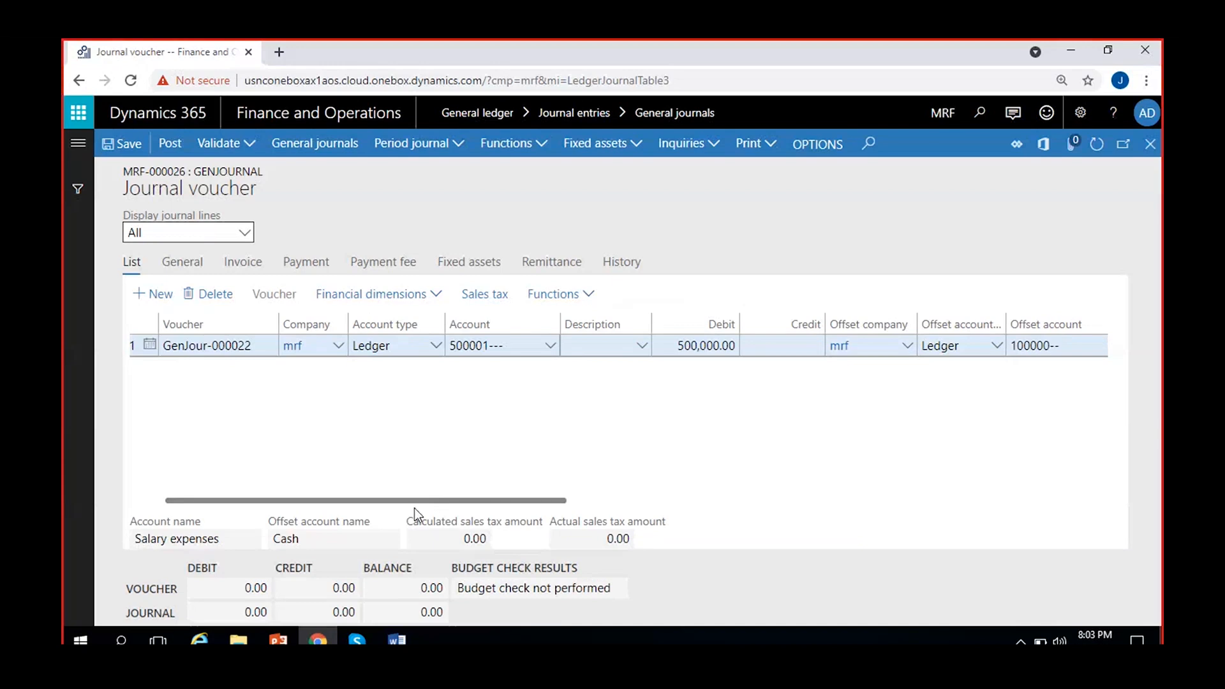
drag(374, 501, 276, 507)
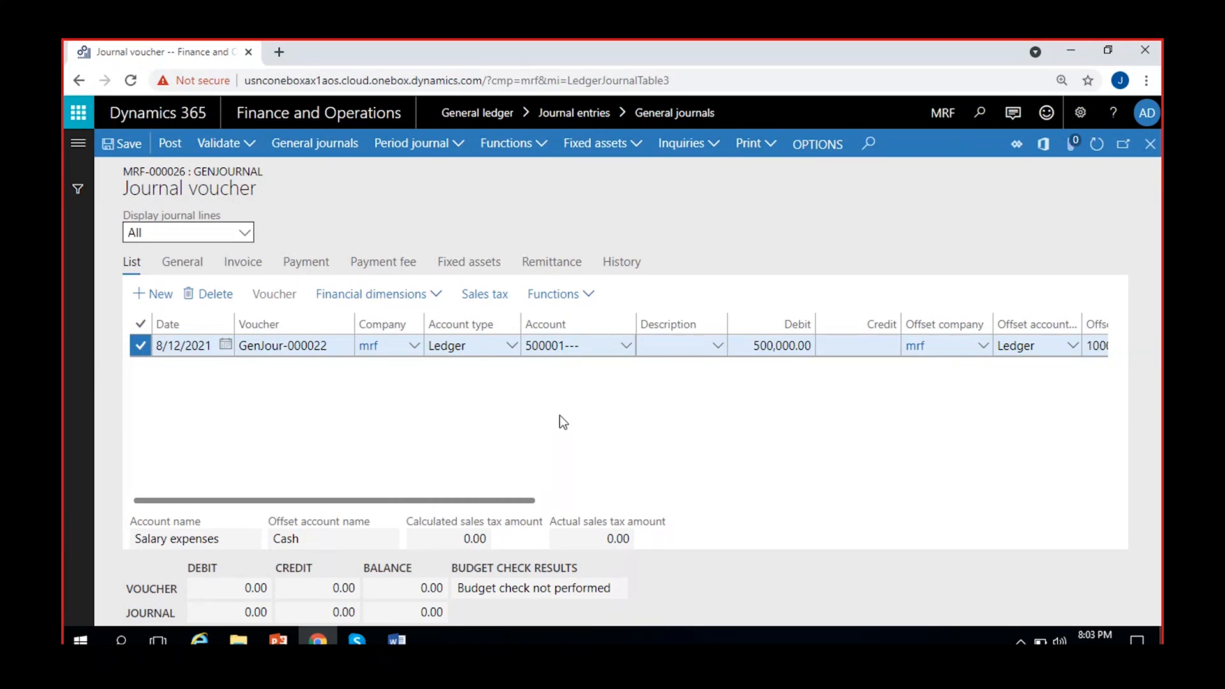
- Check the salary expenses voucher line, then save and post the journal
scroll(742, 398, right, 2)
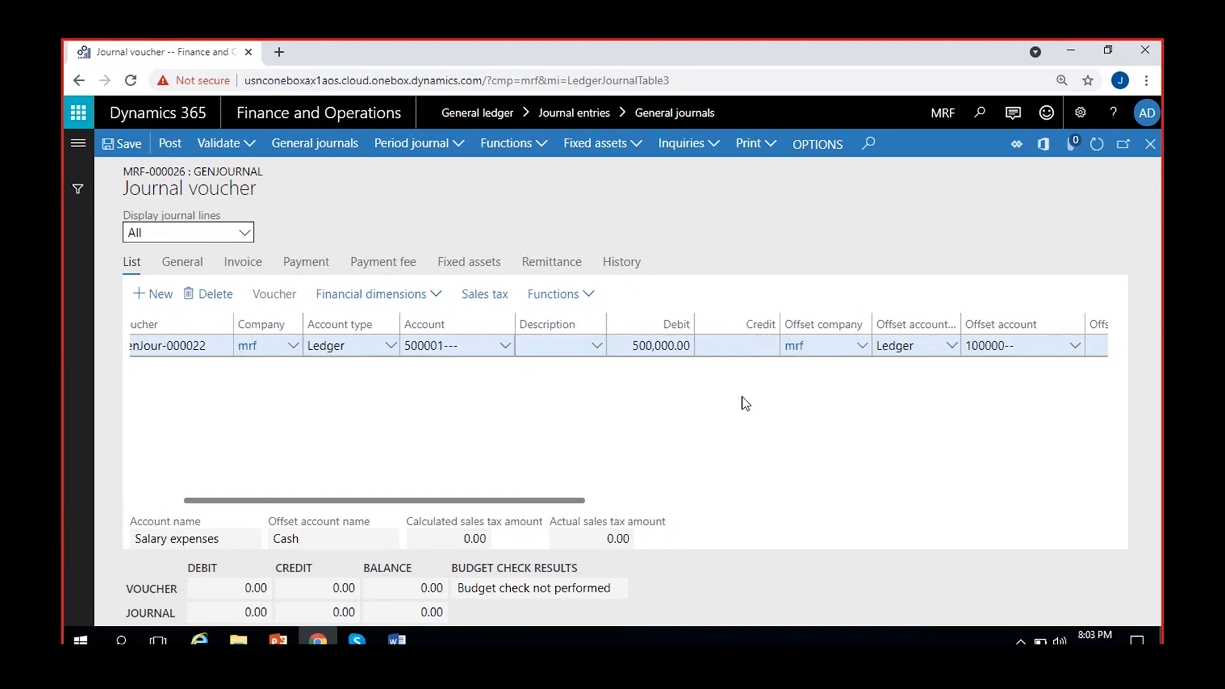
scroll(741, 396, left, 2)
scroll(791, 390, right, 2)
scroll(753, 414, left, 2)
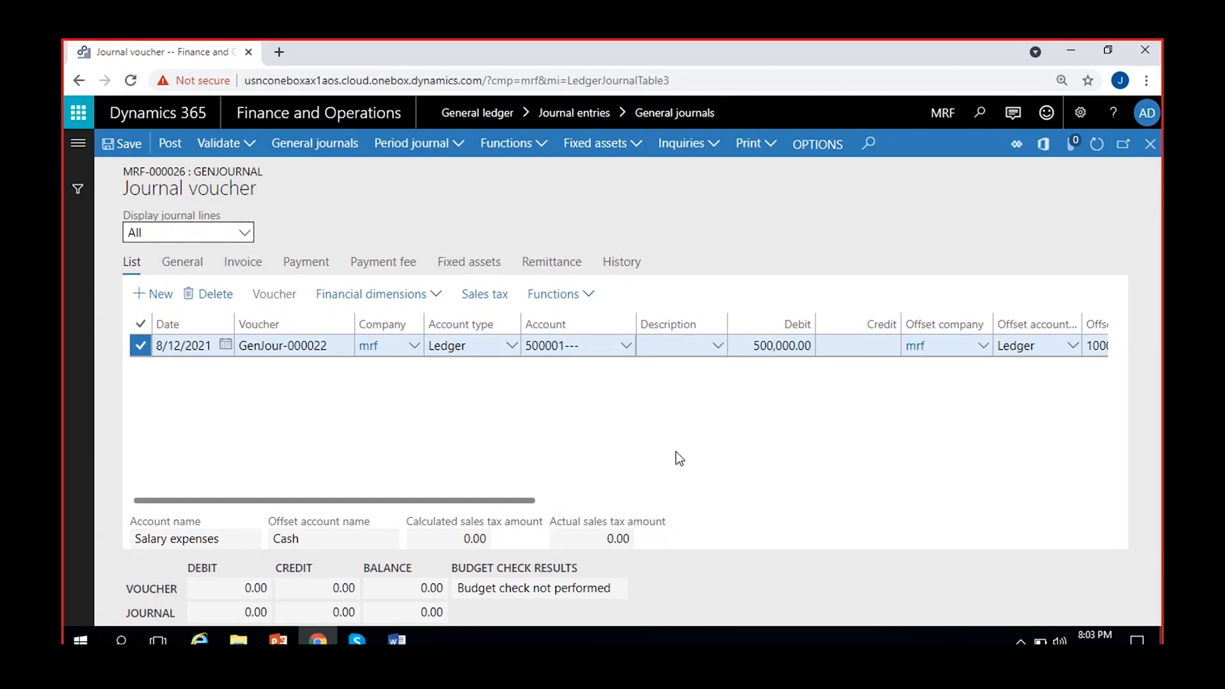
scroll(657, 440, right, 4)
scroll(612, 434, right, 2)
scroll(511, 434, left, 5)
click(118, 149)
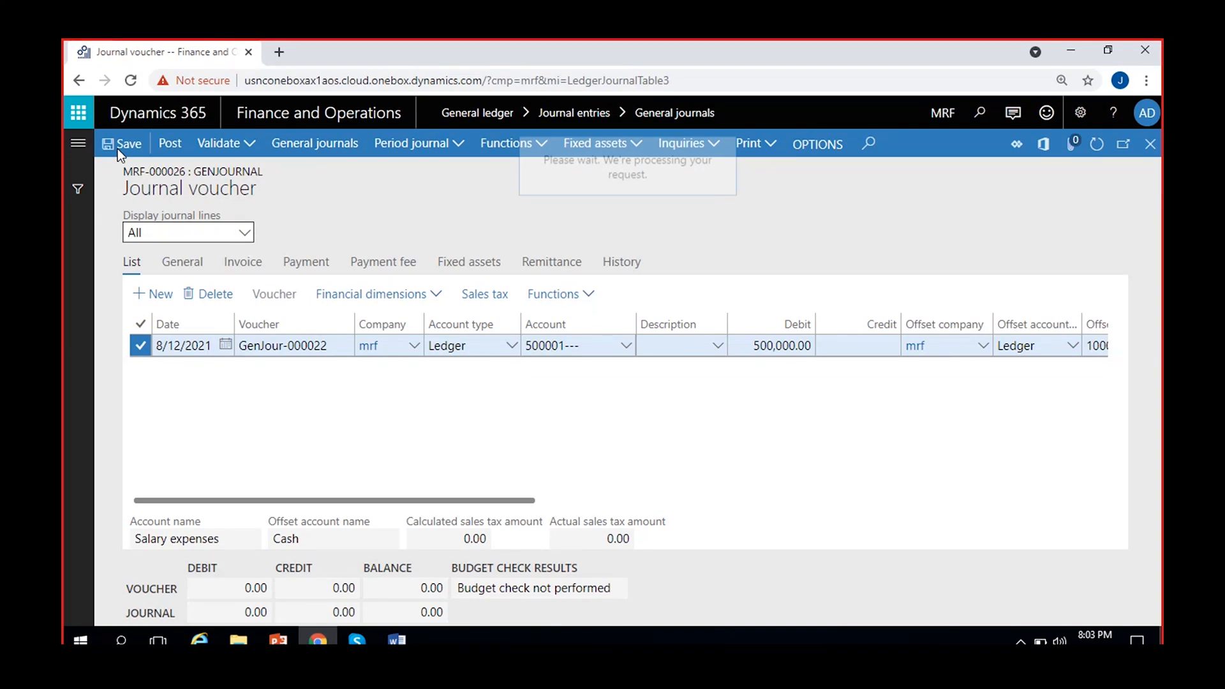
click(179, 151)
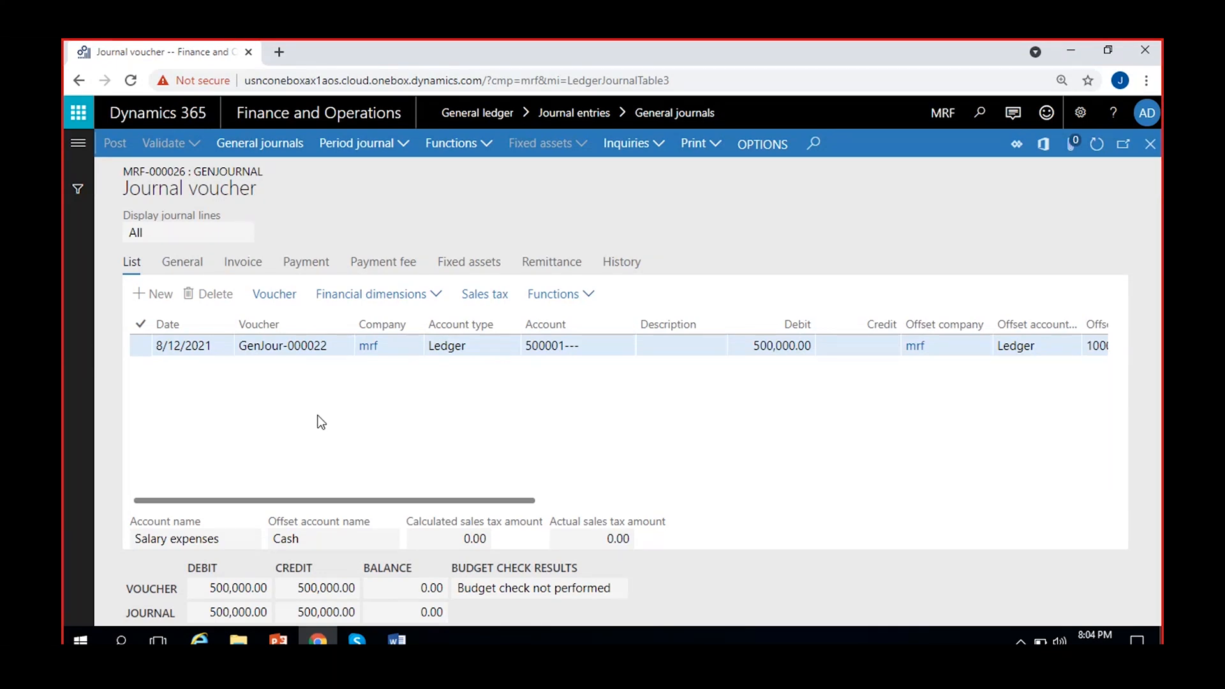
- Leave the journal voucher and create a ledger allocation rule described as "Salary expenses allocation - FP"
click(1151, 146)
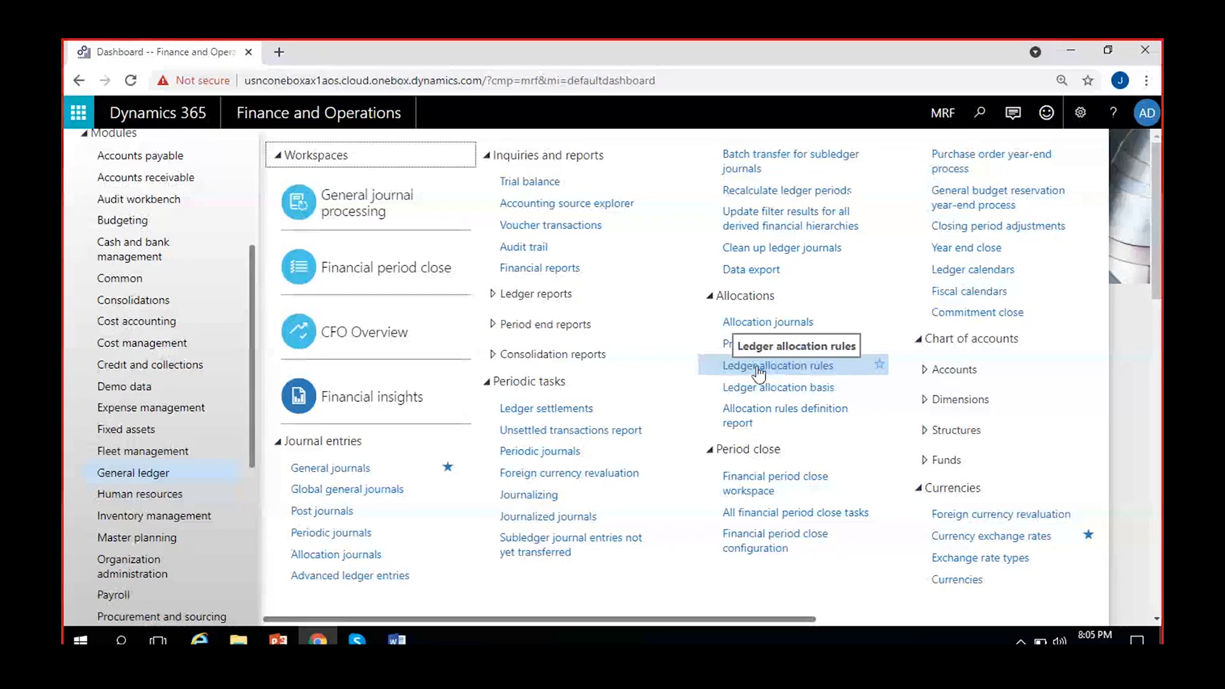
click(759, 367)
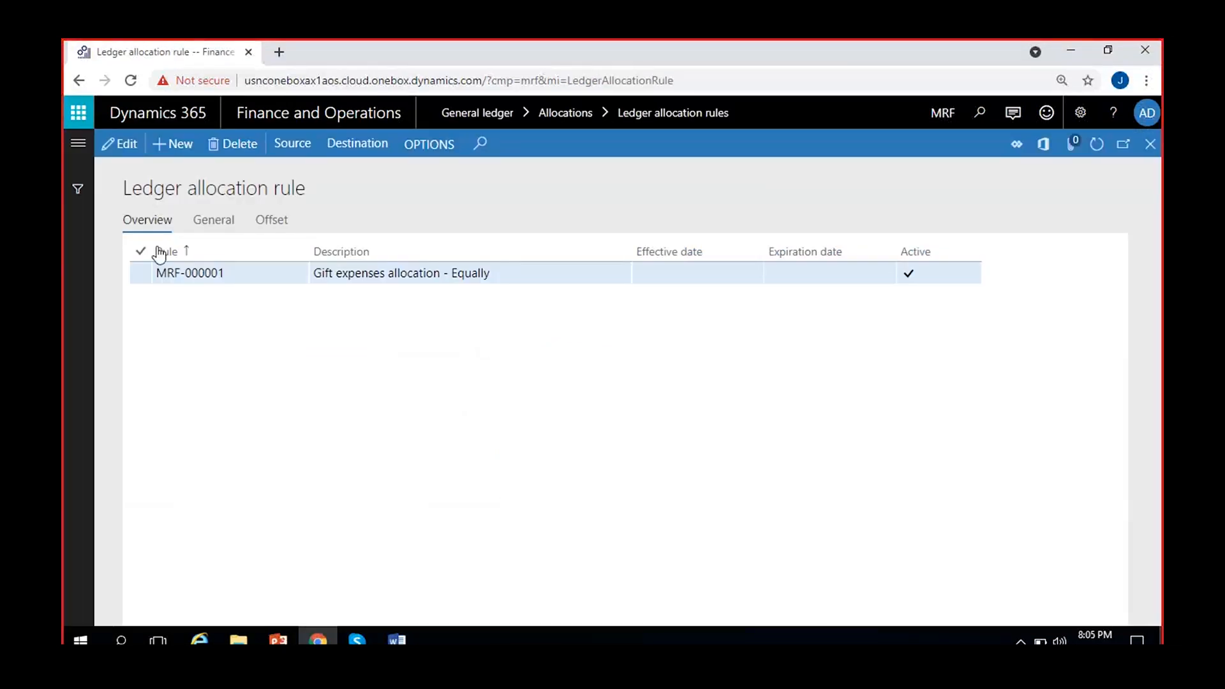
click(171, 153)
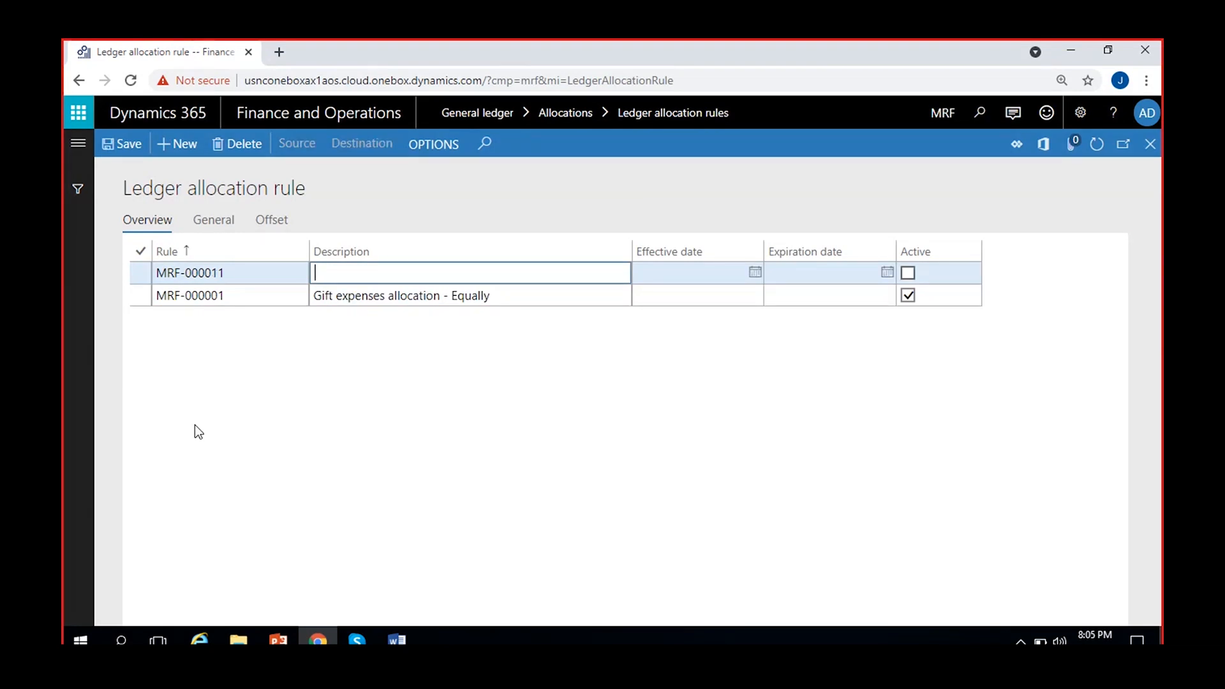
text(Salary expenses allocation - FP)
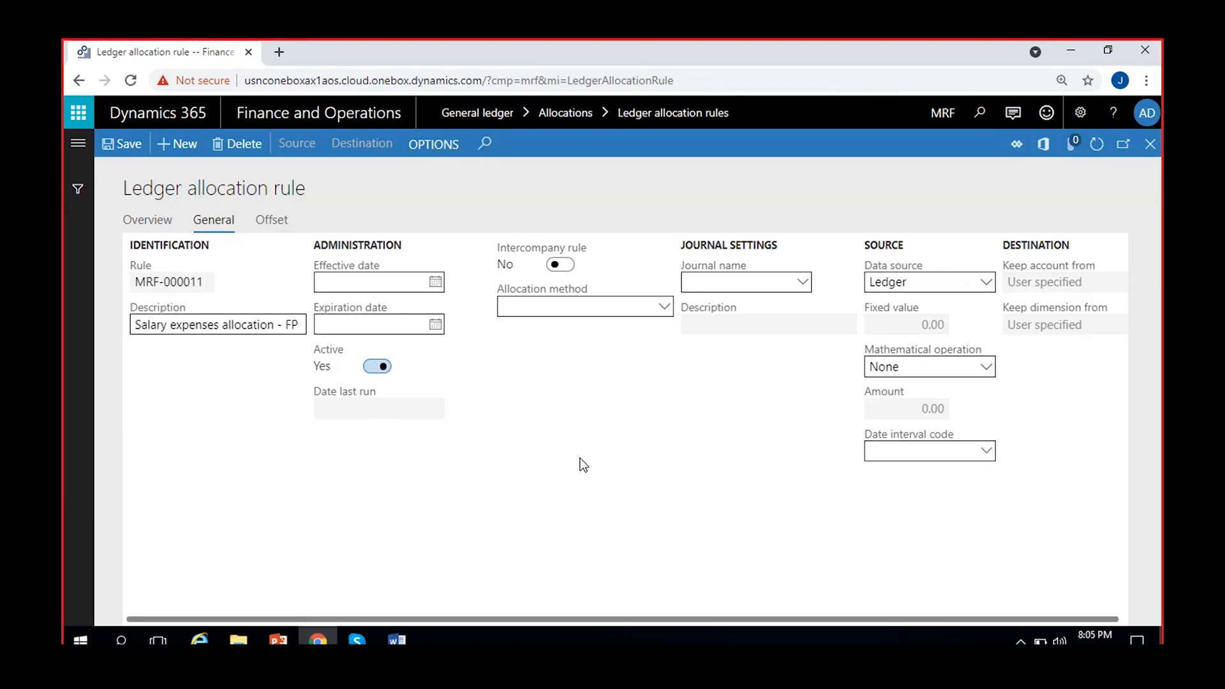
- Set the new rule's allocation method to Fixed percentage and its journal name to AllocJou
click(568, 306)
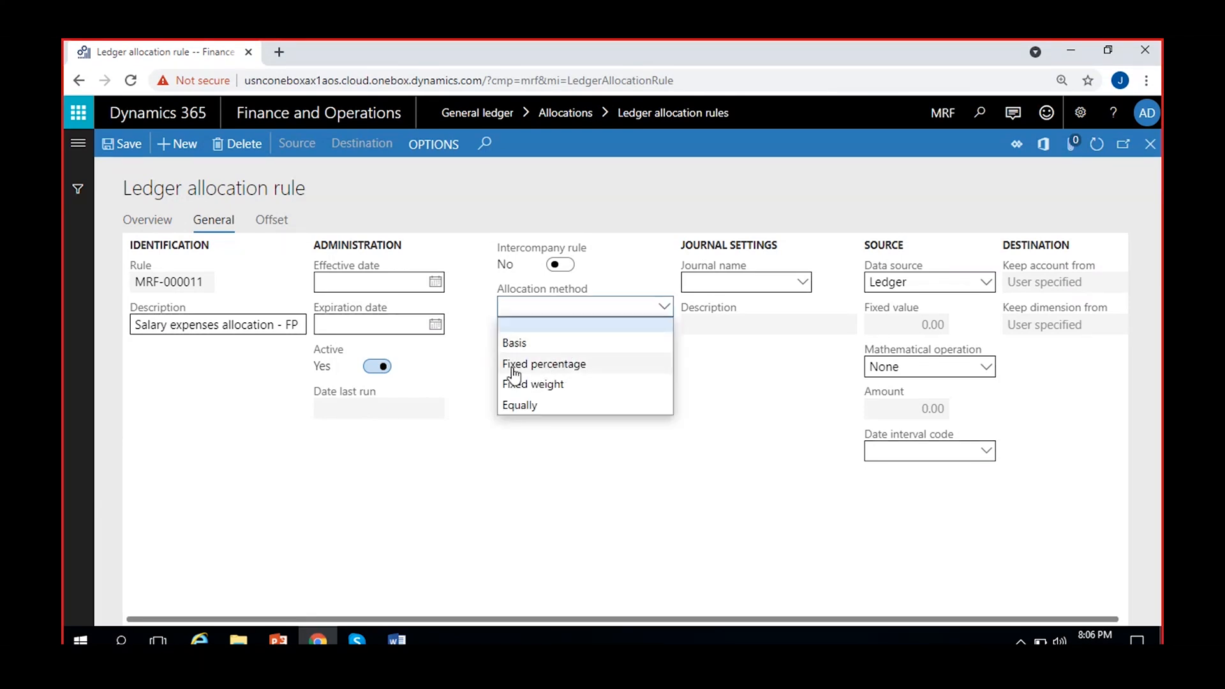
click(572, 368)
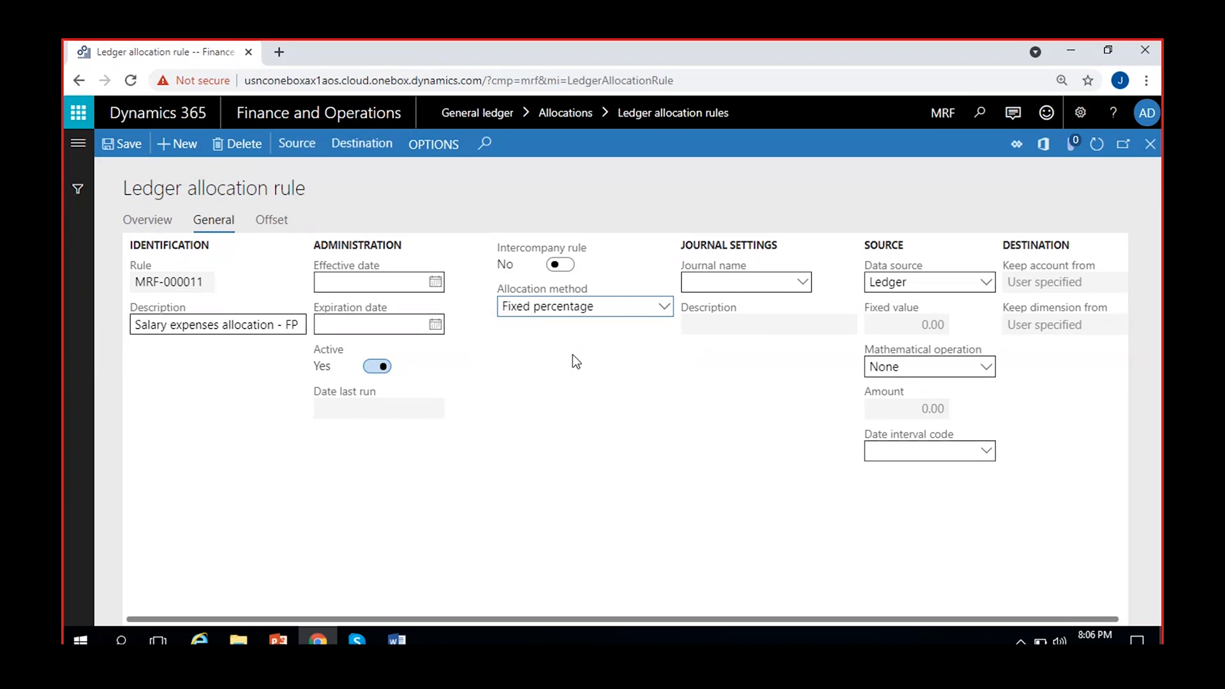
click(743, 279)
click(759, 331)
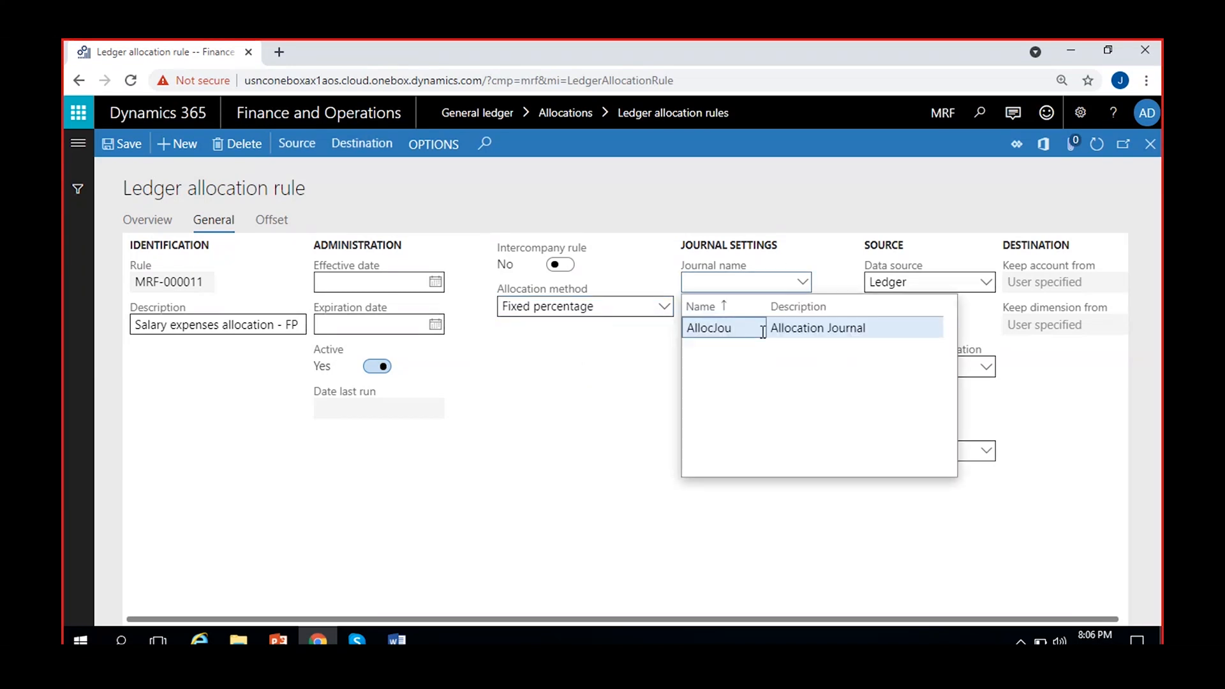
click(649, 423)
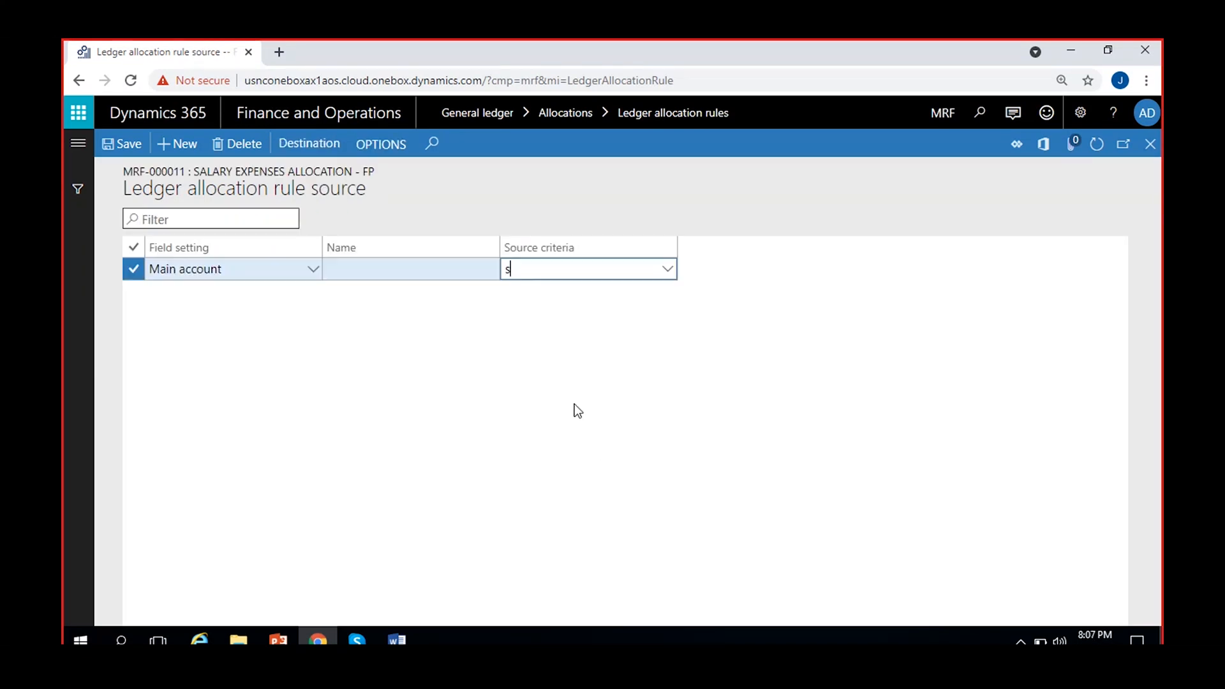
- Set the rule's Main account source criteria to 500001 Salary expenses and save the source
text(salary)
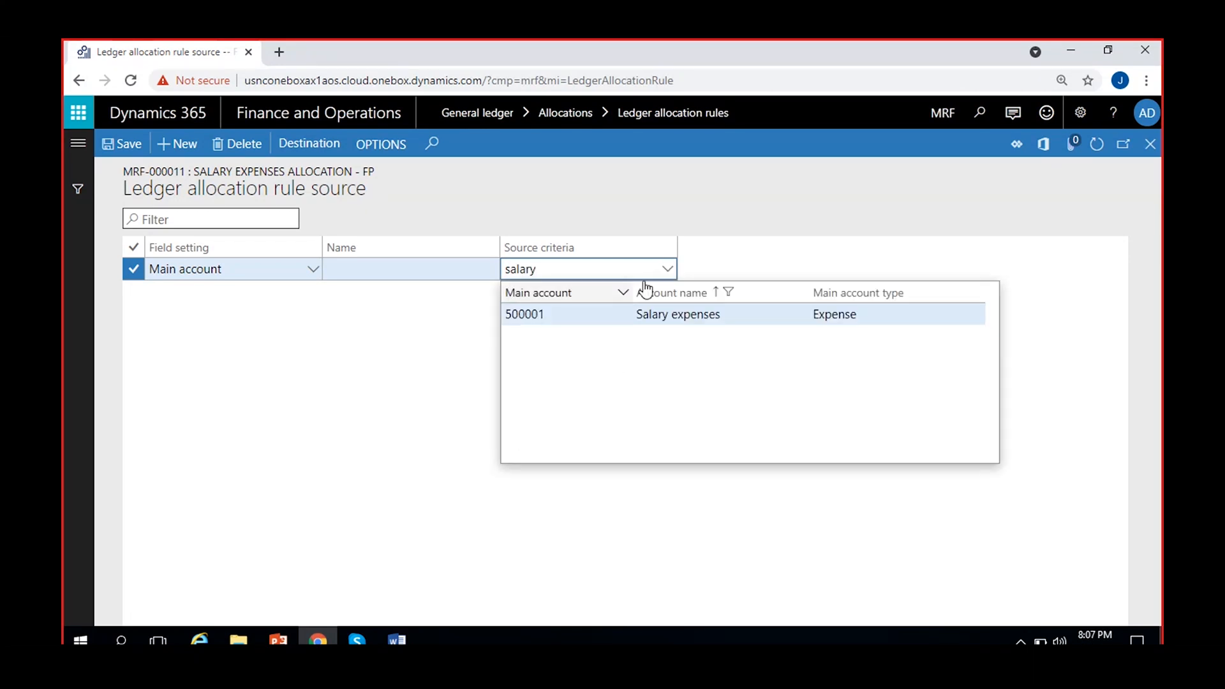
click(683, 314)
click(463, 364)
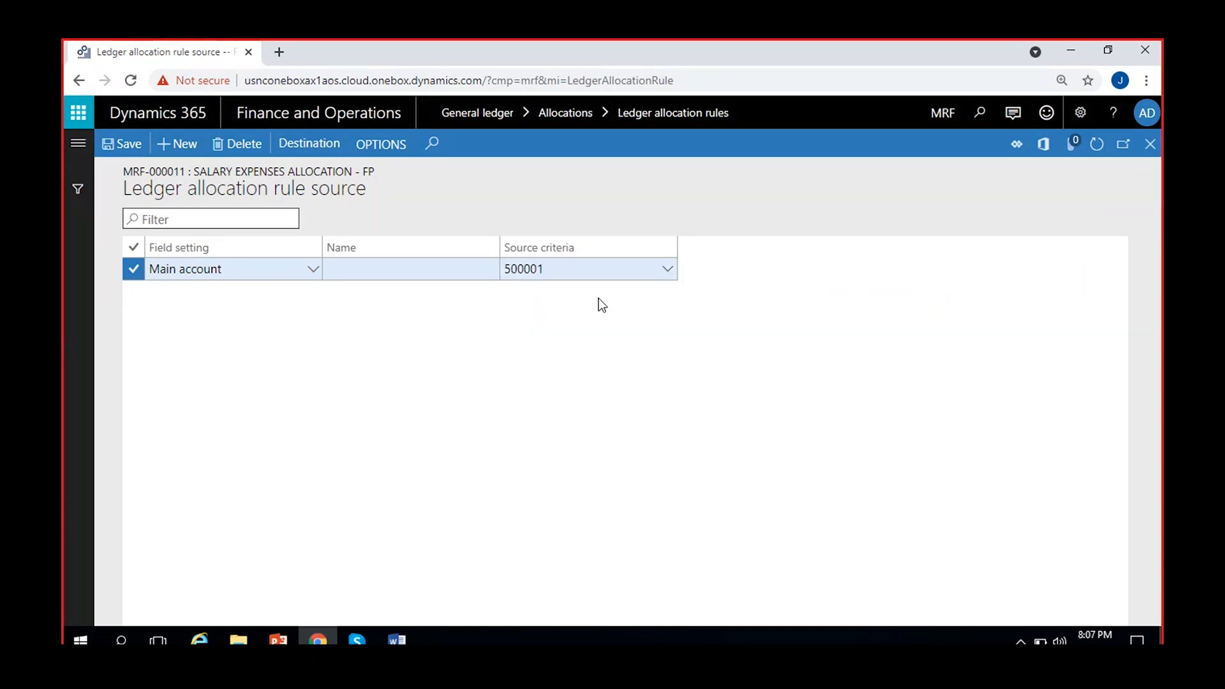
click(122, 144)
click(124, 158)
- Add a destination to the allocation rule with 500001 Salary expenses as its To account
click(308, 143)
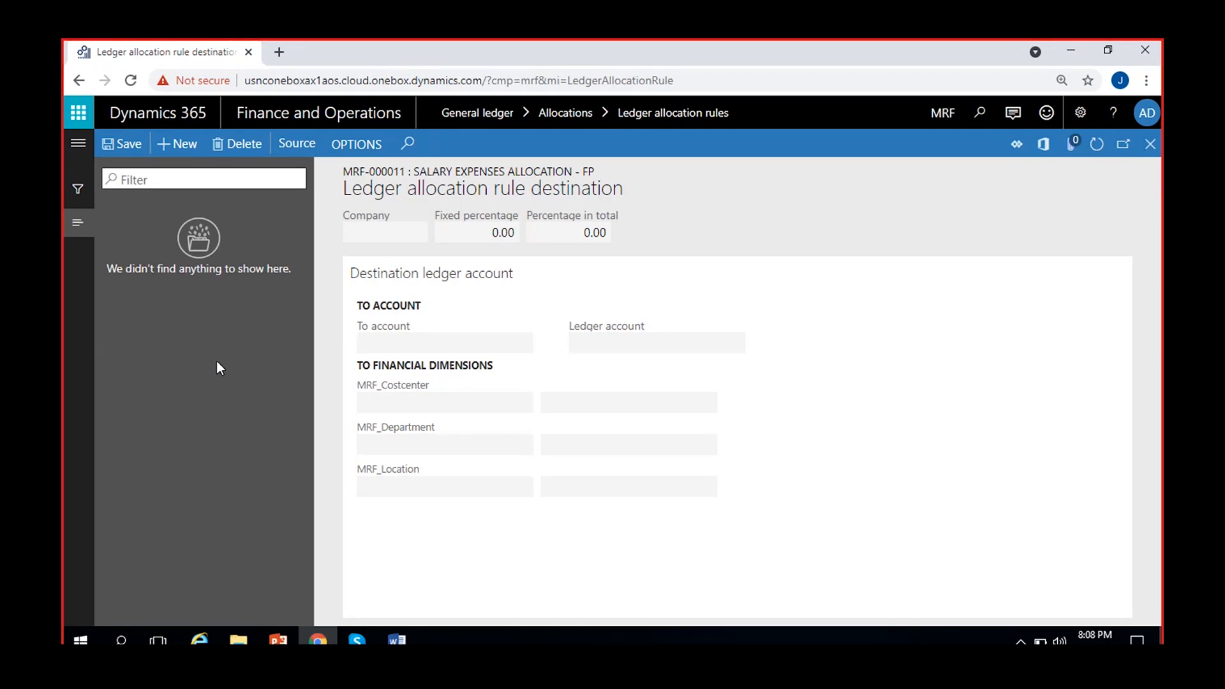
click(176, 146)
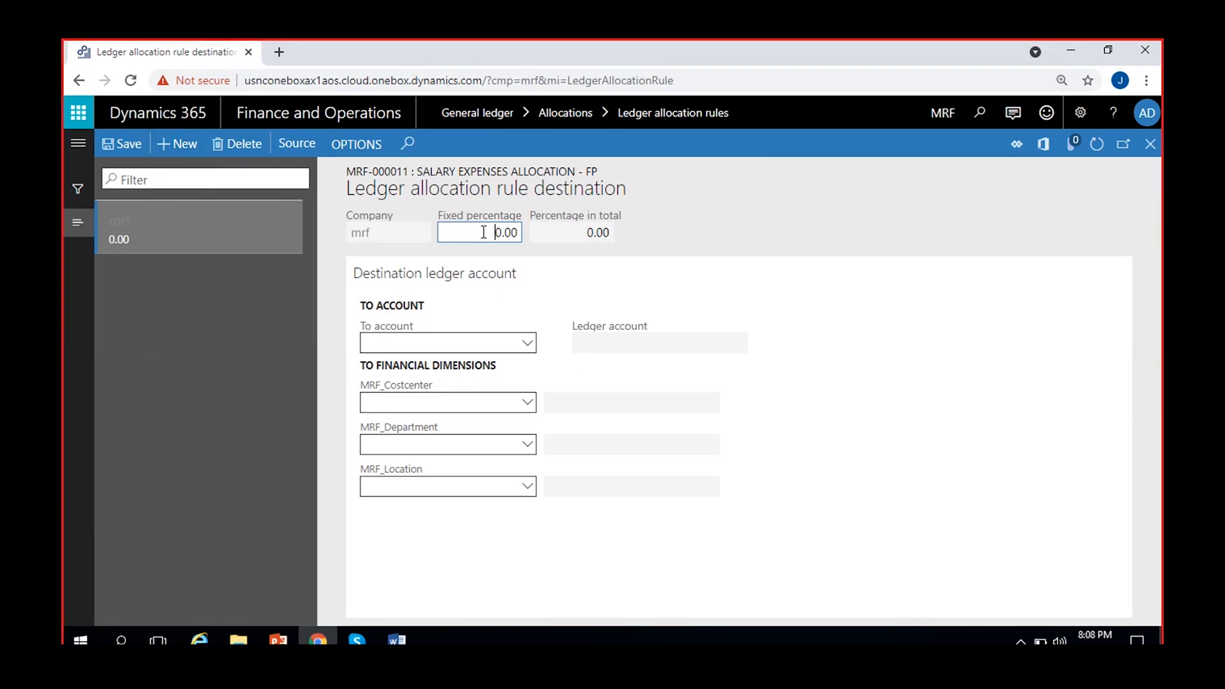
click(673, 233)
click(454, 345)
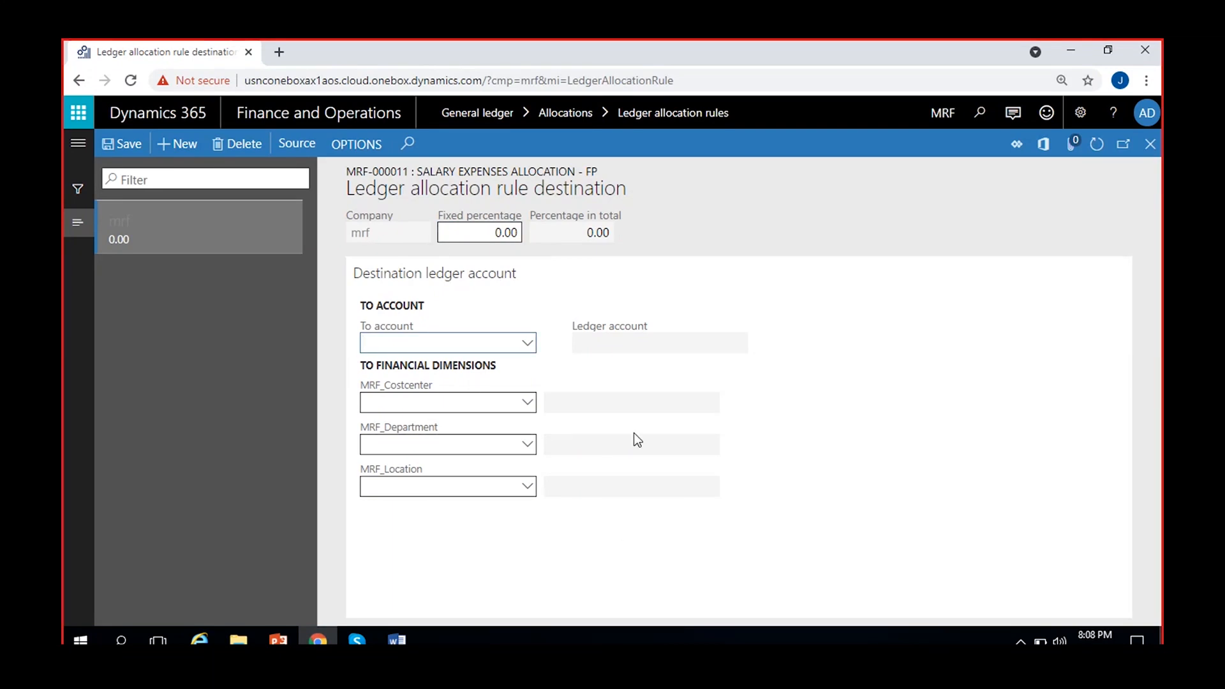
text(salary)
click(529, 344)
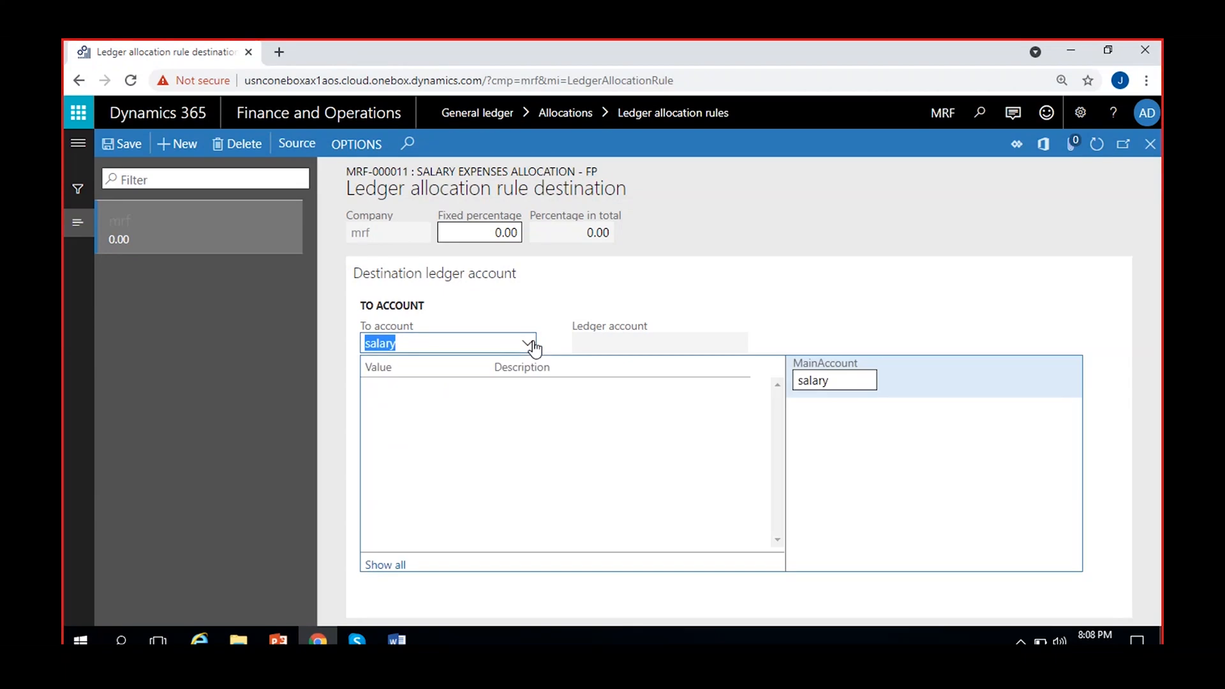
click(490, 388)
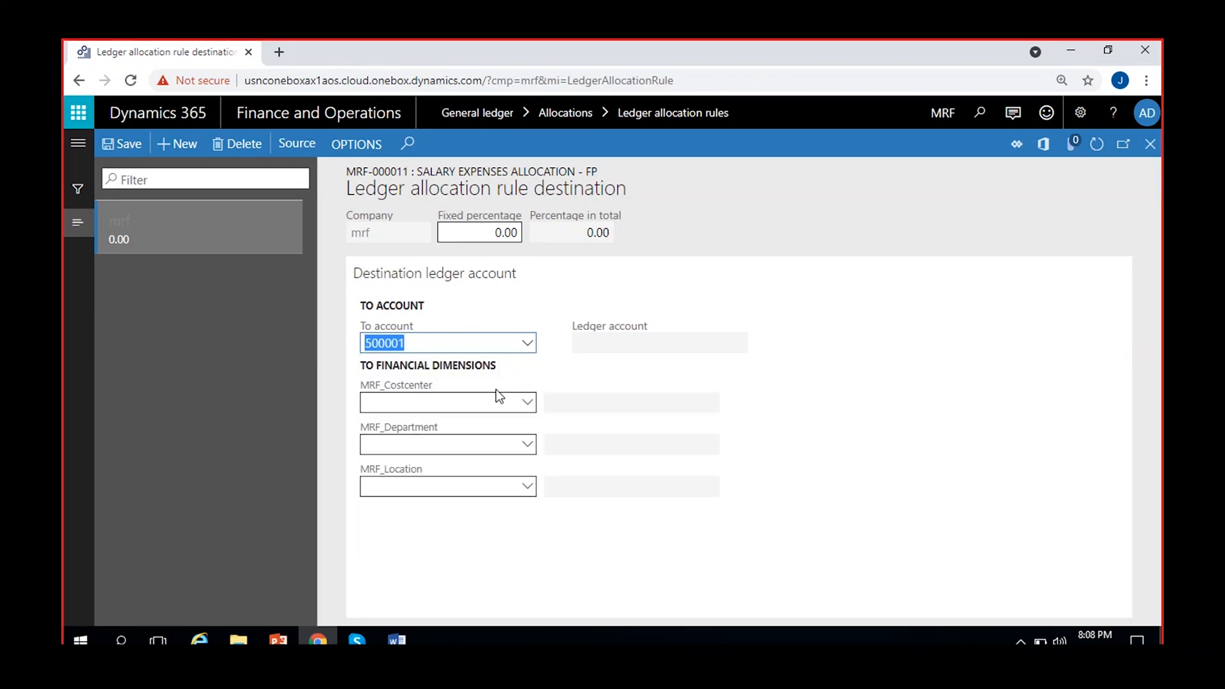
- Set the destination's MRF_Location to 100 Hyderabad and its fixed percentage to 20, and save it
click(527, 489)
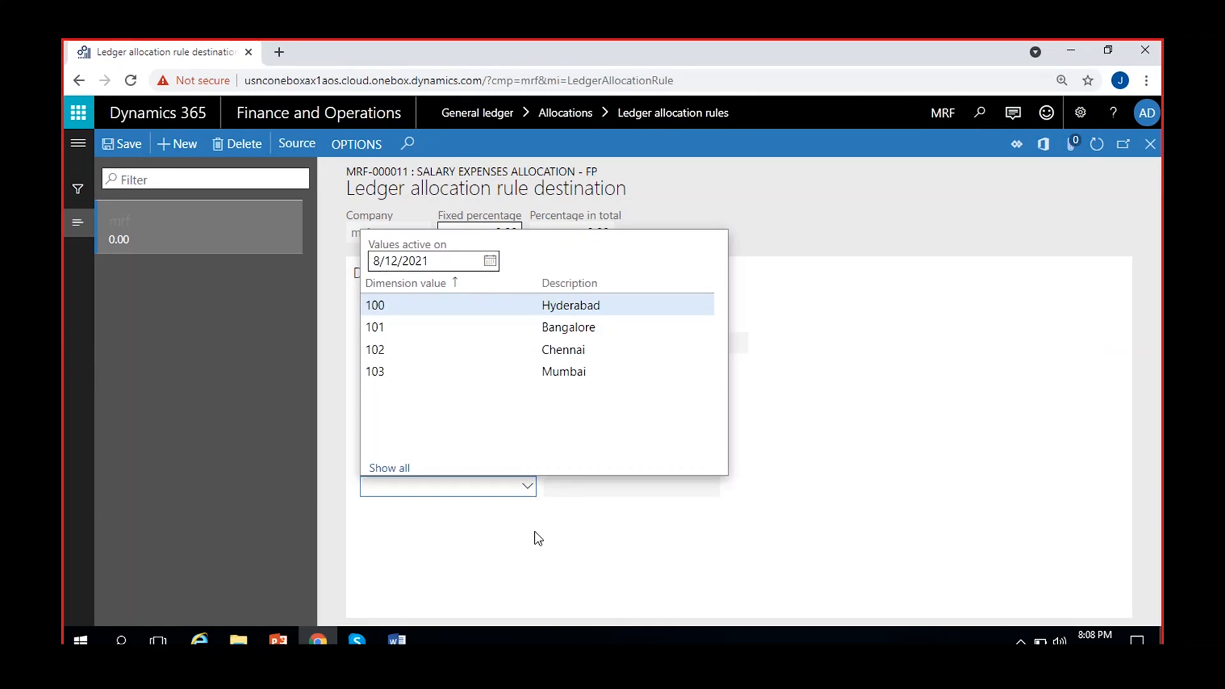
key(Return)
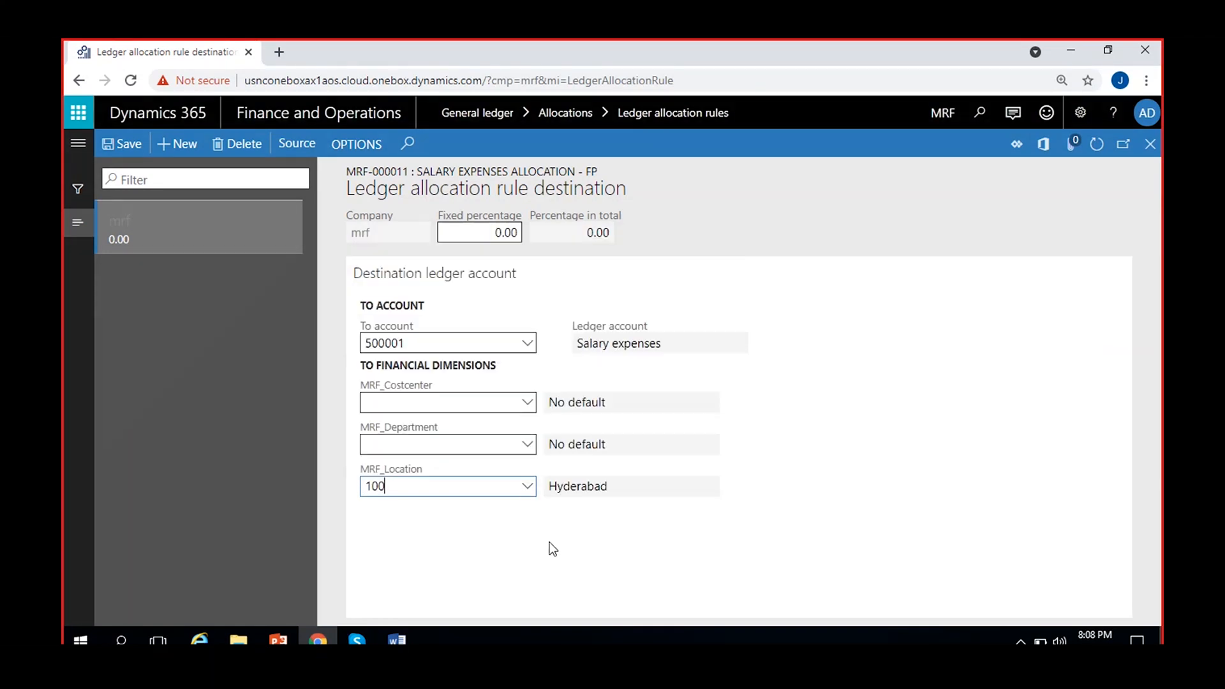
click(647, 343)
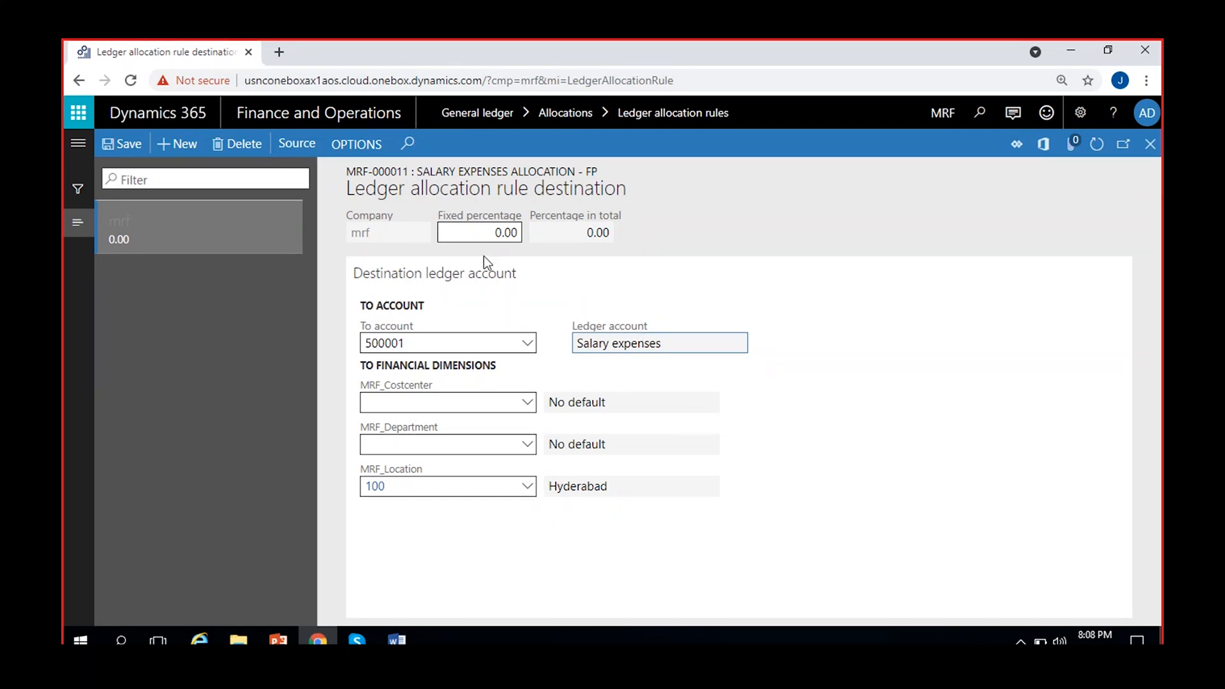
click(478, 237)
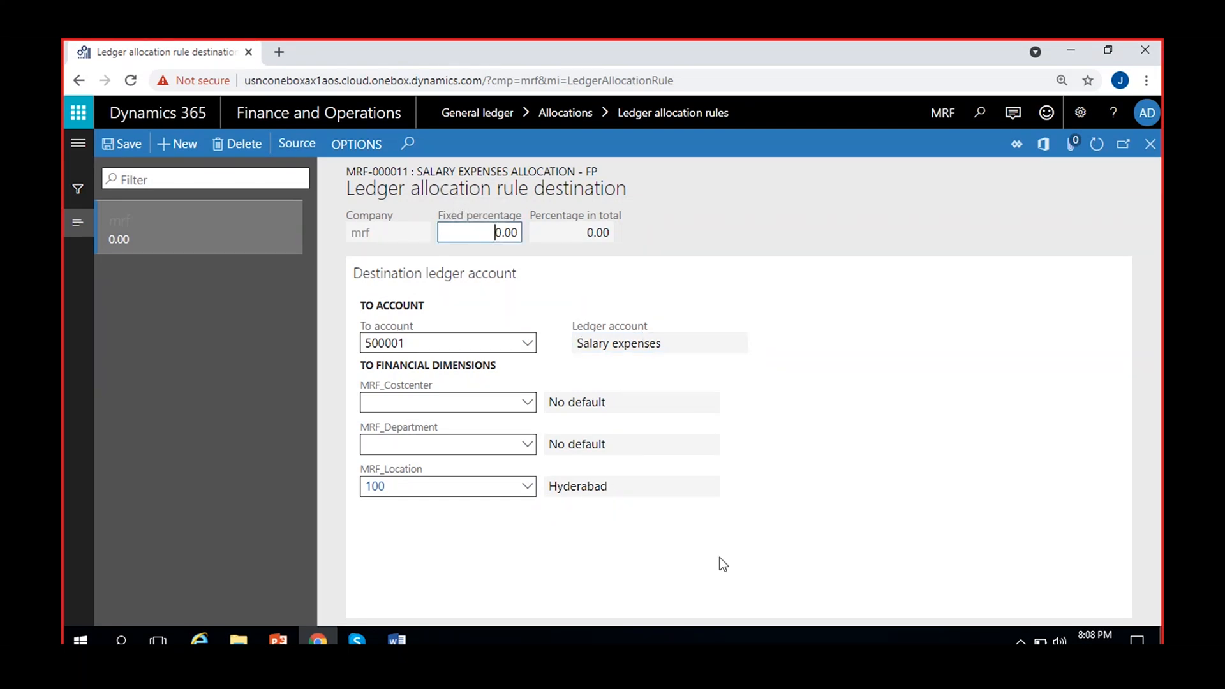
text(2)
click(125, 146)
- Add a destination to account 500001 with location 101 Bangalore and fixed percentage 40, and check the Percentage in total
click(182, 144)
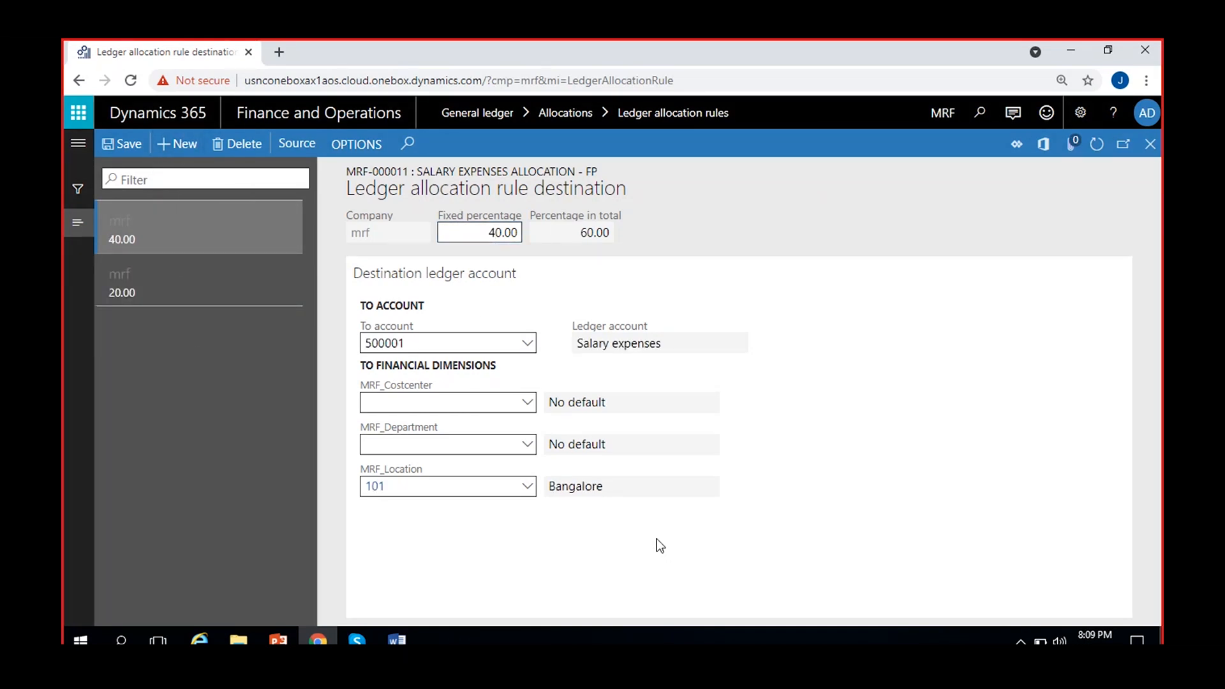
click(578, 232)
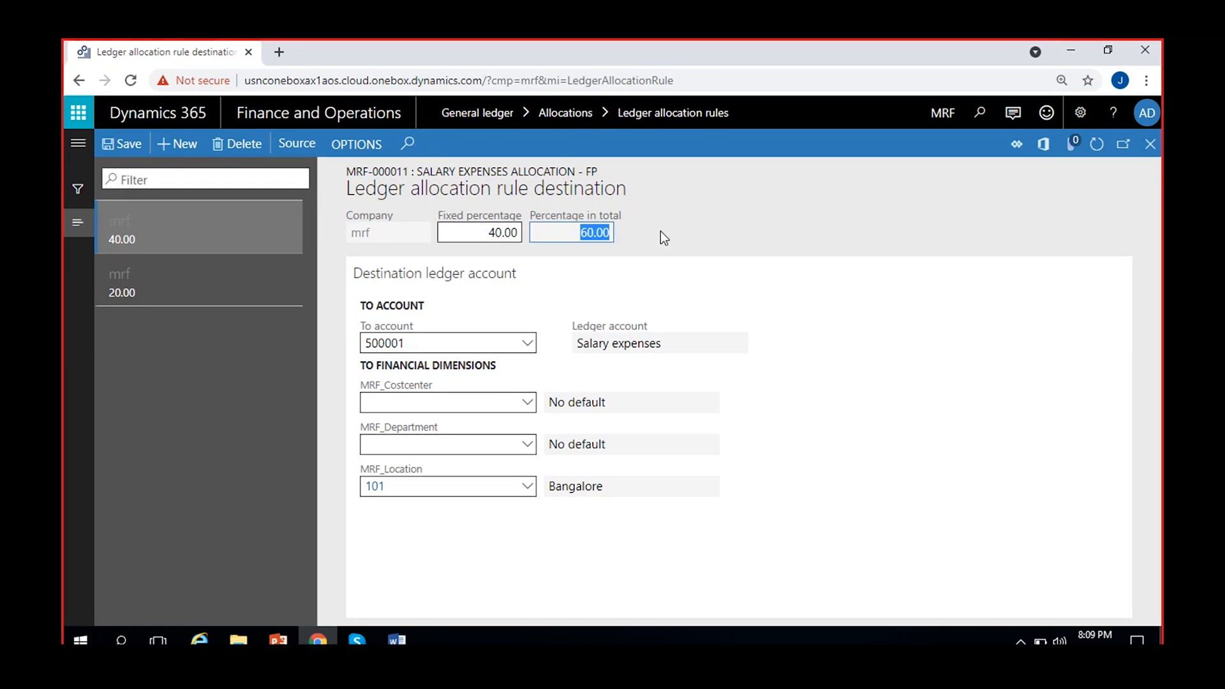
click(661, 233)
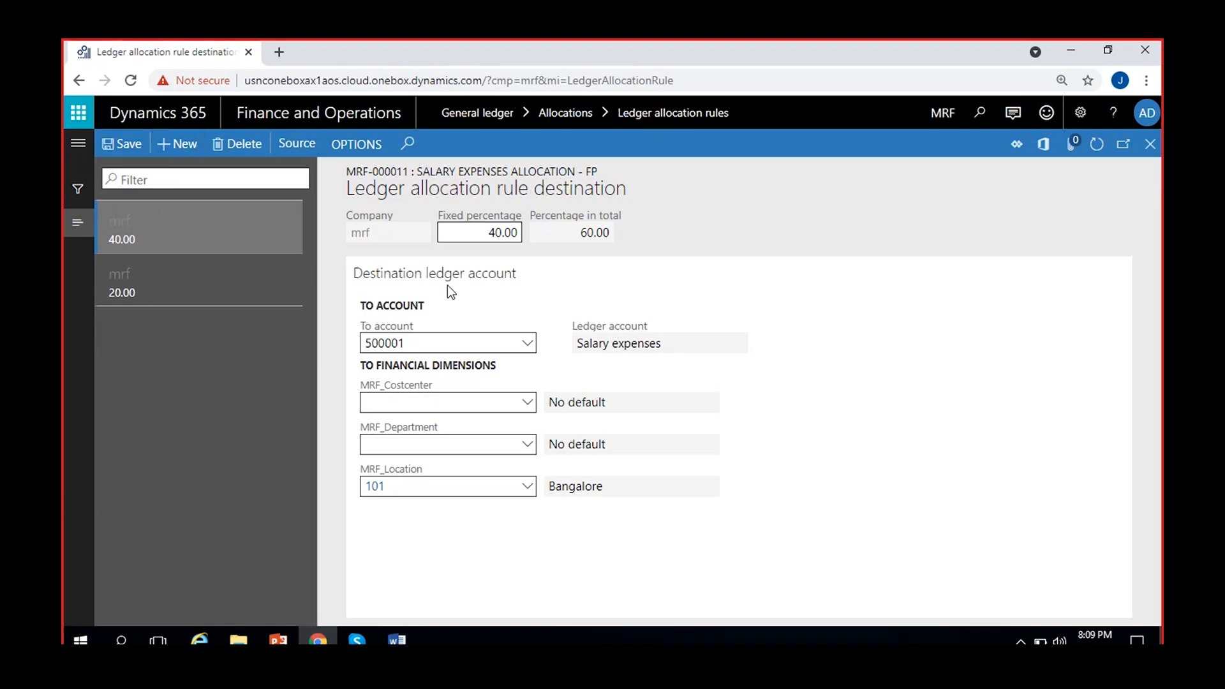
- Add another destination with To account 500001 and MRF_Location 102 Chennai
click(171, 145)
click(386, 344)
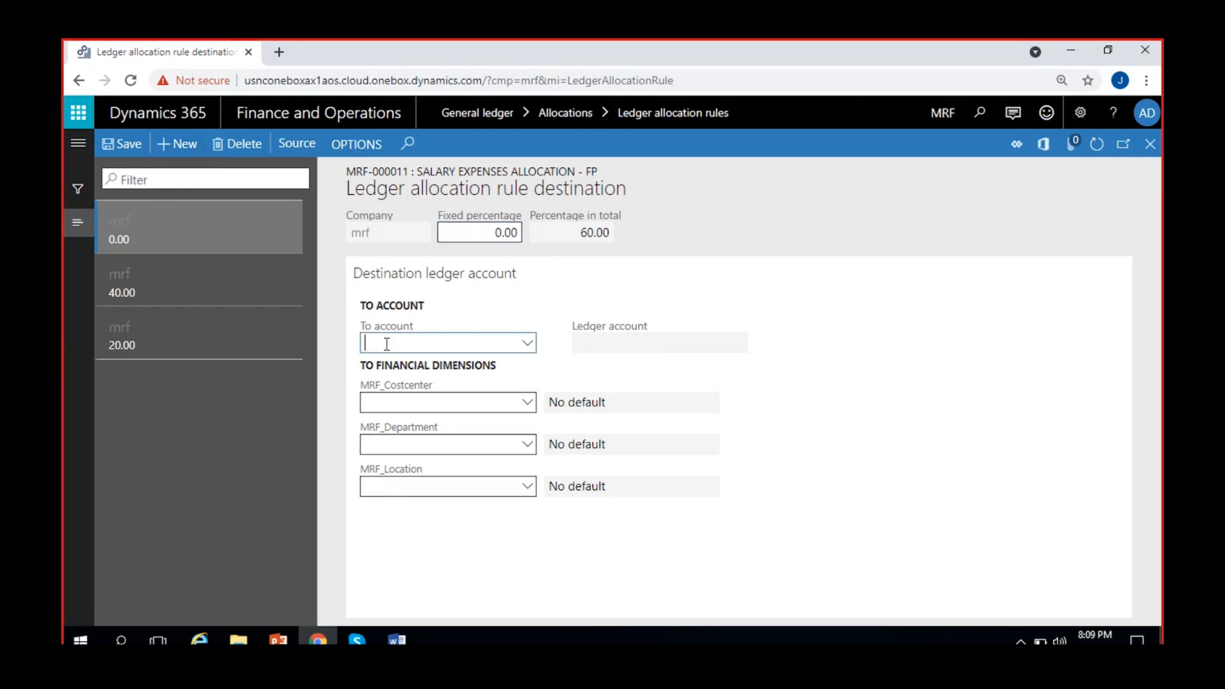
text(500001)
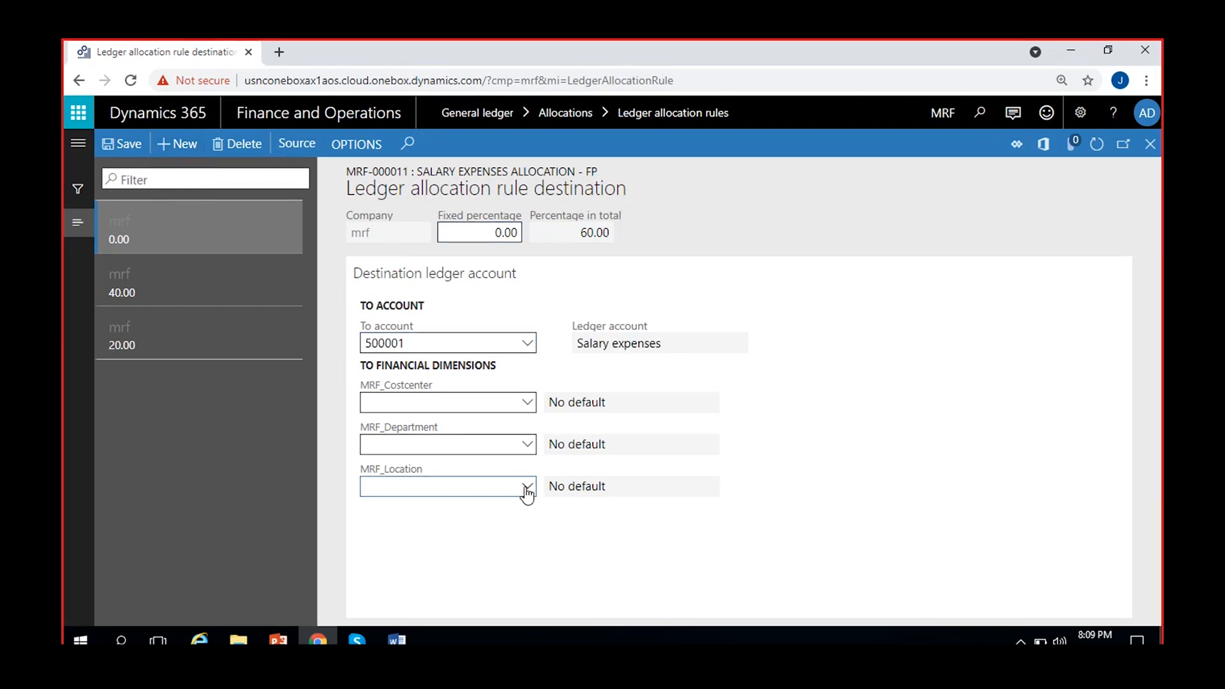
click(527, 488)
click(509, 349)
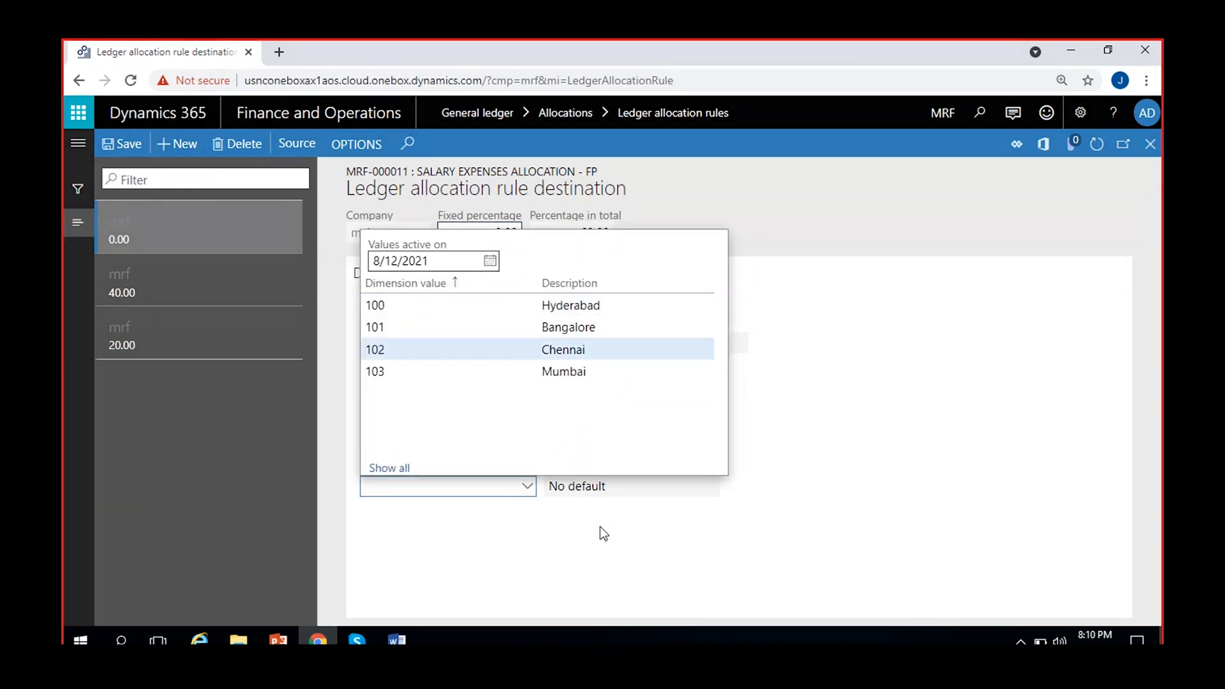
- Set the Chennai destination's fixed percentage to 25, save it and check the Percentage in total
click(486, 232)
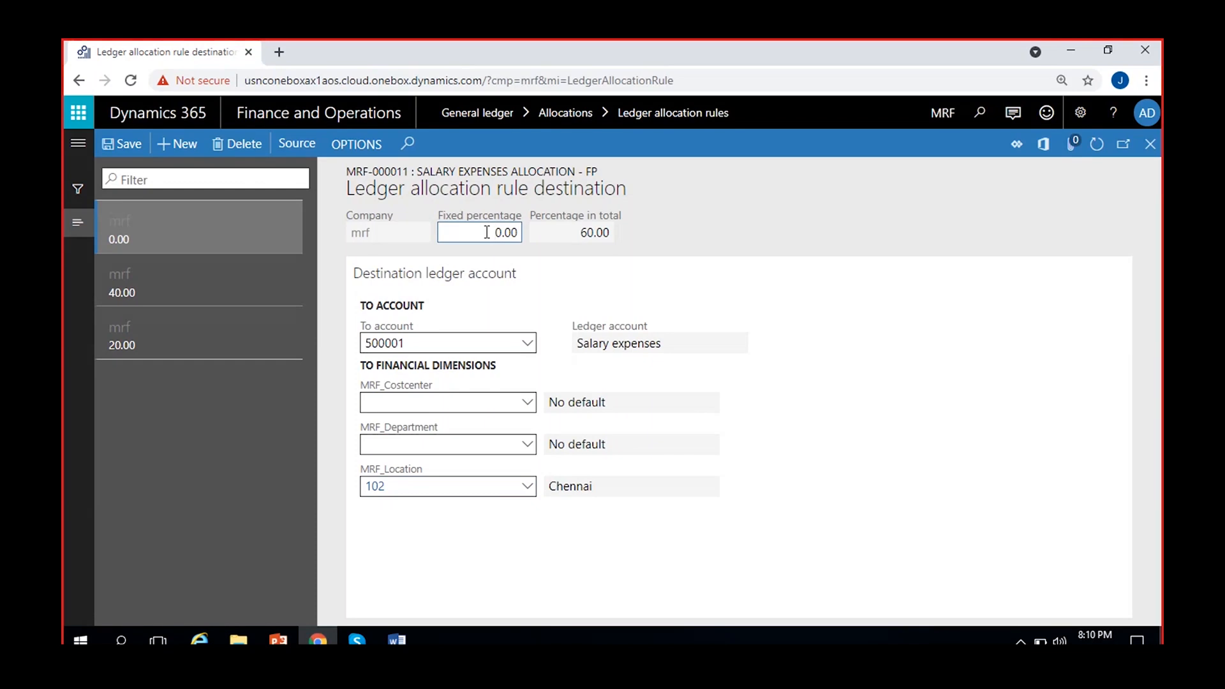
text(2)
key(Delete)
text(5)
click(855, 207)
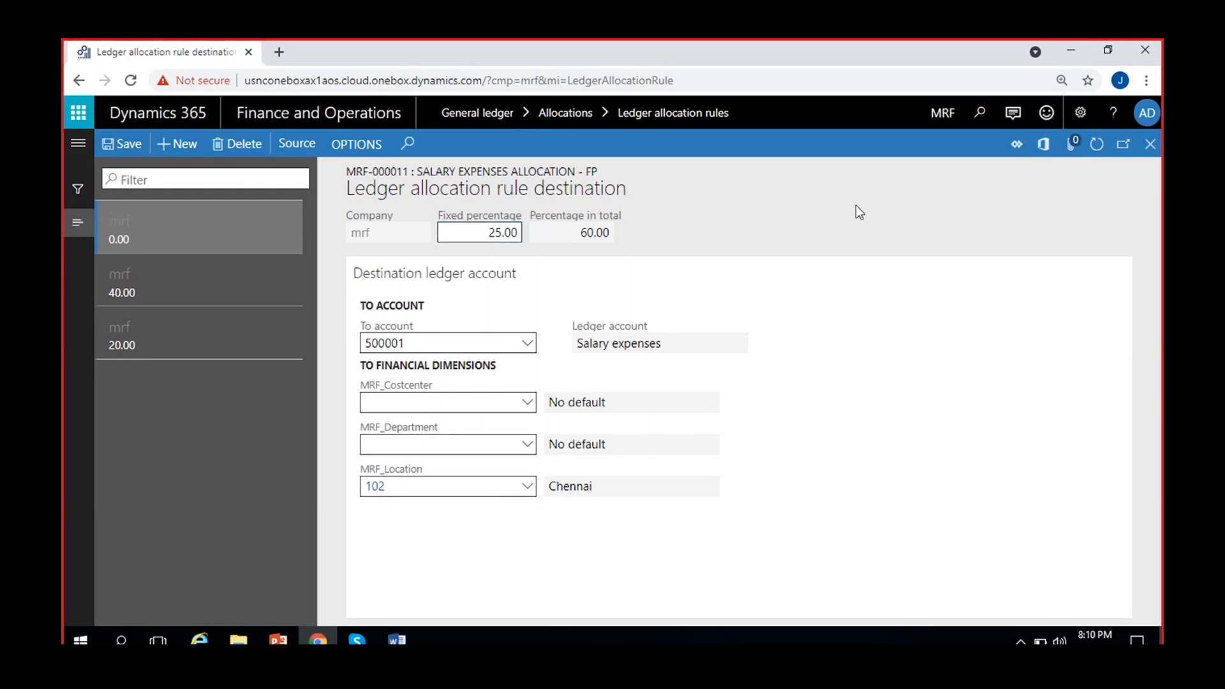
click(118, 145)
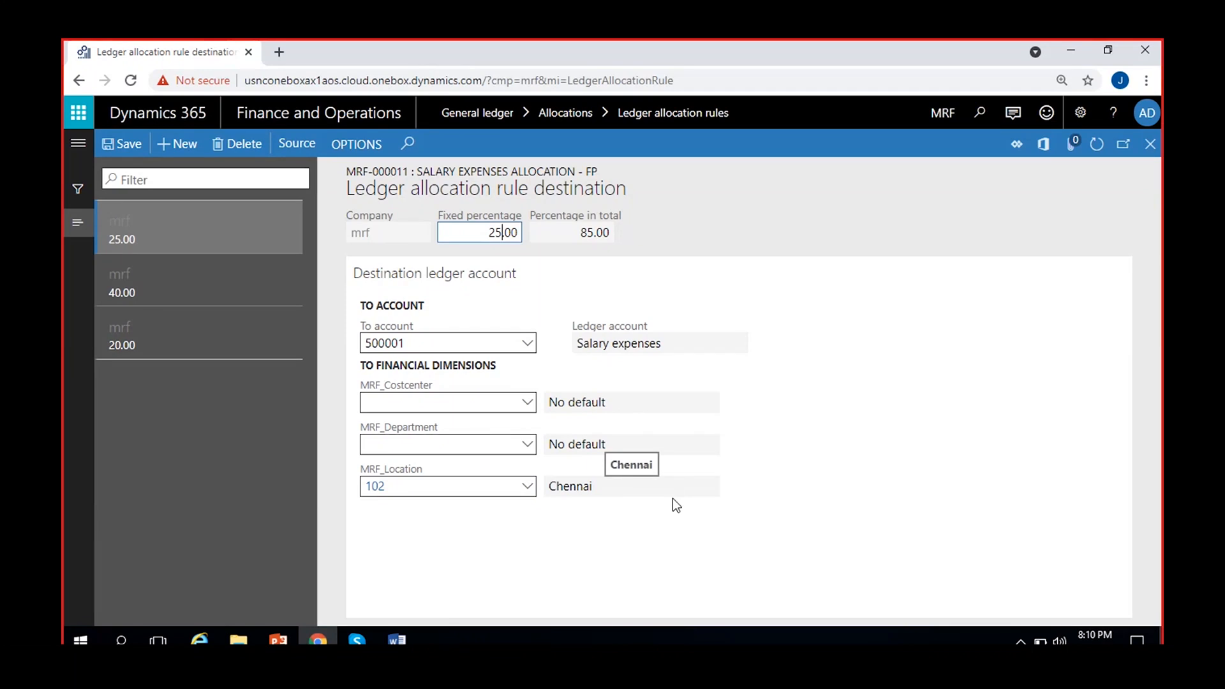
click(582, 233)
click(654, 234)
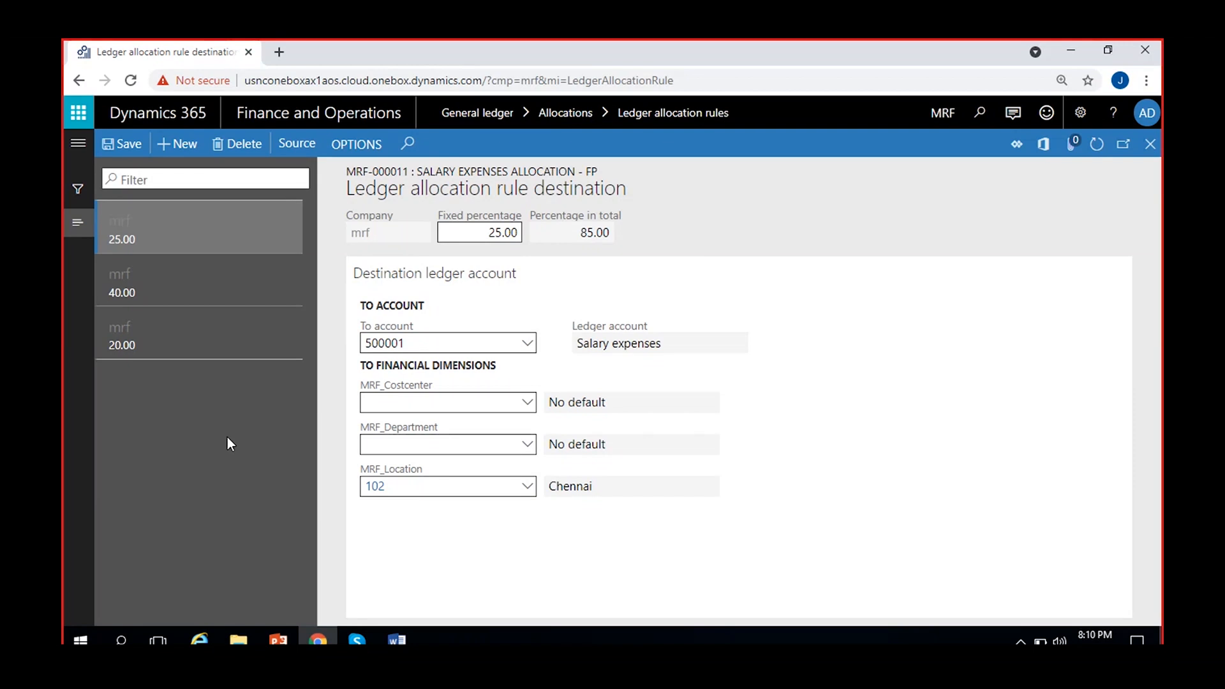
- Add a fourth destination with 500001 Salary expenses as its To account and 103 Mumbai as its MRF_Location
click(176, 144)
click(413, 342)
text(s)
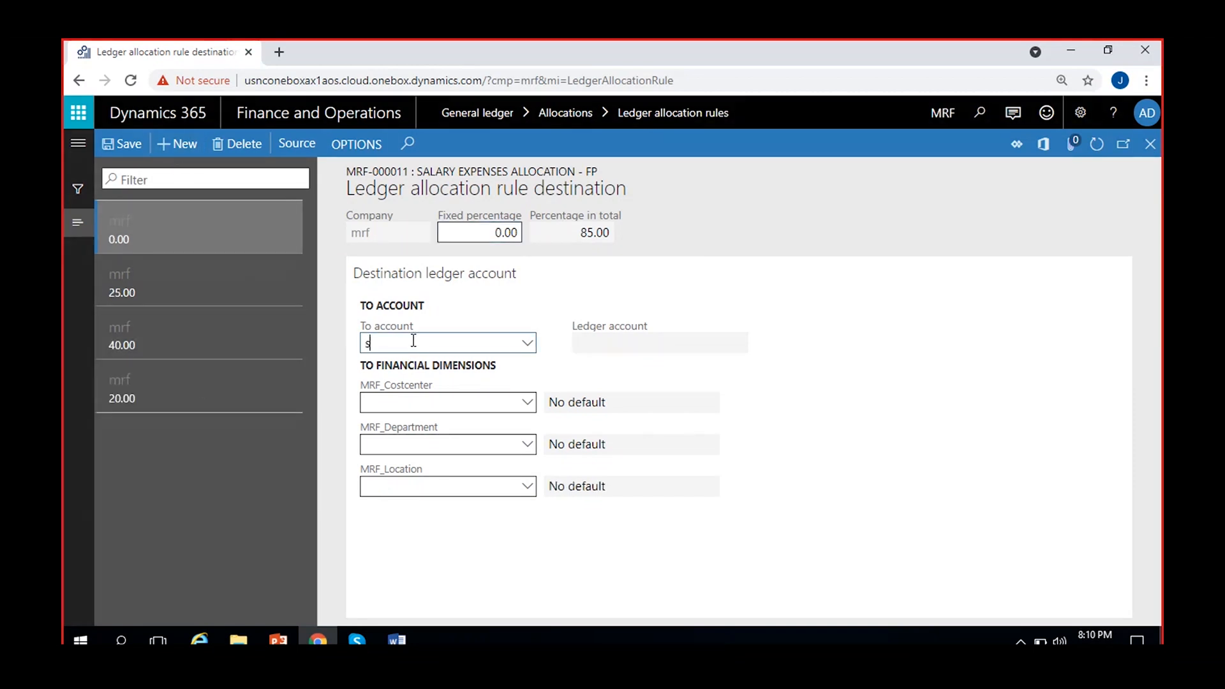
text(alary)
click(531, 347)
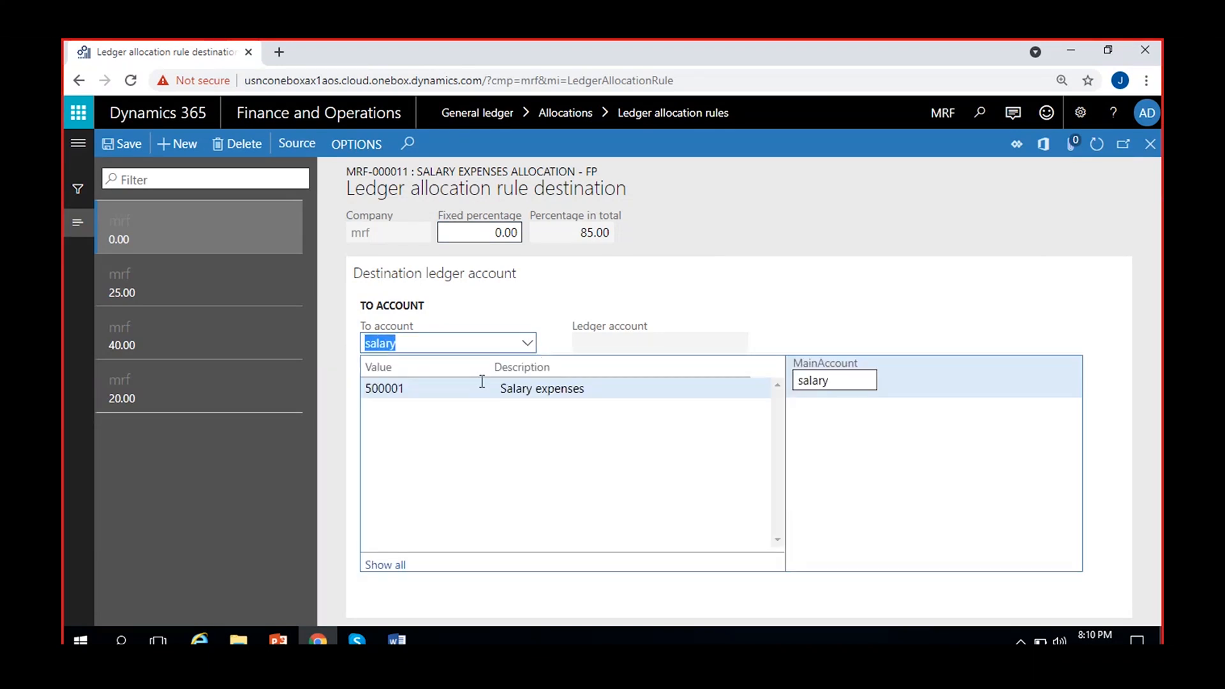
click(481, 386)
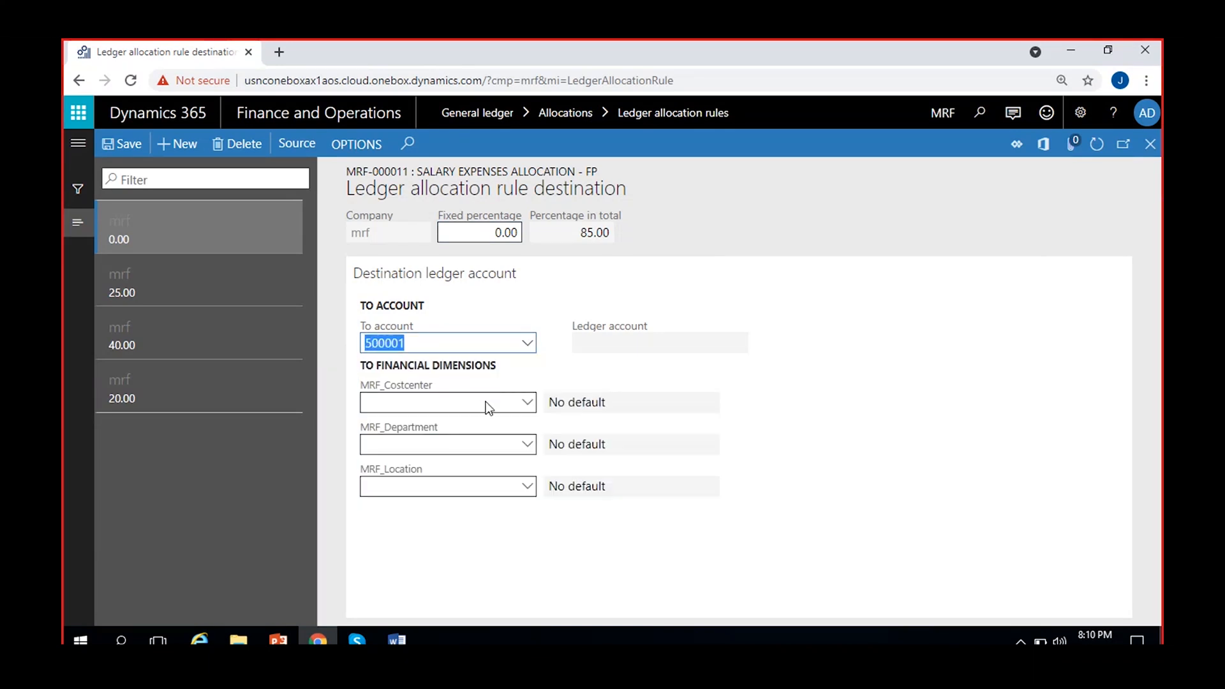
click(530, 487)
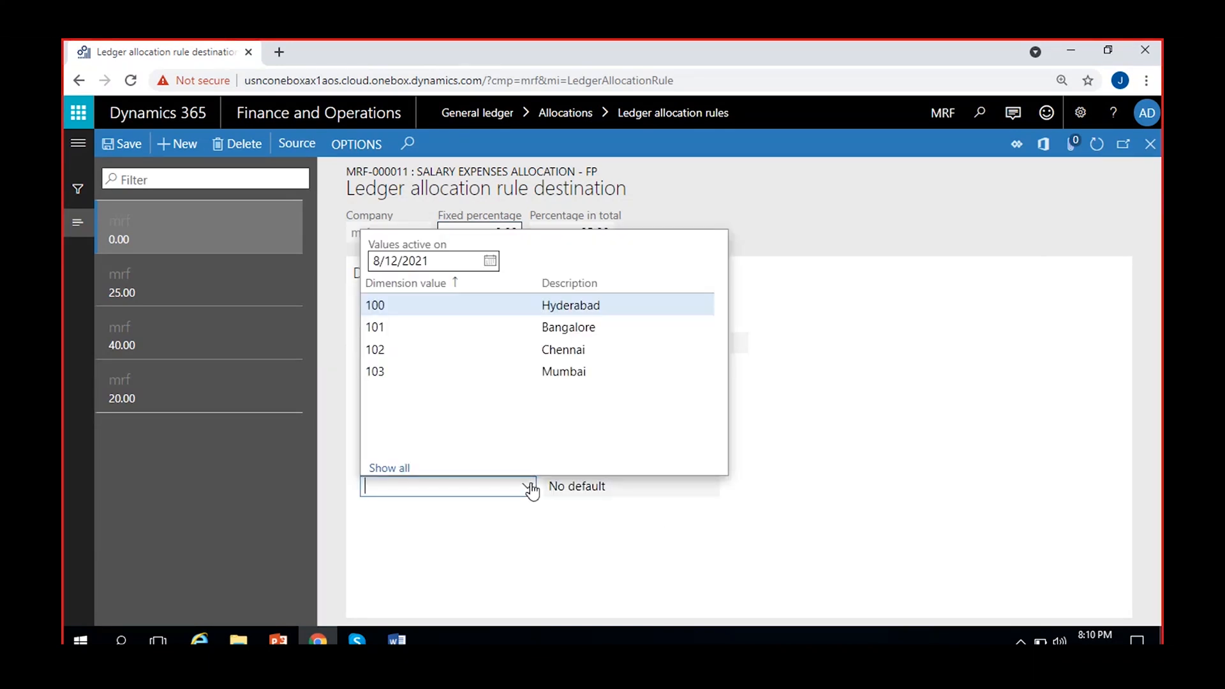
click(524, 371)
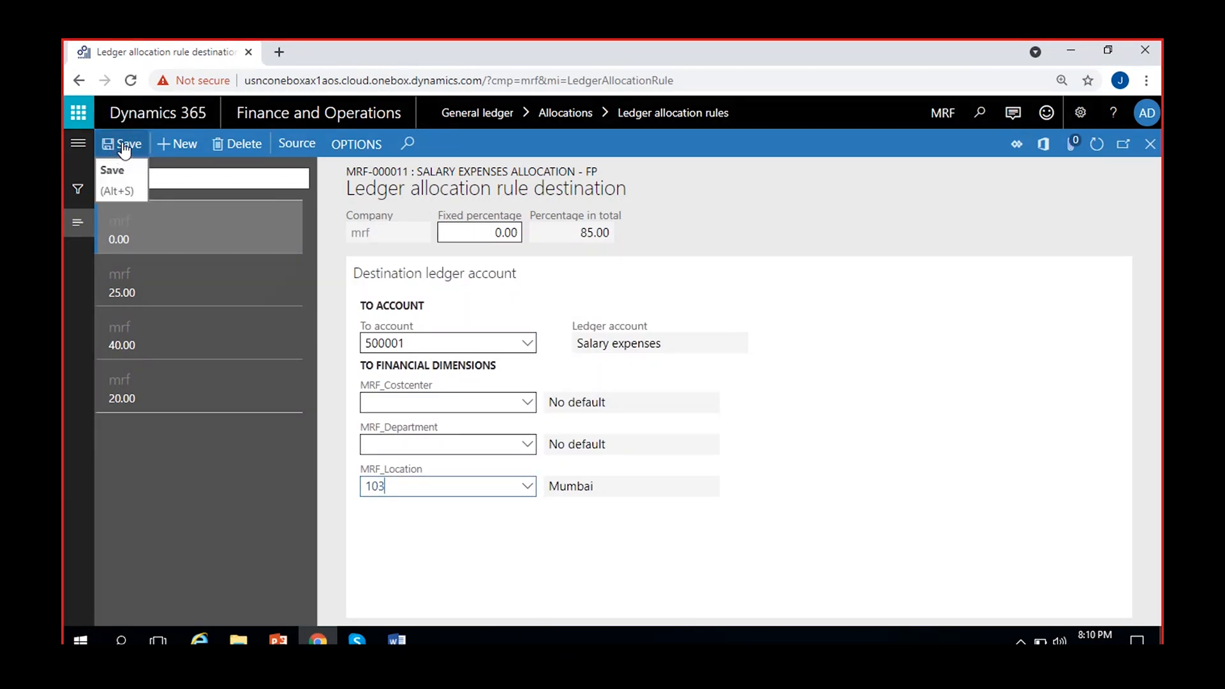
- Set the Mumbai destination's fixed percentage to 15 and save the destination
click(470, 233)
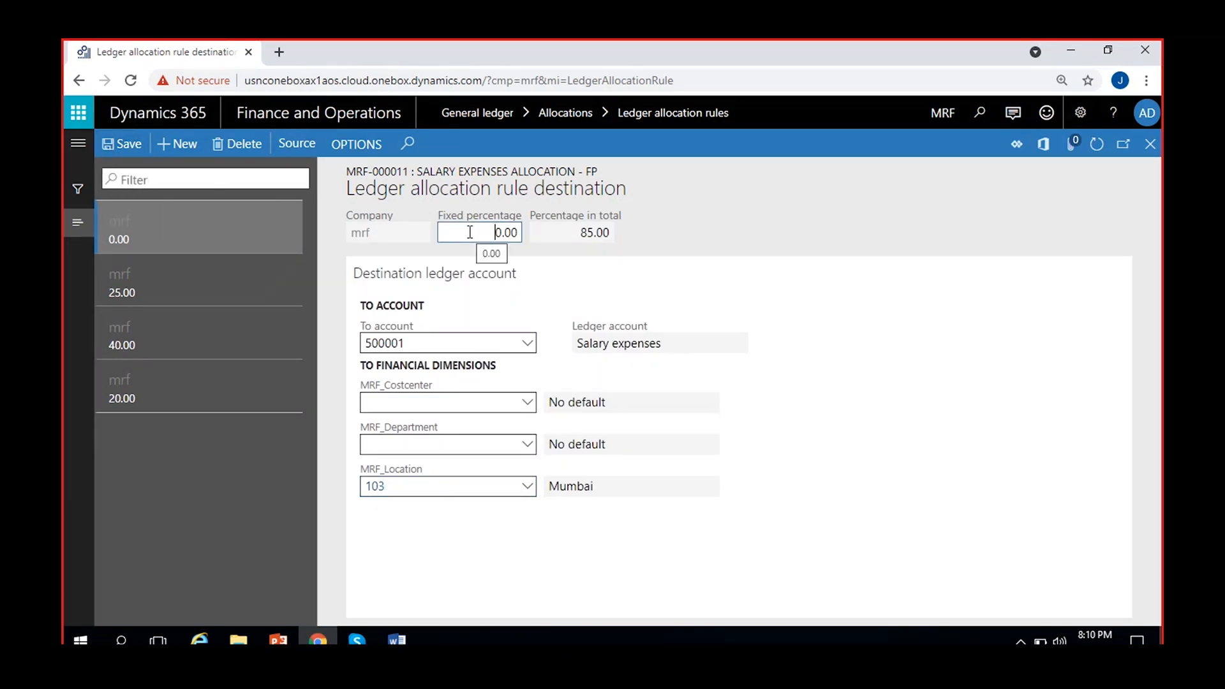
text(15)
click(496, 579)
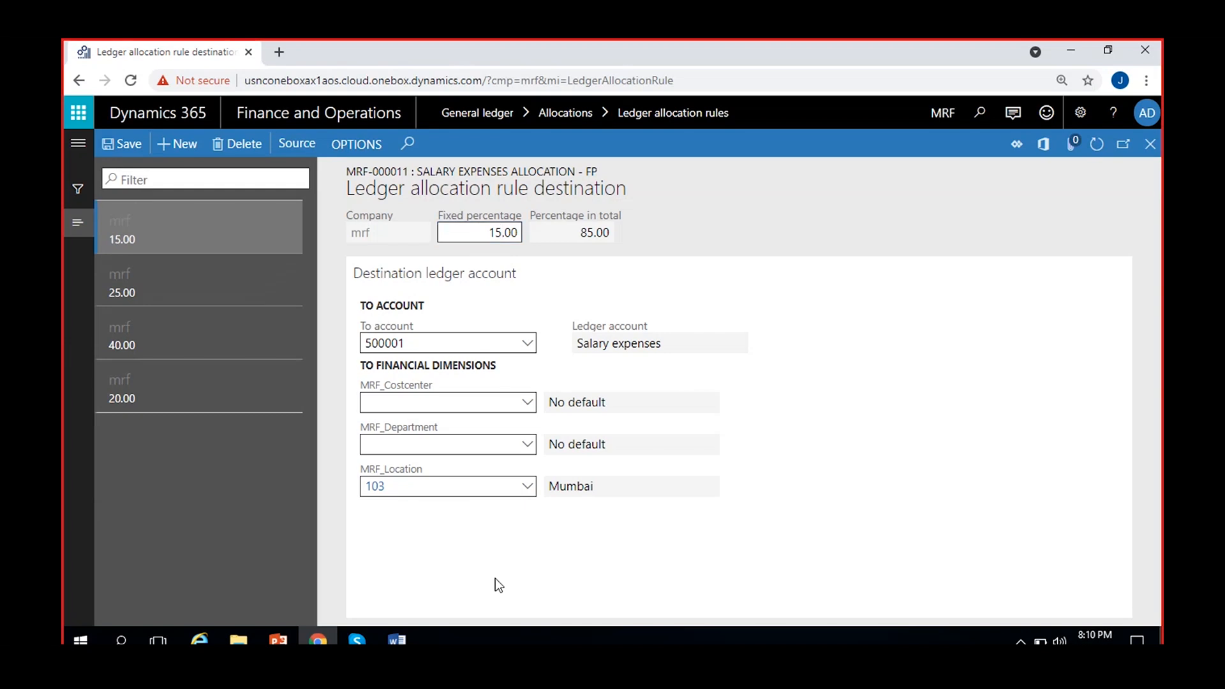
click(122, 144)
click(124, 143)
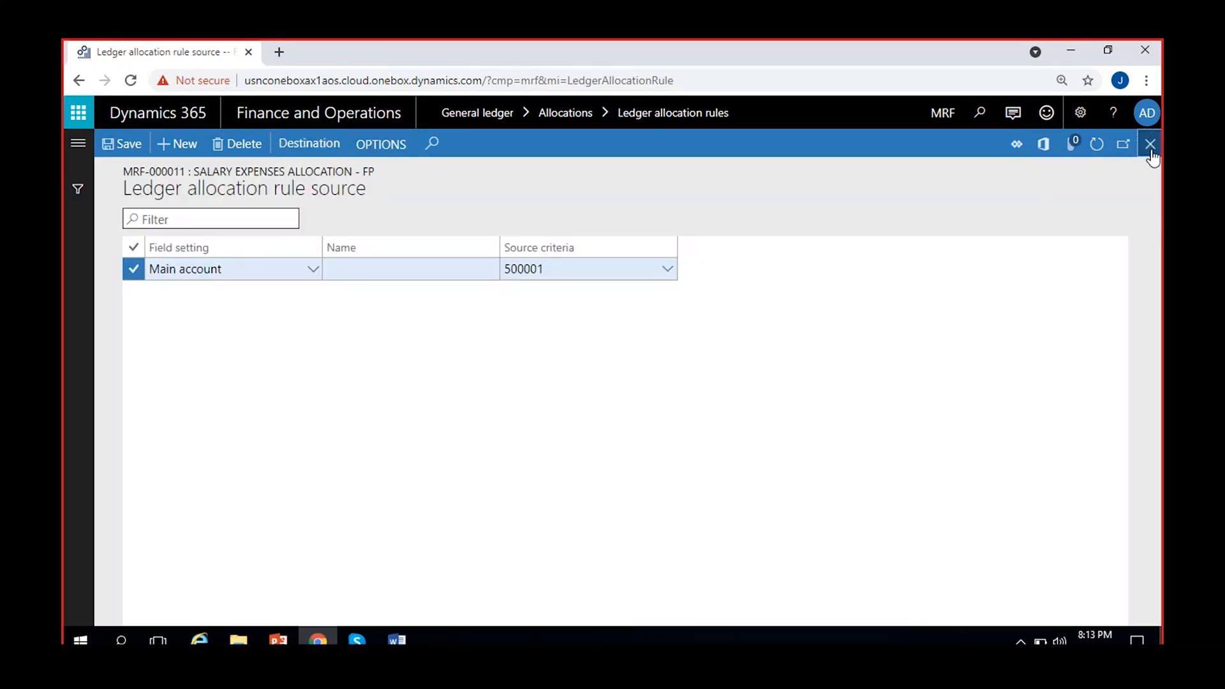
- Close the allocation rule source and view the unposted allocation journals in General ledger
click(1150, 145)
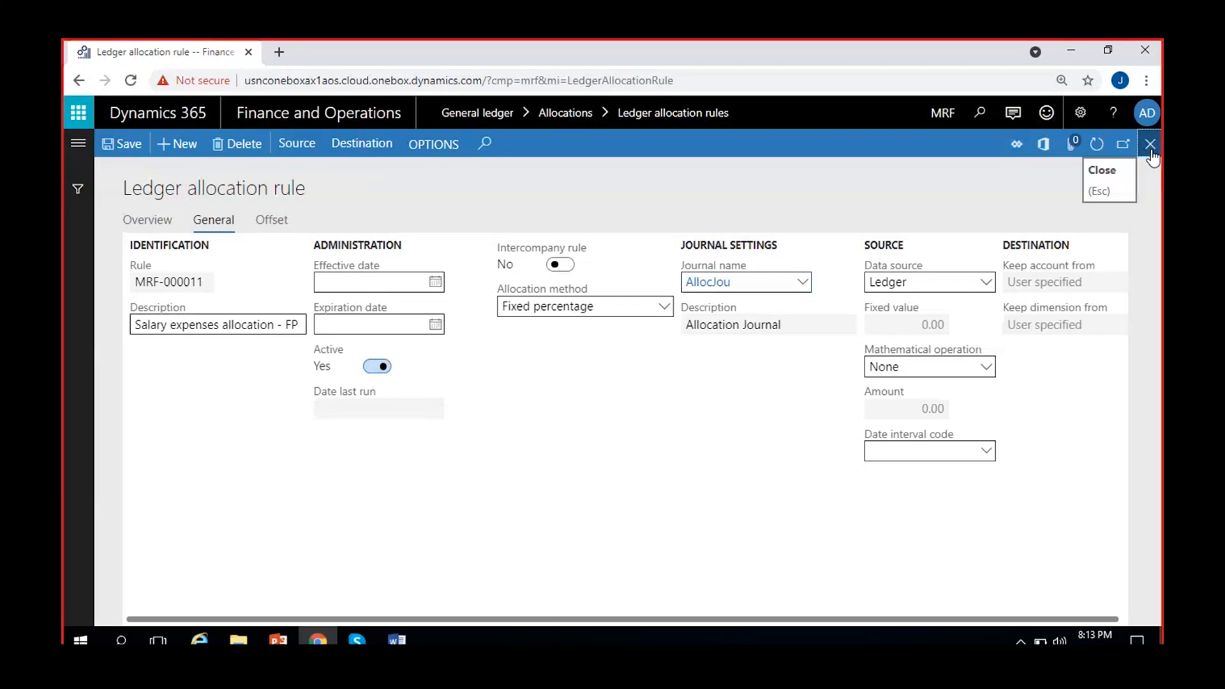
click(1151, 153)
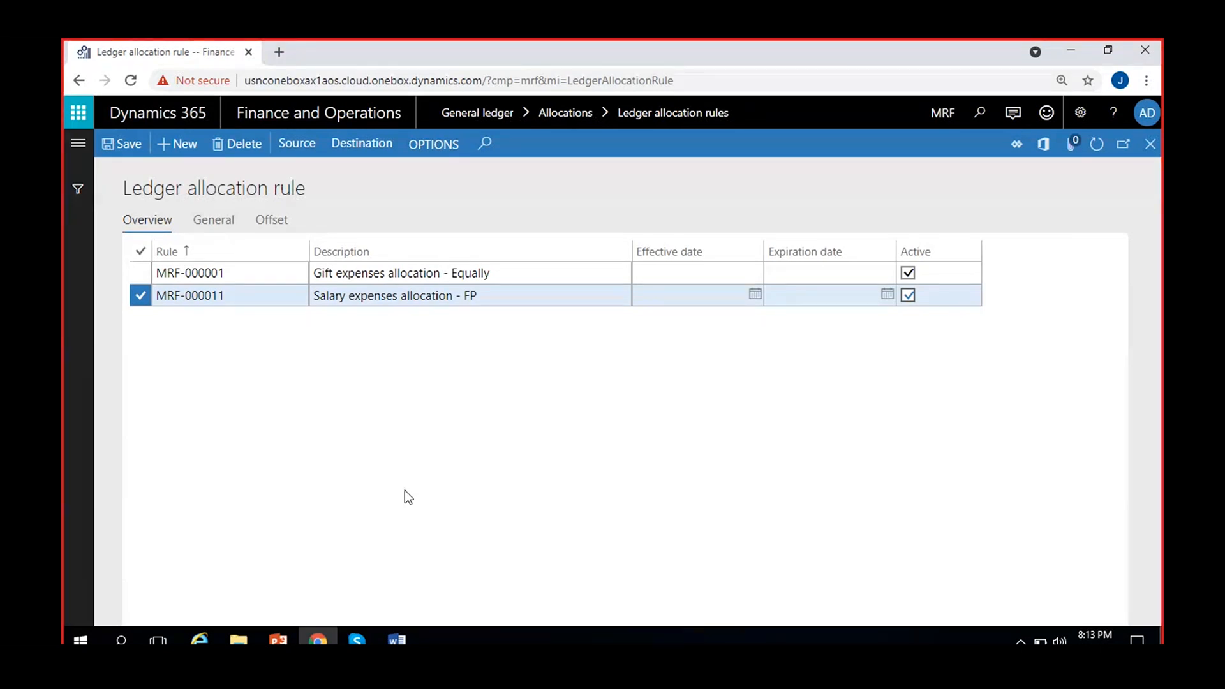
click(78, 144)
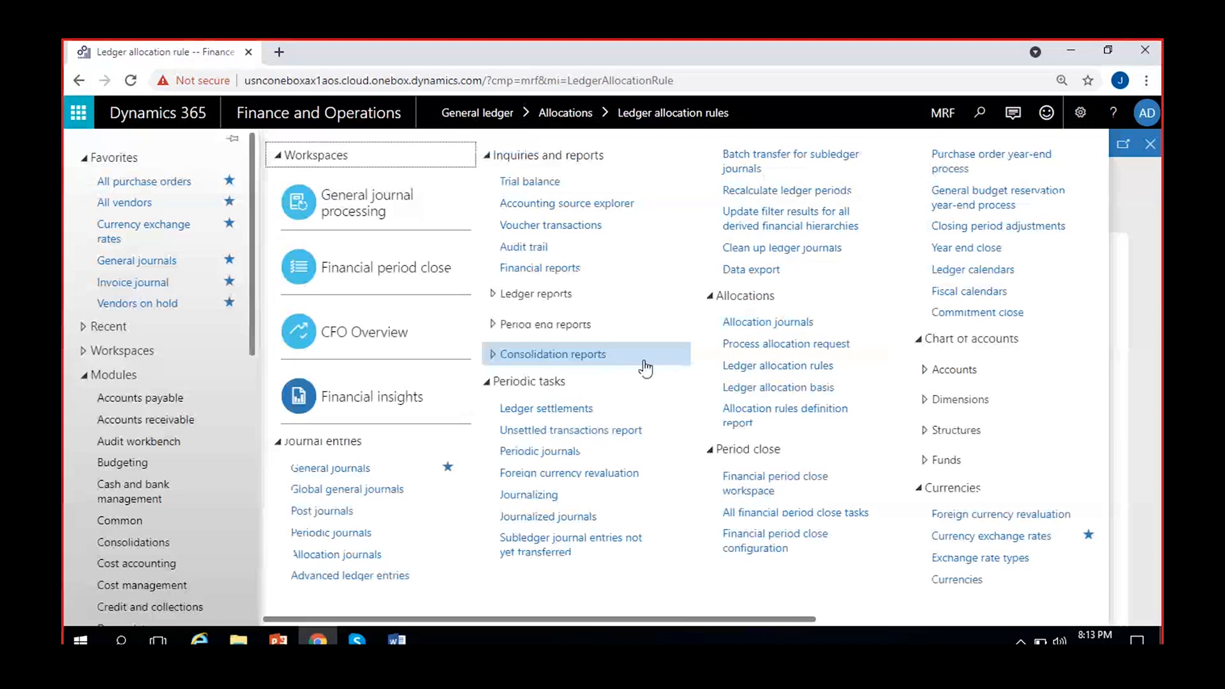
click(758, 324)
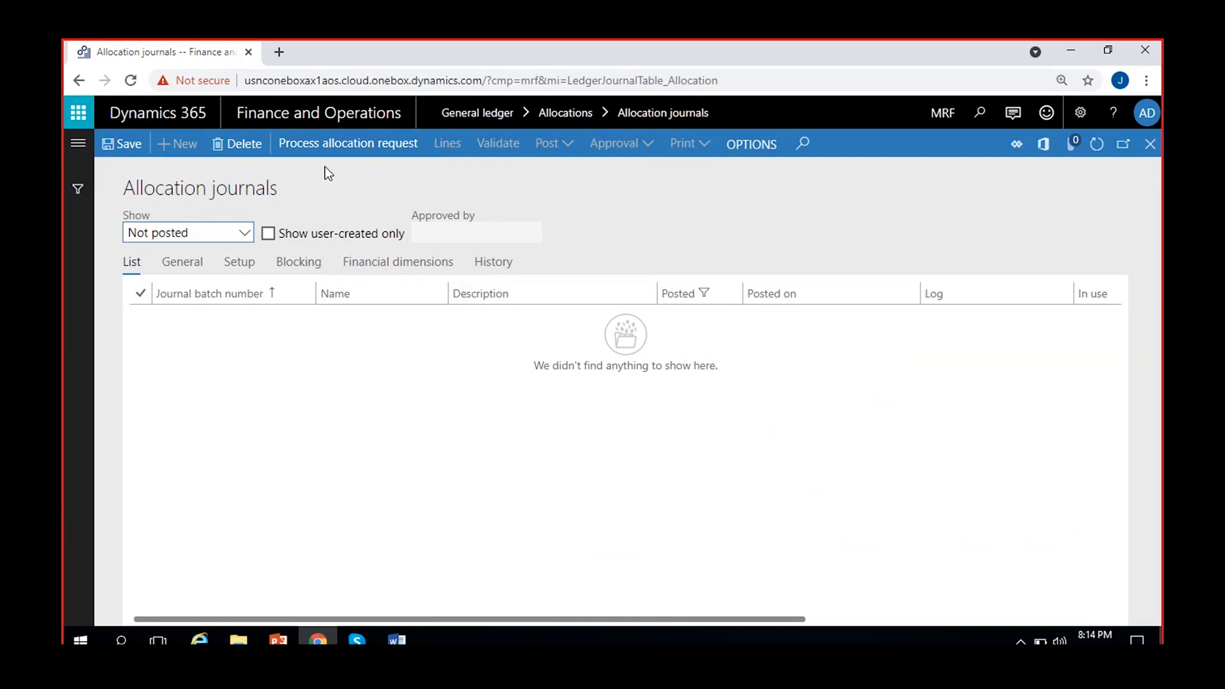
- Start a process allocation request for rule MRF-000011, Salary expenses allocation - FP
click(79, 144)
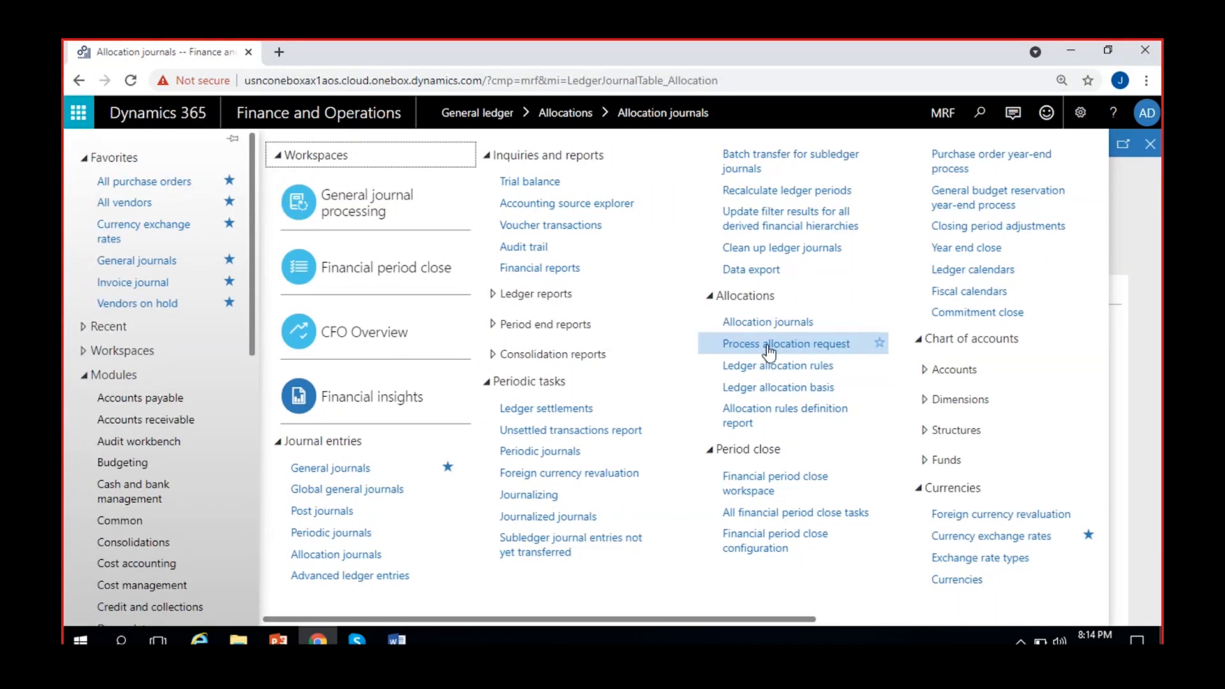
click(769, 345)
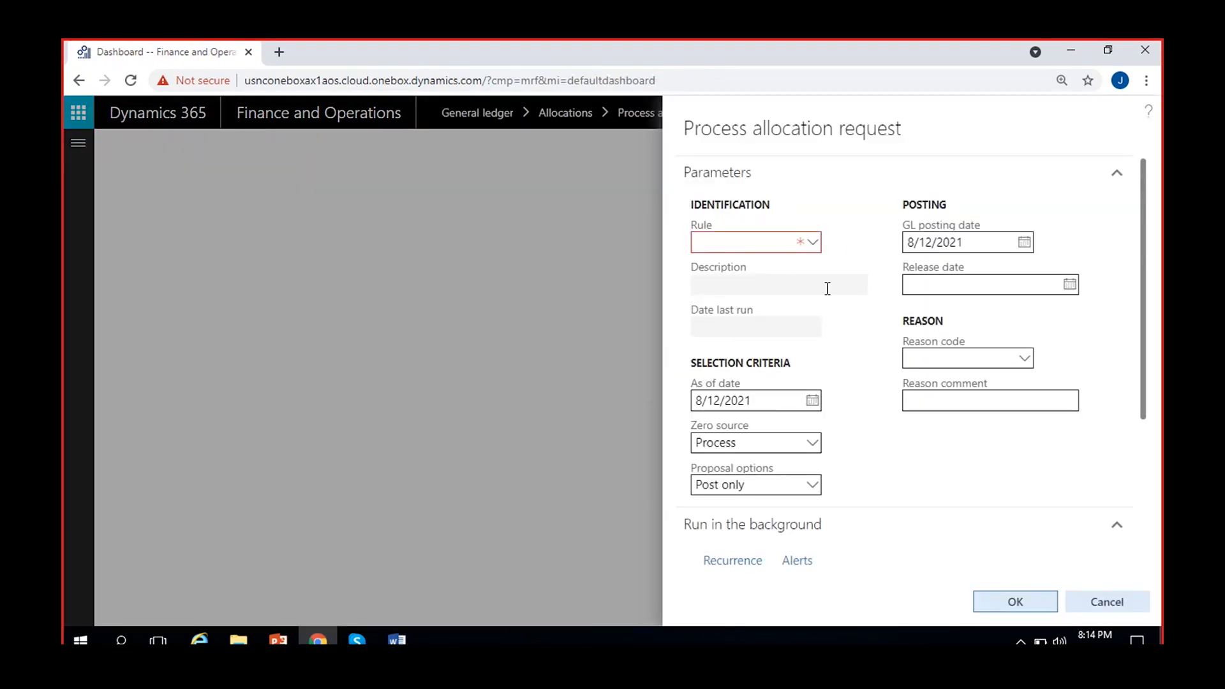
click(812, 242)
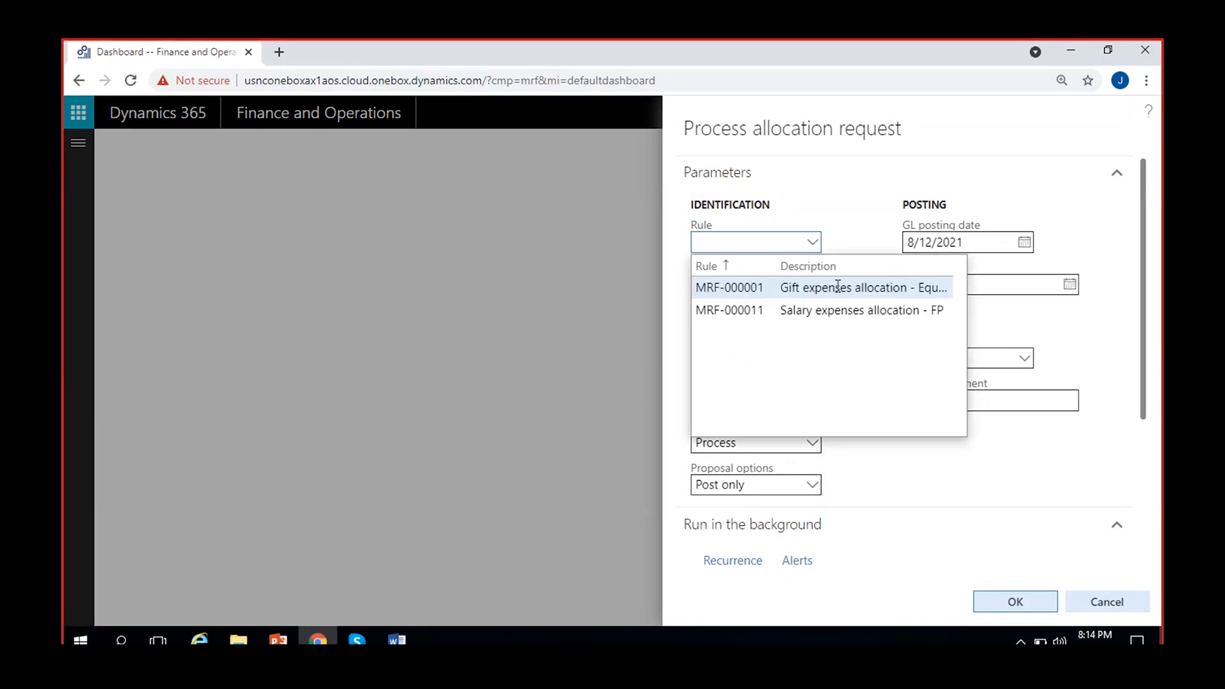
click(840, 309)
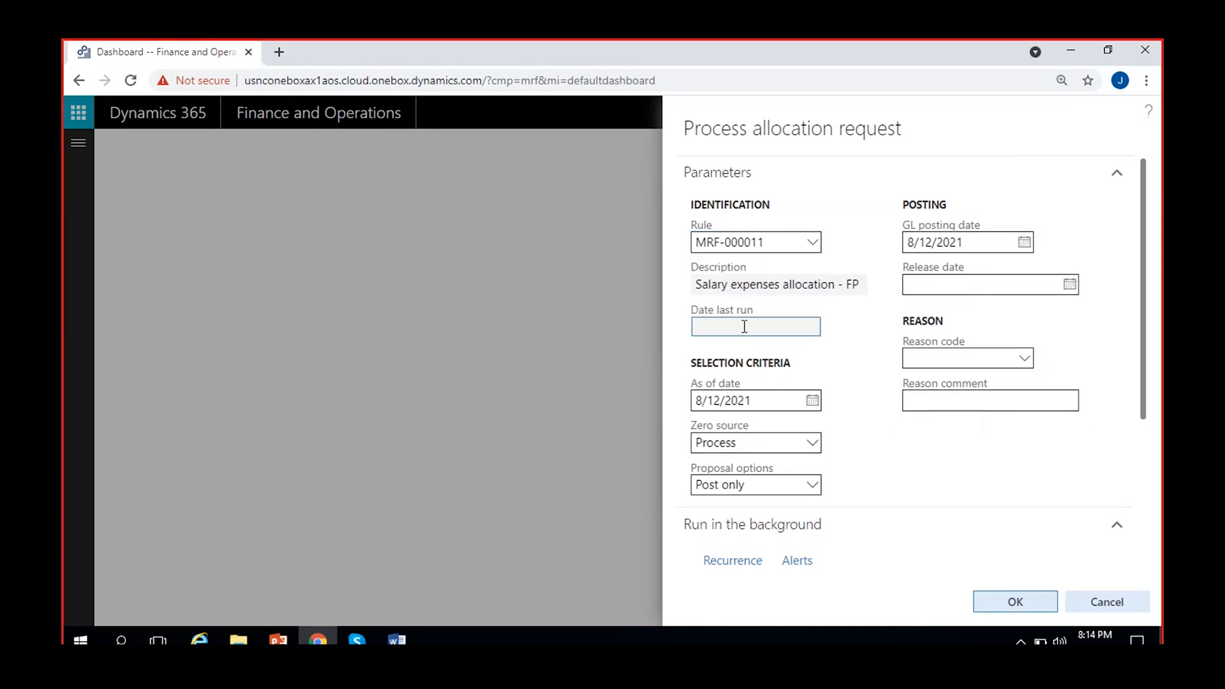
- Check the last run date of rule MRF-000001, Gift expenses allocation, and reselect rule MRF-000011 for the request
mouse_move(749, 326)
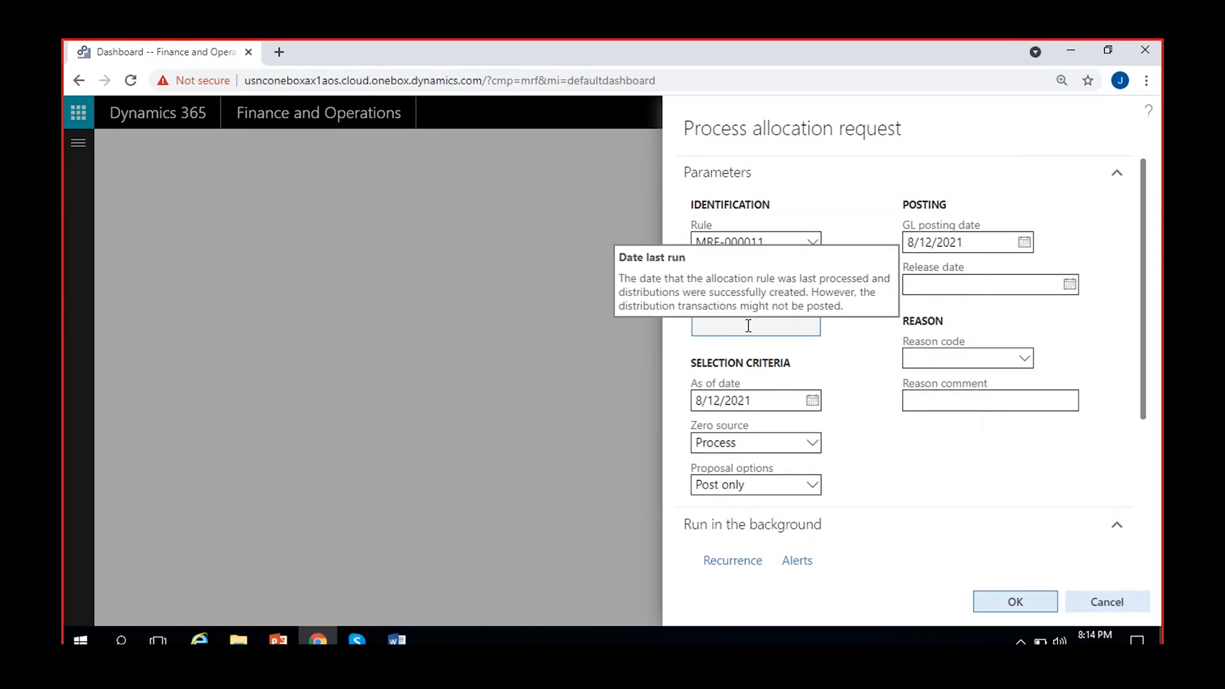
click(812, 245)
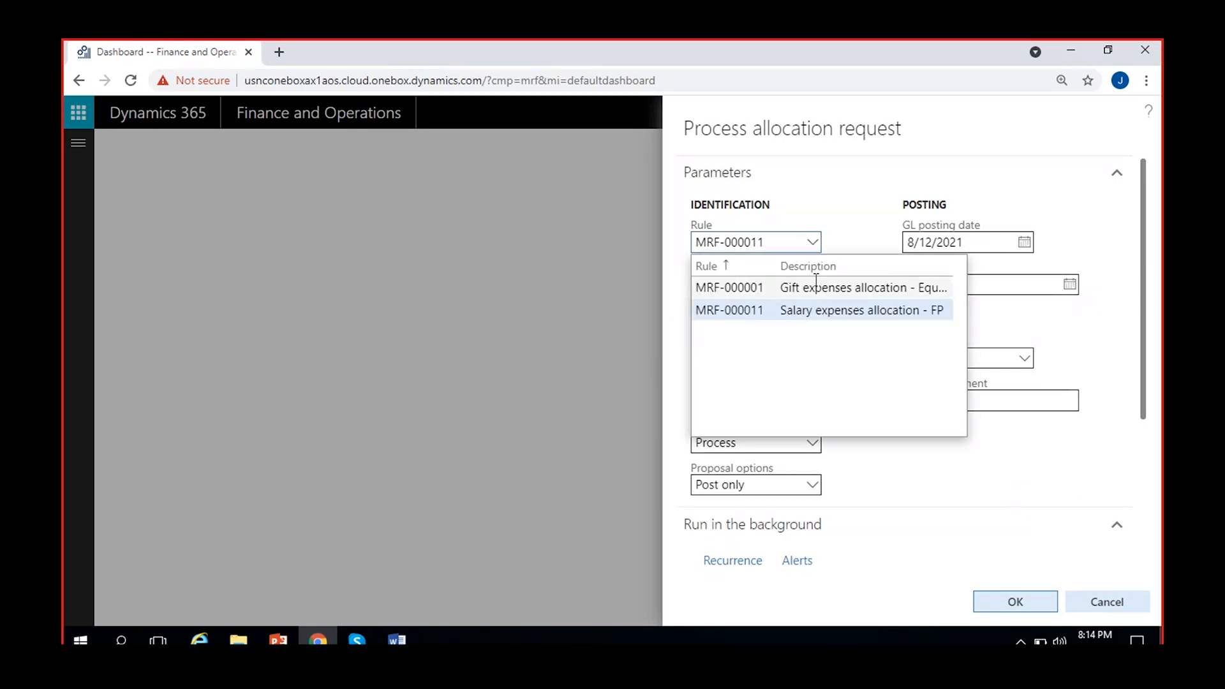
click(814, 286)
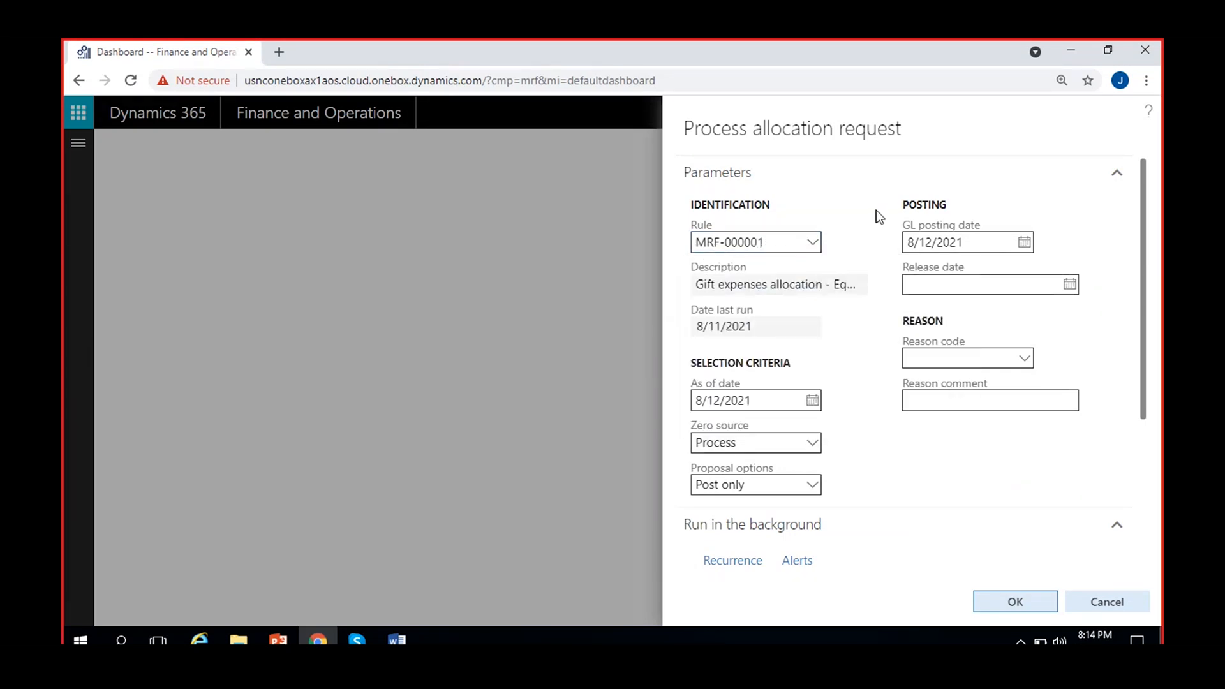
click(755, 328)
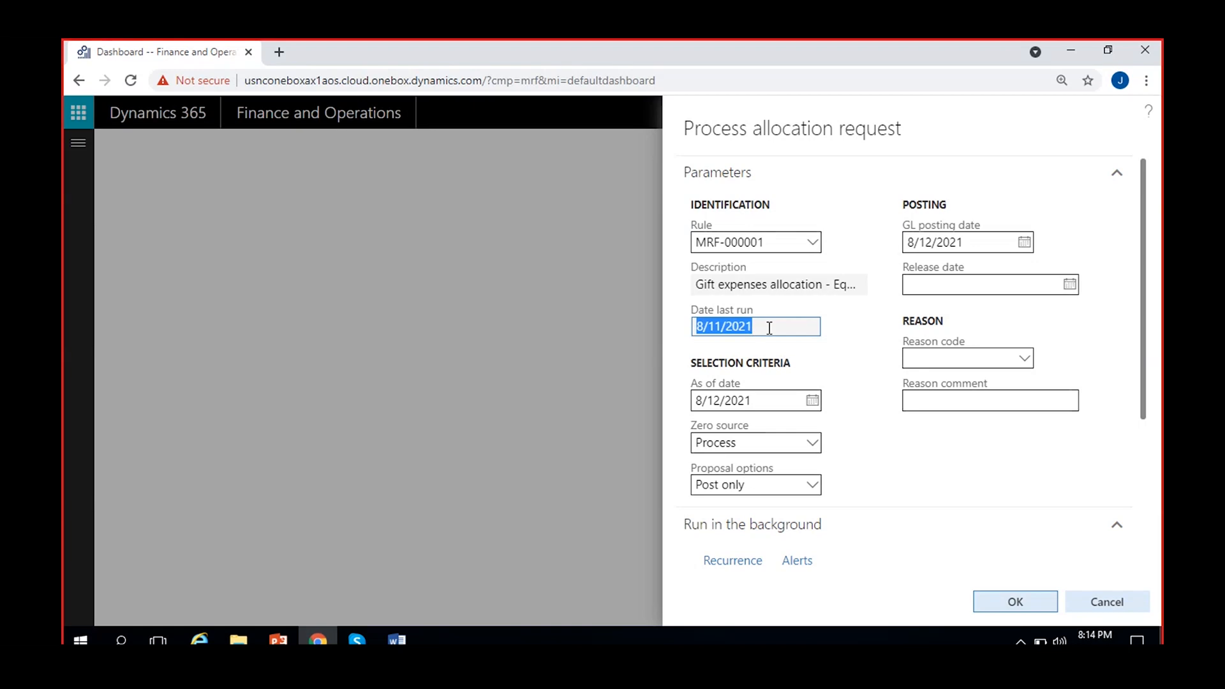
click(813, 242)
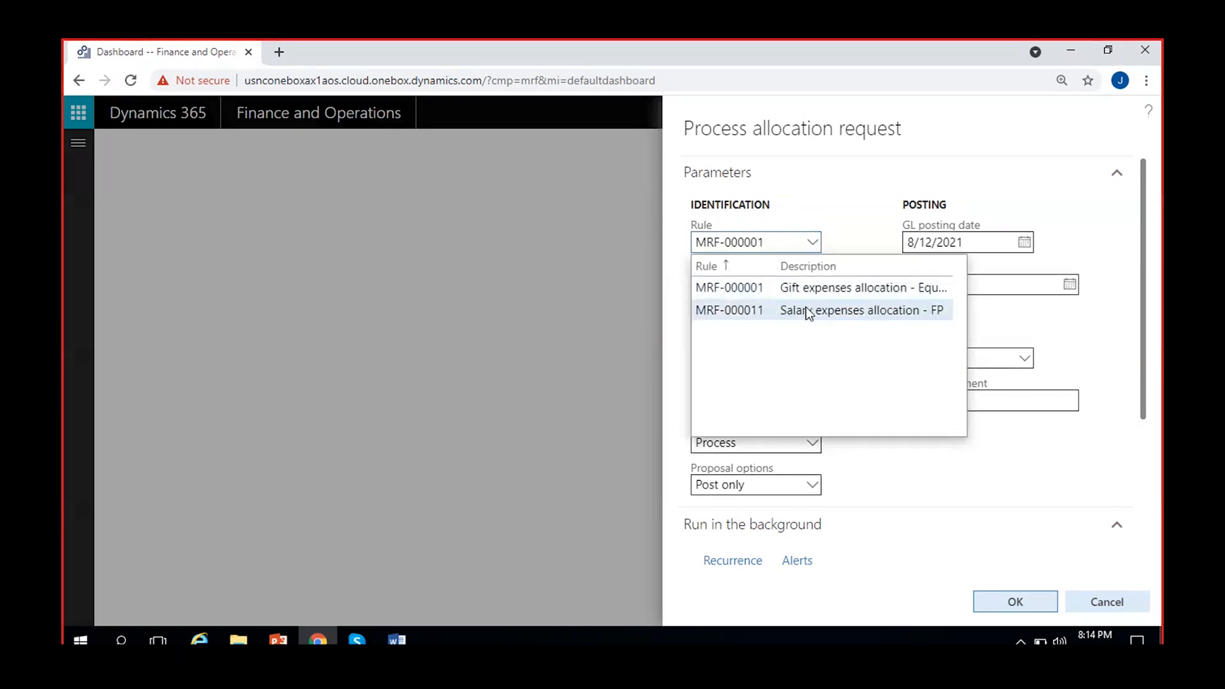
click(806, 309)
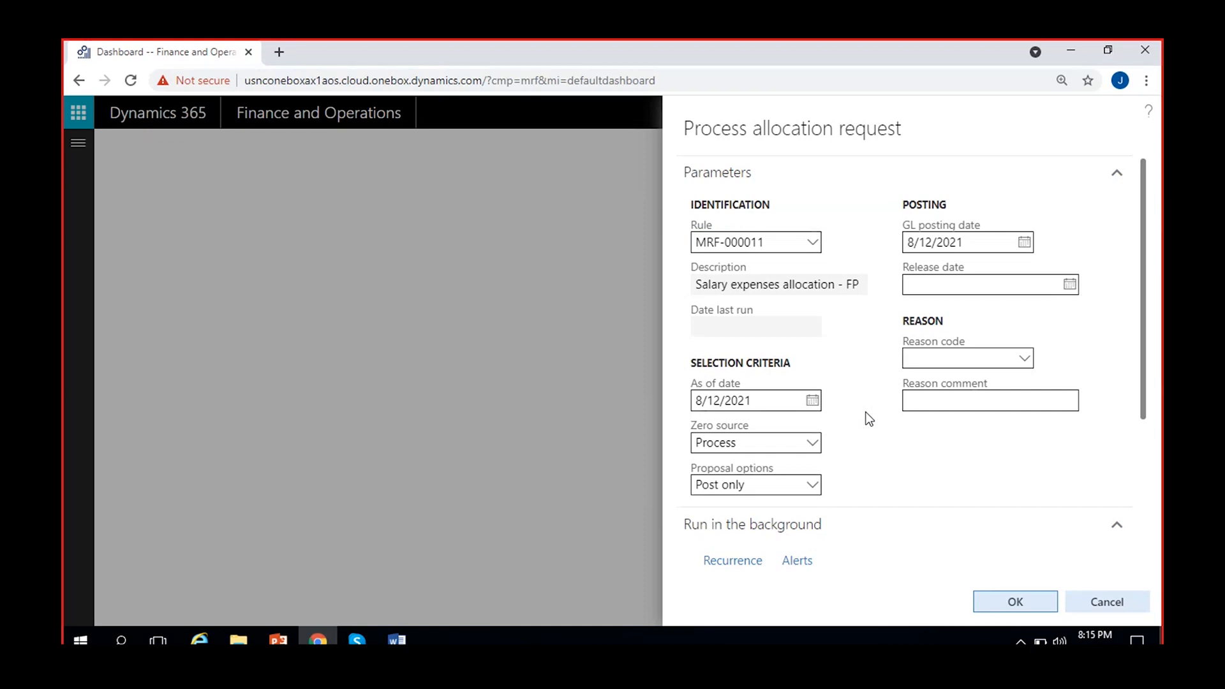
- Try 7/1/2021 as the As of date and return it to today's date, 8/12/2021
click(812, 400)
click(721, 187)
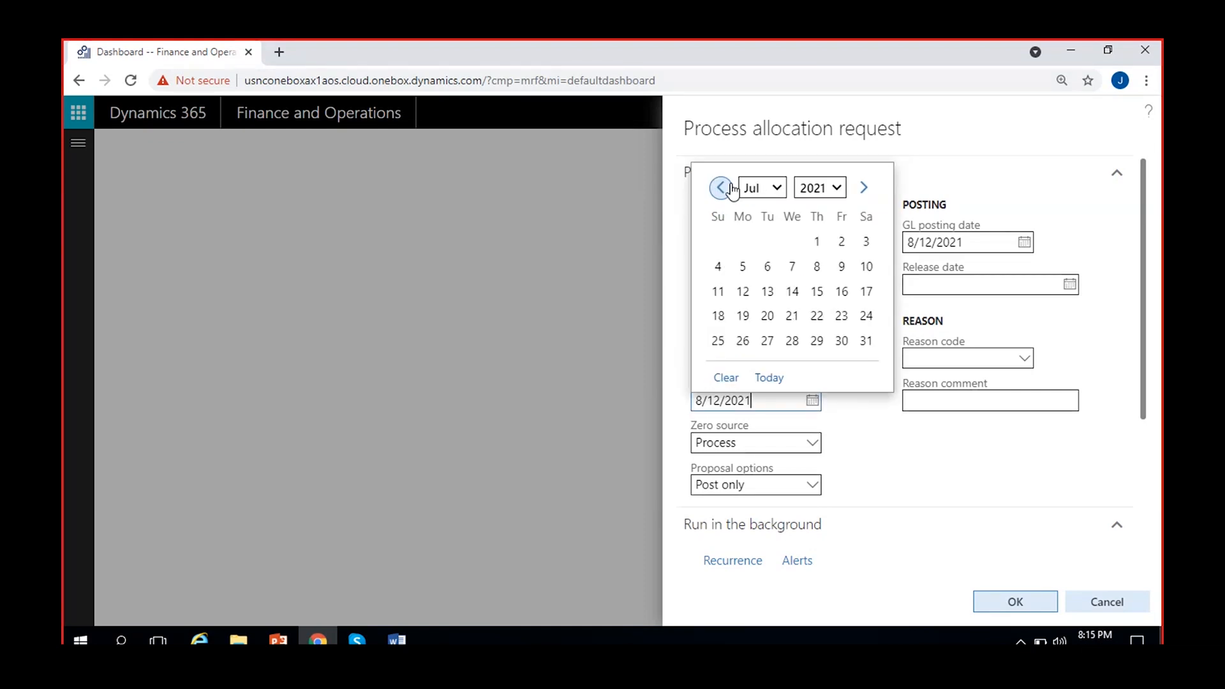
click(817, 241)
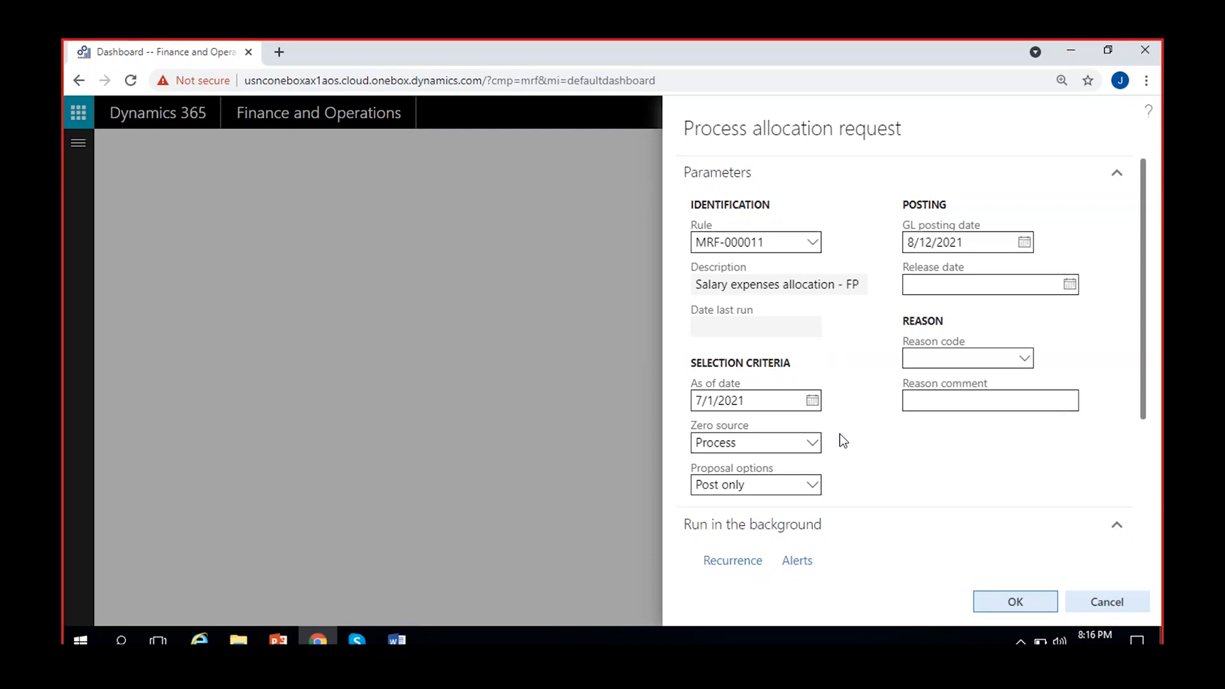
click(813, 401)
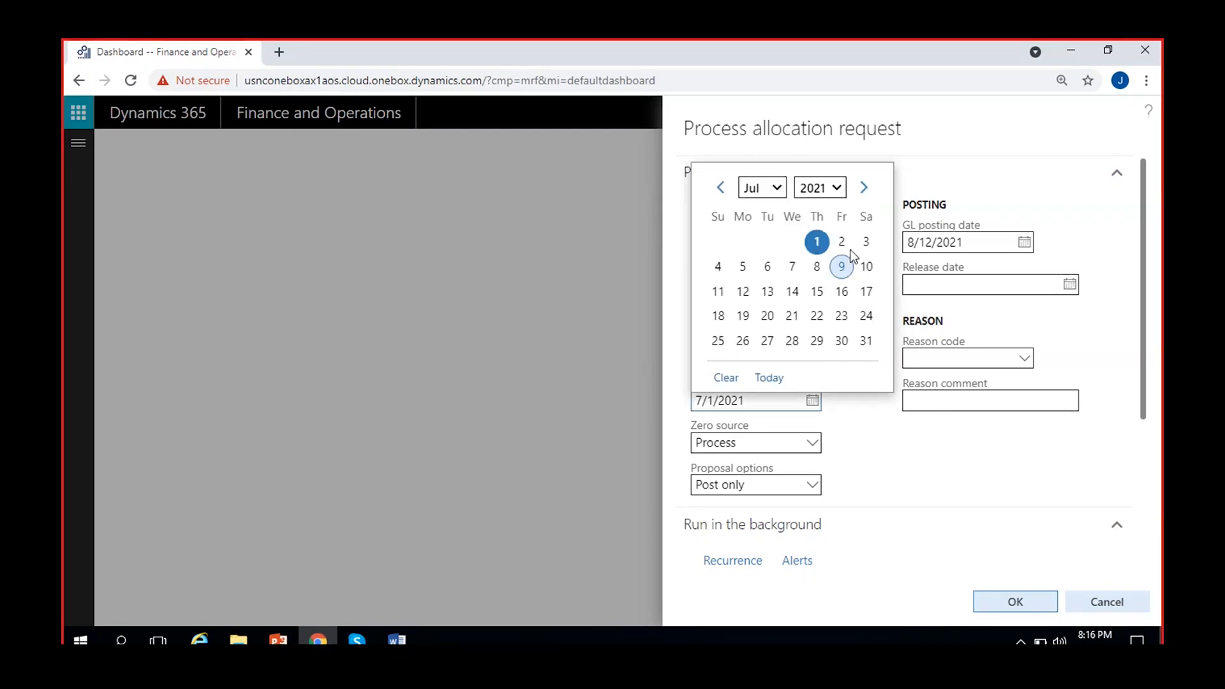
click(774, 377)
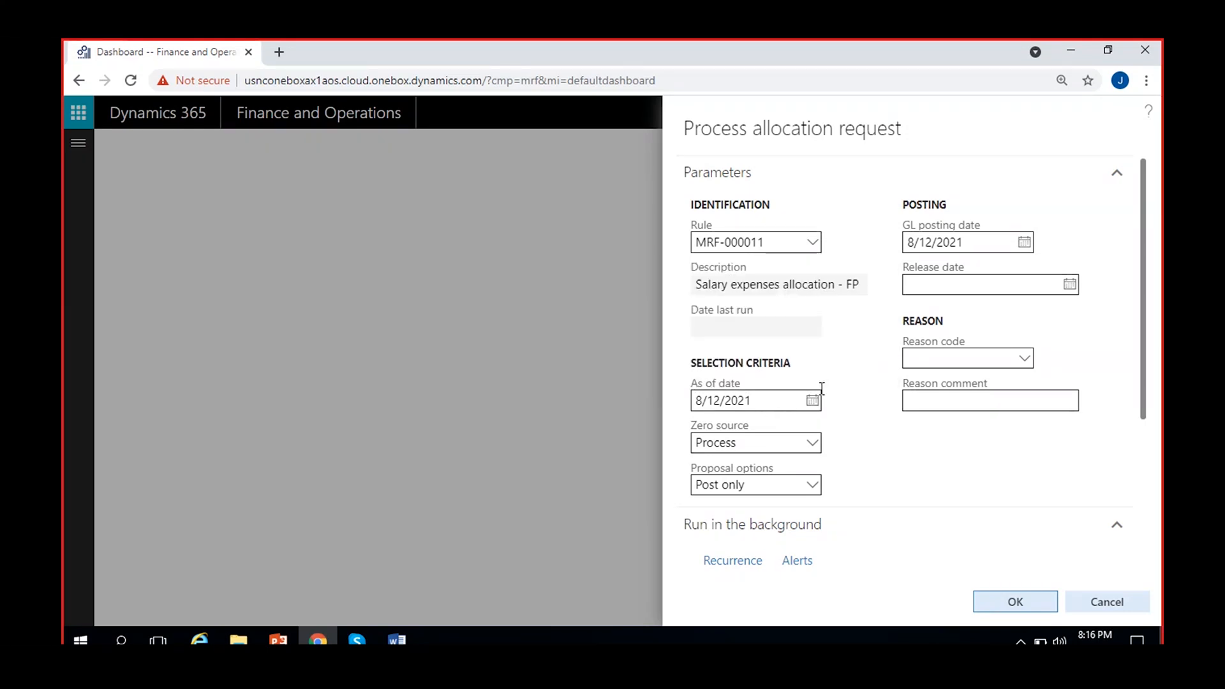
- Review the available Zero source options, Process and Stop, keeping Process selected
click(812, 445)
click(785, 432)
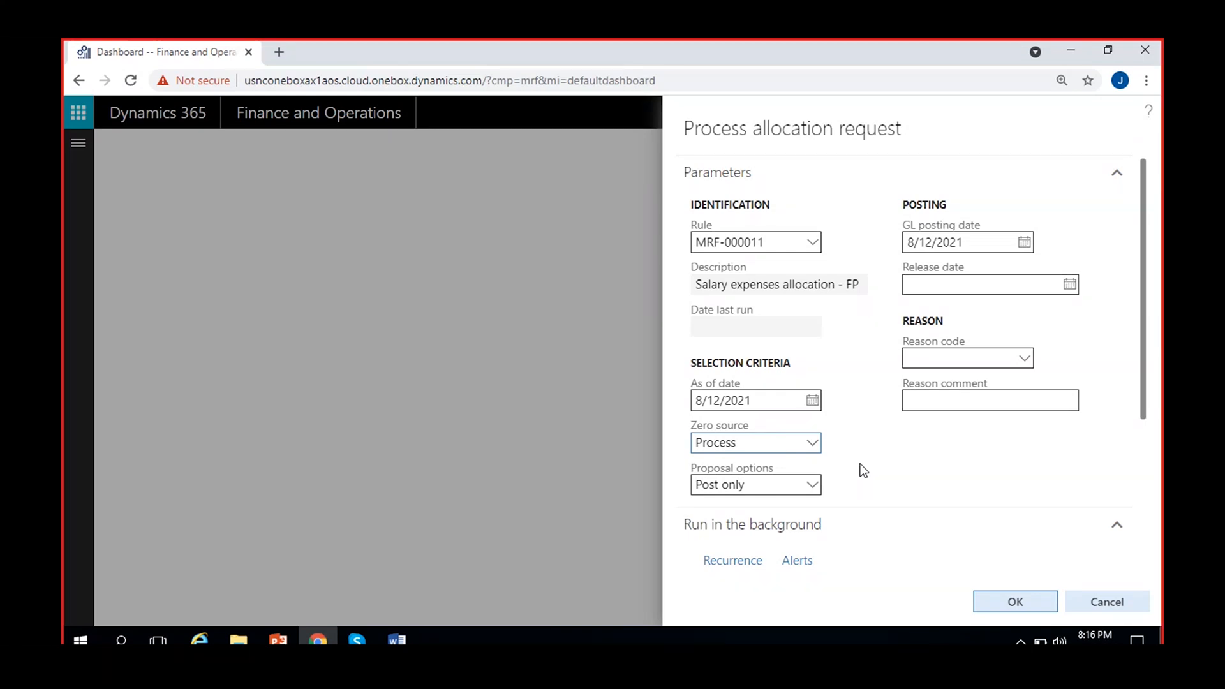
click(807, 446)
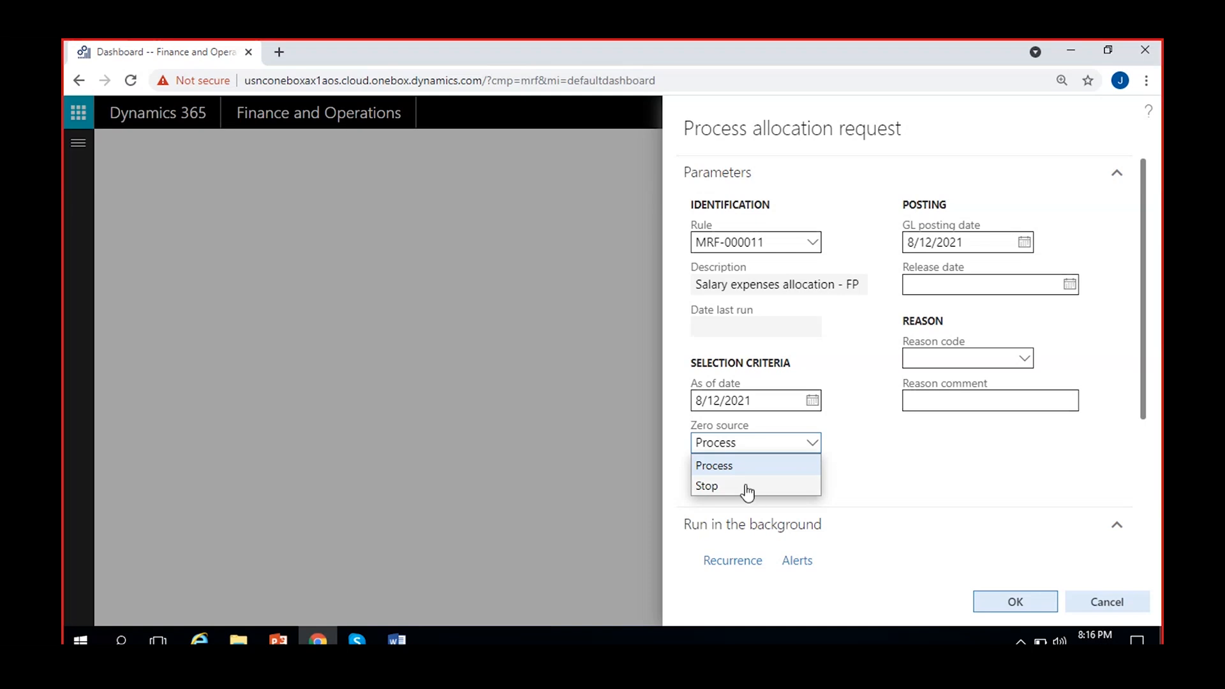
click(804, 469)
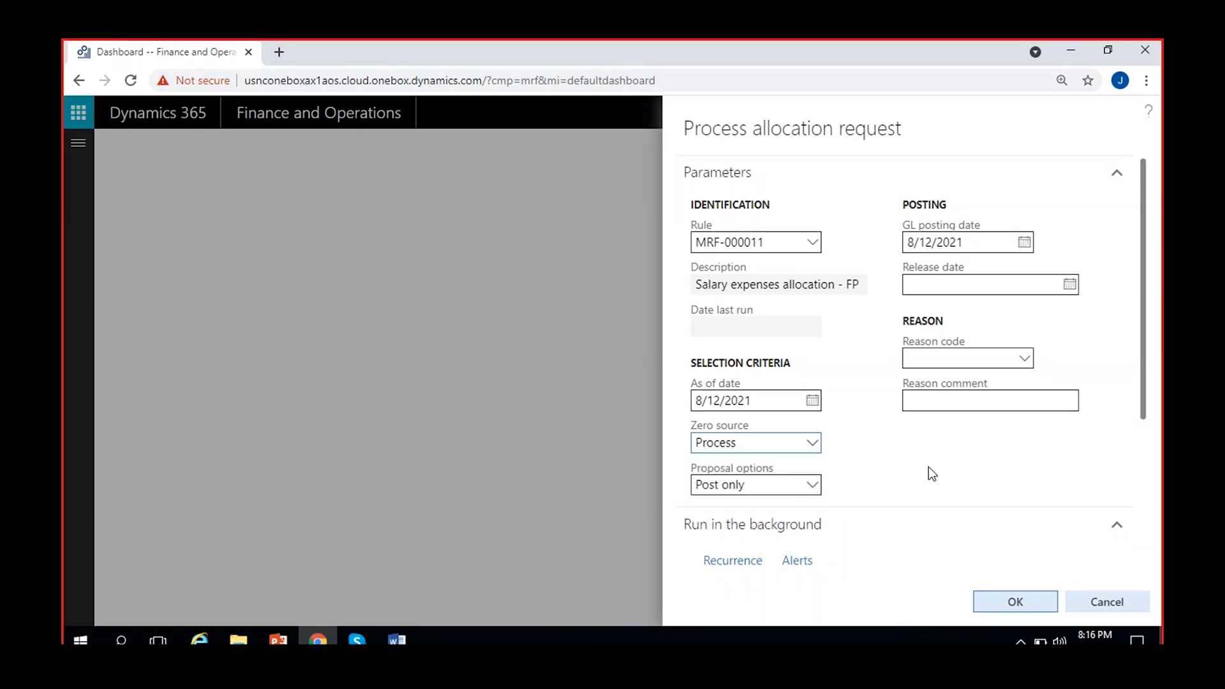
click(814, 443)
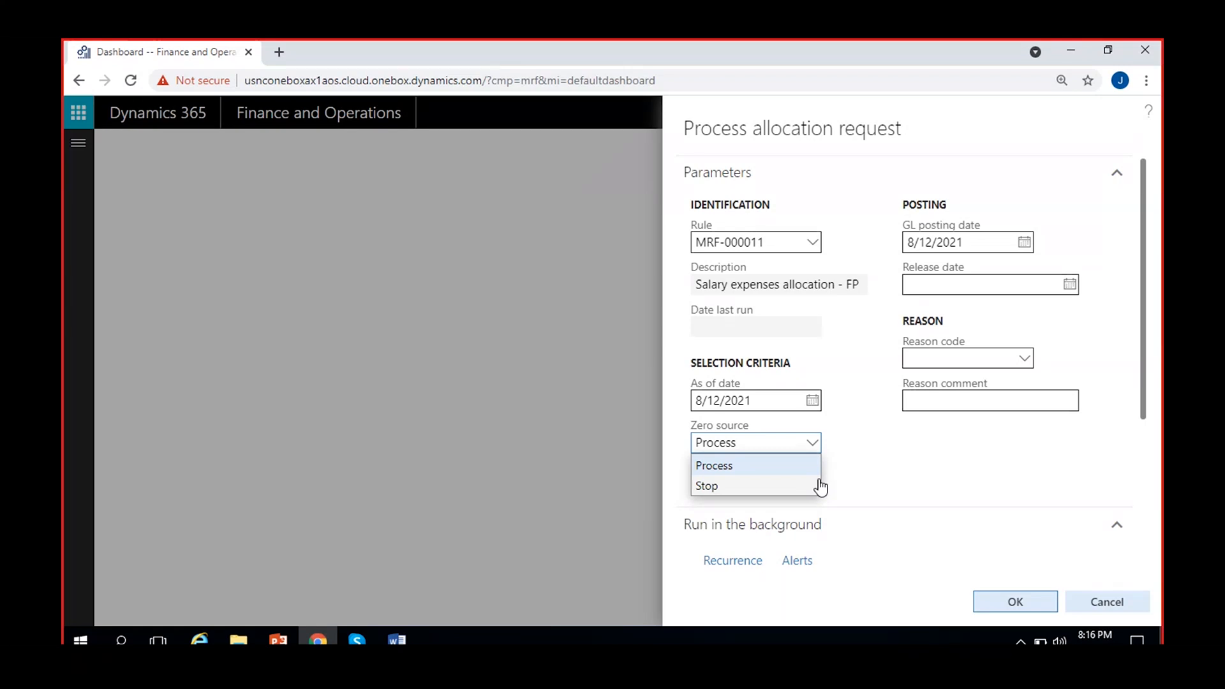
click(856, 444)
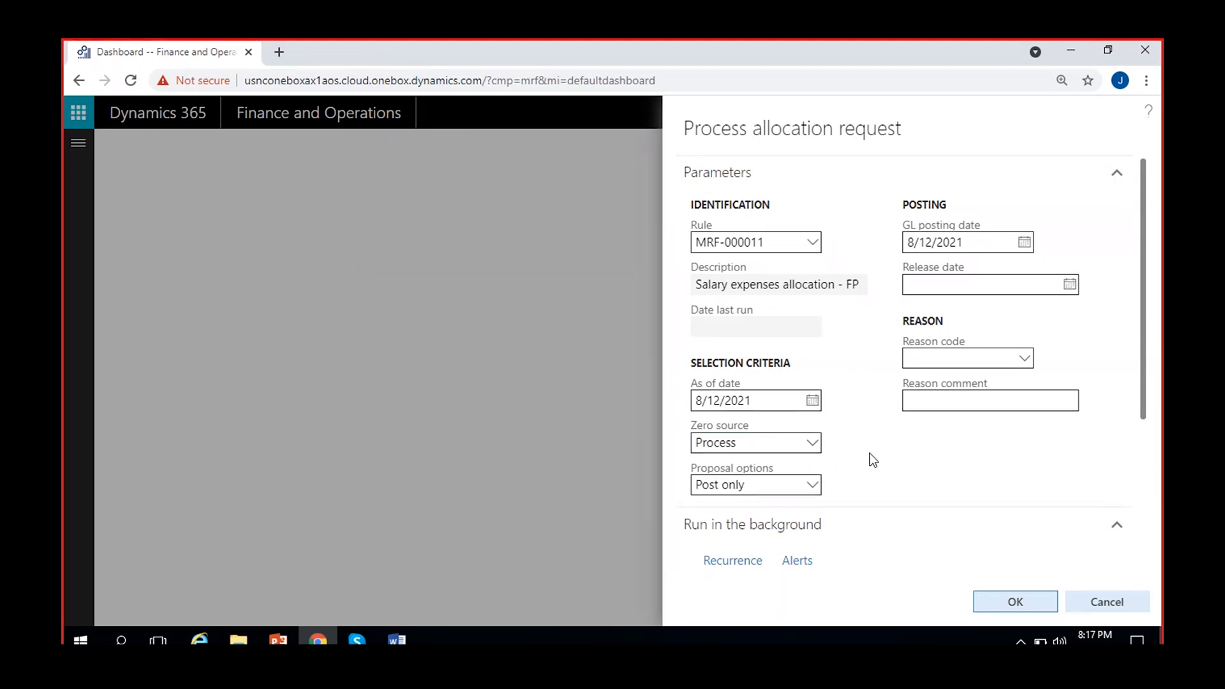
- Try Stop as the Zero source option and set it back to Process
click(791, 444)
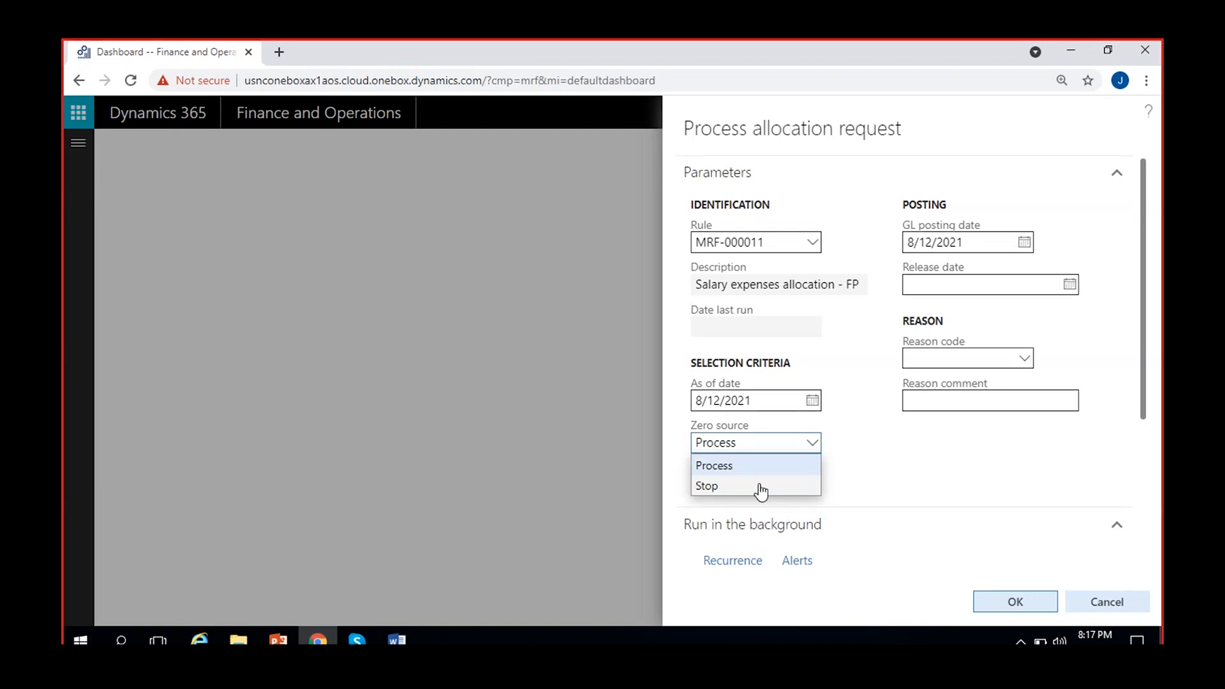
click(761, 488)
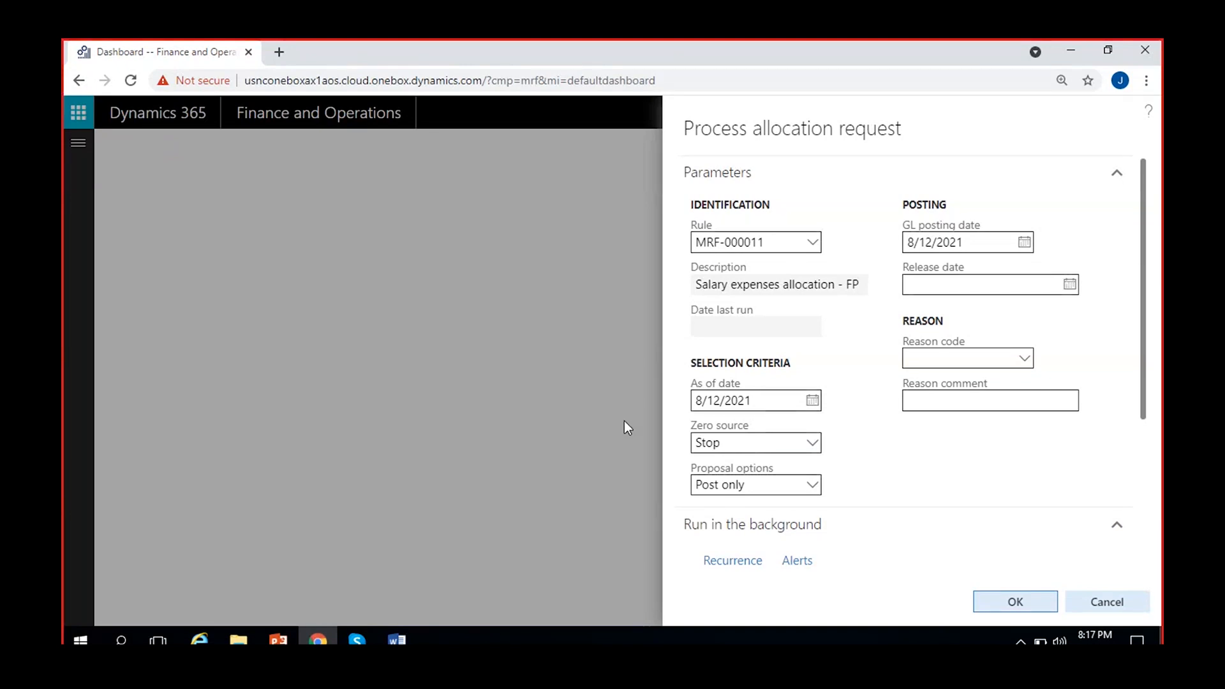
scroll(904, 455, down, 2)
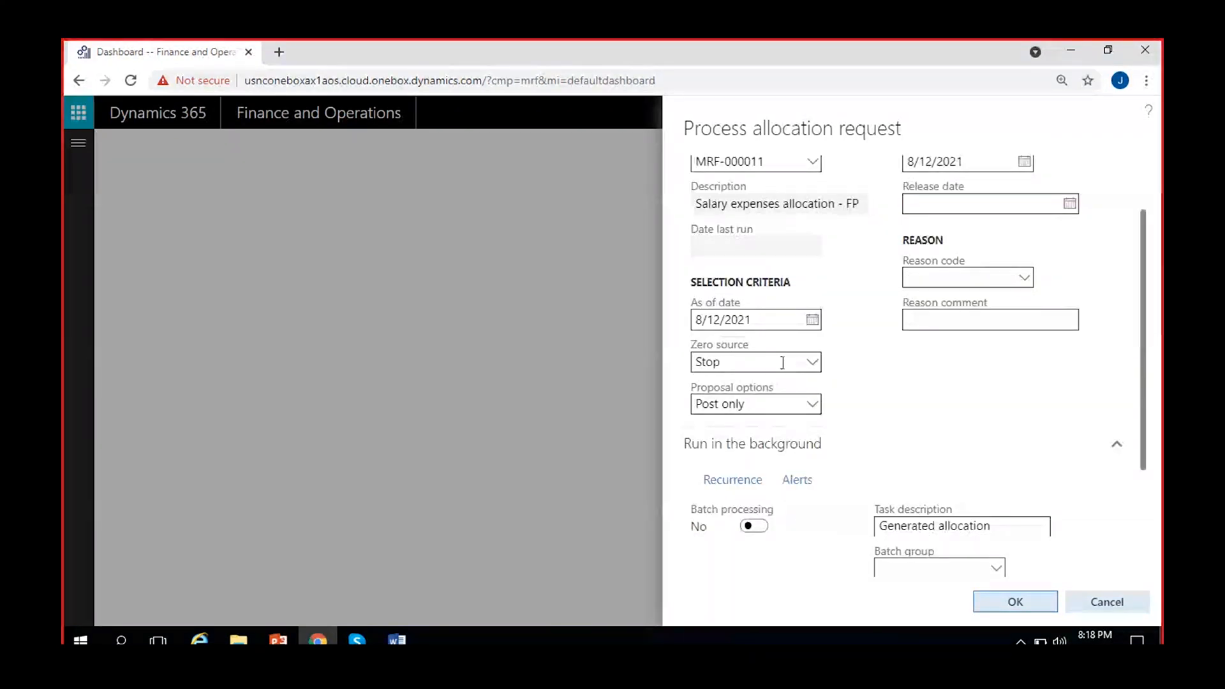
scroll(833, 366, up, 2)
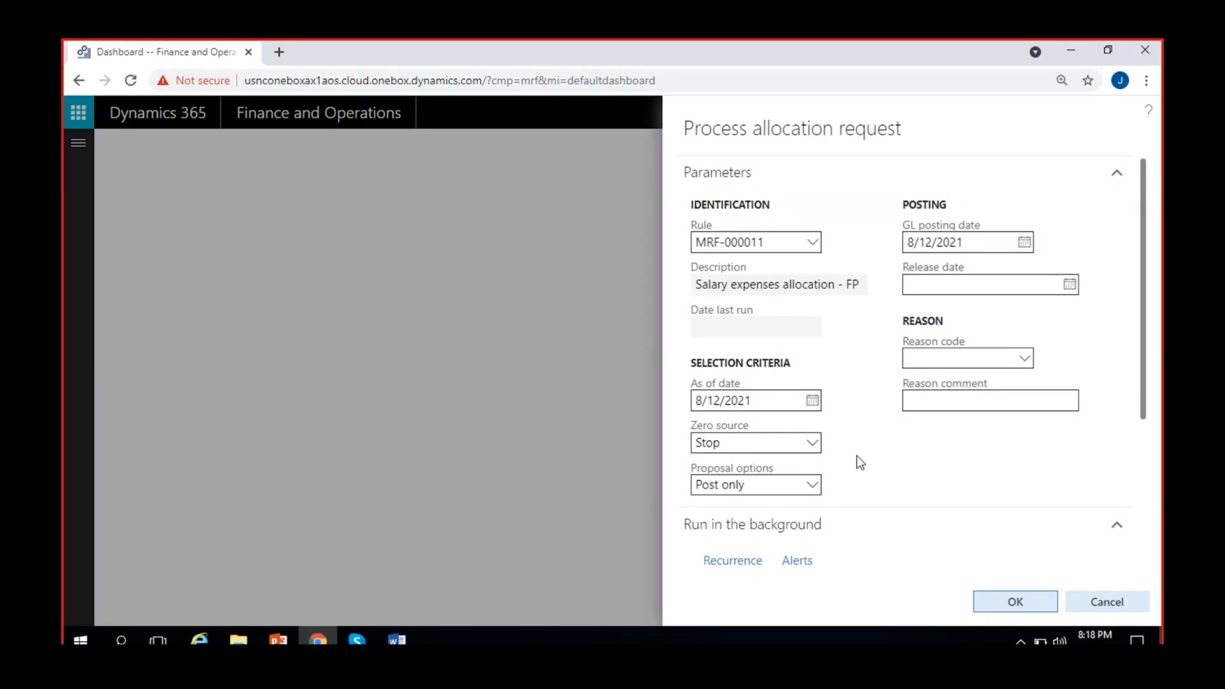
click(812, 443)
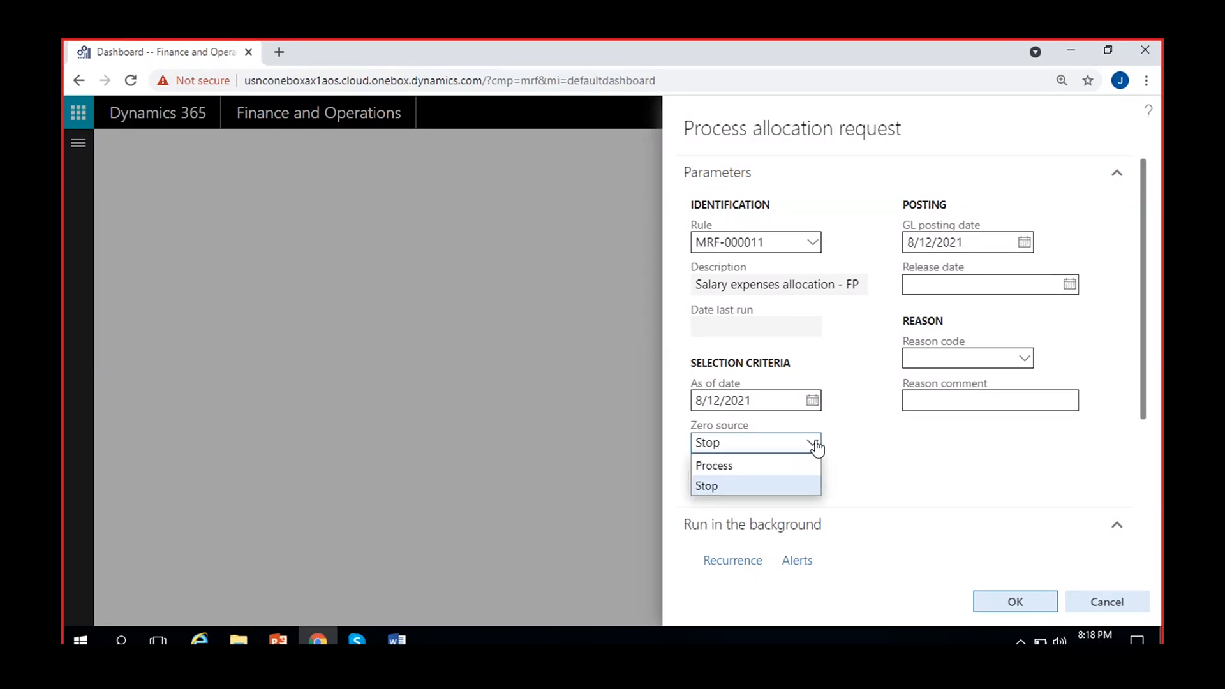
click(863, 439)
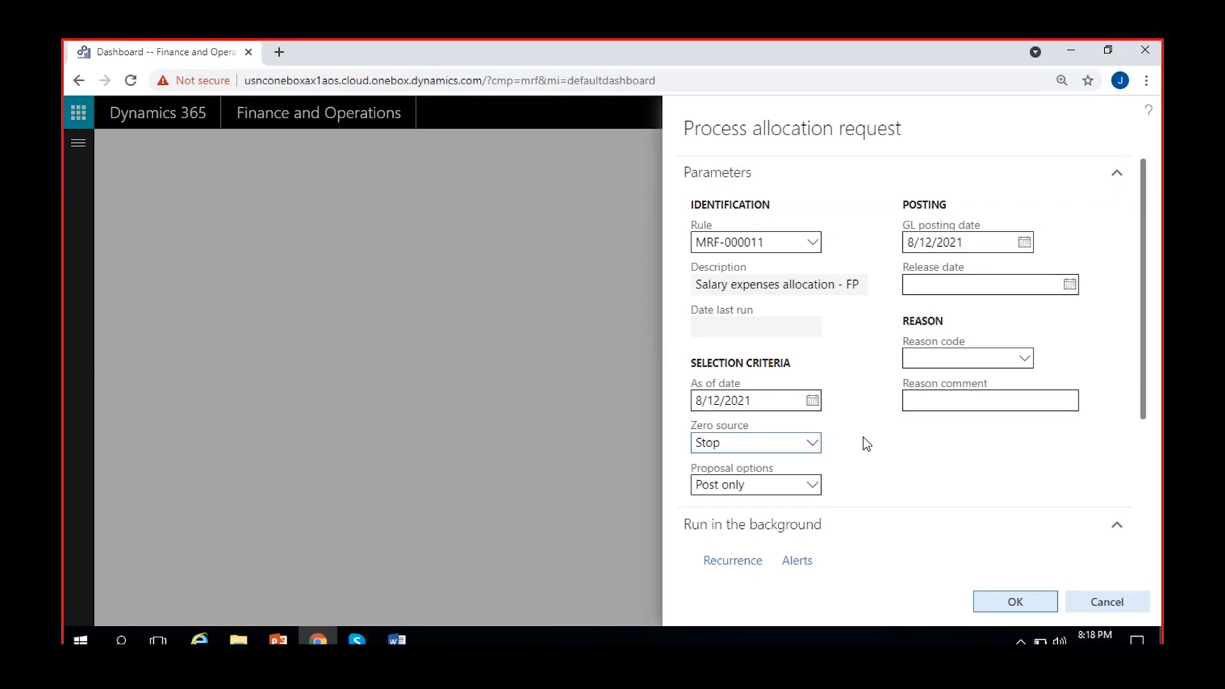
click(813, 446)
click(771, 463)
click(813, 447)
click(764, 487)
click(812, 445)
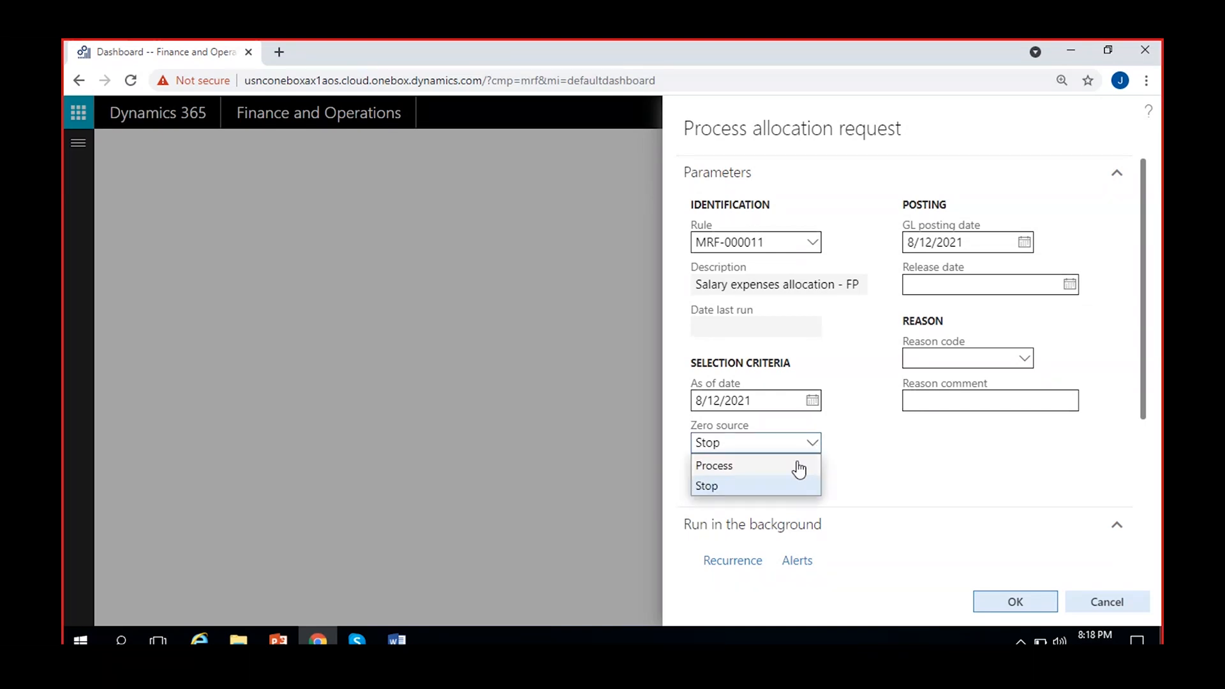
click(798, 467)
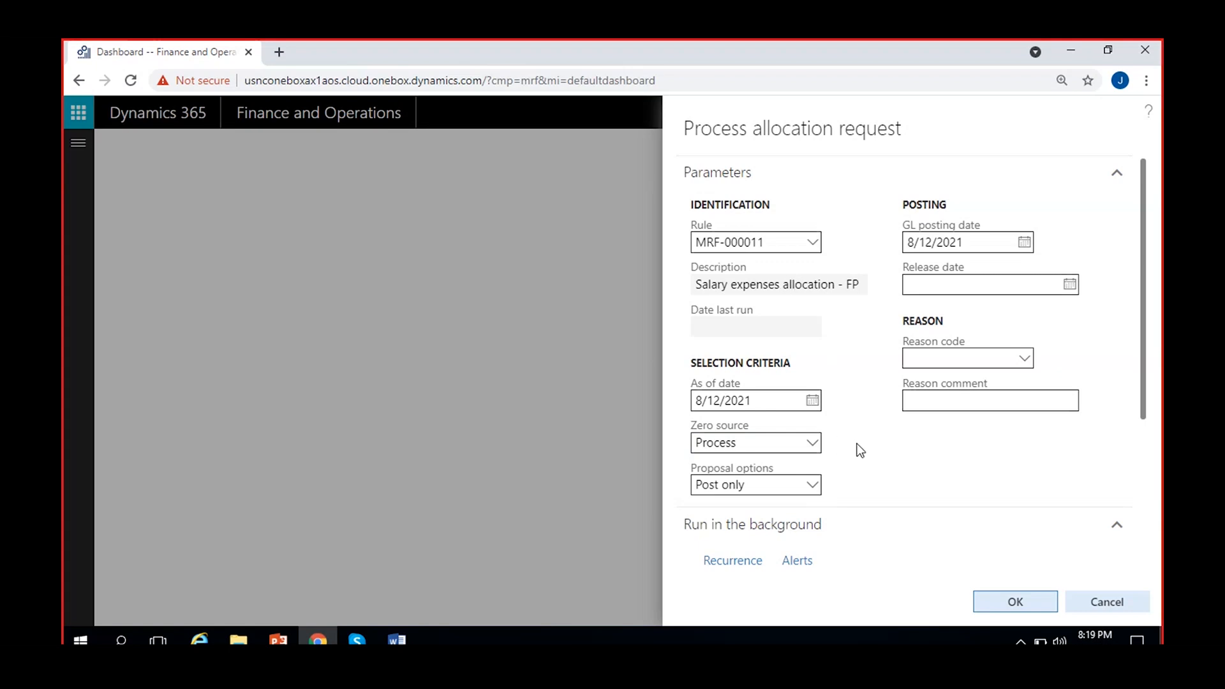
- Compare Proposal only with Post only and set the request's Proposal options to Proposal only
scroll(861, 451, down, 2)
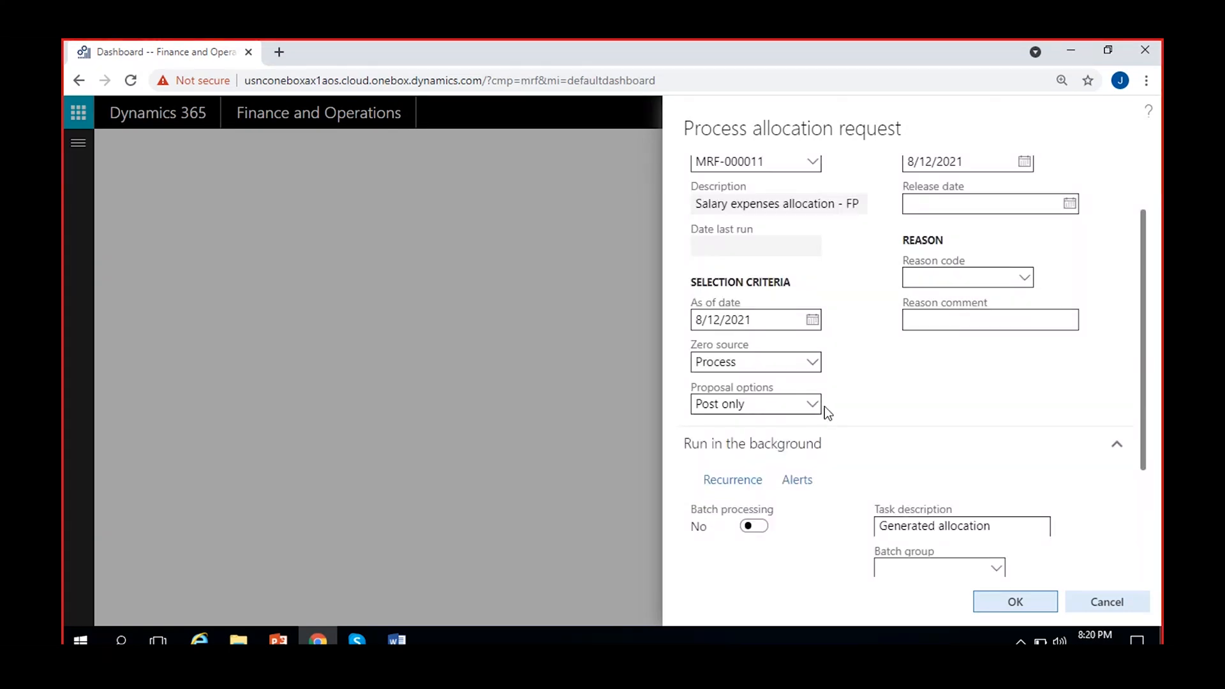
click(820, 406)
click(779, 424)
click(811, 404)
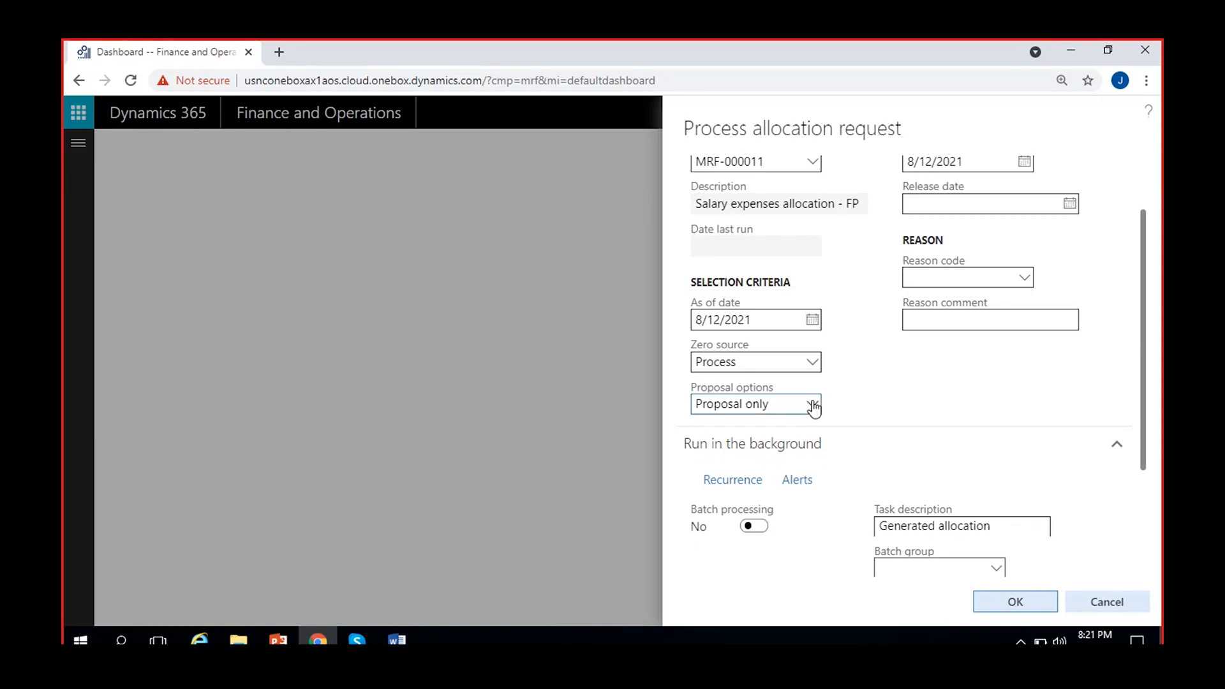
click(762, 445)
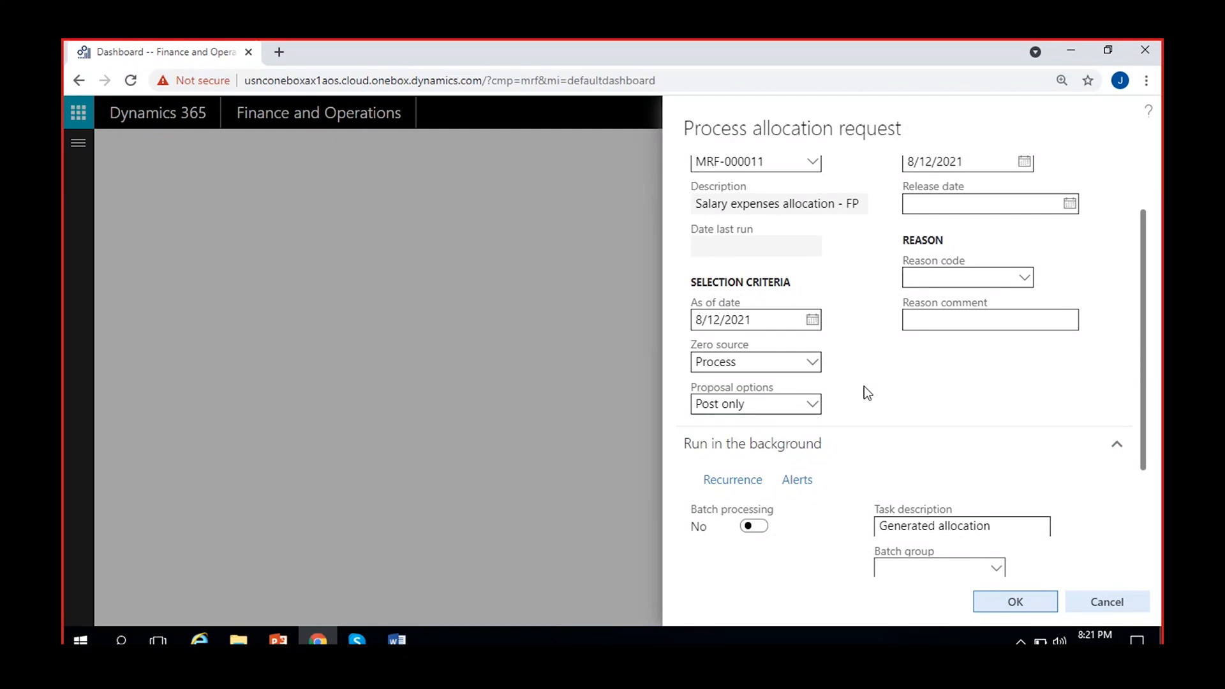
click(811, 403)
click(772, 425)
scroll(860, 382, up, 2)
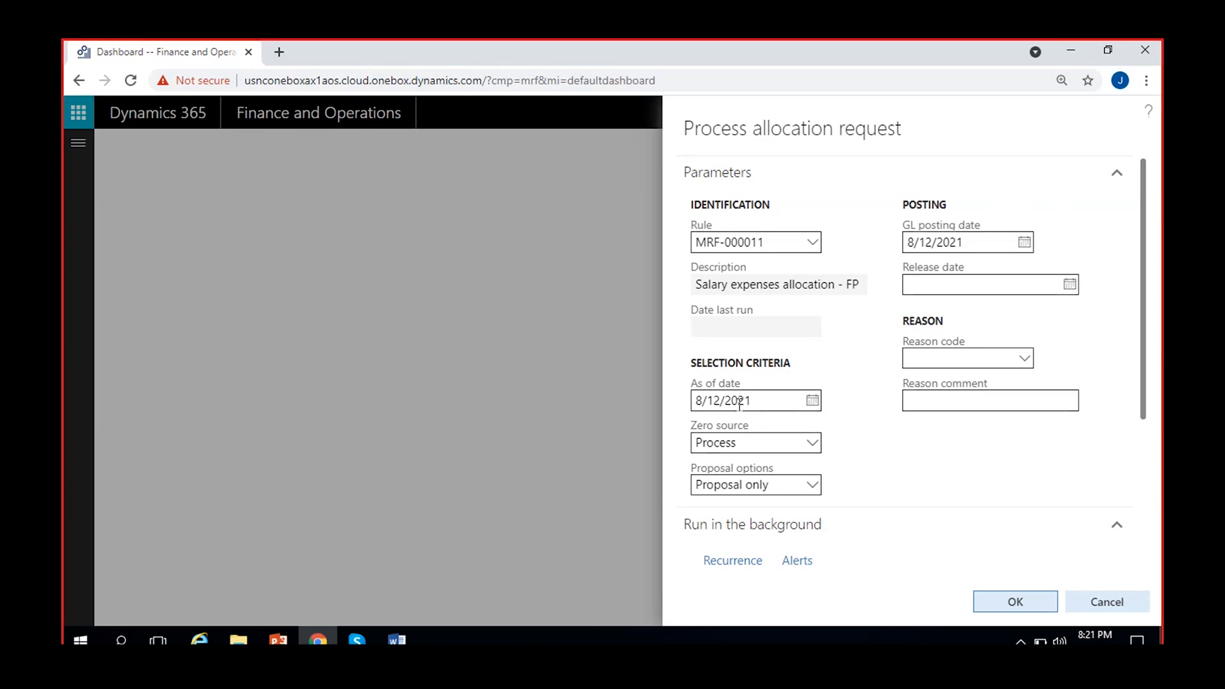
- Try 8/30/2021 as the GL posting date and return it to 8/12/2021
click(1024, 243)
click(955, 431)
click(1024, 242)
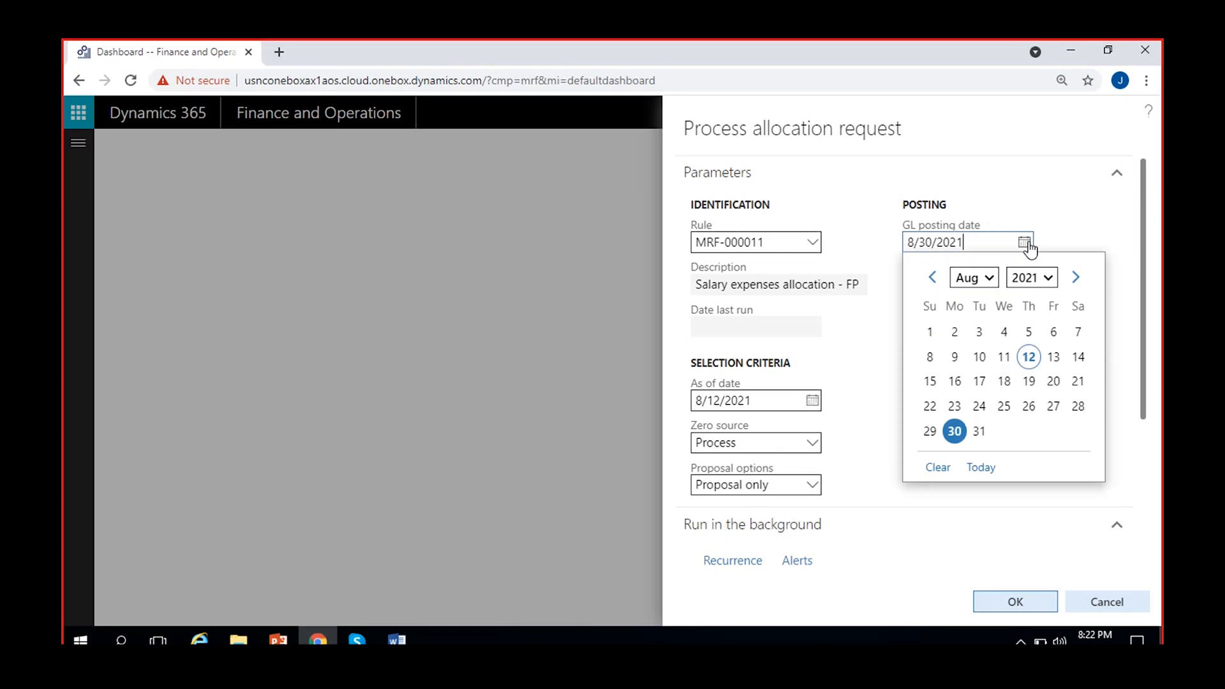
click(1029, 356)
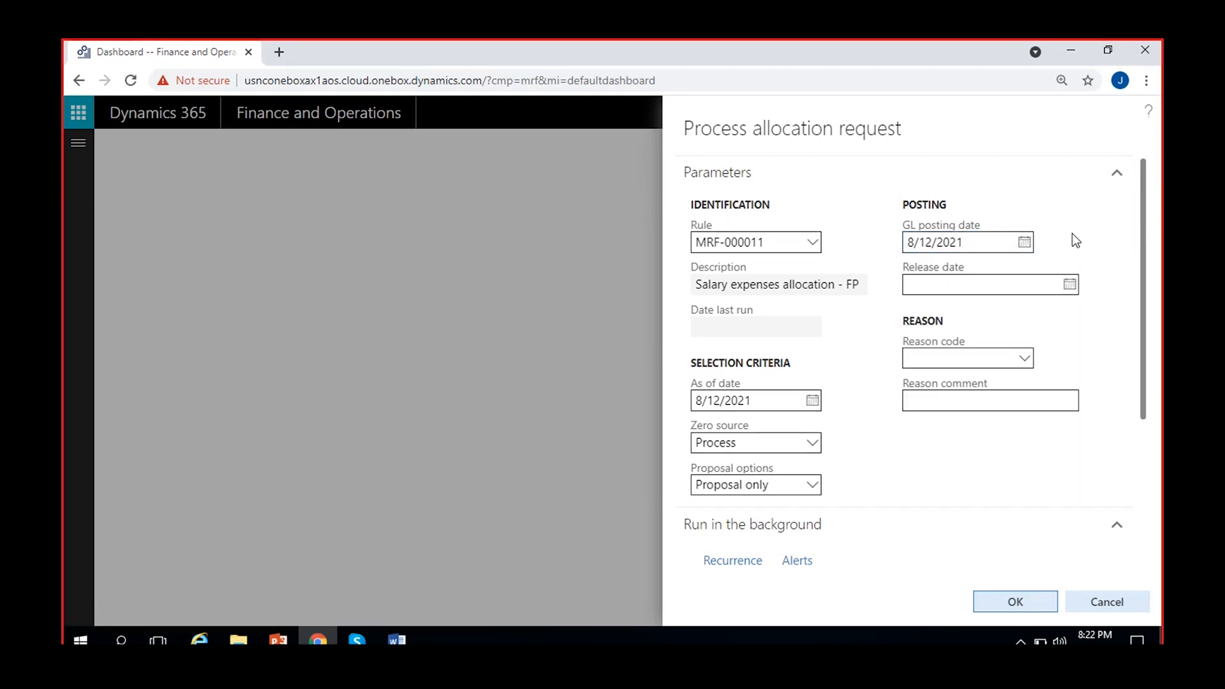
- Try 8/15/2021 as the Release date and clear the field again
click(980, 291)
click(1069, 286)
click(930, 424)
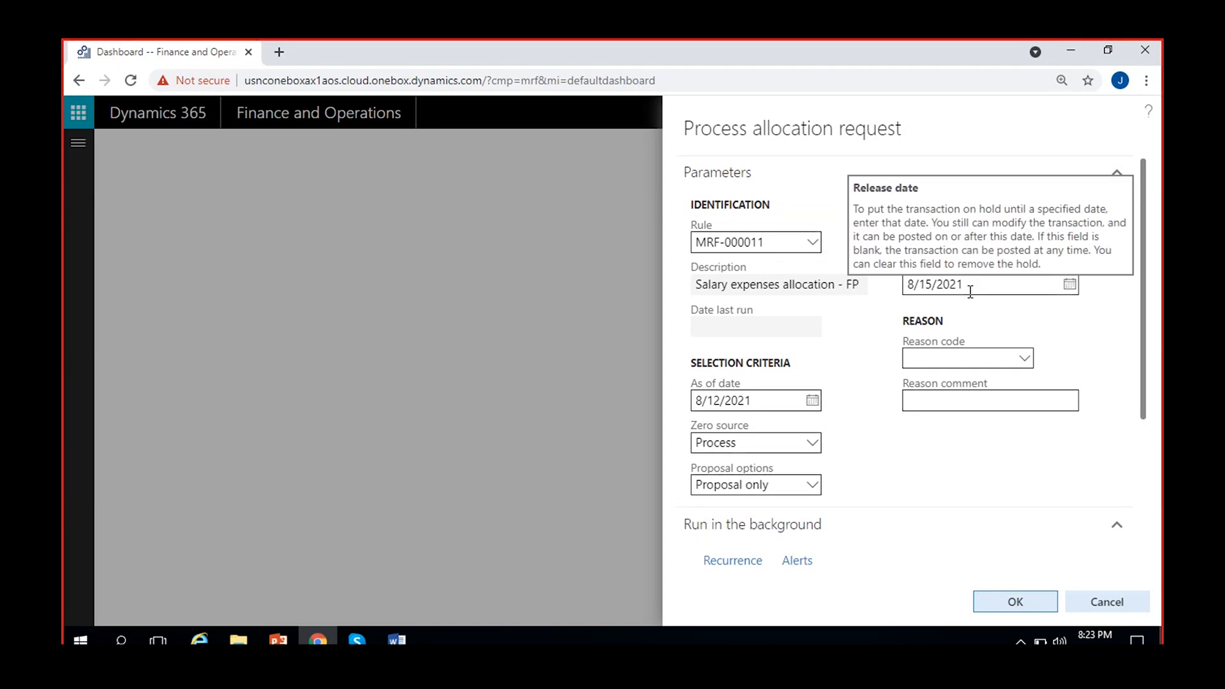
click(949, 288)
key(ctrl+a)
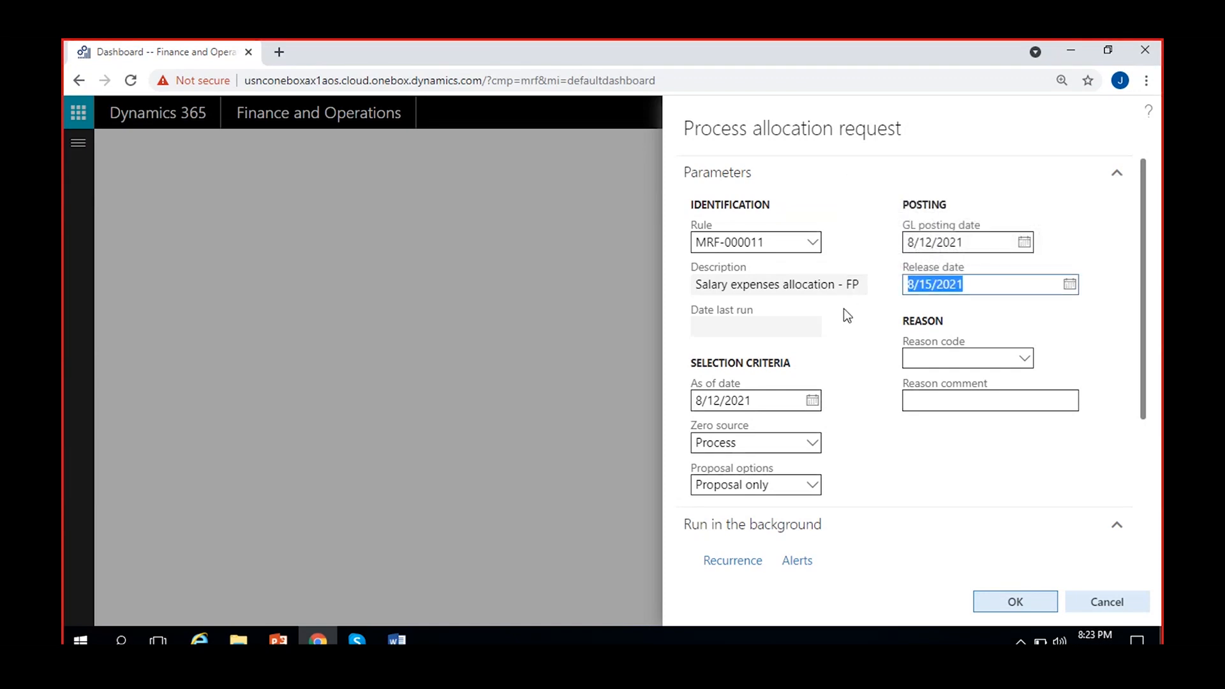
key(BackSpace)
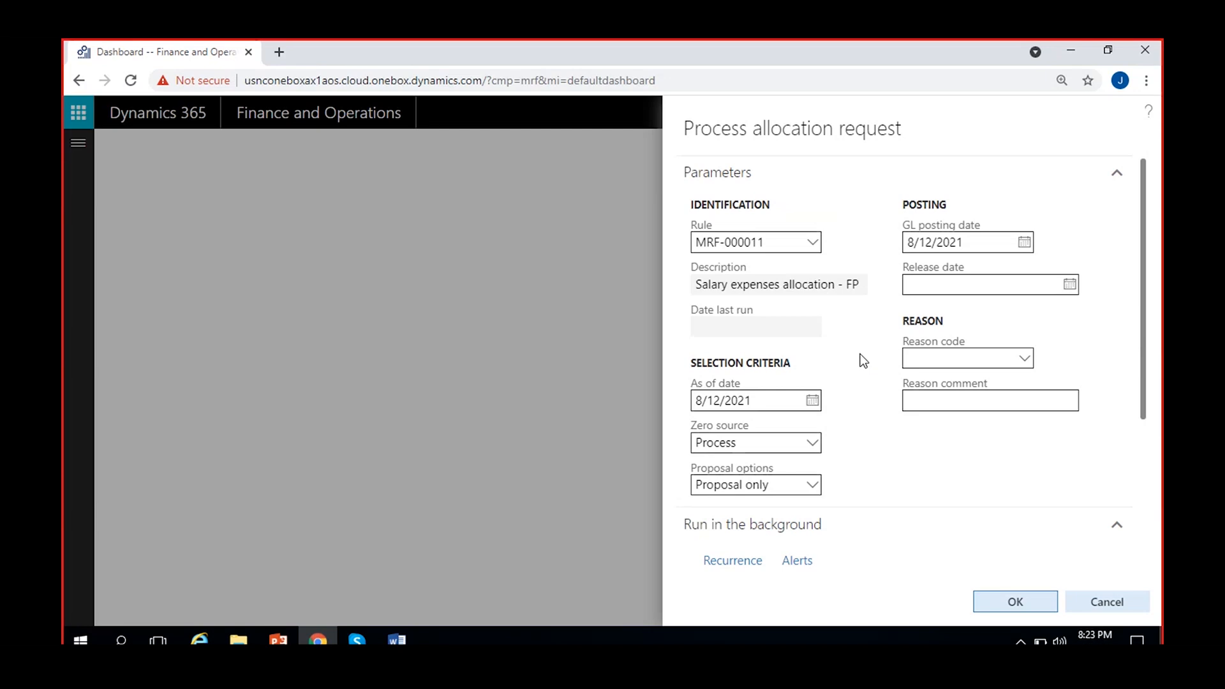
- Look up the reason codes available for the allocation request without selecting one
scroll(865, 360, down, 1)
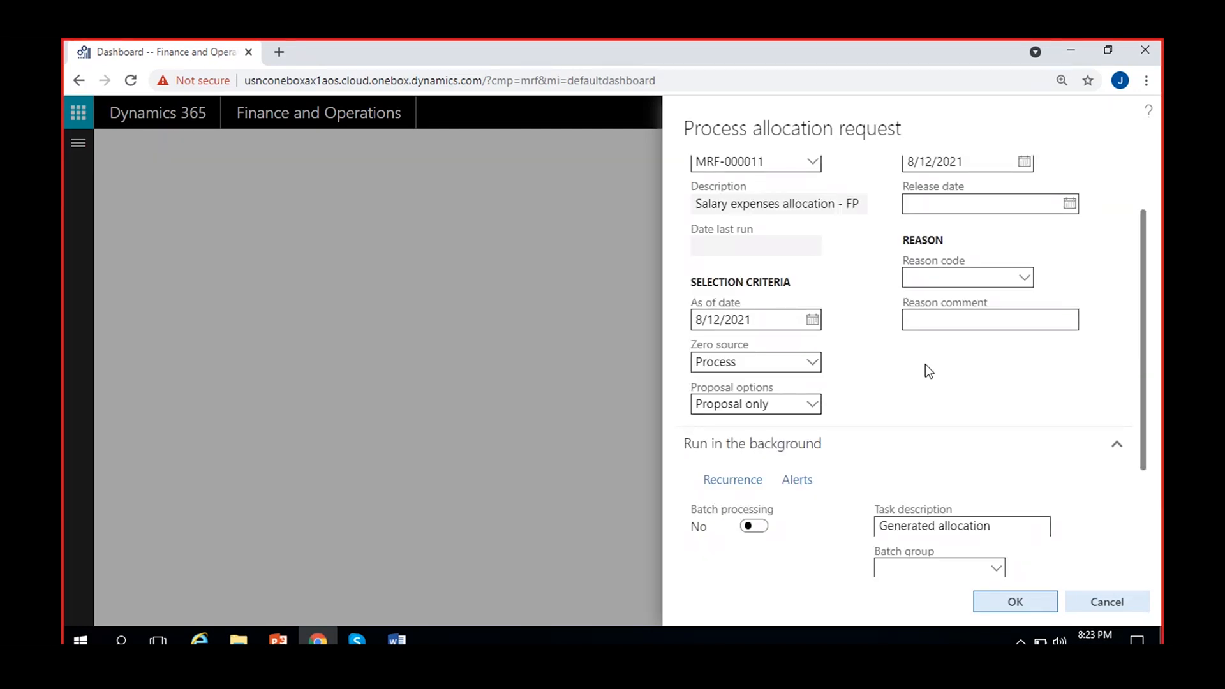
scroll(926, 371, up, 1)
click(1021, 359)
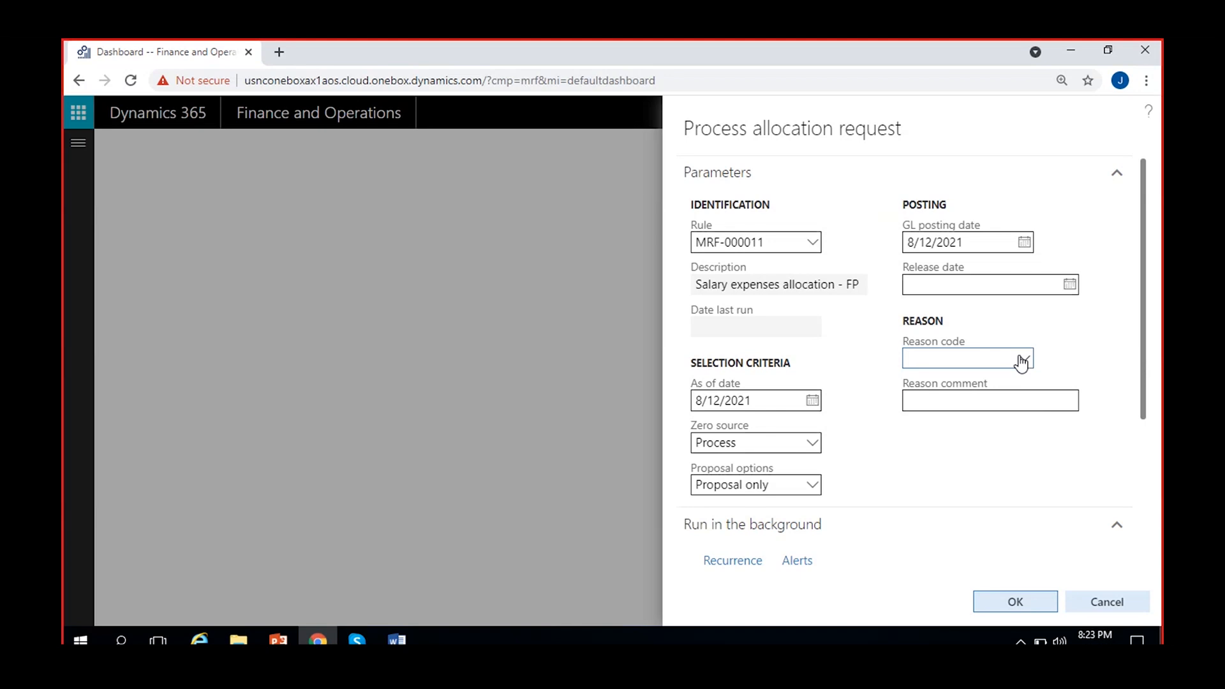
click(1022, 361)
click(1046, 352)
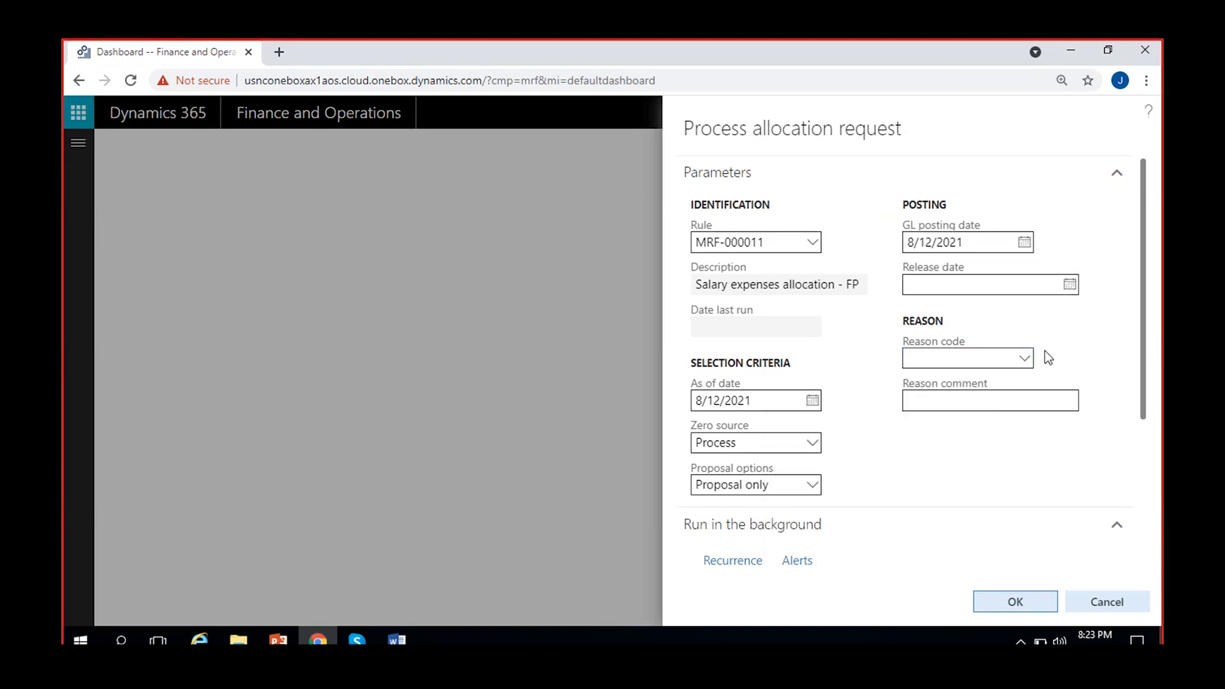
click(978, 397)
click(950, 426)
click(965, 403)
click(936, 440)
click(959, 402)
click(952, 359)
click(997, 460)
scroll(944, 434, down, 2)
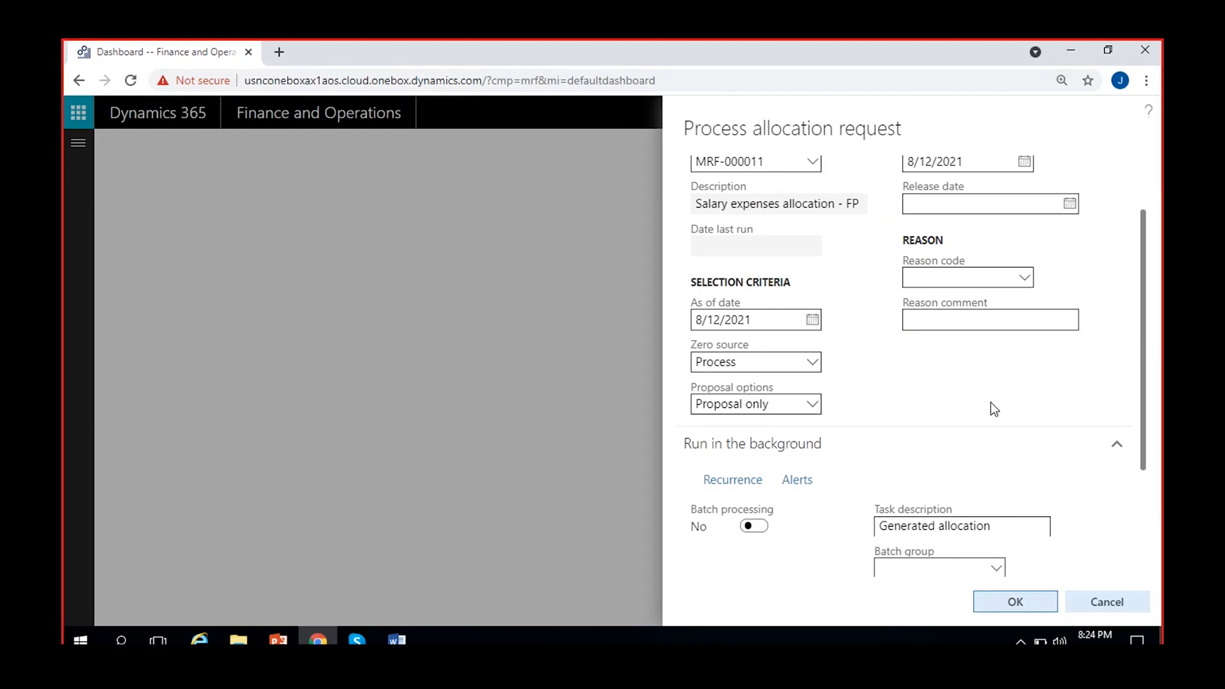
scroll(993, 409, up, 2)
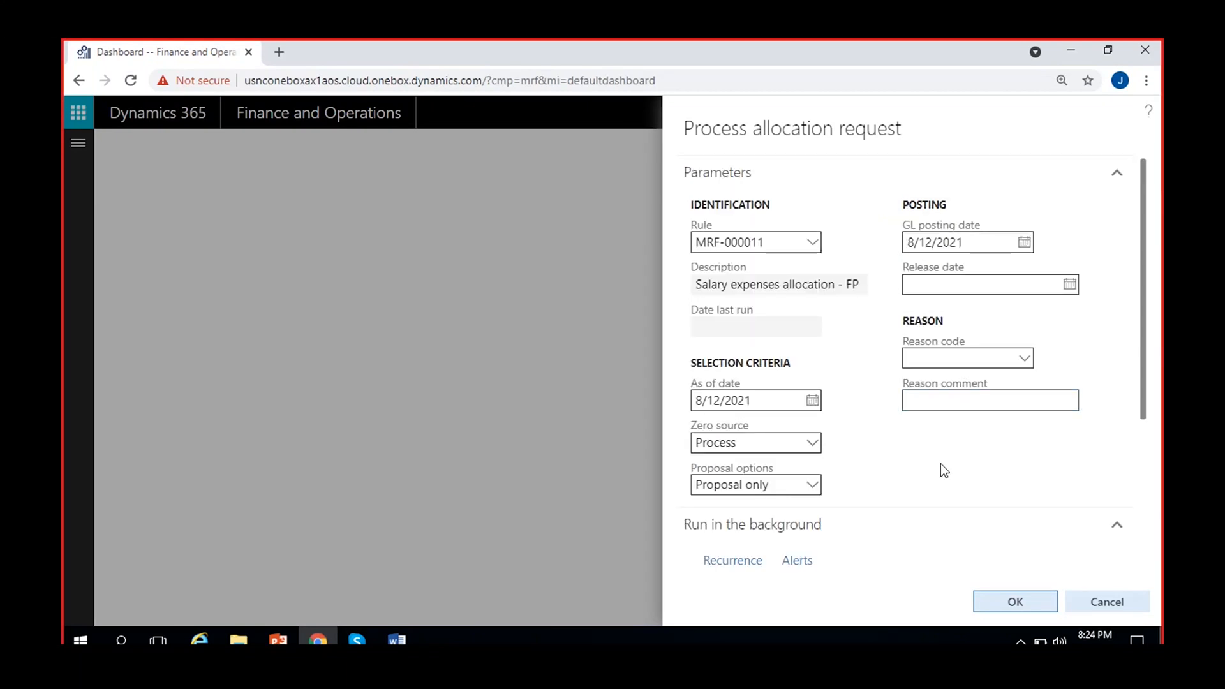
- Enter "Salary mandatory allocation" as the Reason comment of the allocation request
click(969, 406)
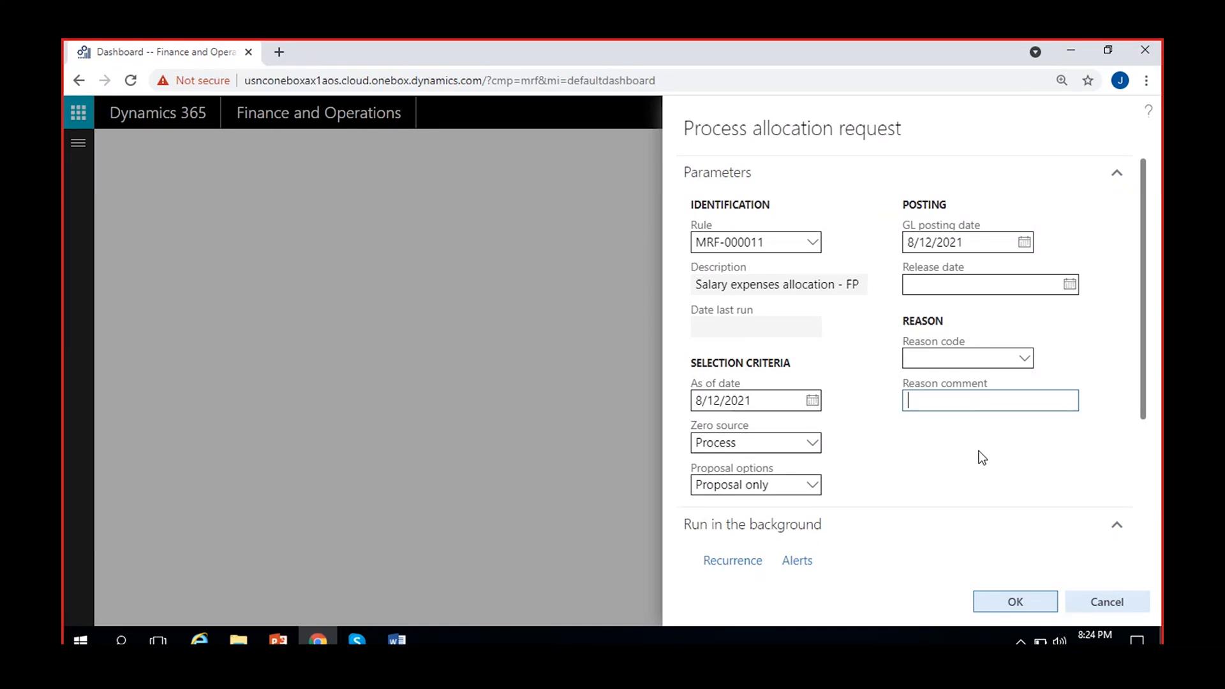
text(Slalry)
key(BackSpace)
key(BackSpace)
text(ary)
text(ha)
key(BackSpace)
key(BackSpace)
text(mandatory alloction)
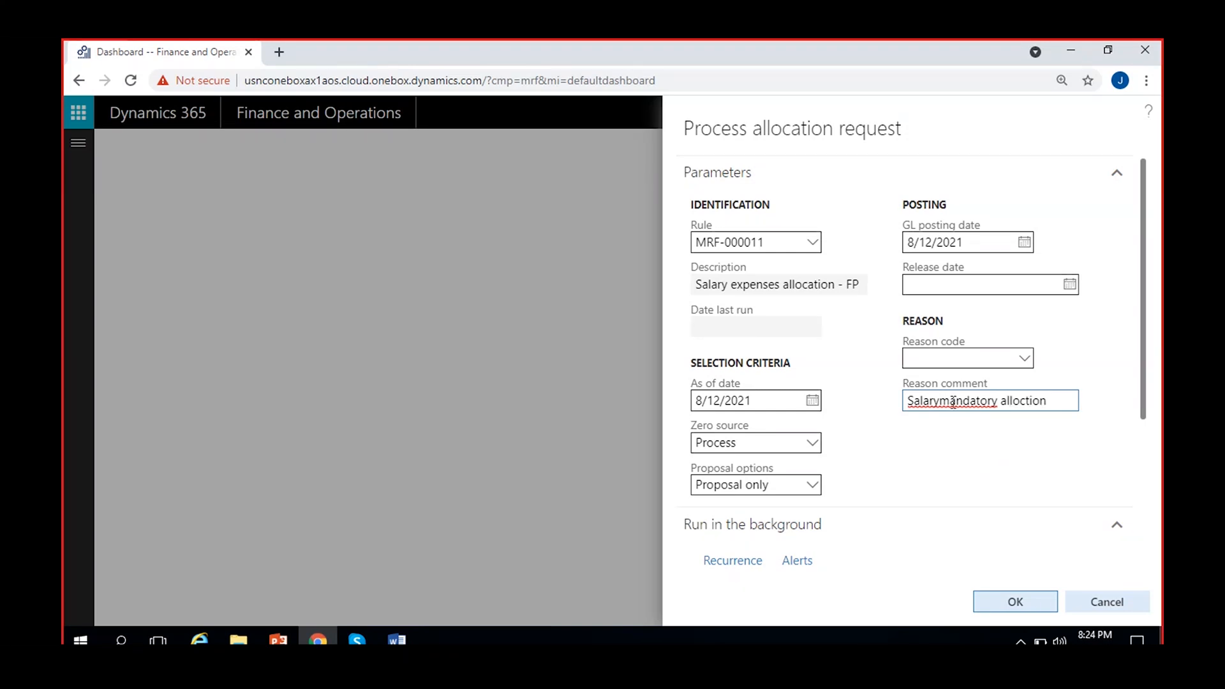
click(943, 402)
double_click(1034, 402)
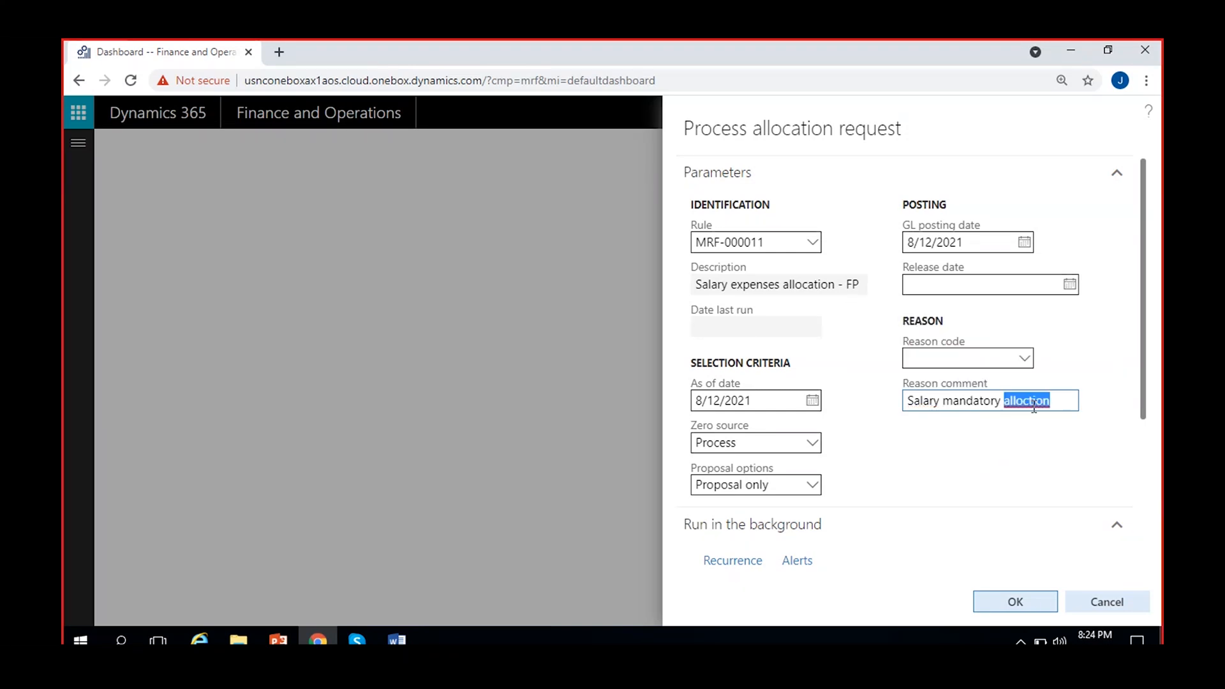
right_click(1034, 406)
click(1034, 212)
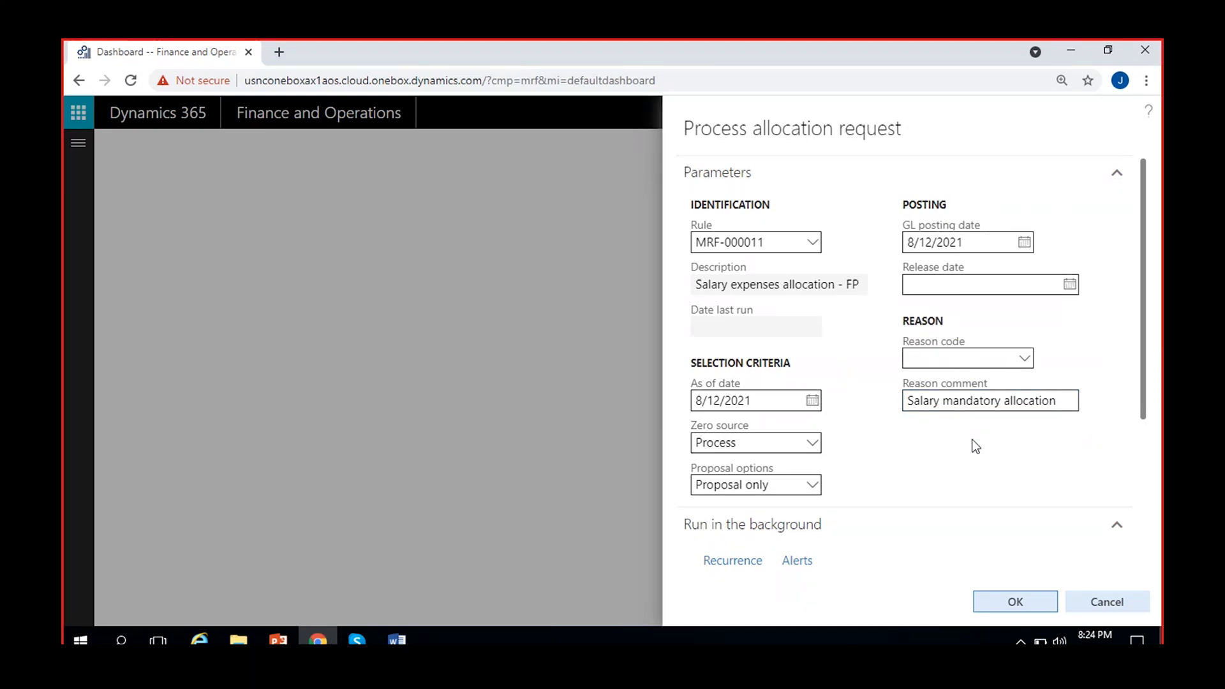
- Try turning on batch processing for the allocation request's background run
scroll(975, 446, down, 2)
scroll(957, 516, down, 1)
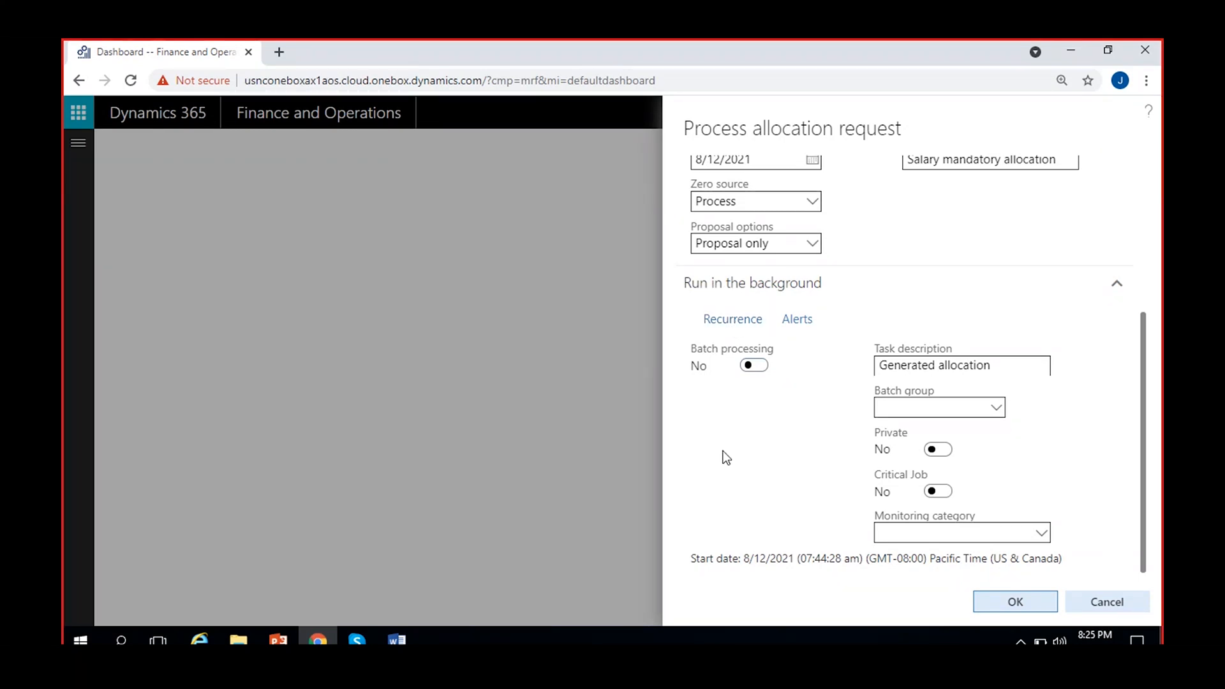
scroll(805, 387, up, 4)
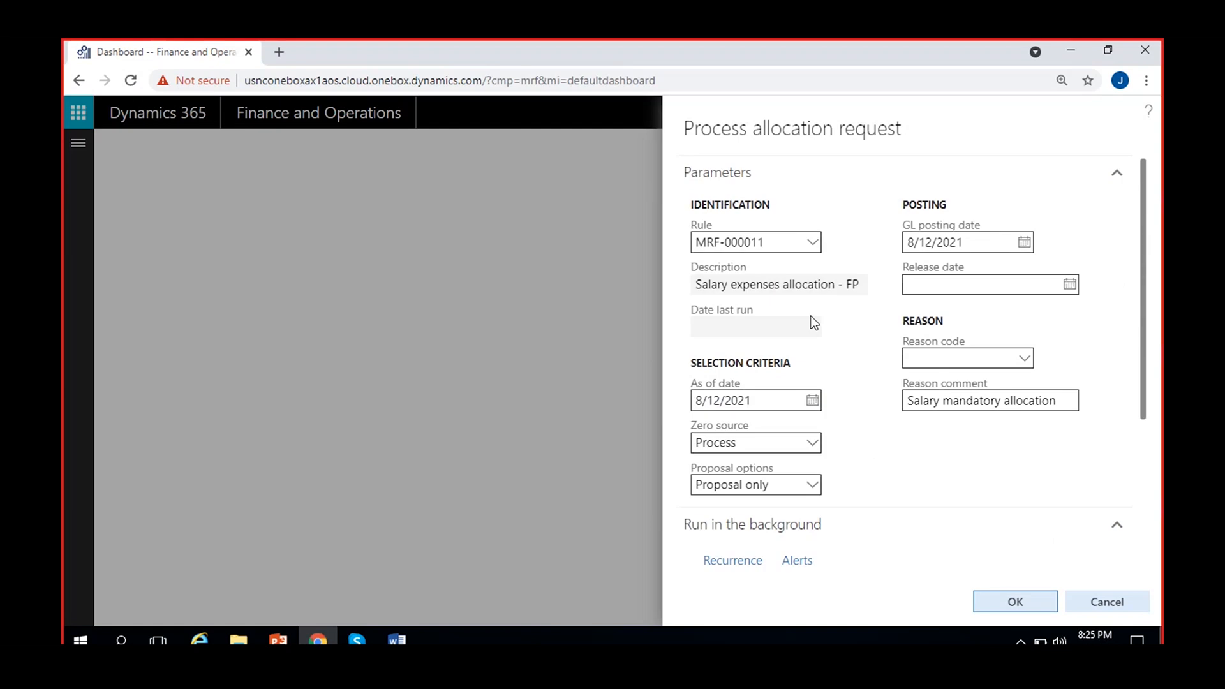
scroll(836, 462, down, 3)
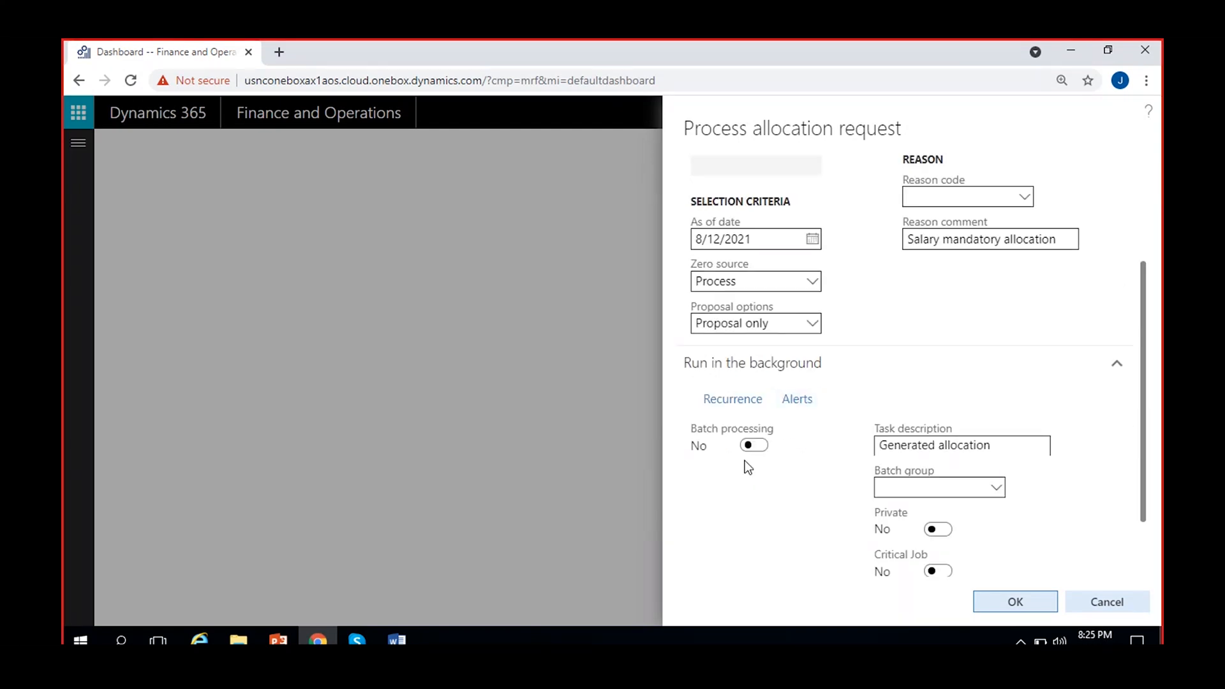
click(753, 446)
- Try a recurrence for the request that ends by 12/31/2021 instead of after a set number of runs
click(729, 402)
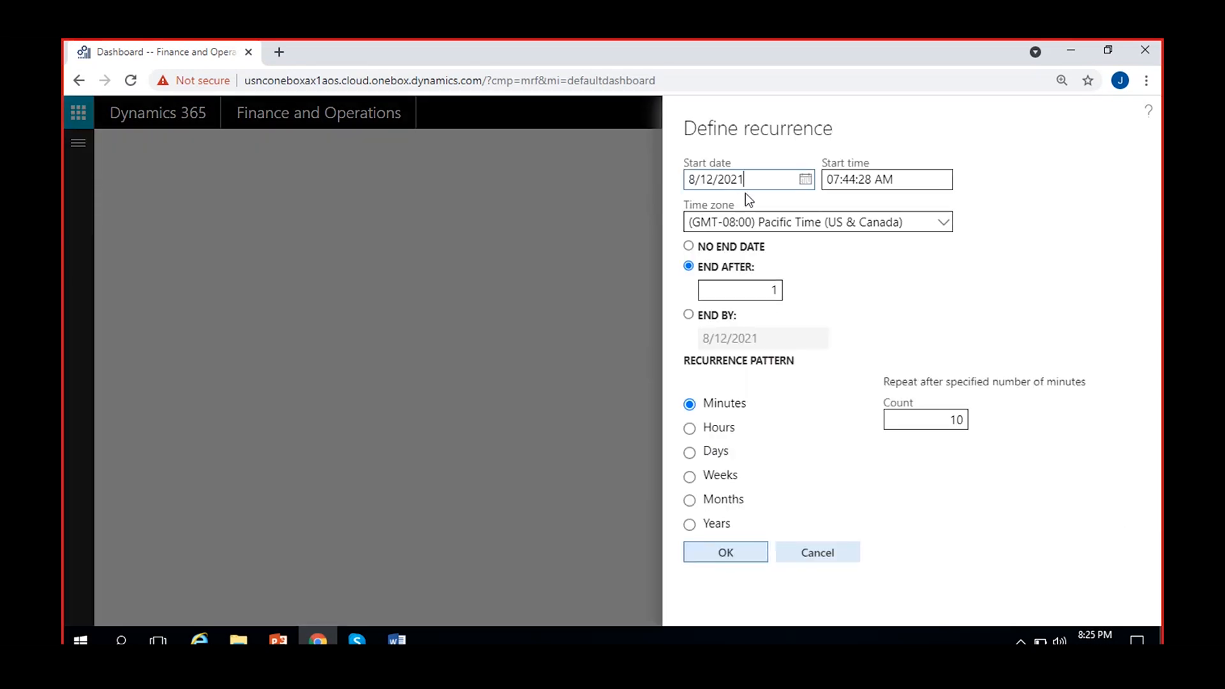
click(745, 194)
click(689, 246)
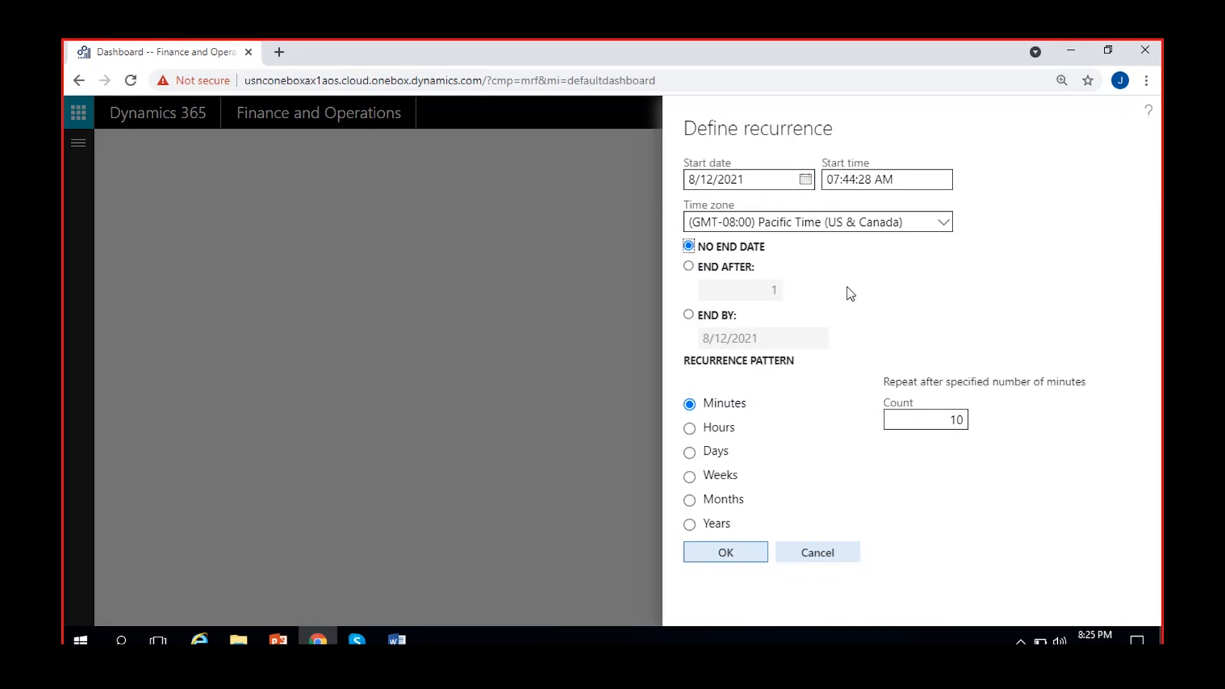
click(689, 315)
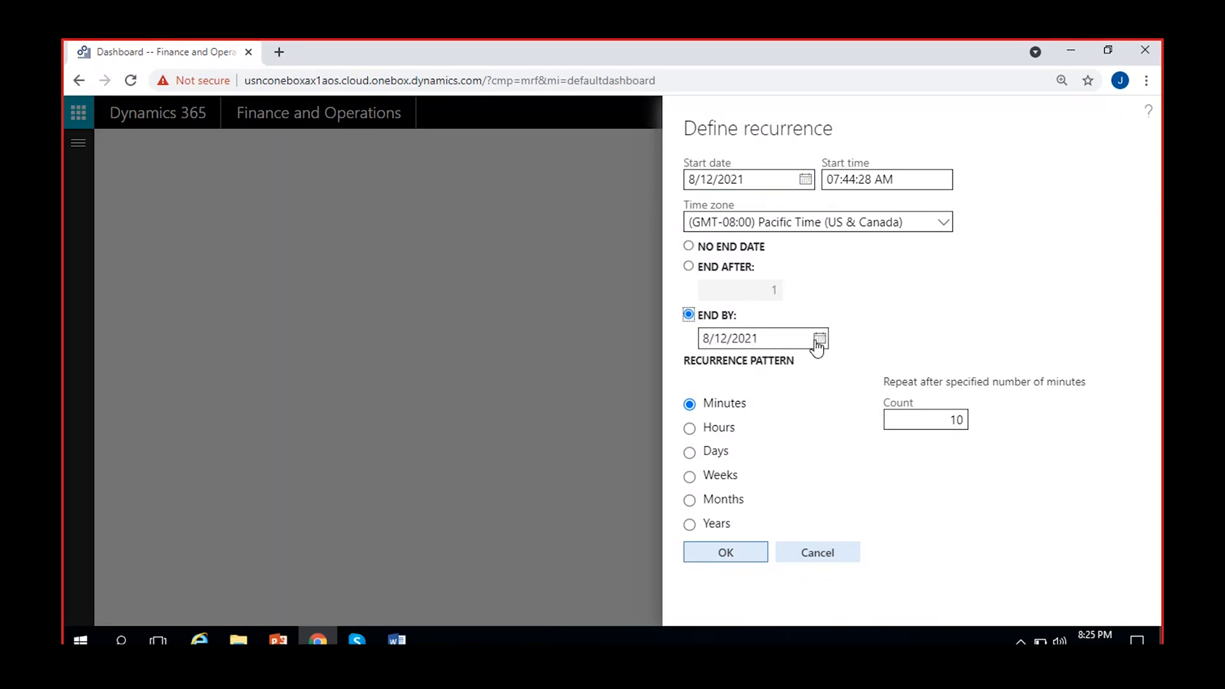
click(818, 342)
click(871, 375)
click(871, 375)
click(871, 375)
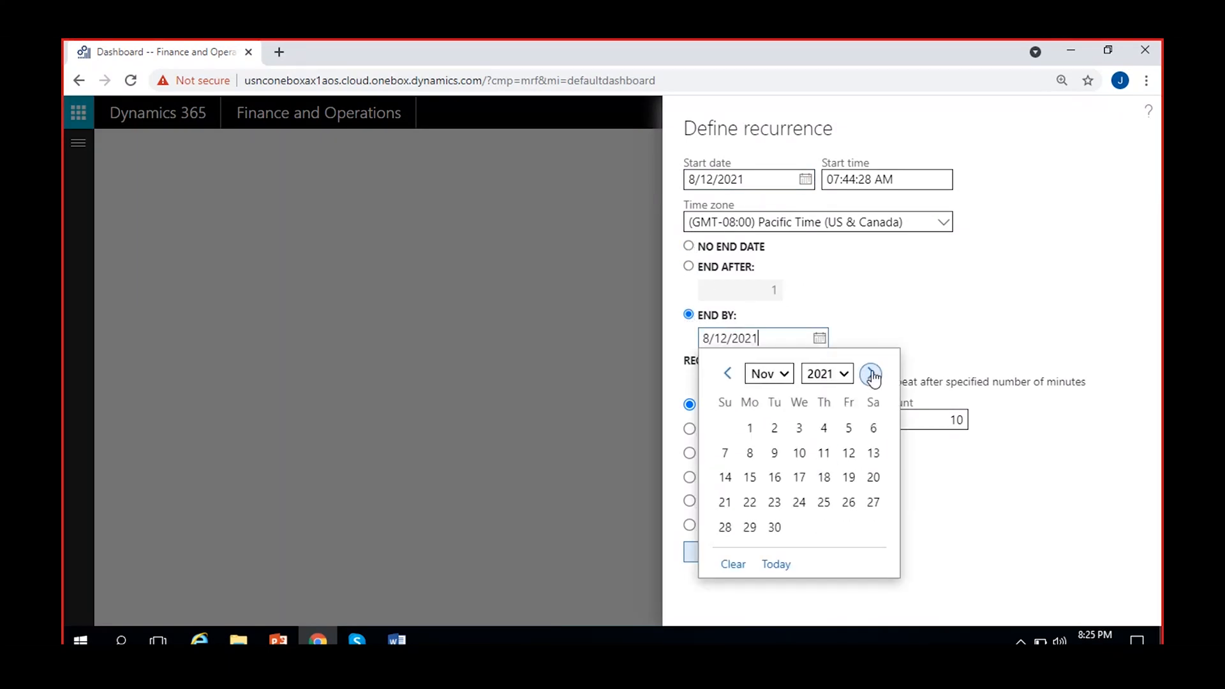
click(871, 374)
click(871, 374)
click(727, 373)
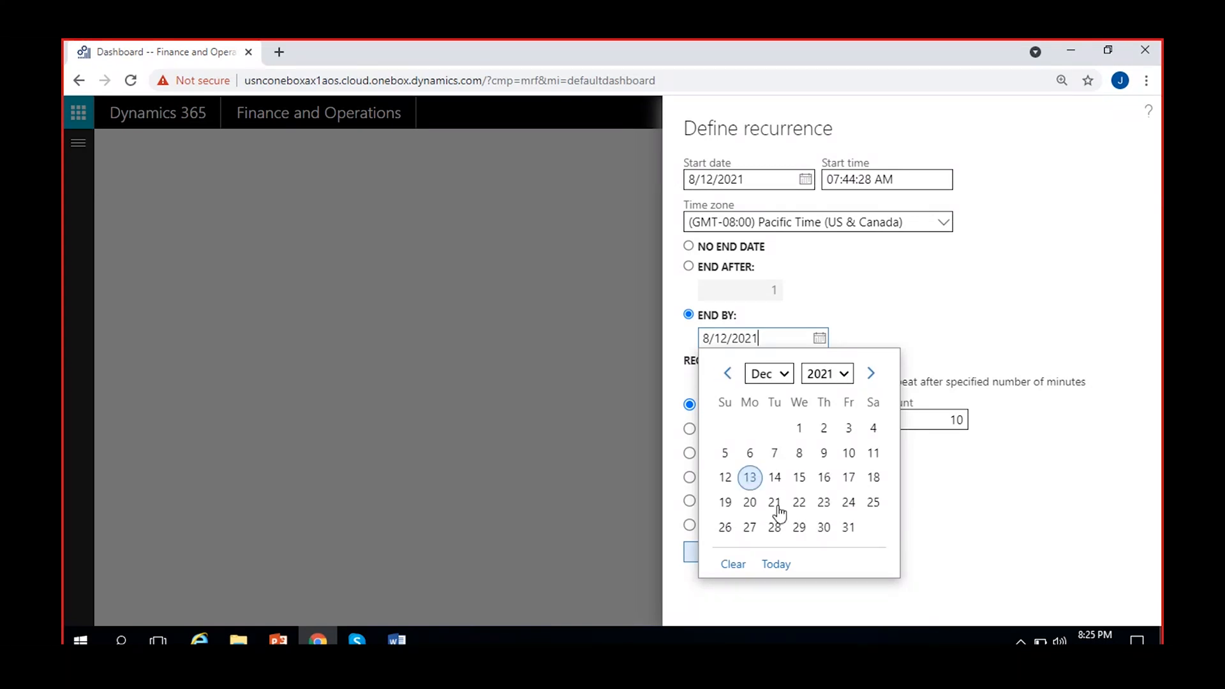
click(846, 527)
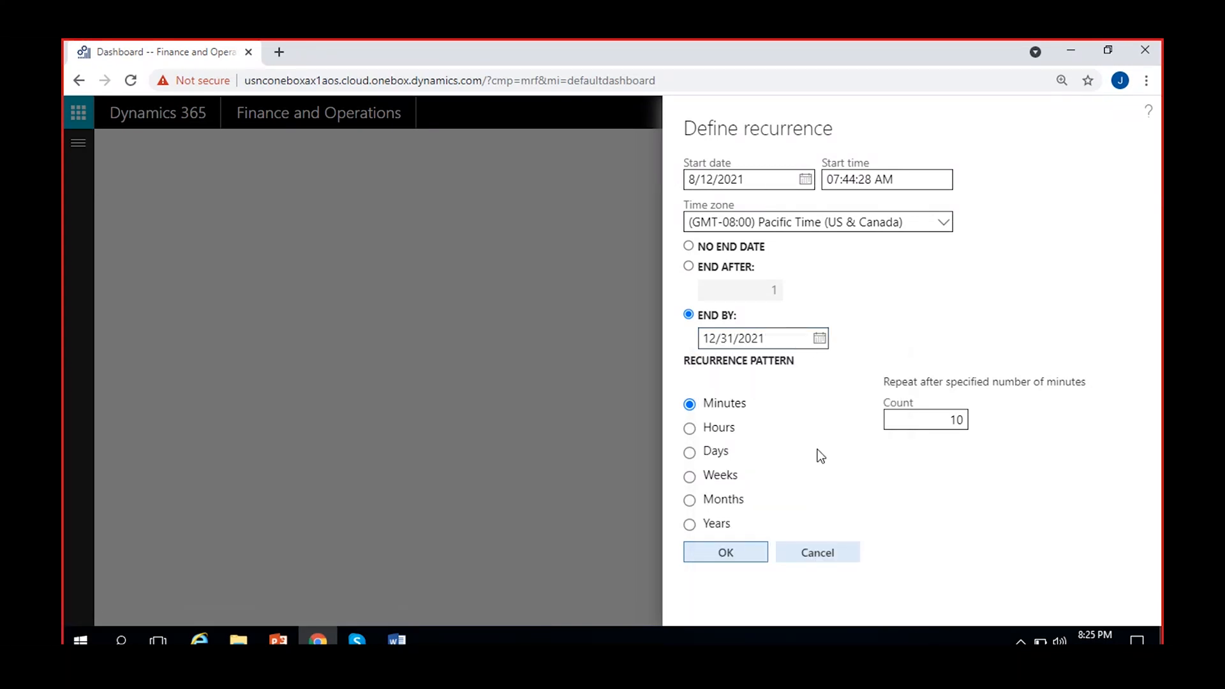
- Try a monthly and a daily recurrence pattern for the request and close the recurrence definition
click(720, 498)
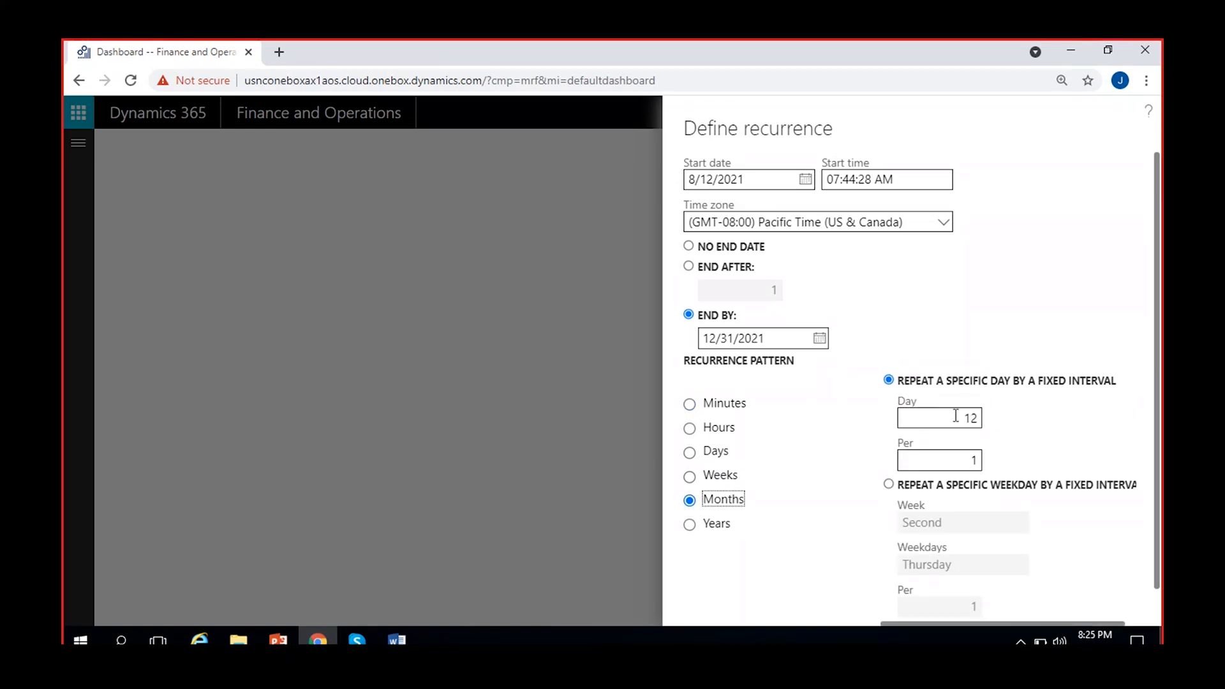
click(1008, 457)
scroll(806, 567, down, 1)
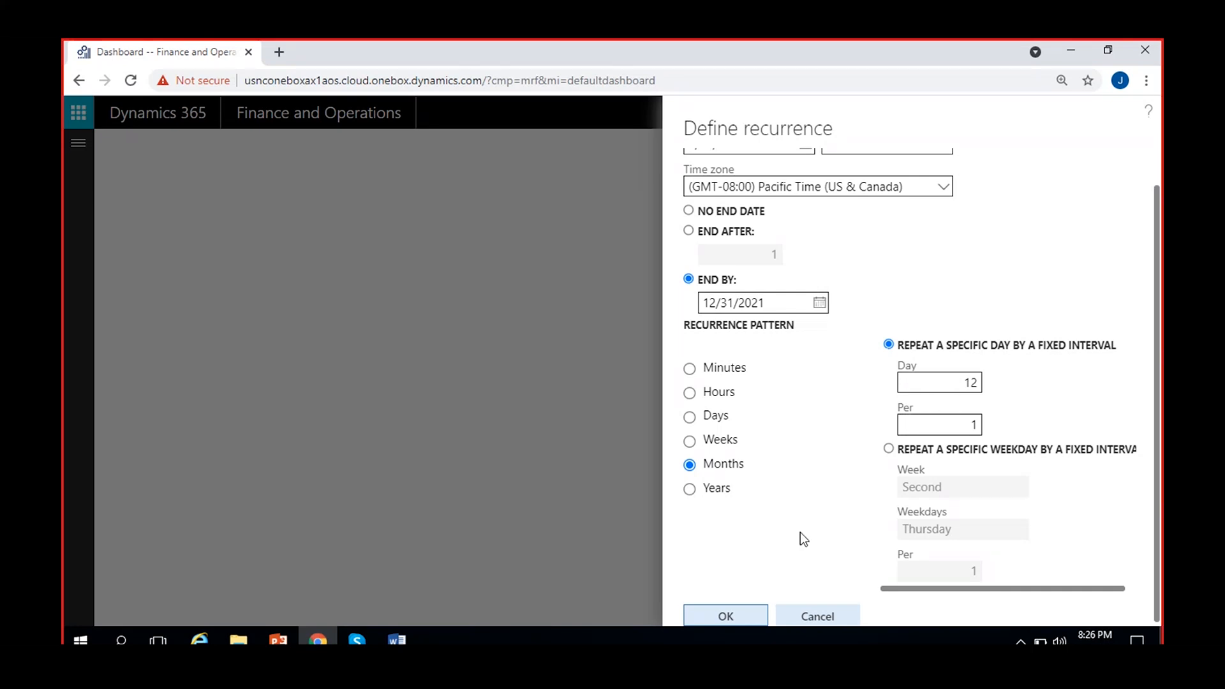
scroll(809, 546, up, 1)
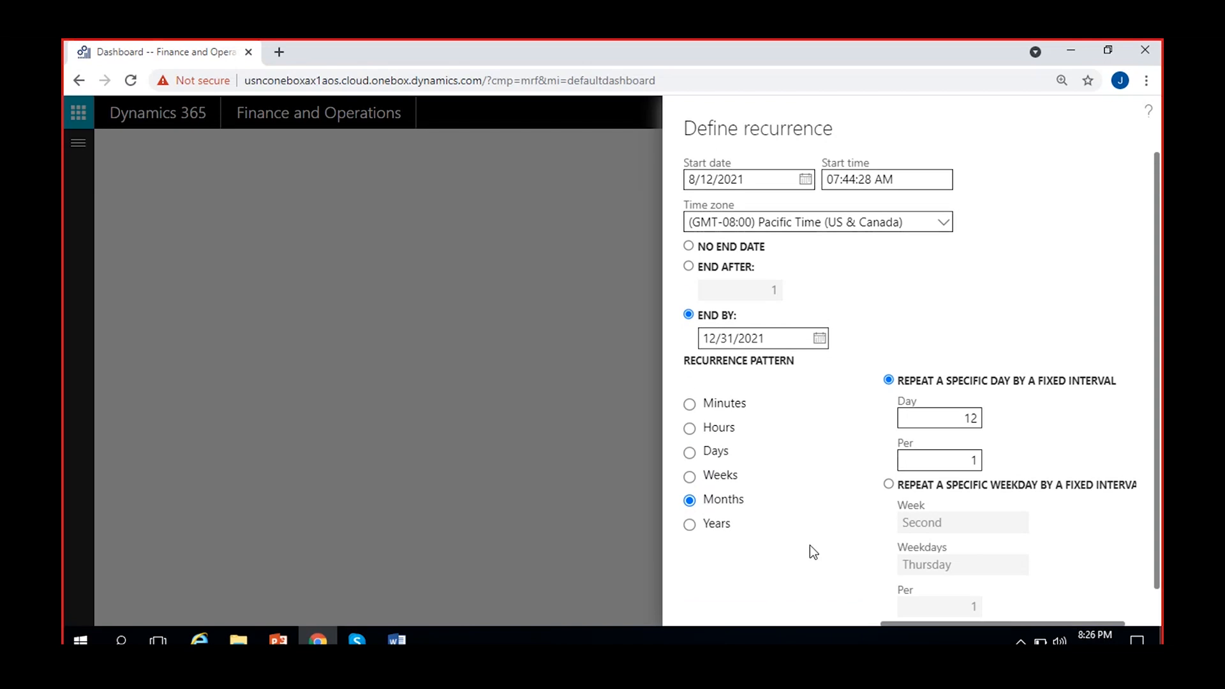
scroll(813, 552, down, 1)
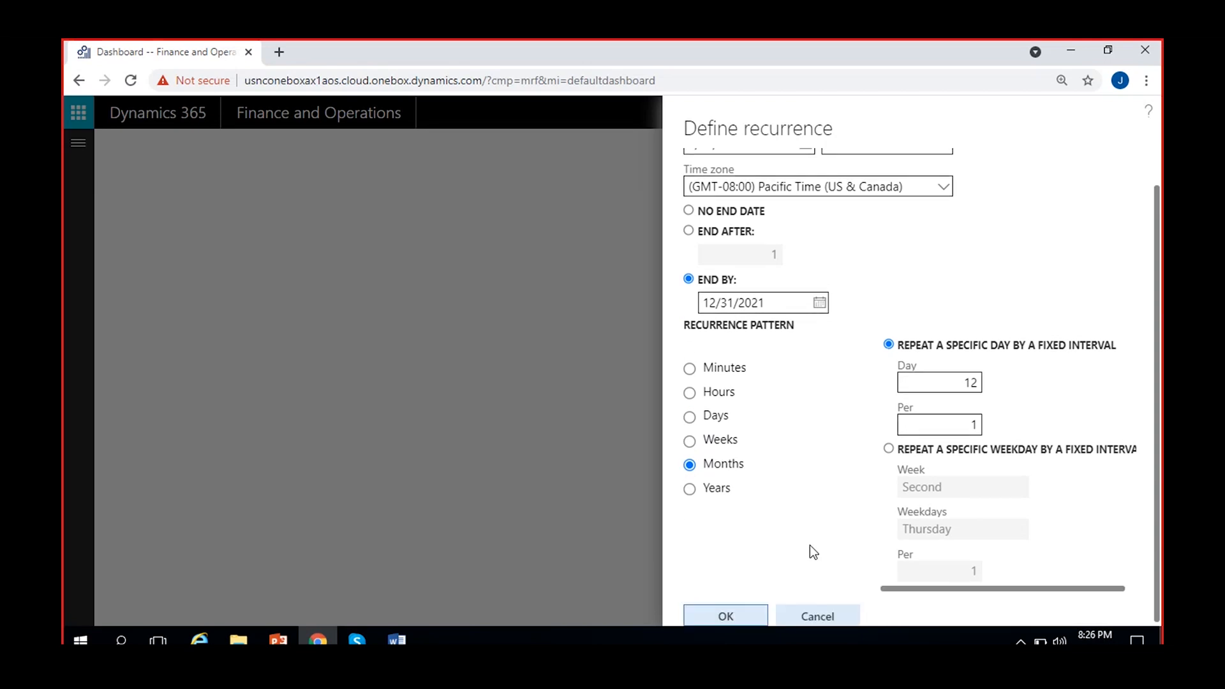
scroll(810, 547, up, 1)
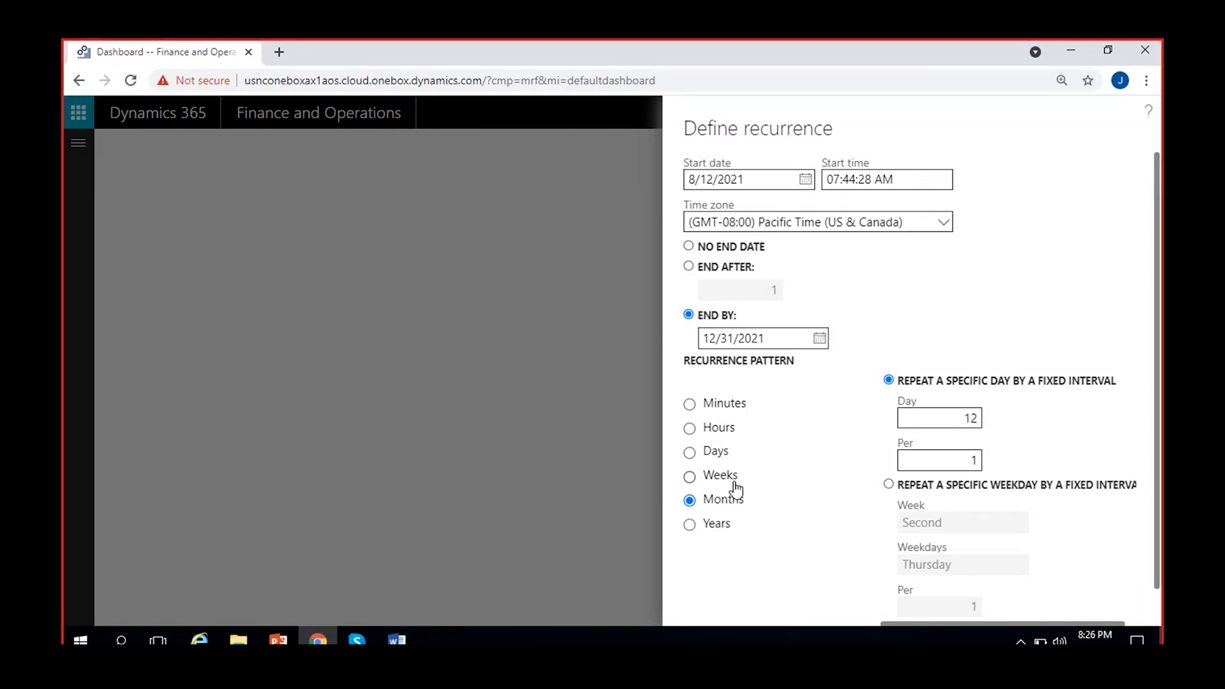
click(689, 453)
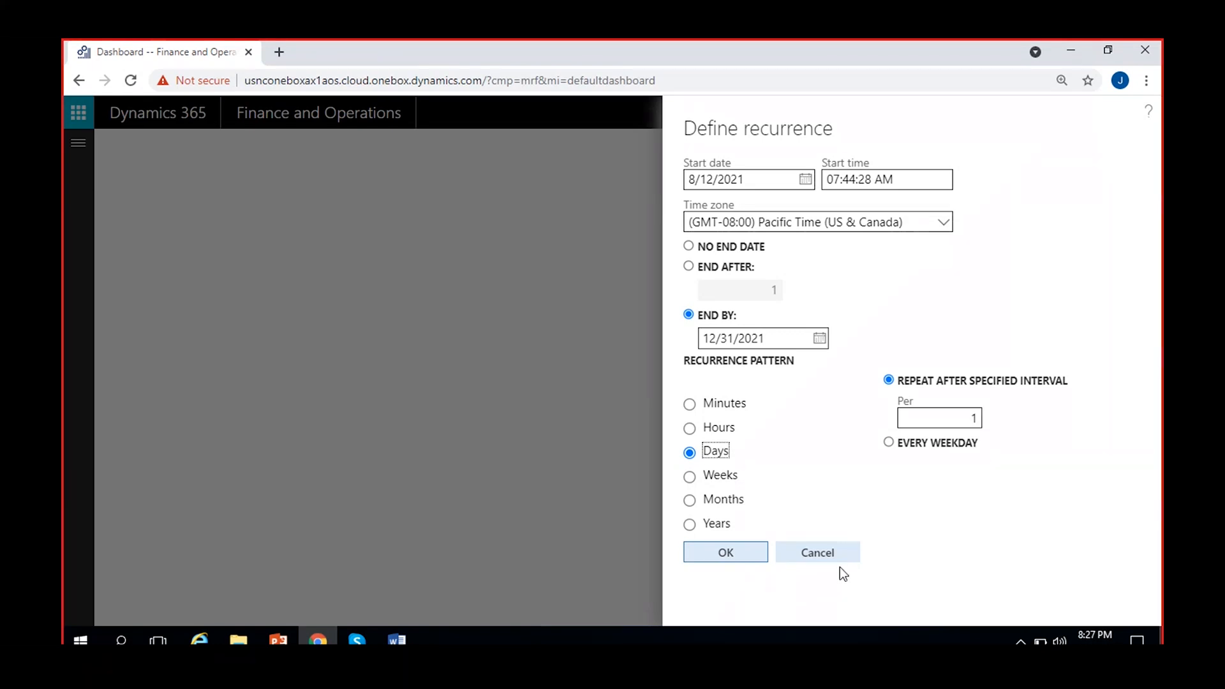
click(873, 483)
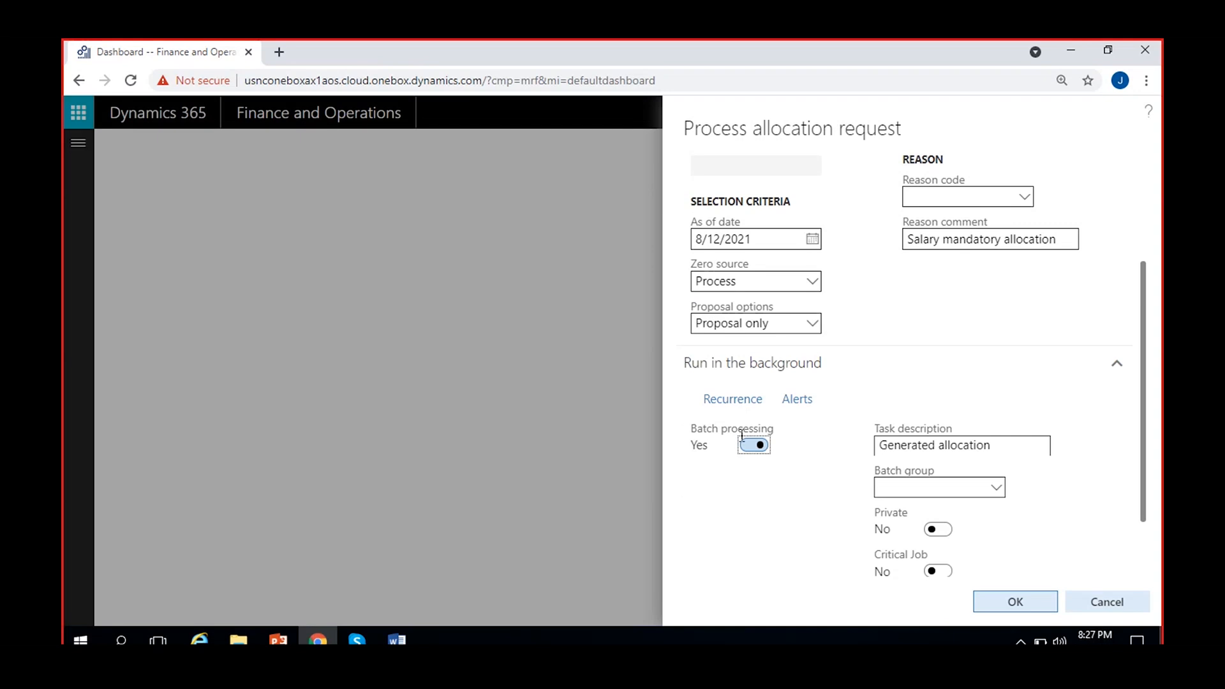
- Run the allocation request with batch processing turned off and check its notification
click(745, 443)
click(1019, 602)
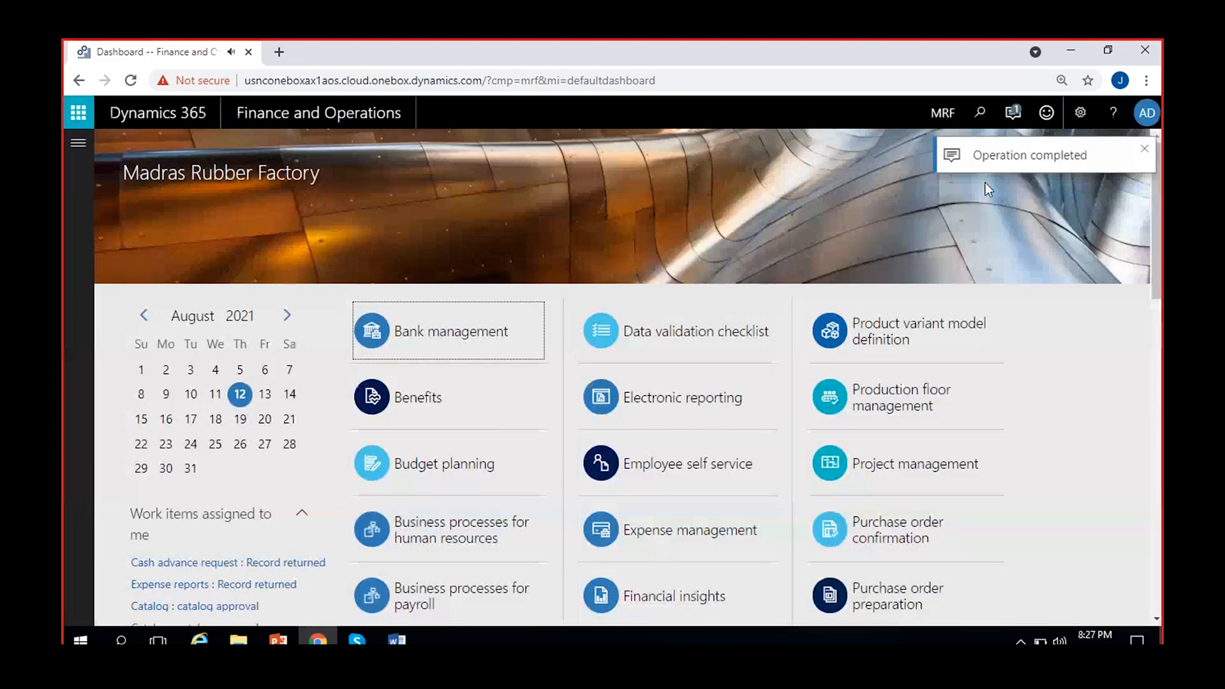
click(1014, 115)
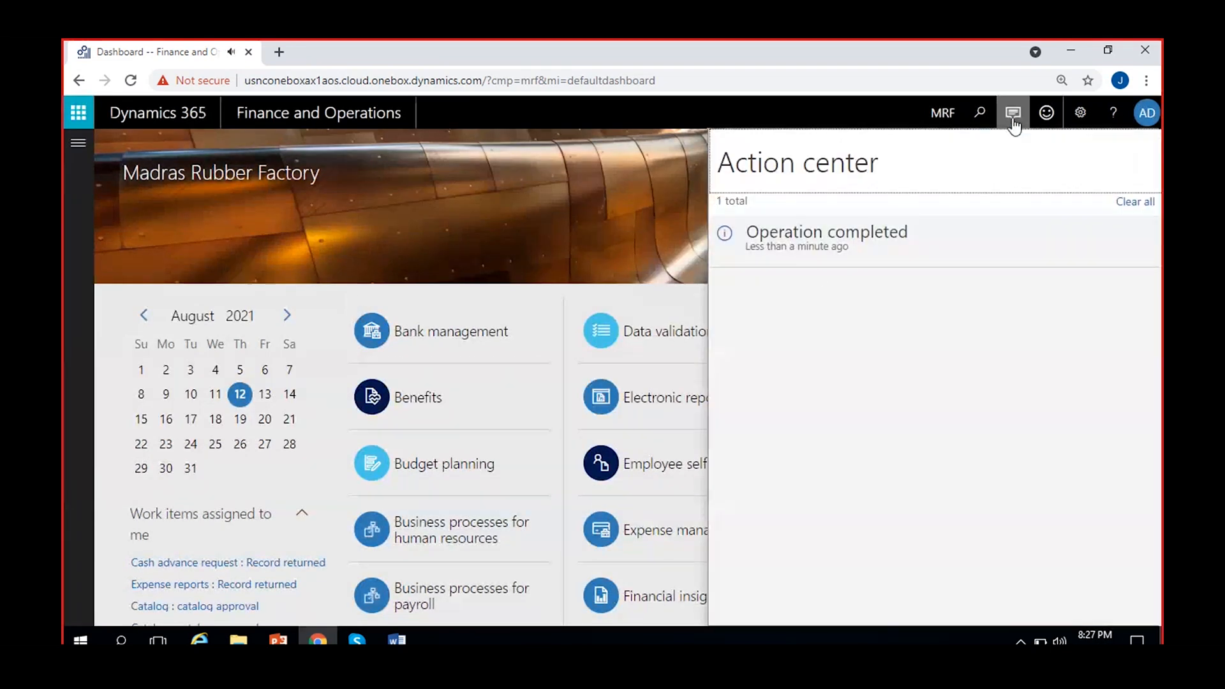
click(647, 274)
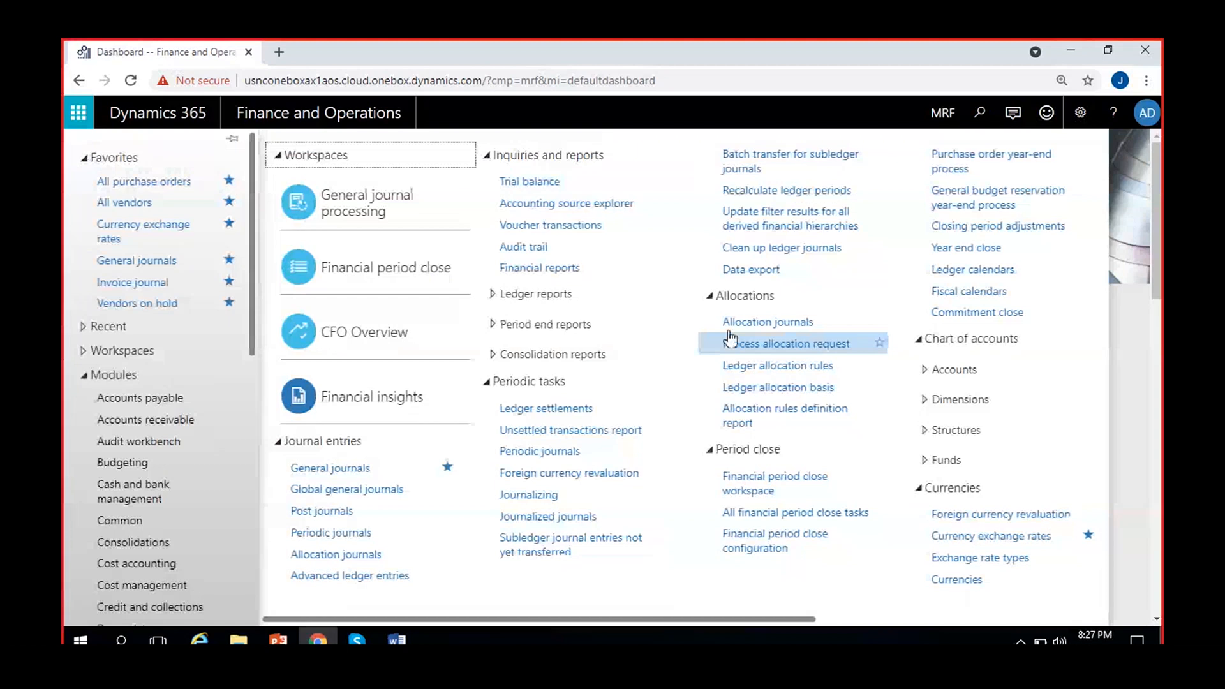
- Open the generated allocation journal's voucher lines for editing and review the credit and location debit amounts
click(734, 323)
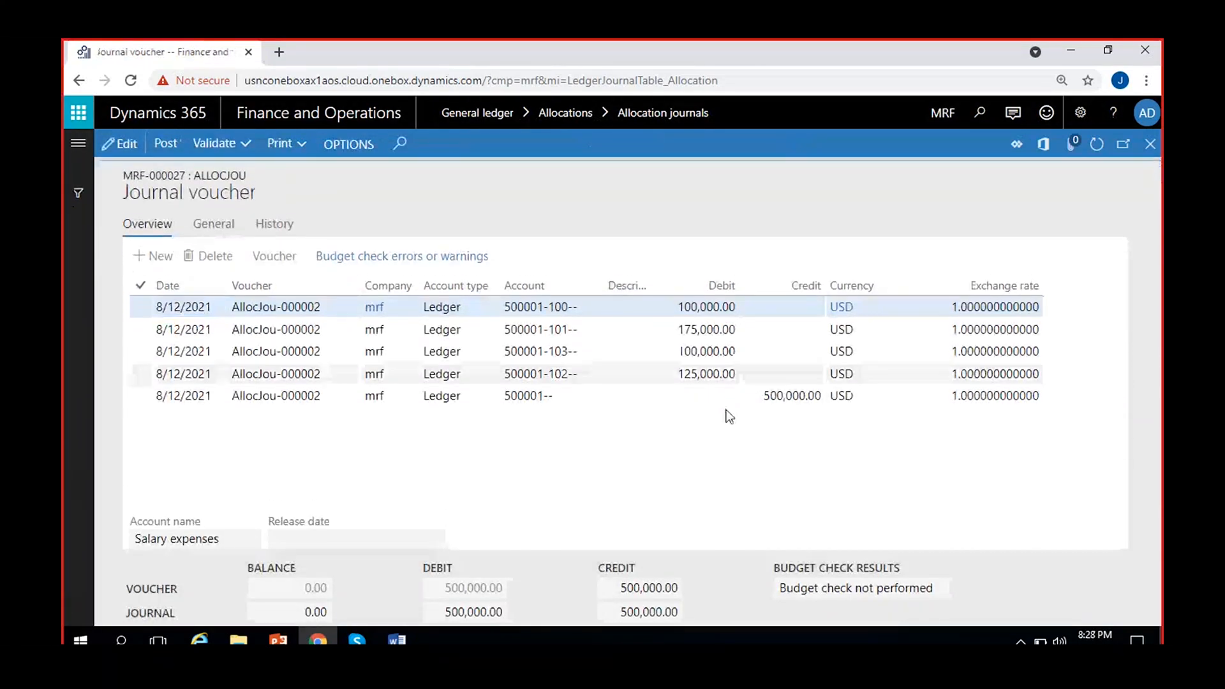
click(126, 146)
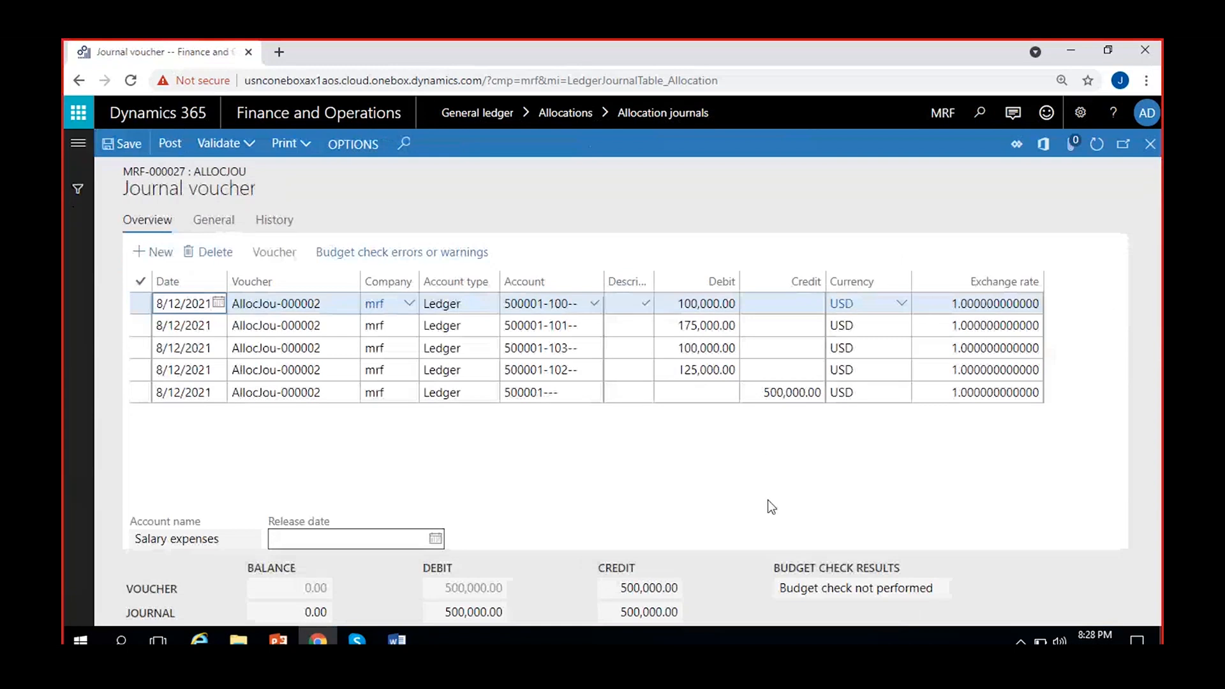
click(791, 394)
drag(764, 392, 821, 393)
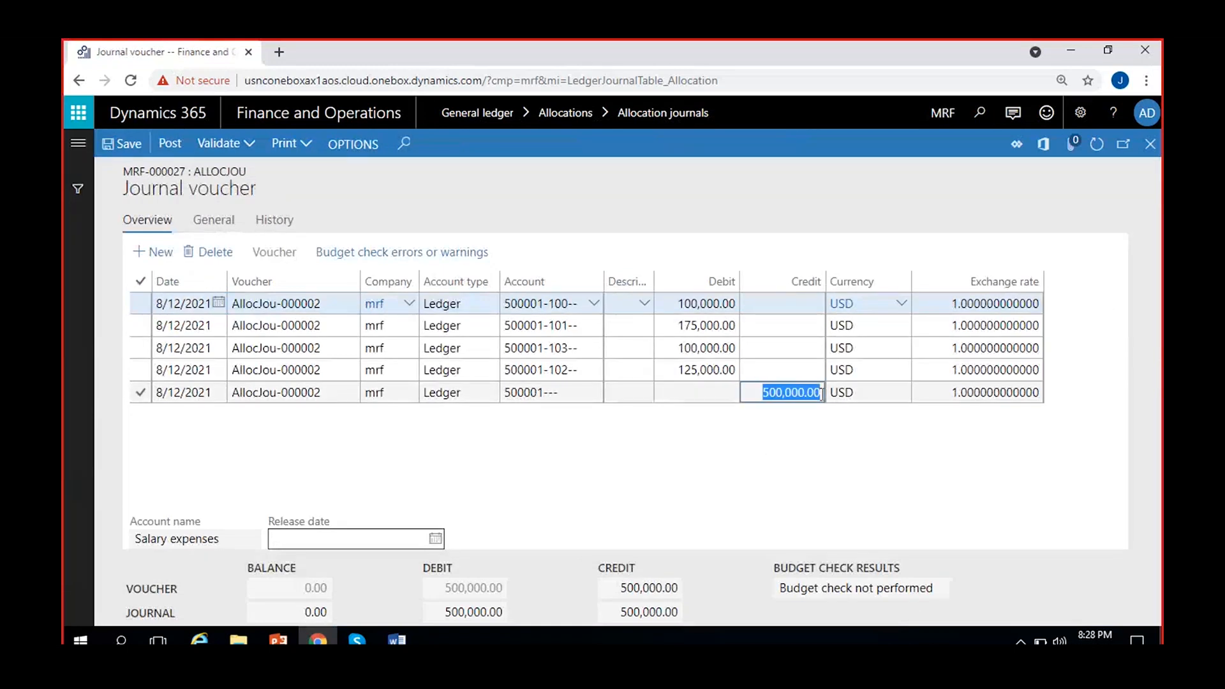
click(519, 393)
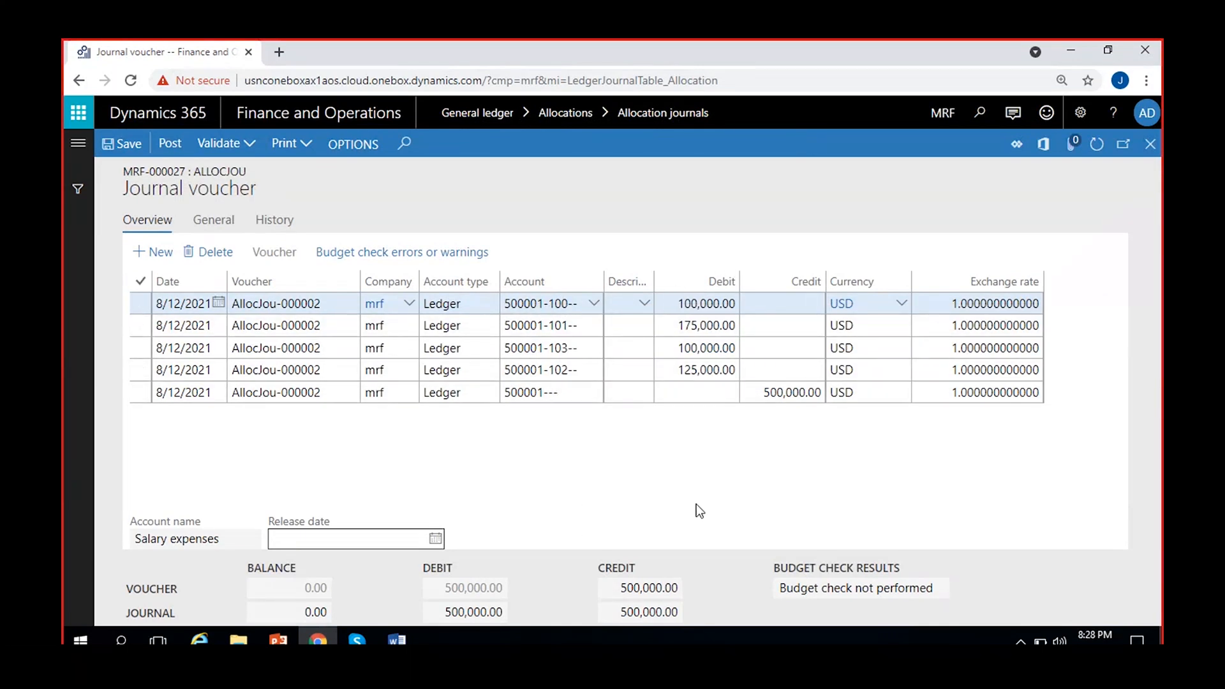
click(691, 302)
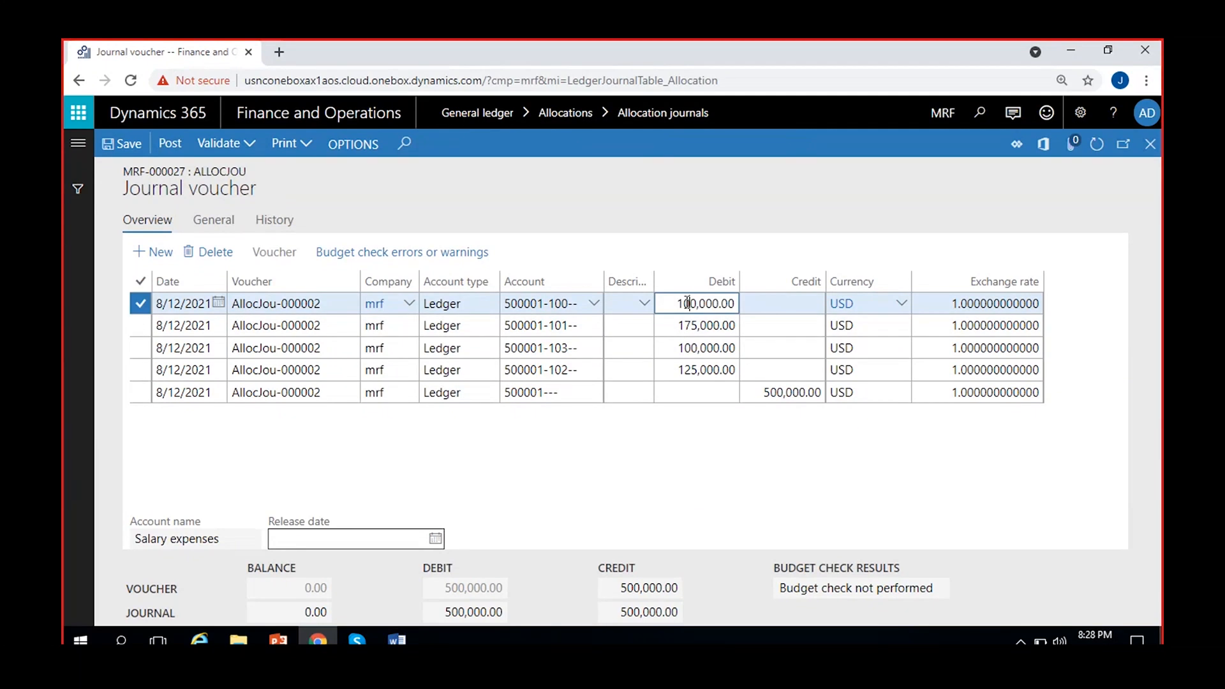
click(690, 348)
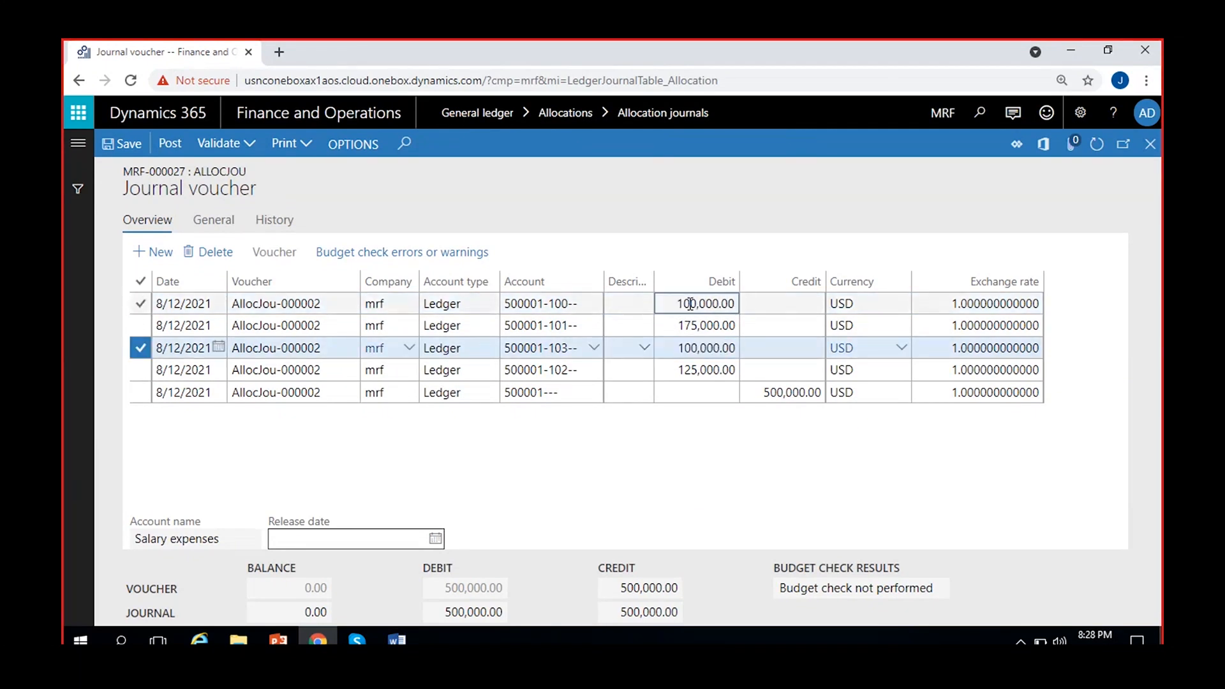
drag(677, 347, 720, 325)
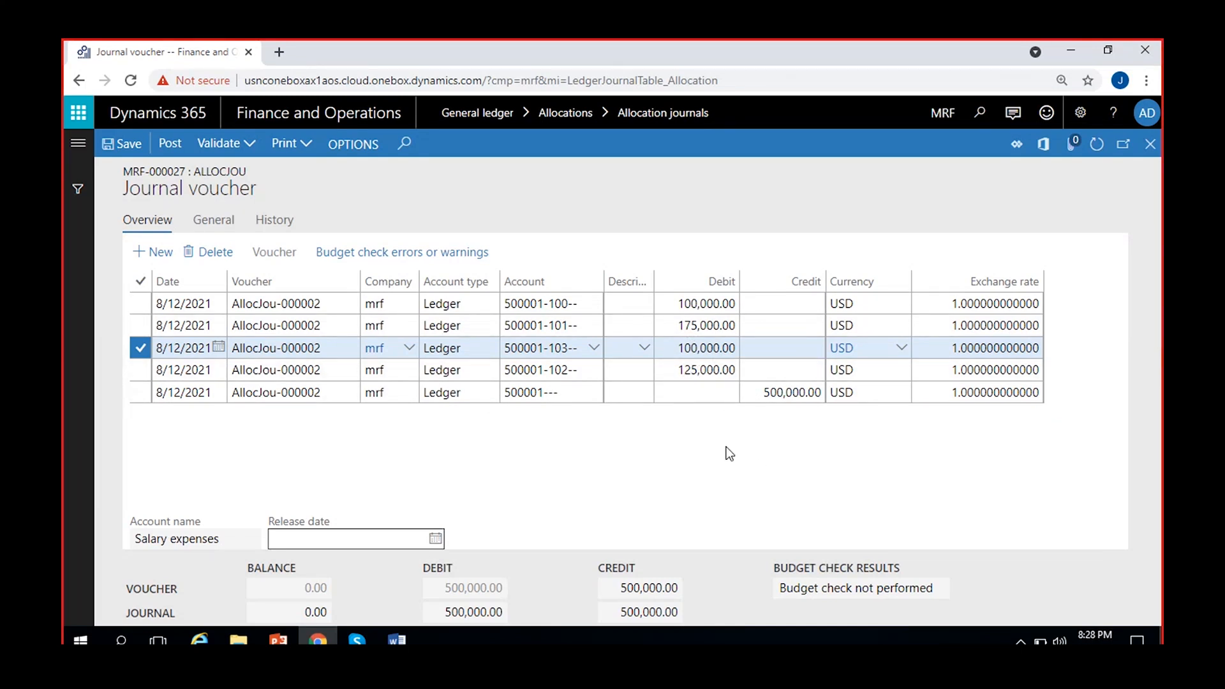
- Post the allocation journal, leaving its Release date empty
click(323, 538)
click(435, 540)
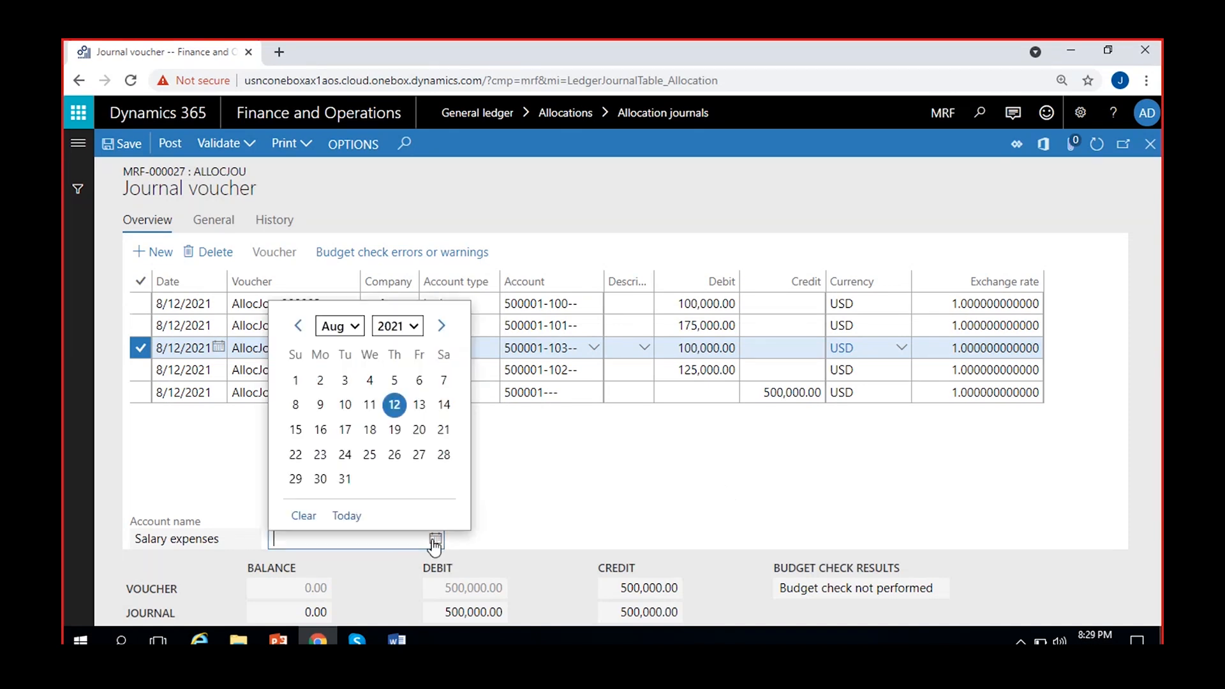
click(560, 490)
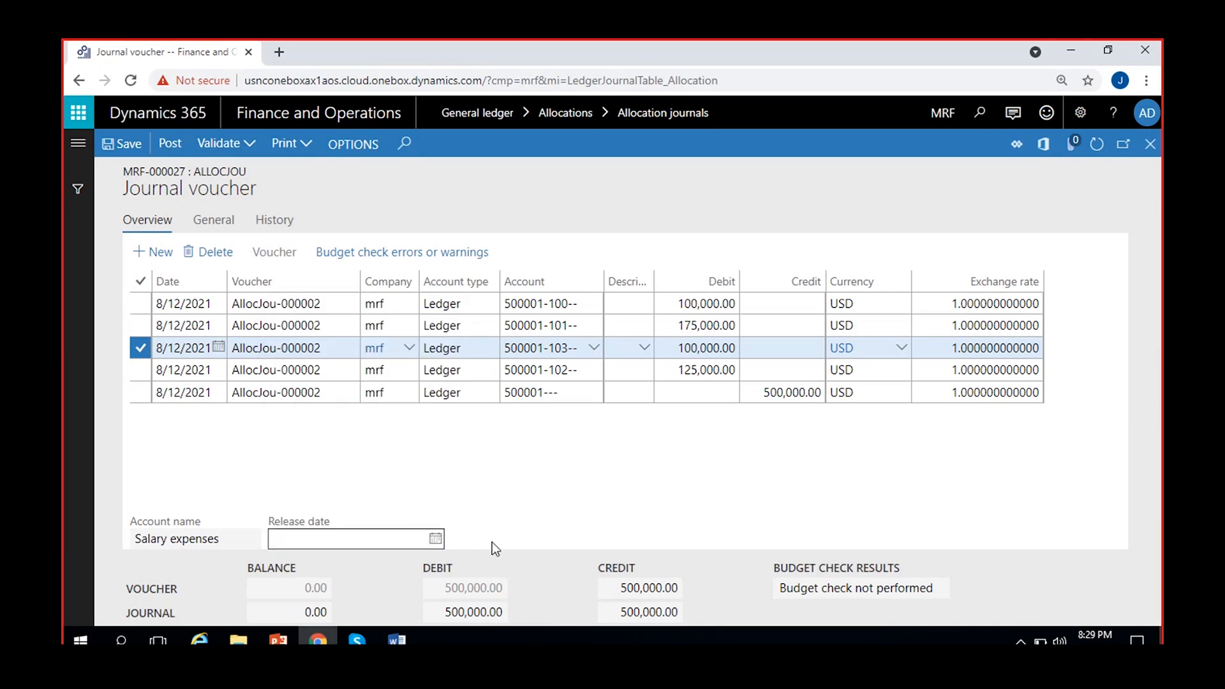
click(435, 540)
click(550, 481)
click(169, 145)
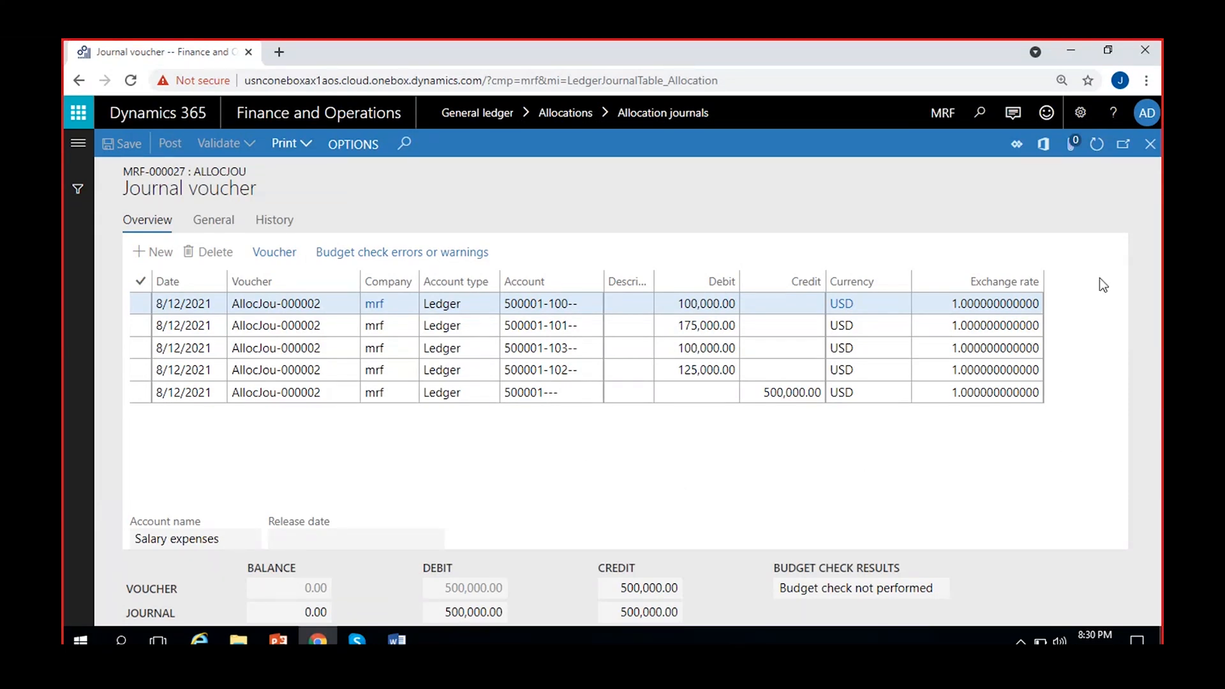
- Close the journal voucher and switch to the Word notes to review the ledger allocation methods, focusing on the Fixed weight entry
click(1150, 143)
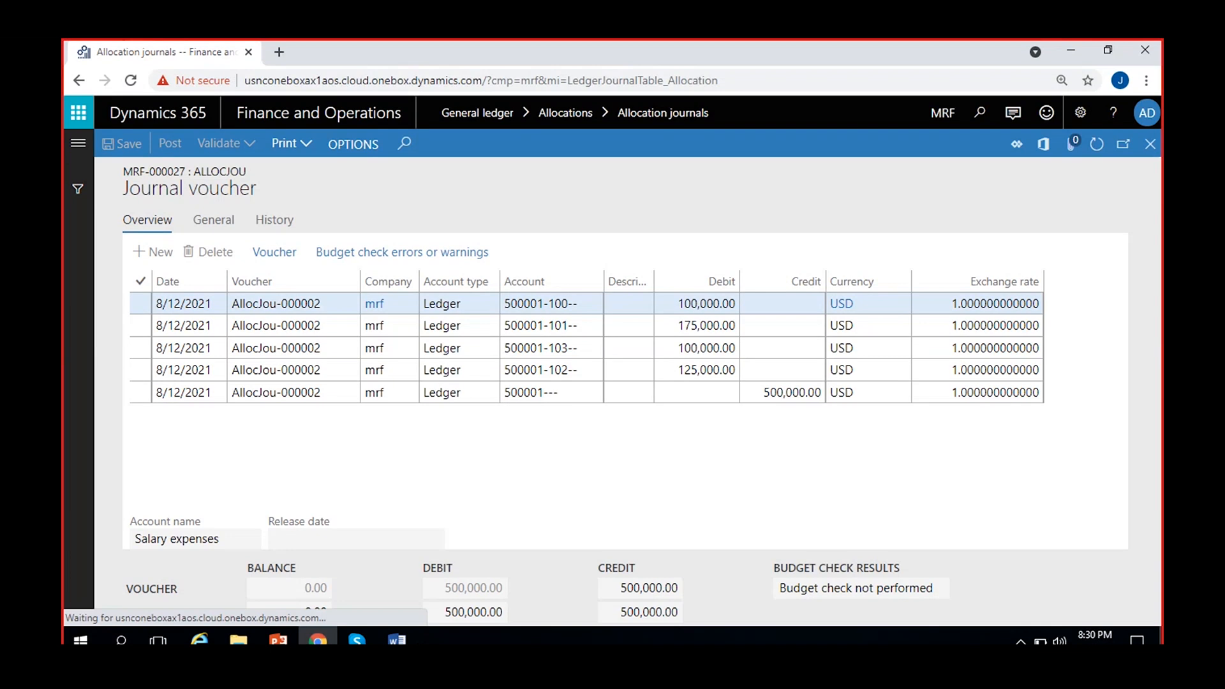
key(alt+Tab)
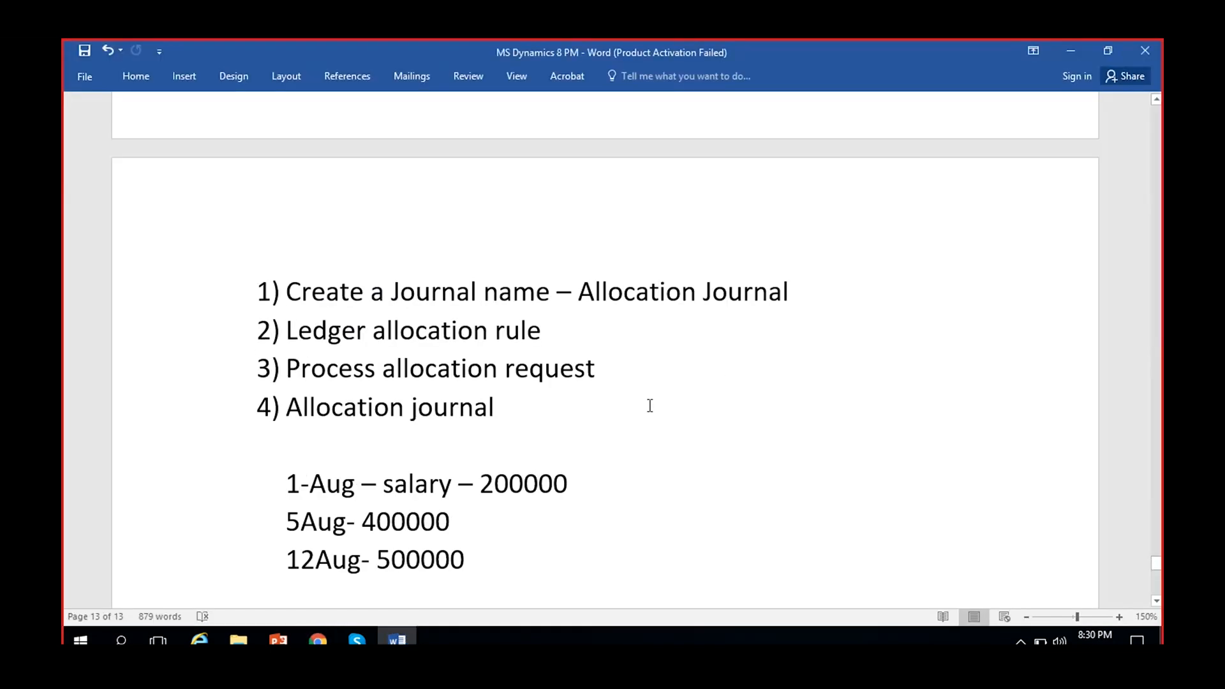
click(558, 421)
scroll(575, 382, up, 10)
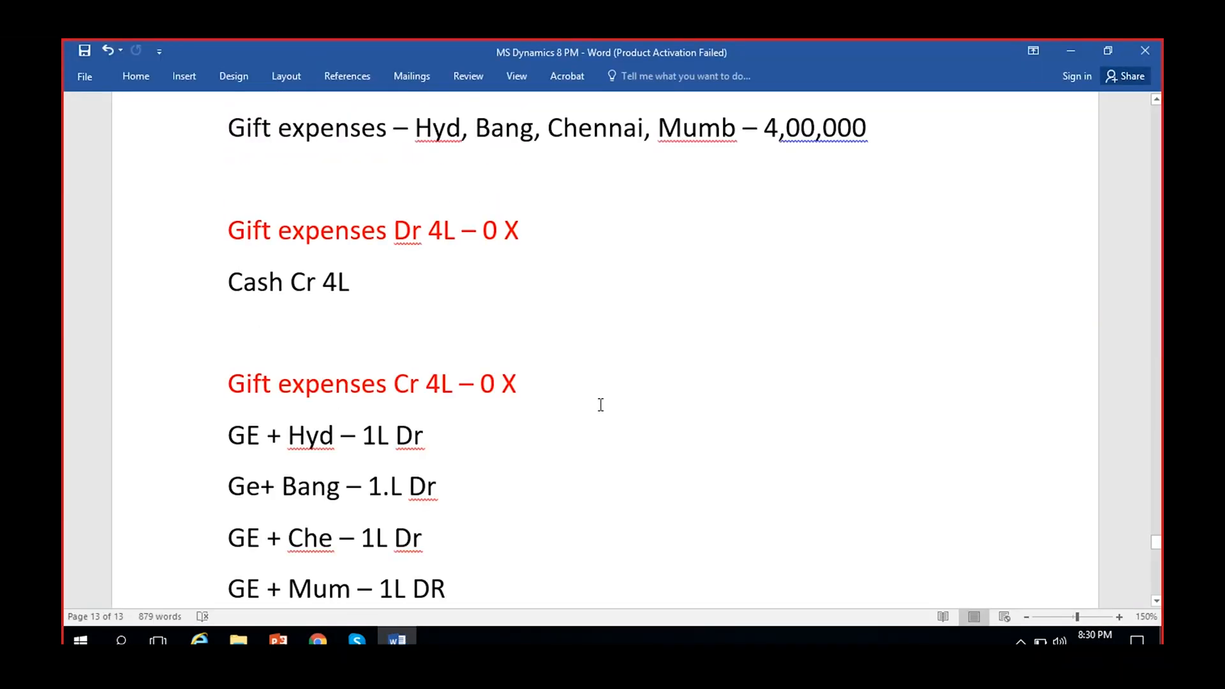
scroll(600, 404, up, 6)
click(210, 386)
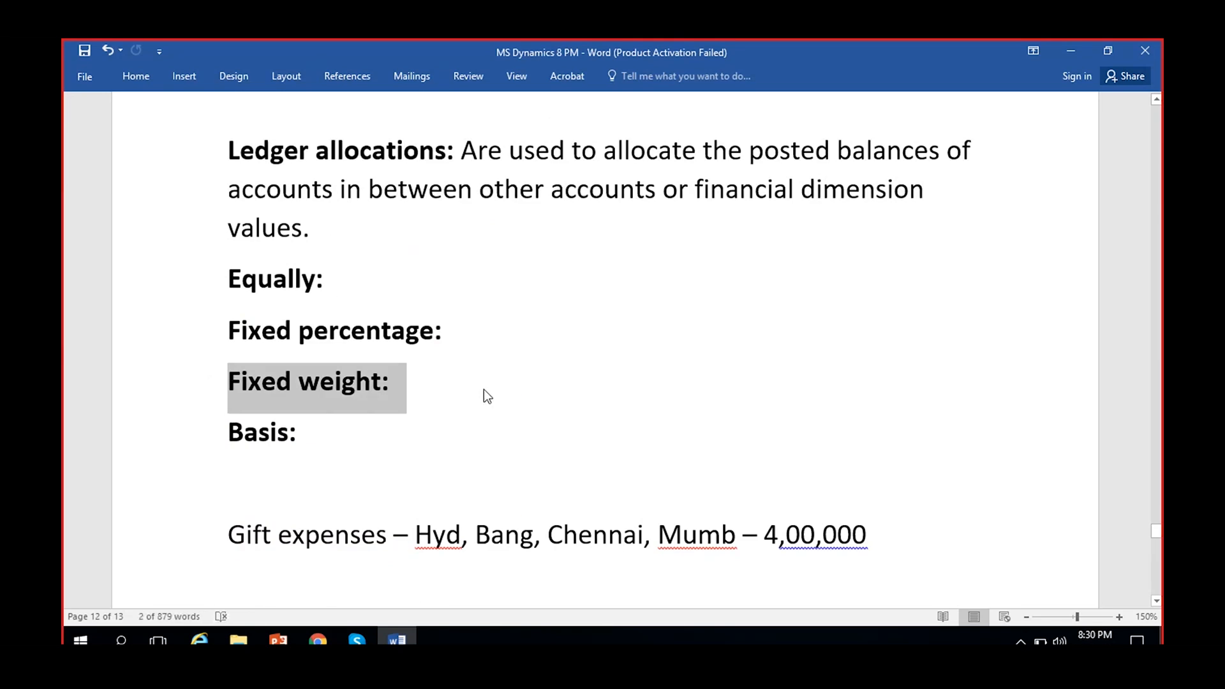
click(508, 403)
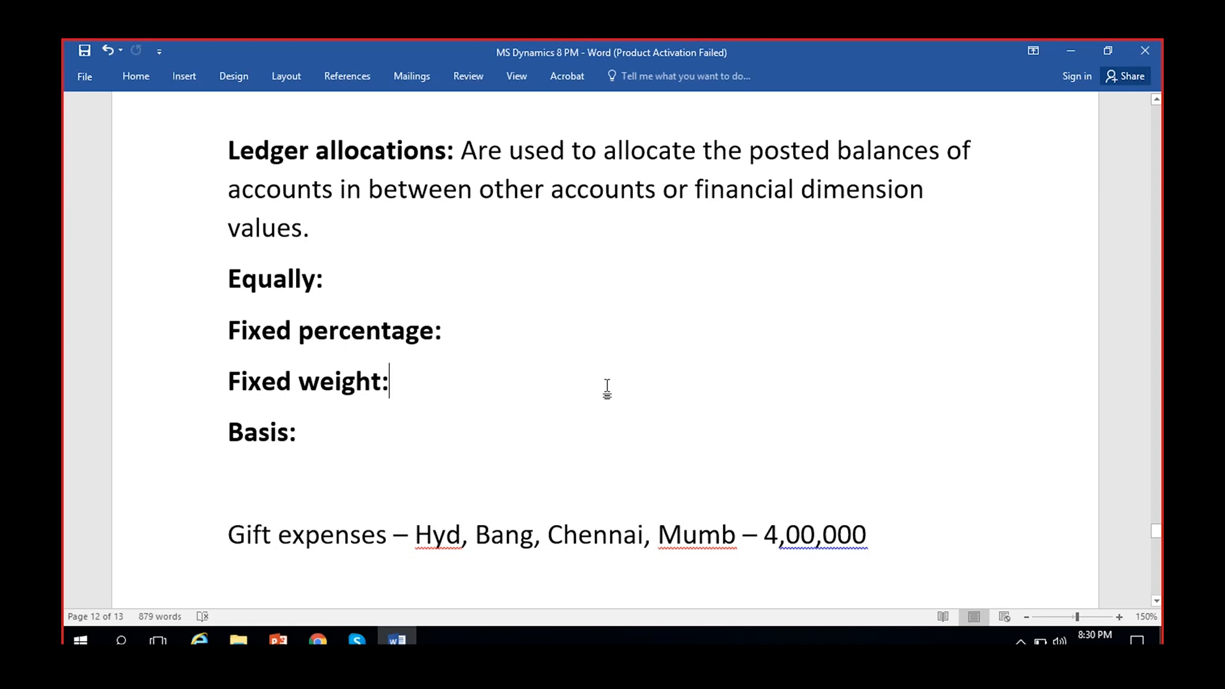
click(467, 423)
scroll(467, 423, up, 3)
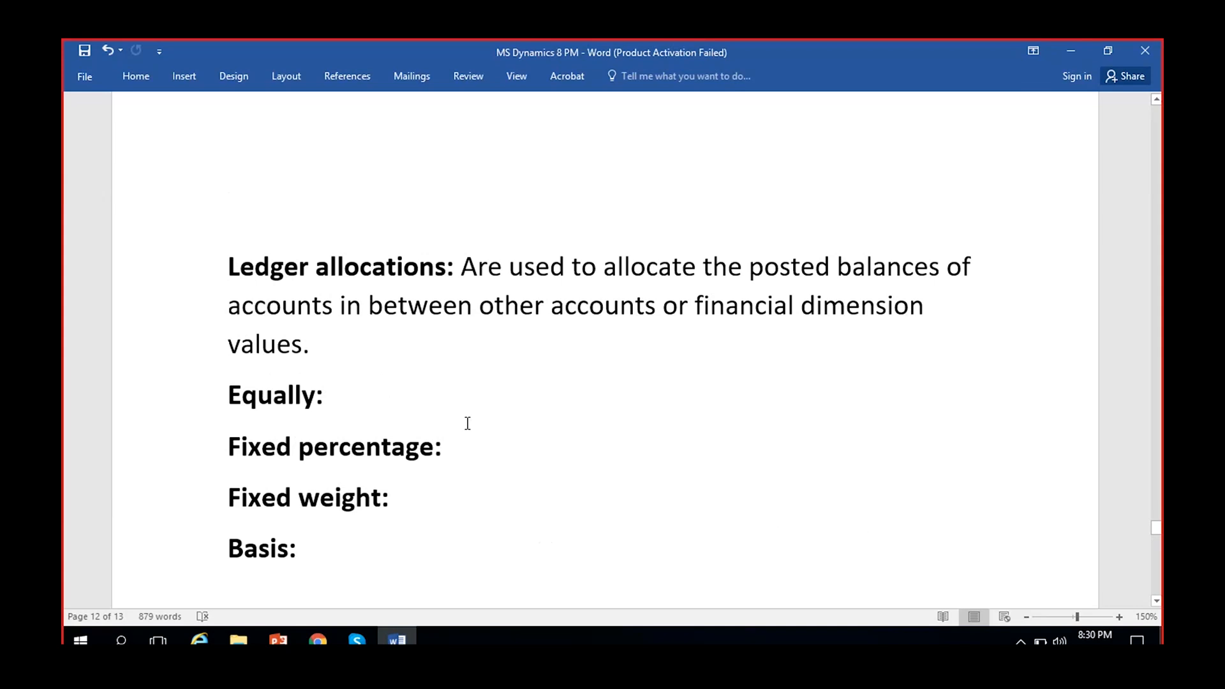
click(1070, 51)
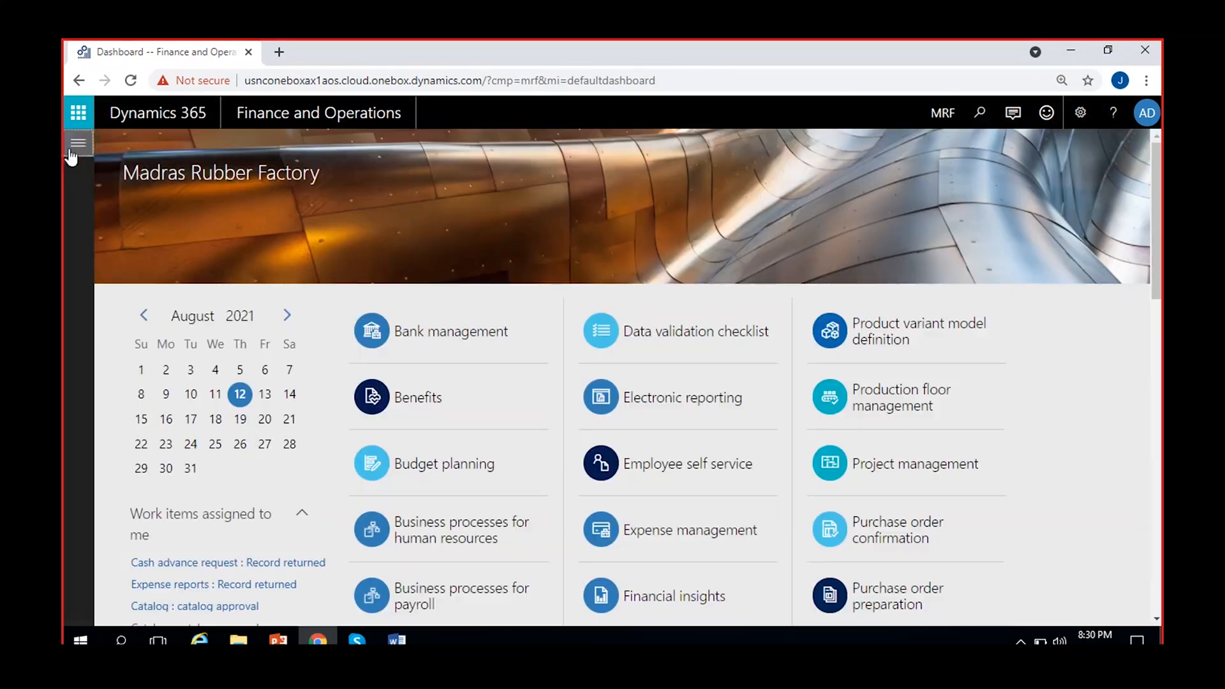
- Open the main accounts of the General ledger and look through the expense accounts, from Gift expenses to Electricity expenses
click(73, 151)
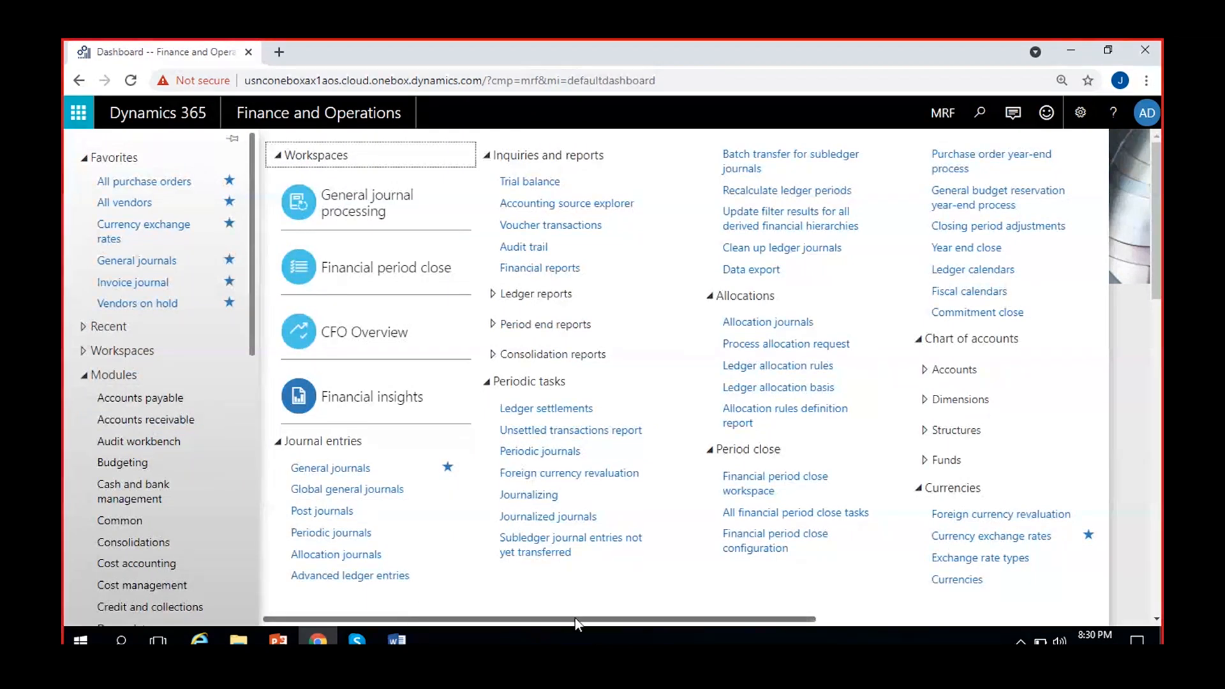
drag(419, 619, 586, 619)
click(692, 370)
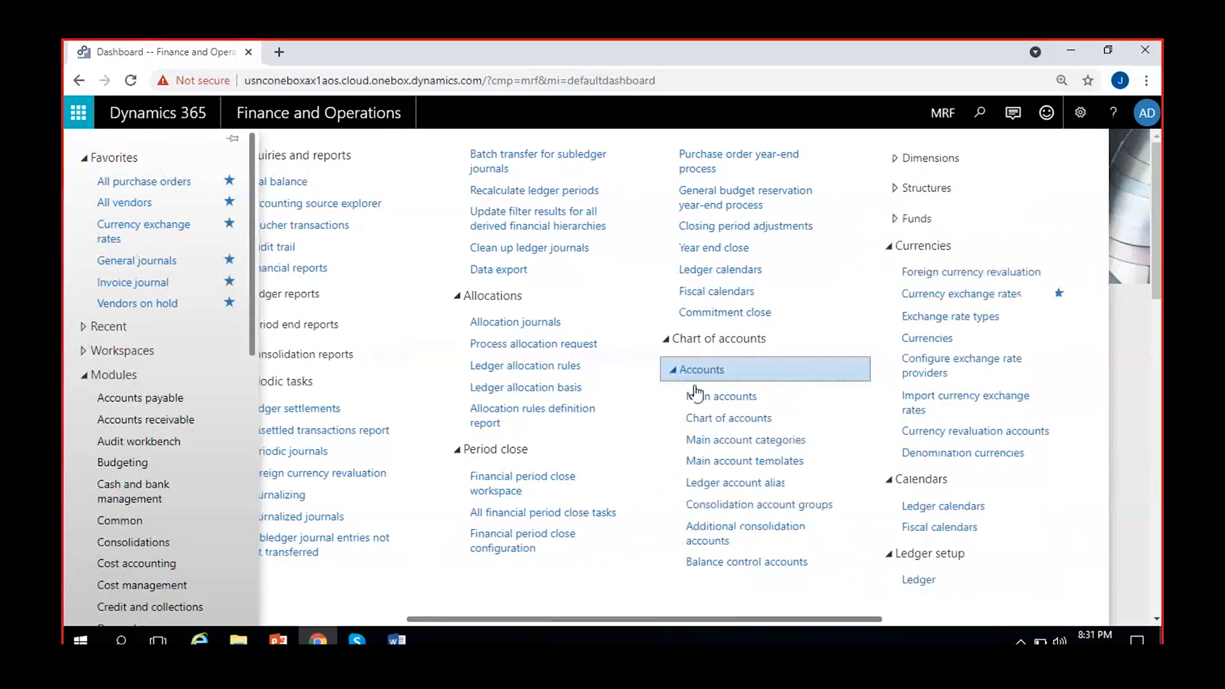
click(698, 397)
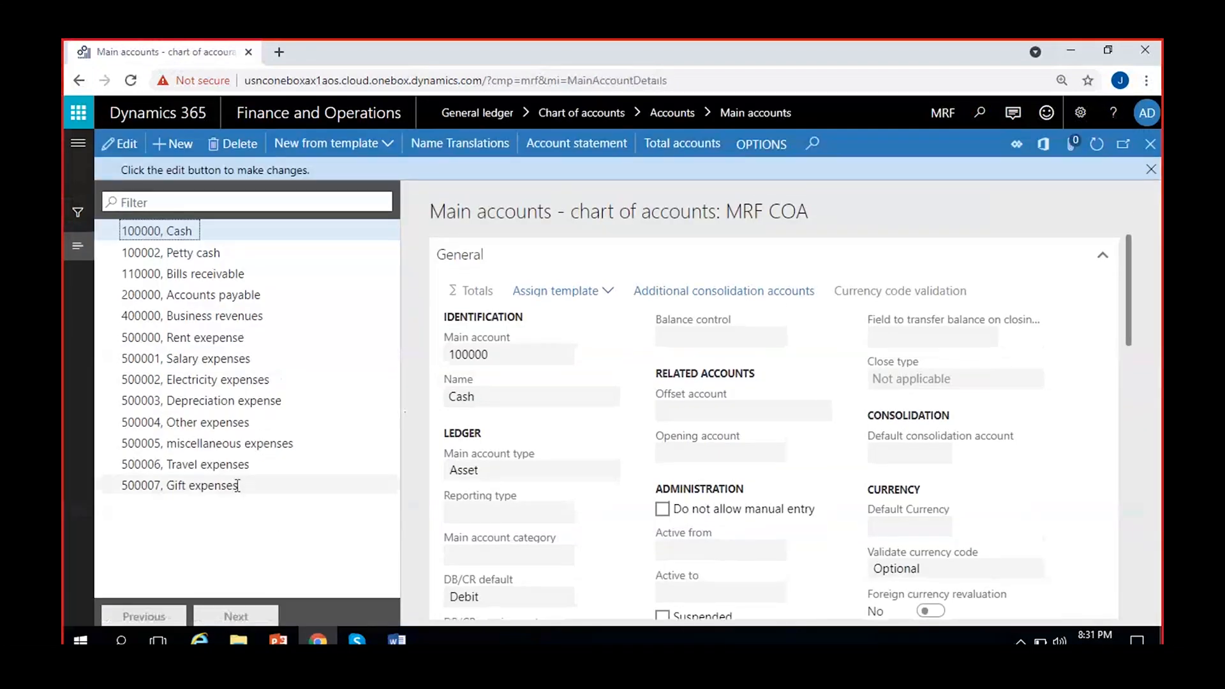
click(235, 485)
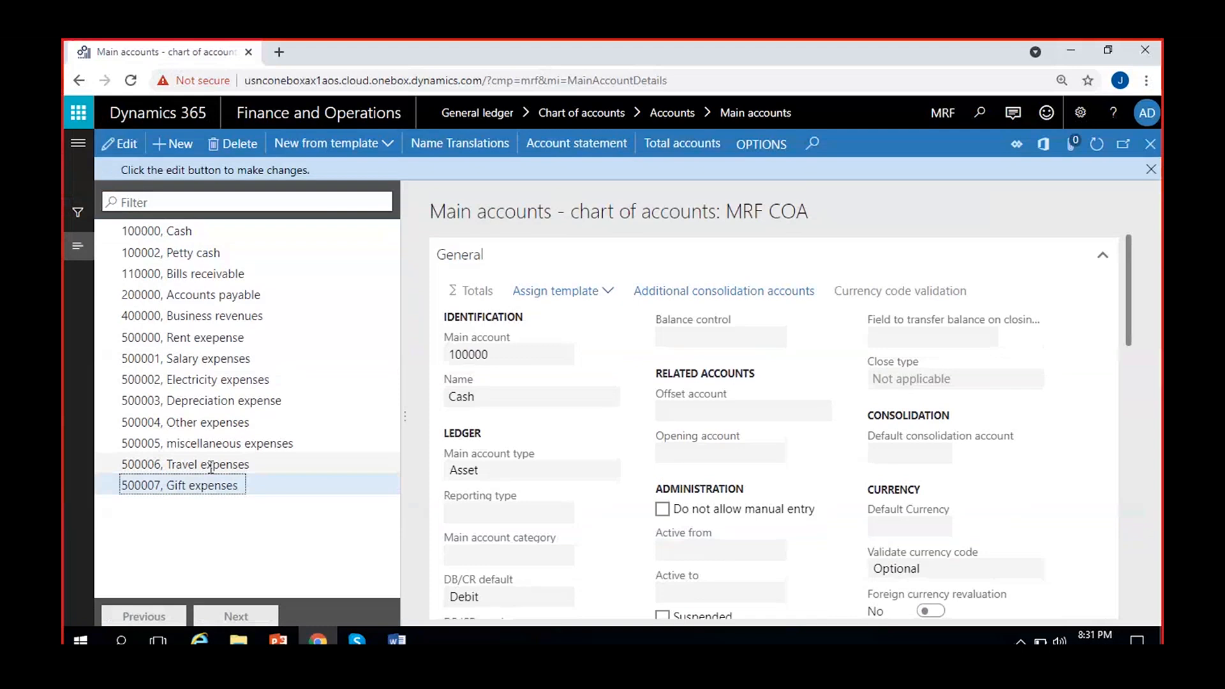
click(211, 465)
click(228, 442)
click(213, 430)
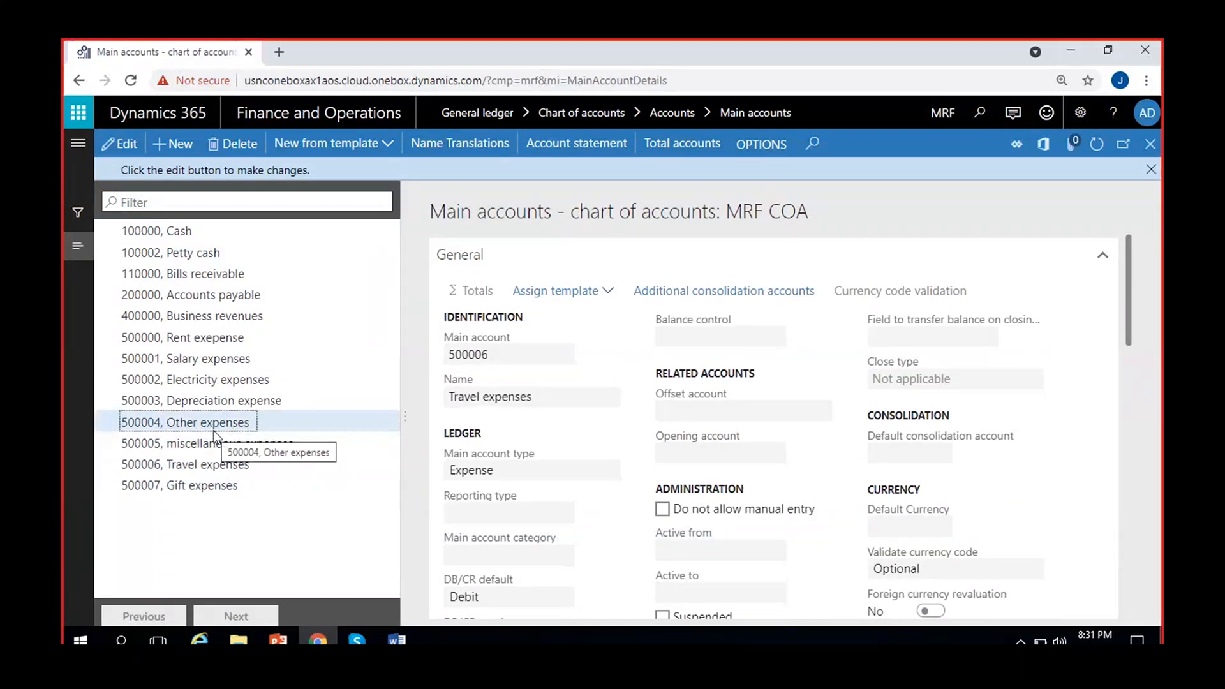
click(217, 379)
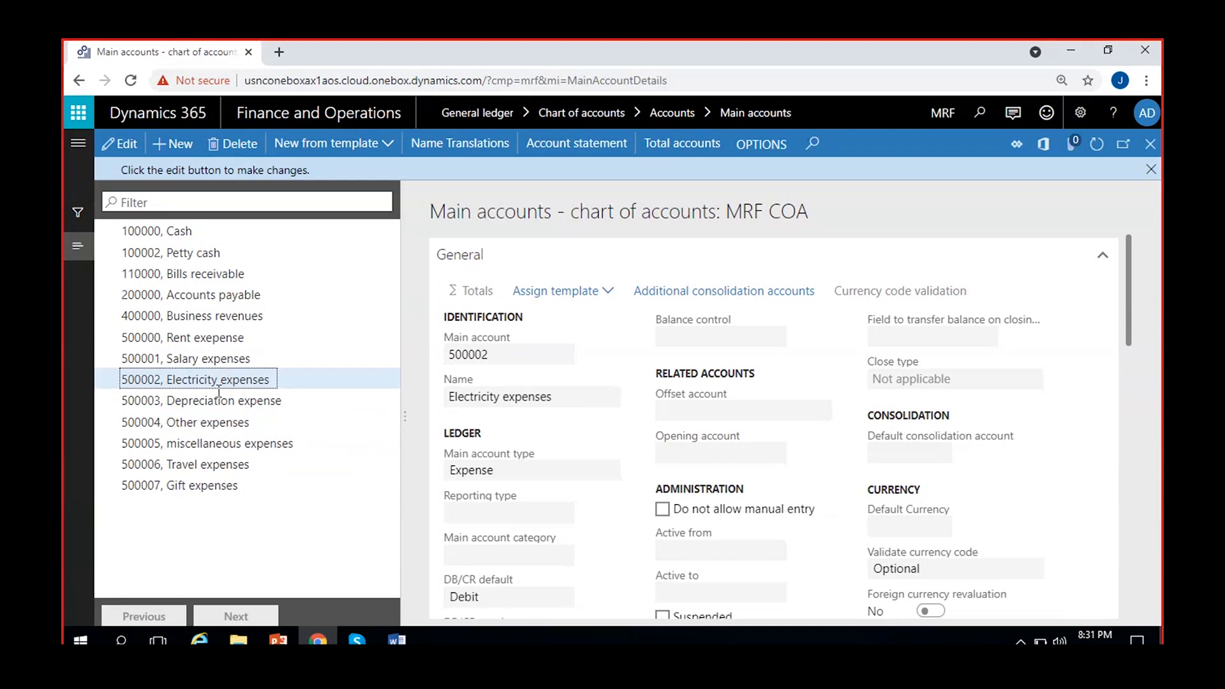
- Open the General ledger trial balance, dismiss its notification and check the Electricity expenses balances
click(70, 156)
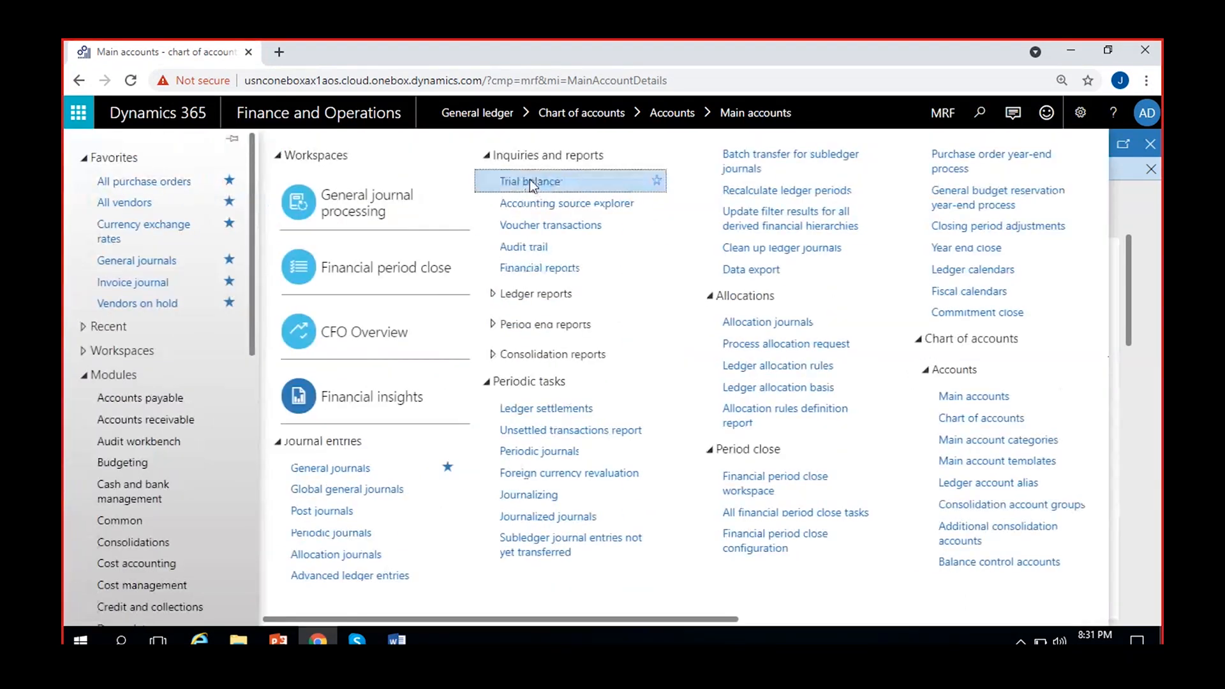
click(532, 182)
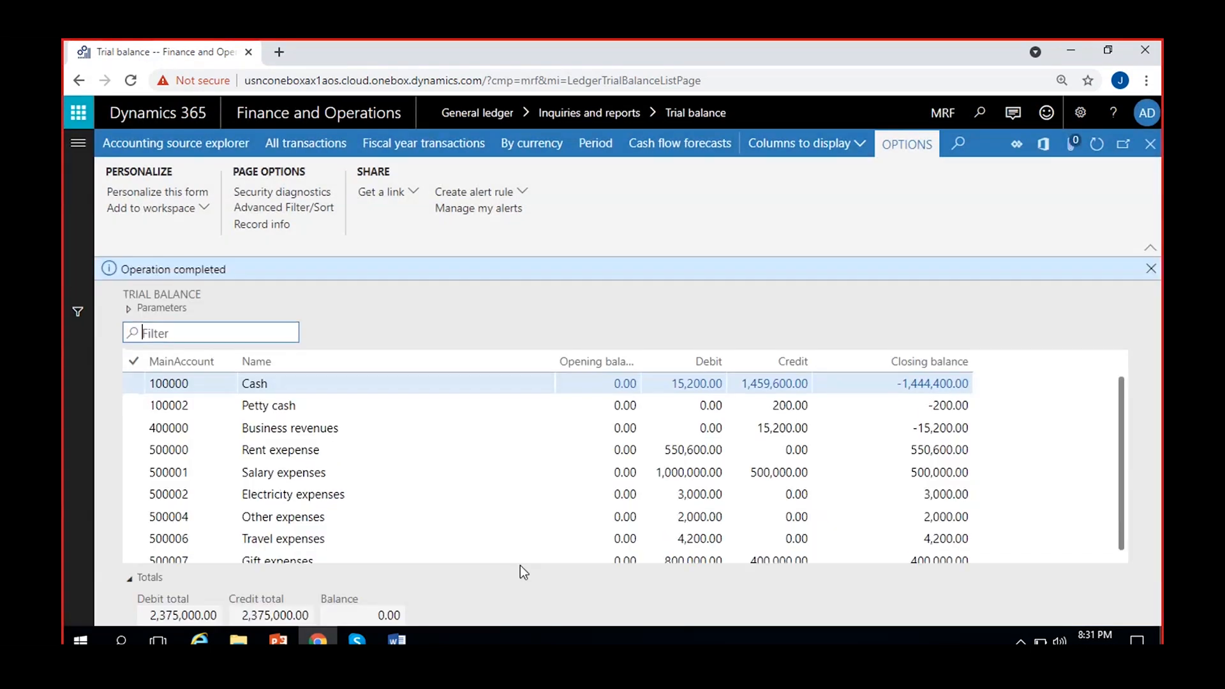
click(326, 496)
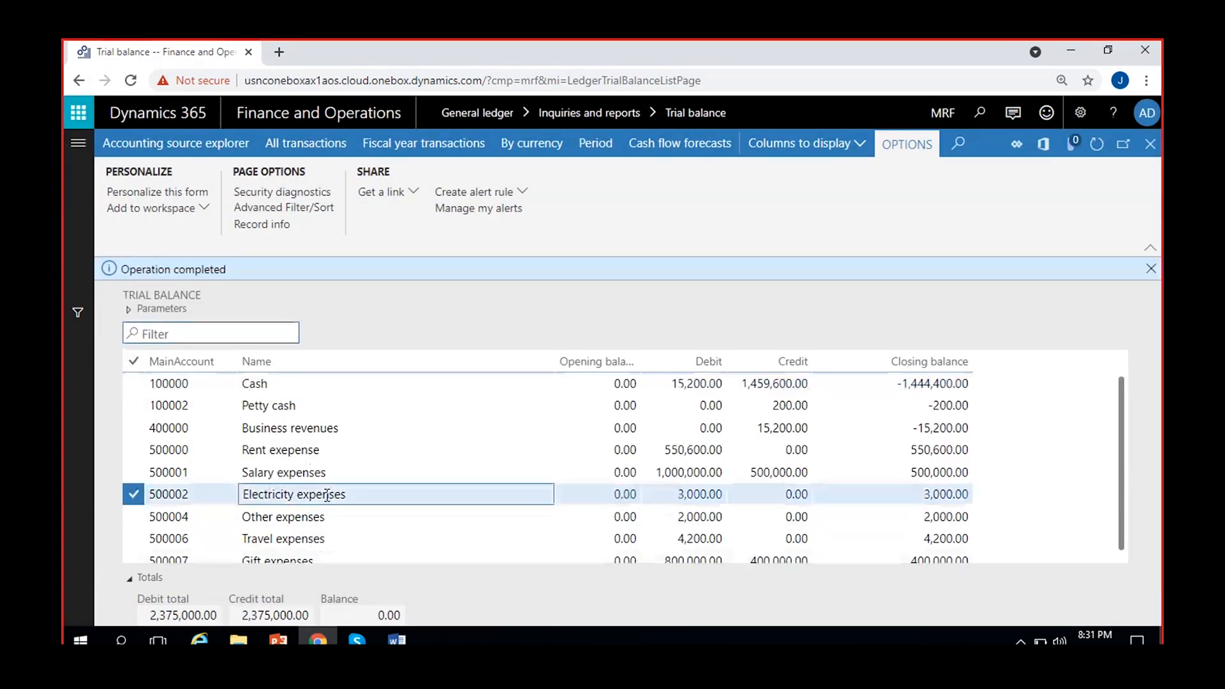
click(1151, 269)
click(746, 477)
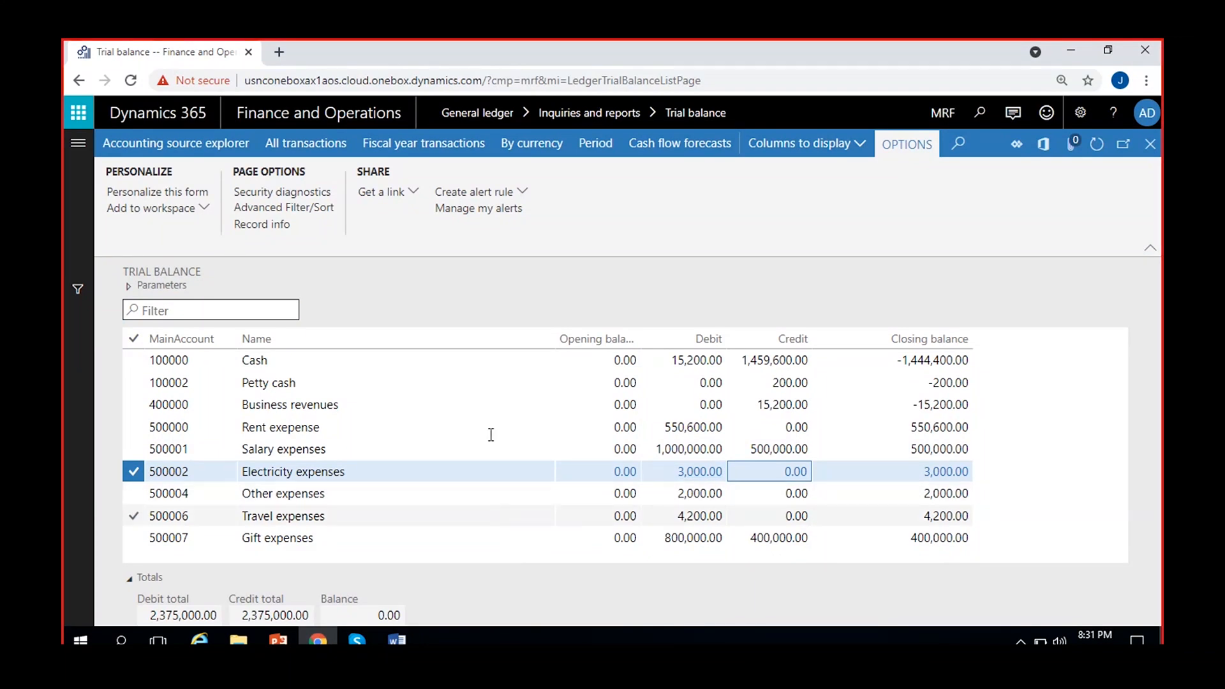
- Duplicate the trial balance browser tab and open the General journals page of the General ledger in the copy
right_click(179, 49)
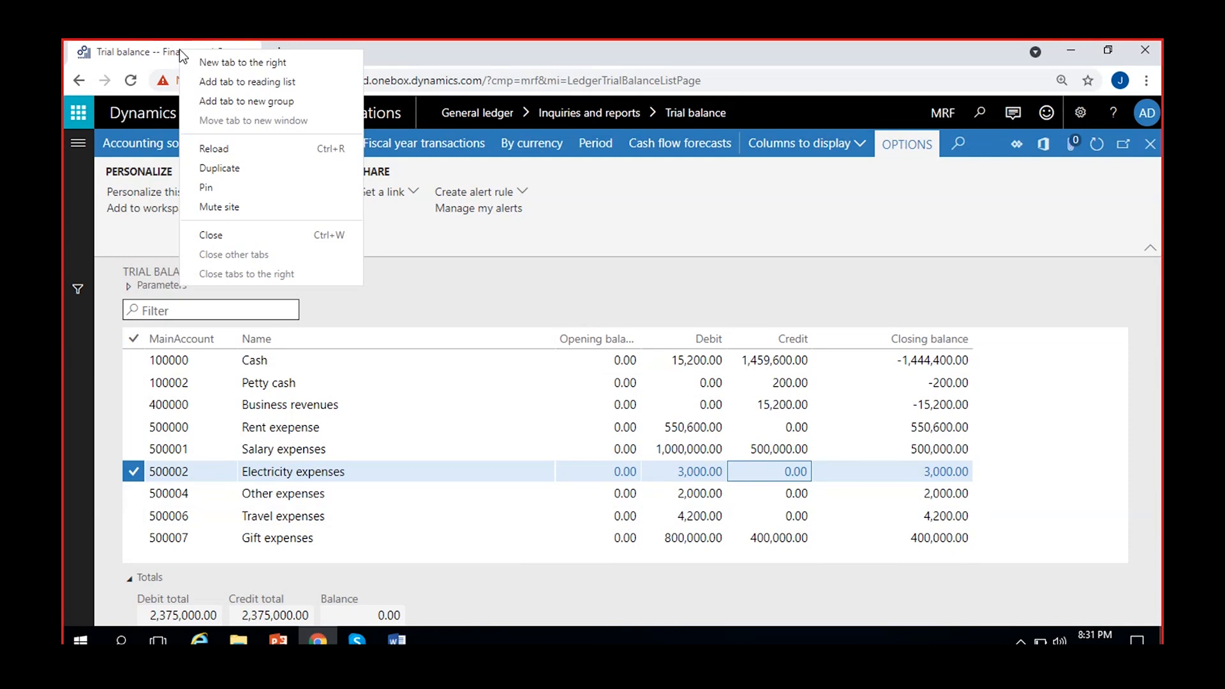
click(213, 168)
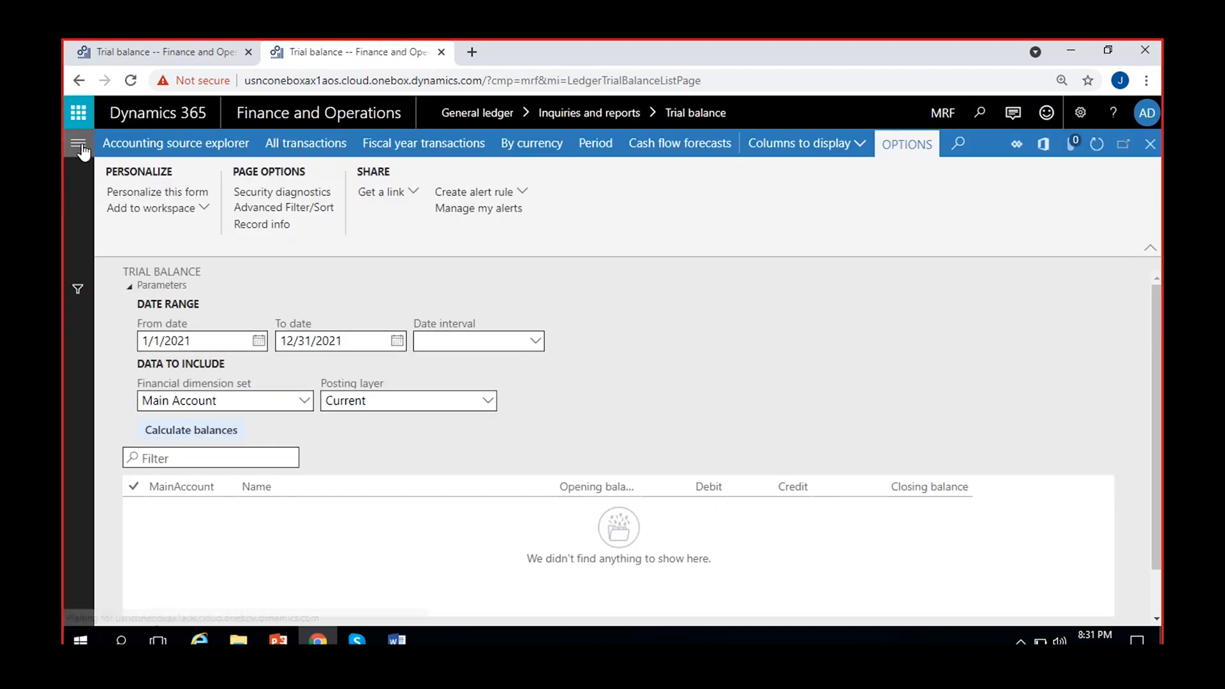
click(80, 149)
scroll(140, 421, down, 3)
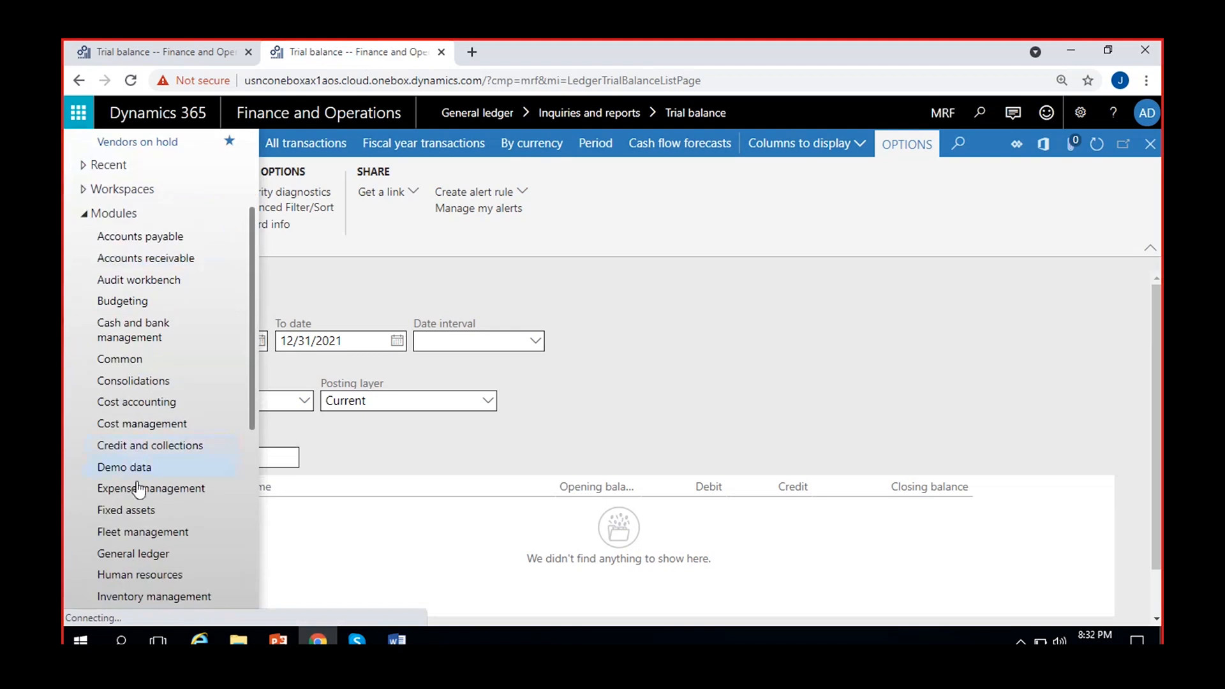
click(131, 553)
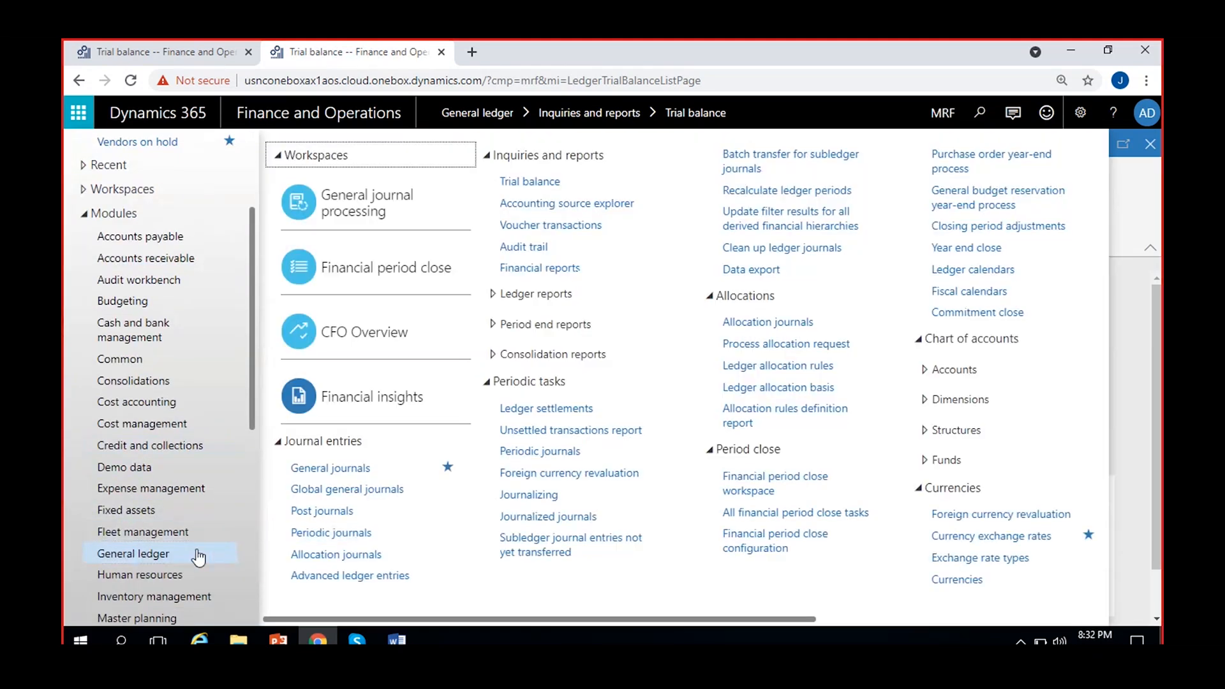
click(339, 470)
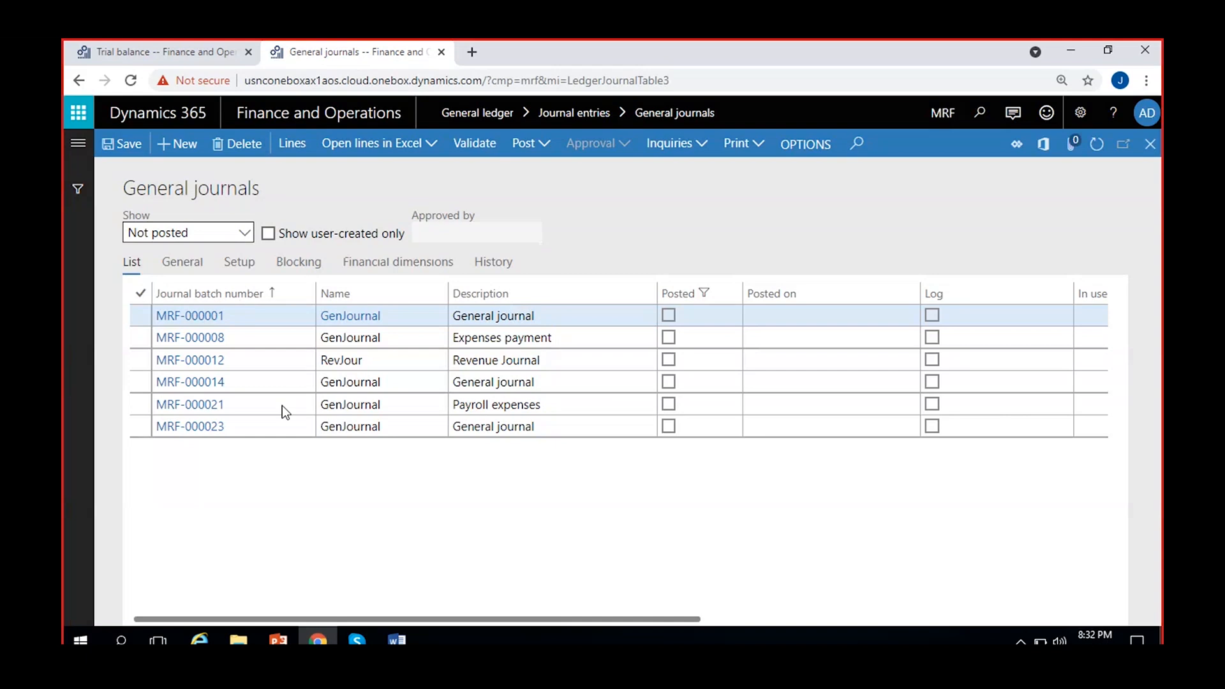
- Create a new general journal with the name GenJournal and open its voucher lines
key(alt+n)
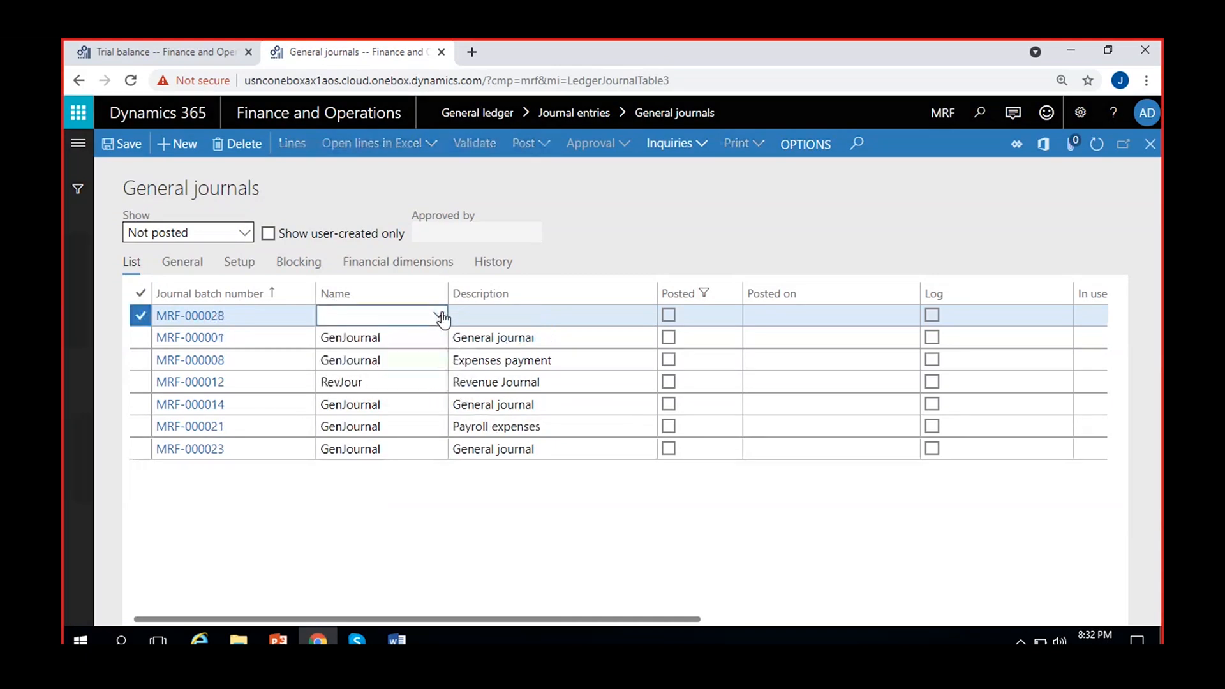
click(440, 316)
click(402, 357)
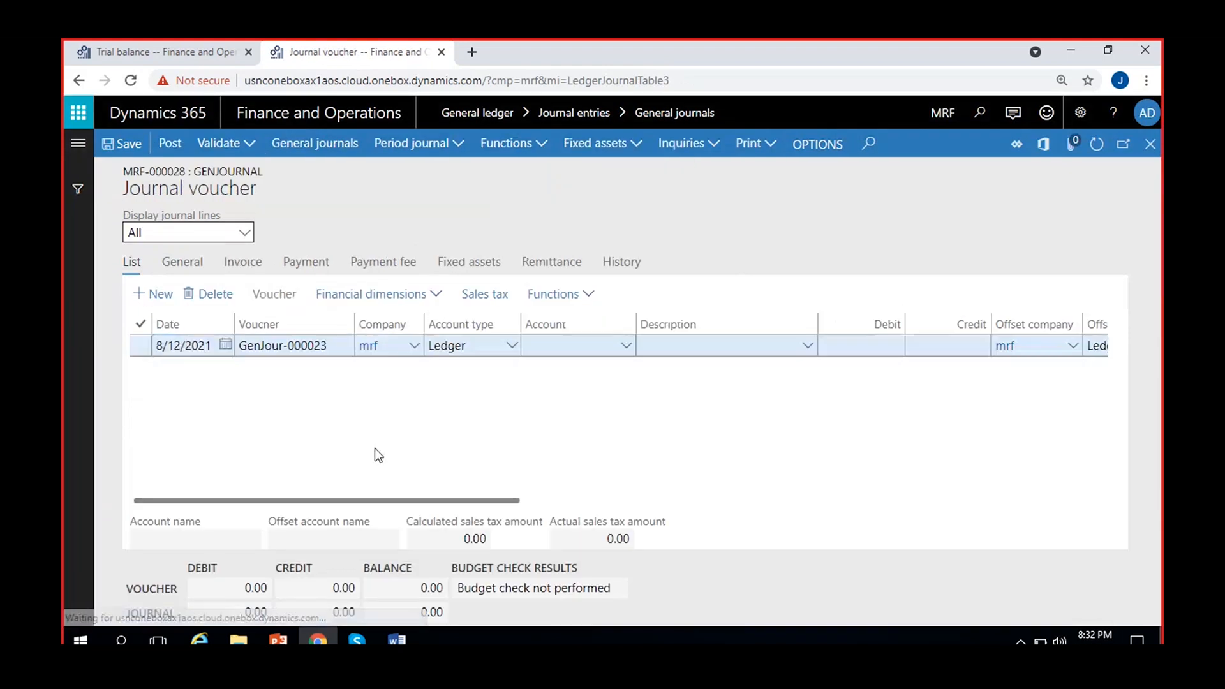
- Set the voucher line's account to 500002 Electricity expenses with location 100 Hyderabad and enter a debit of 50,000
click(628, 349)
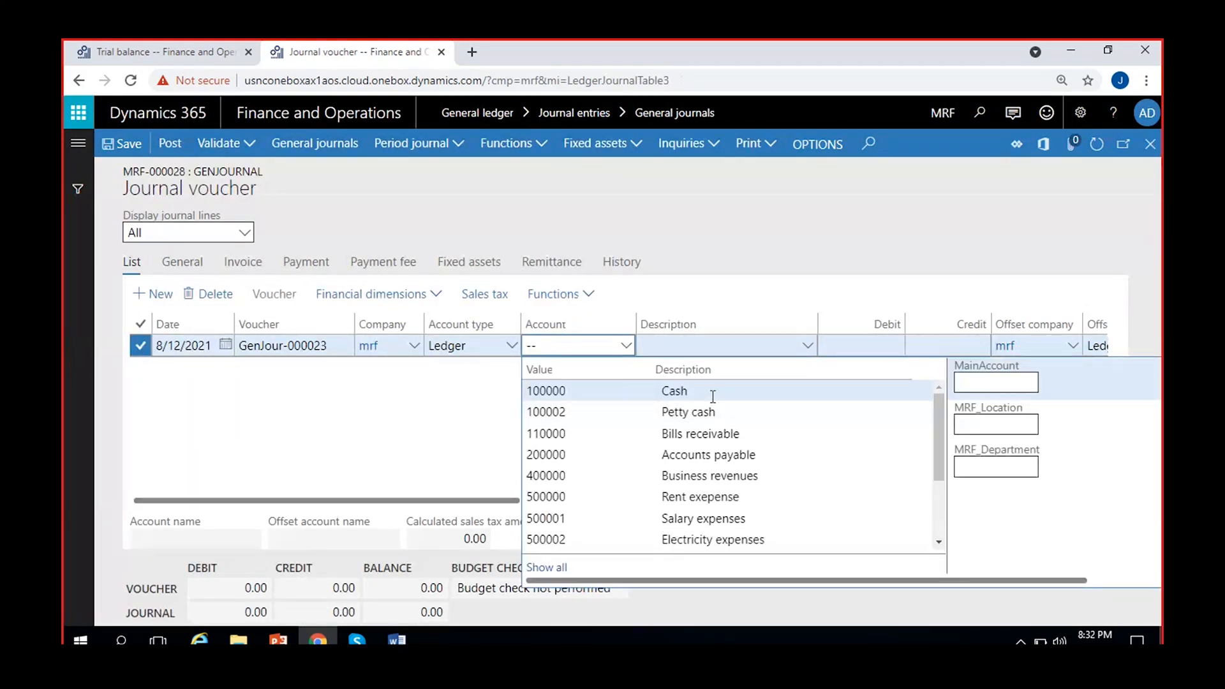
text(500002)
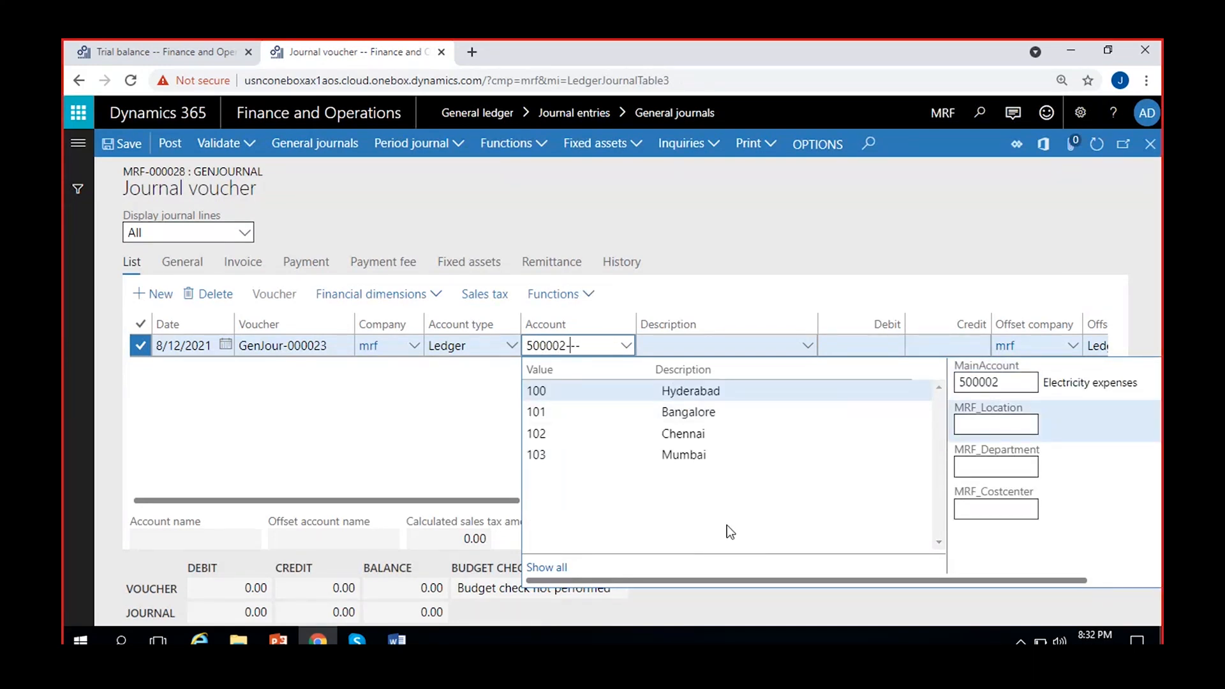
click(659, 392)
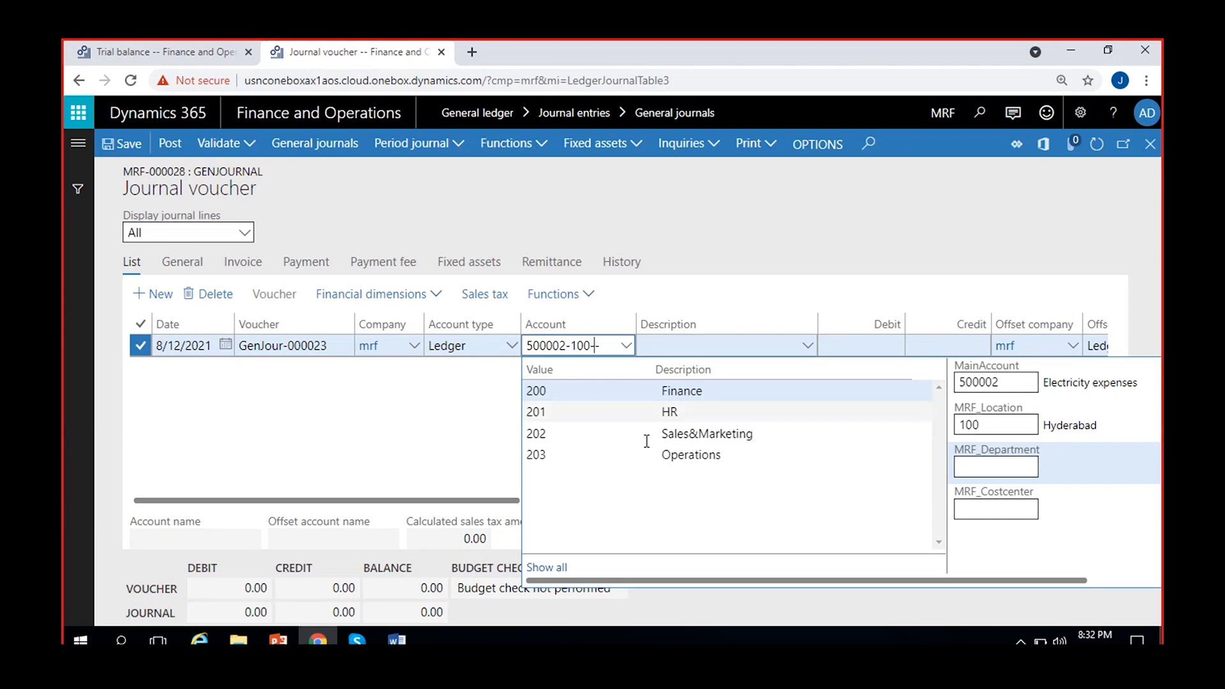
click(294, 471)
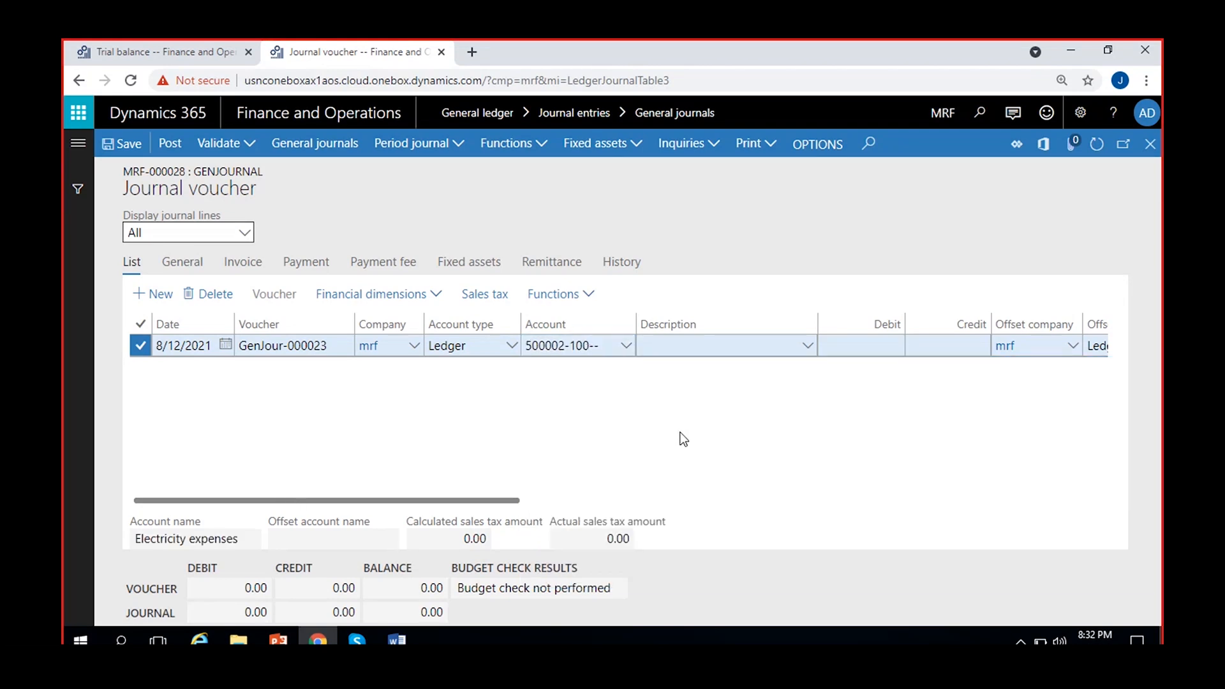
click(840, 347)
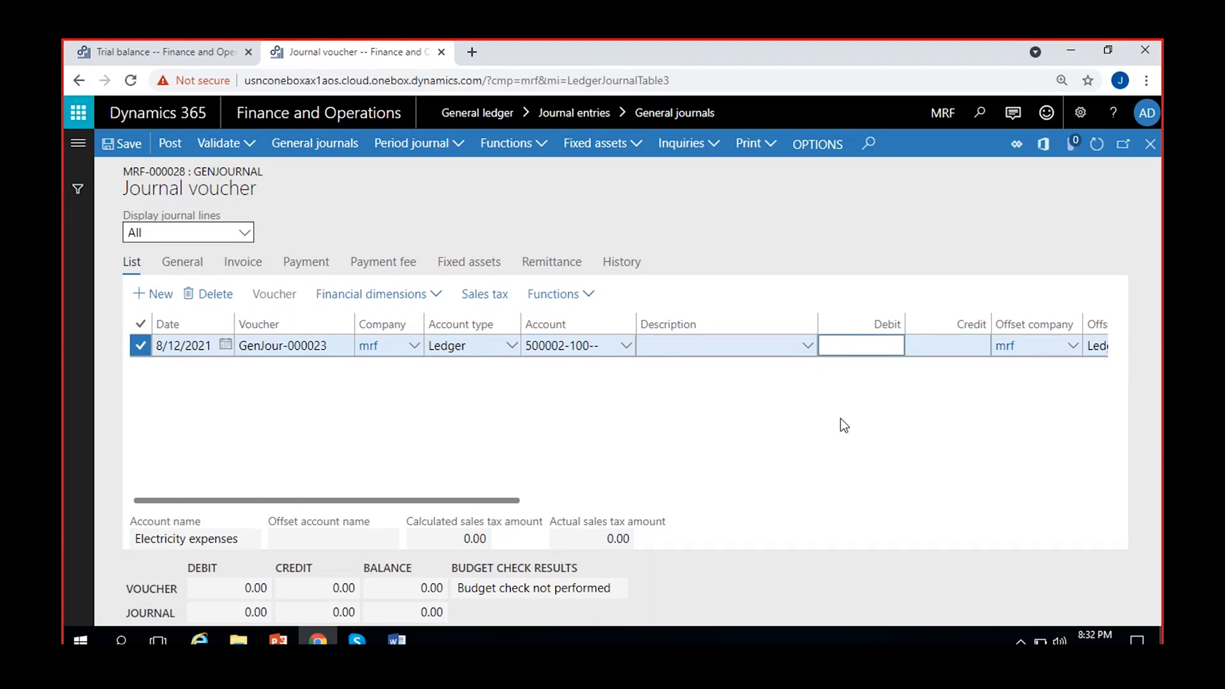
text(50,000)
click(746, 430)
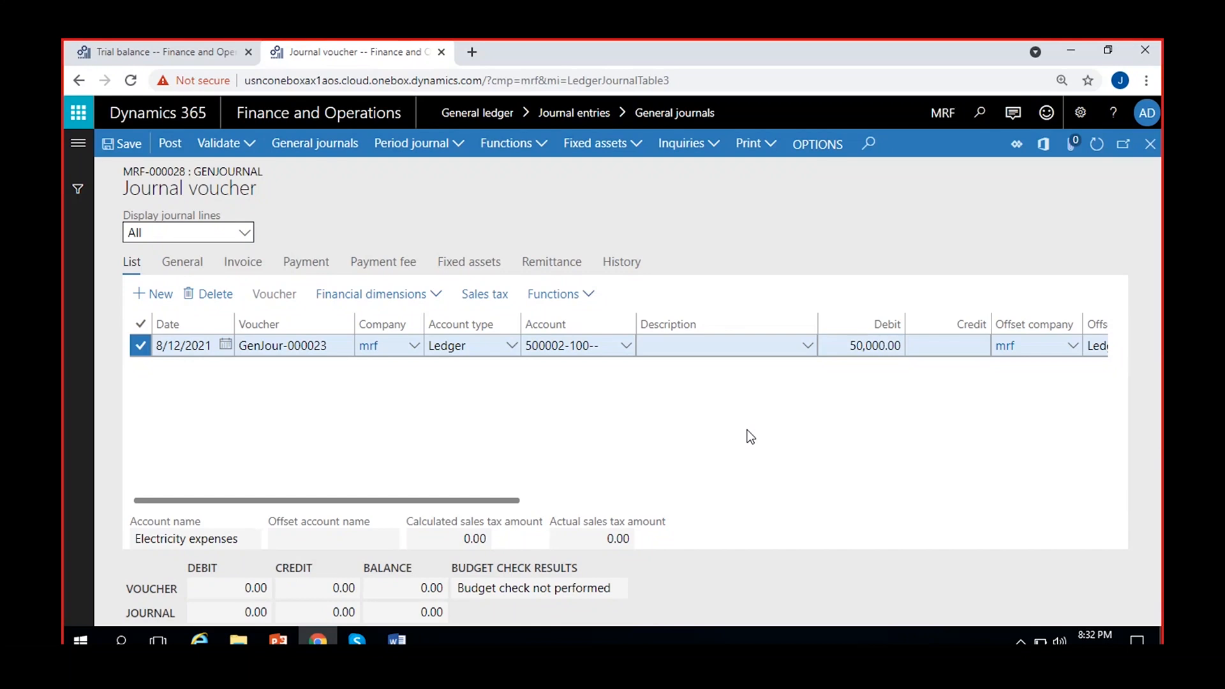
- Narrow the Description column and set the line's offset account to 100000 Cash with location 100 Hyderabad
drag(812, 319, 749, 320)
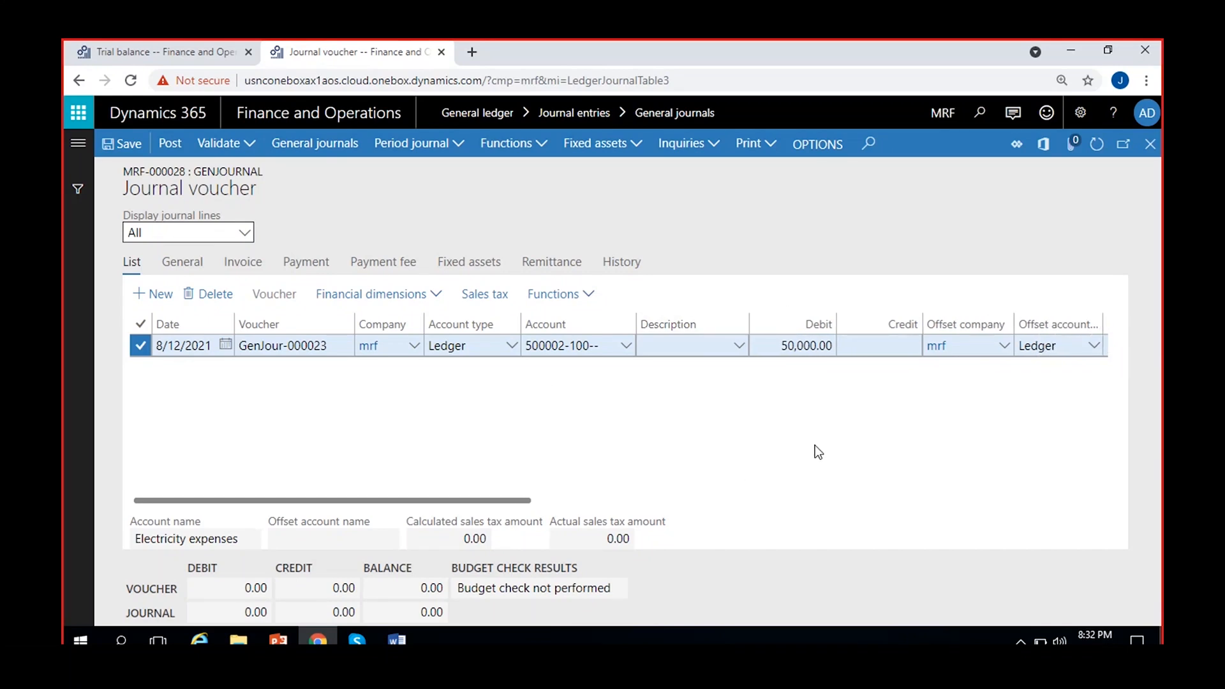
scroll(814, 445, right, 5)
click(731, 348)
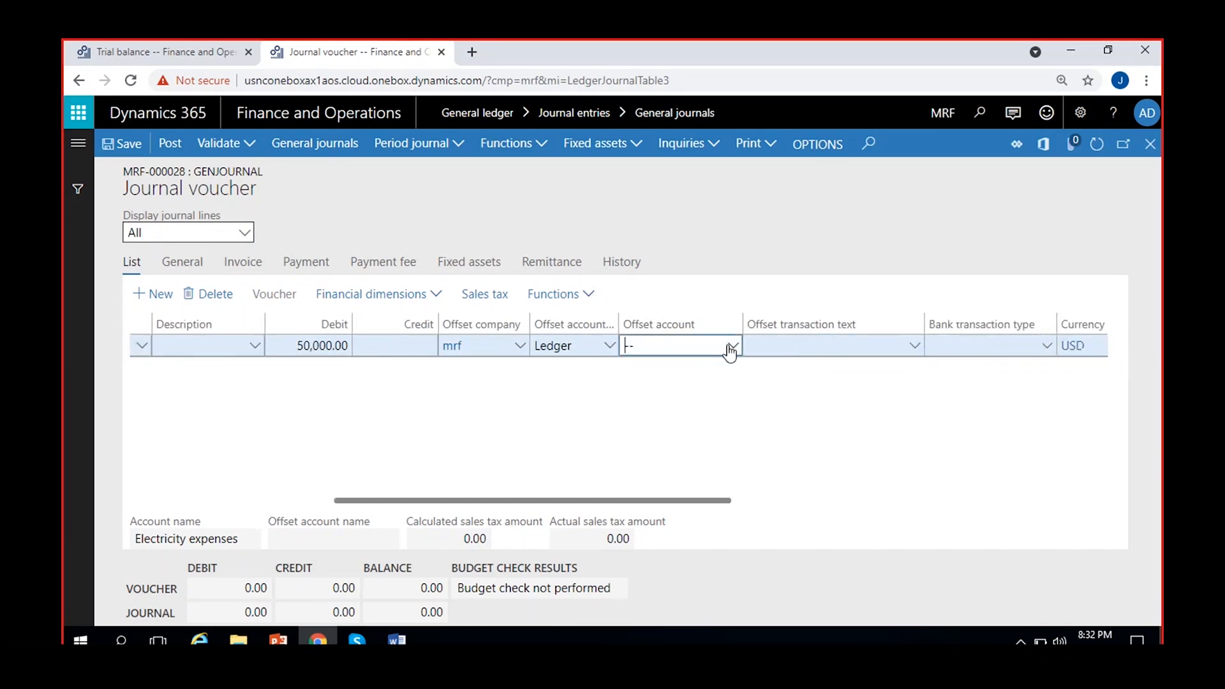
text(cash)
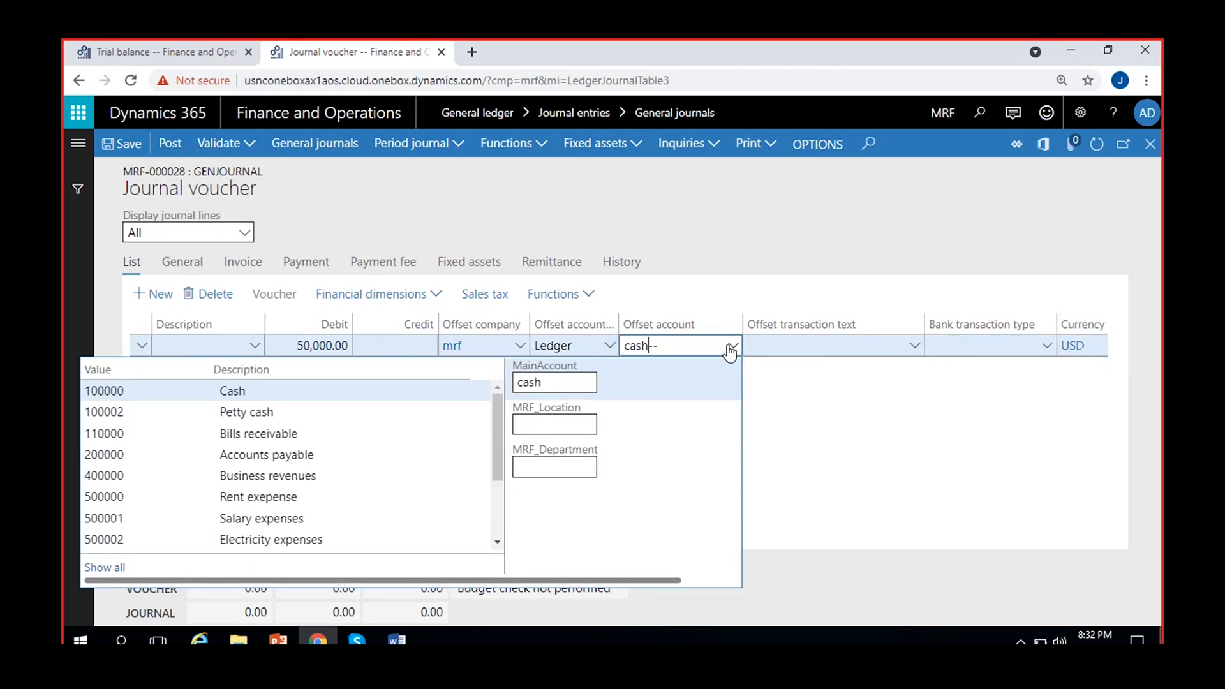
click(434, 391)
text(100)
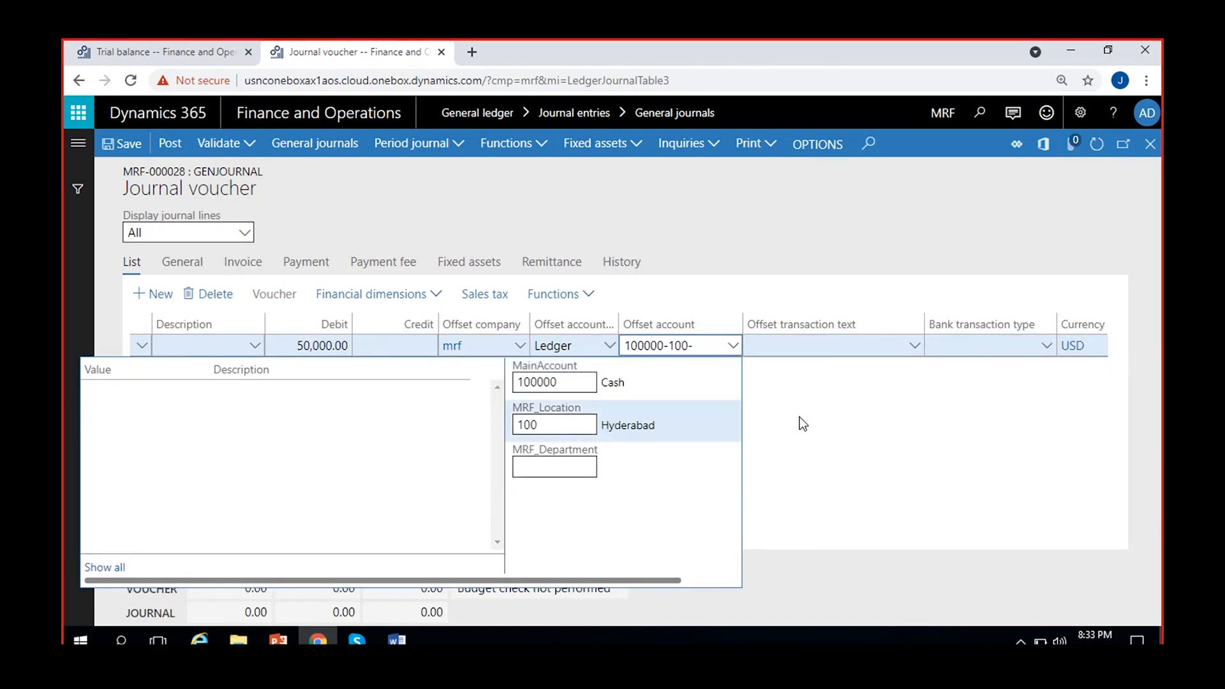
click(802, 423)
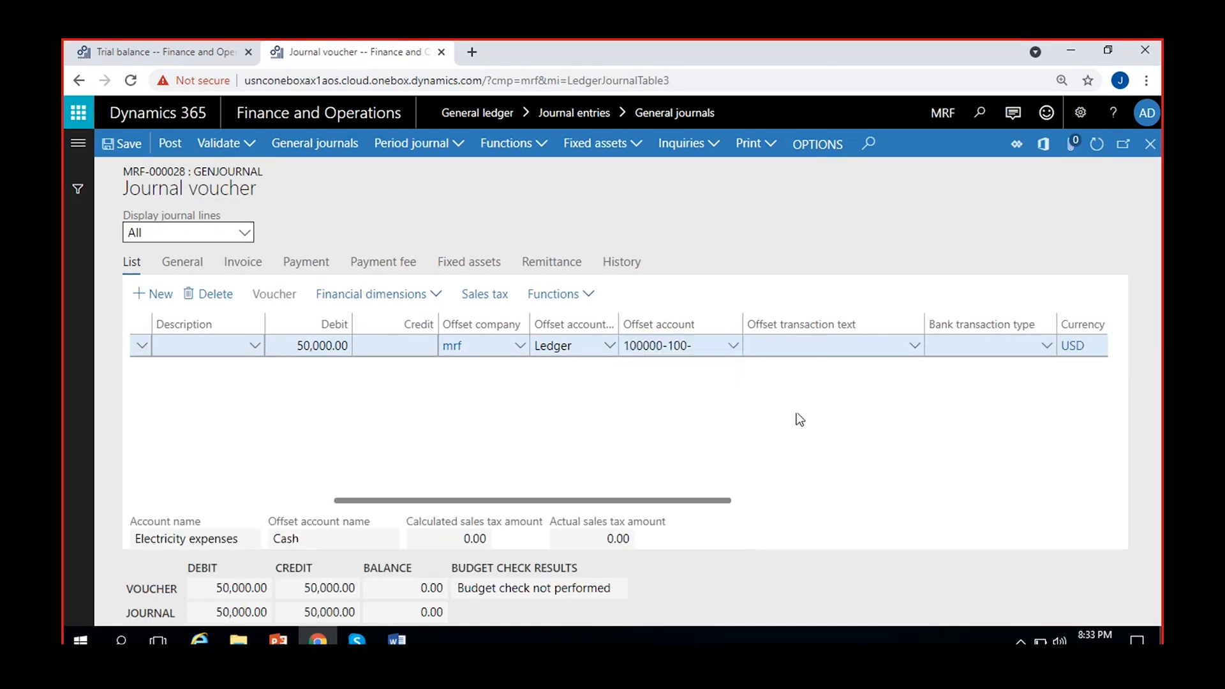
- Post the general journal with the 50,000 electricity expenses line
drag(623, 501, 350, 485)
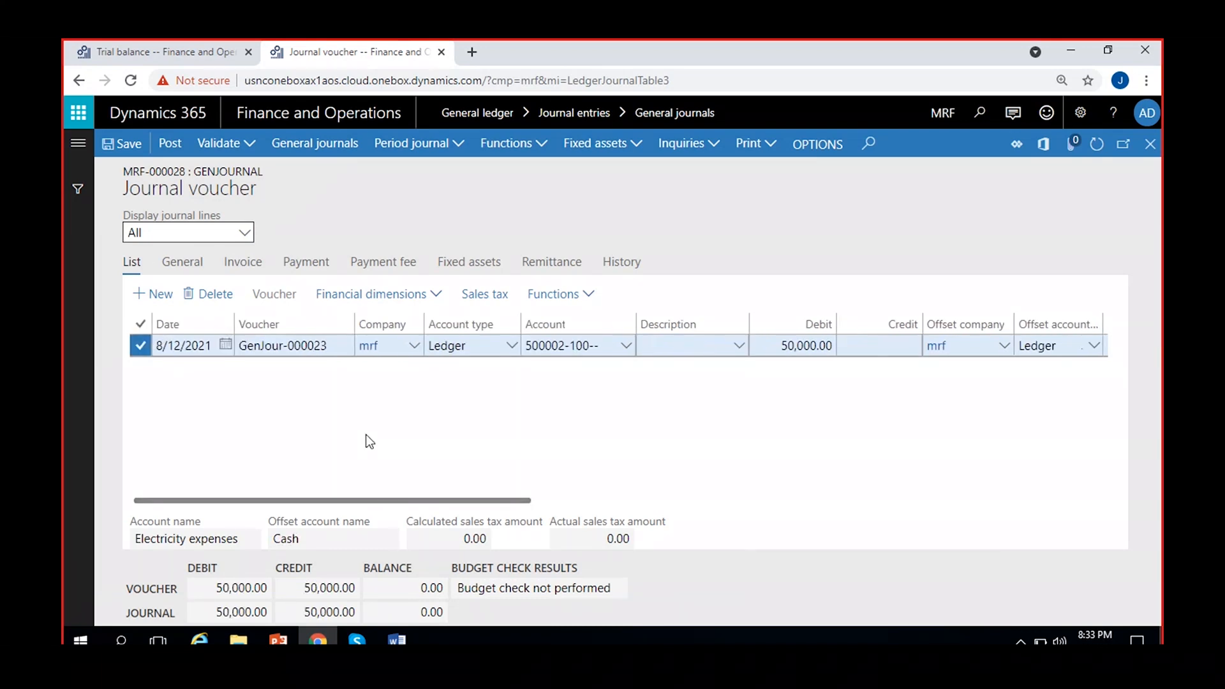
click(170, 144)
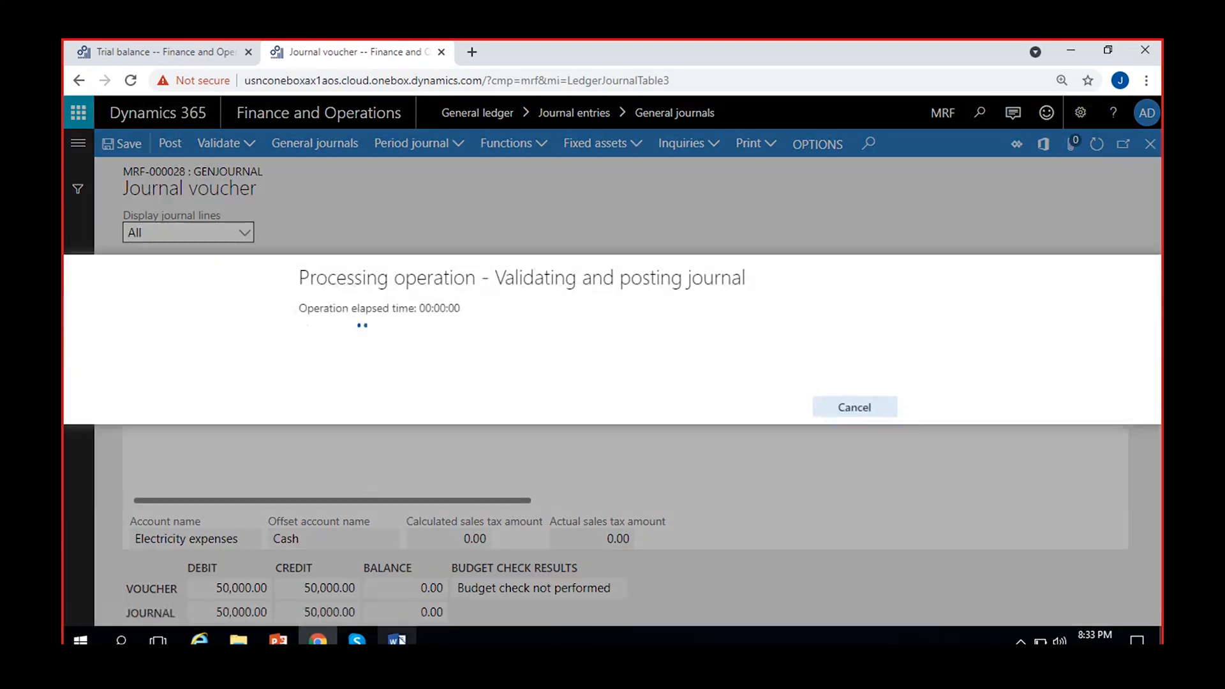
- Switch to the Word notes and add the line "Electricity expenses" below the 12Aug salary entry, with its spelling corrected
click(401, 639)
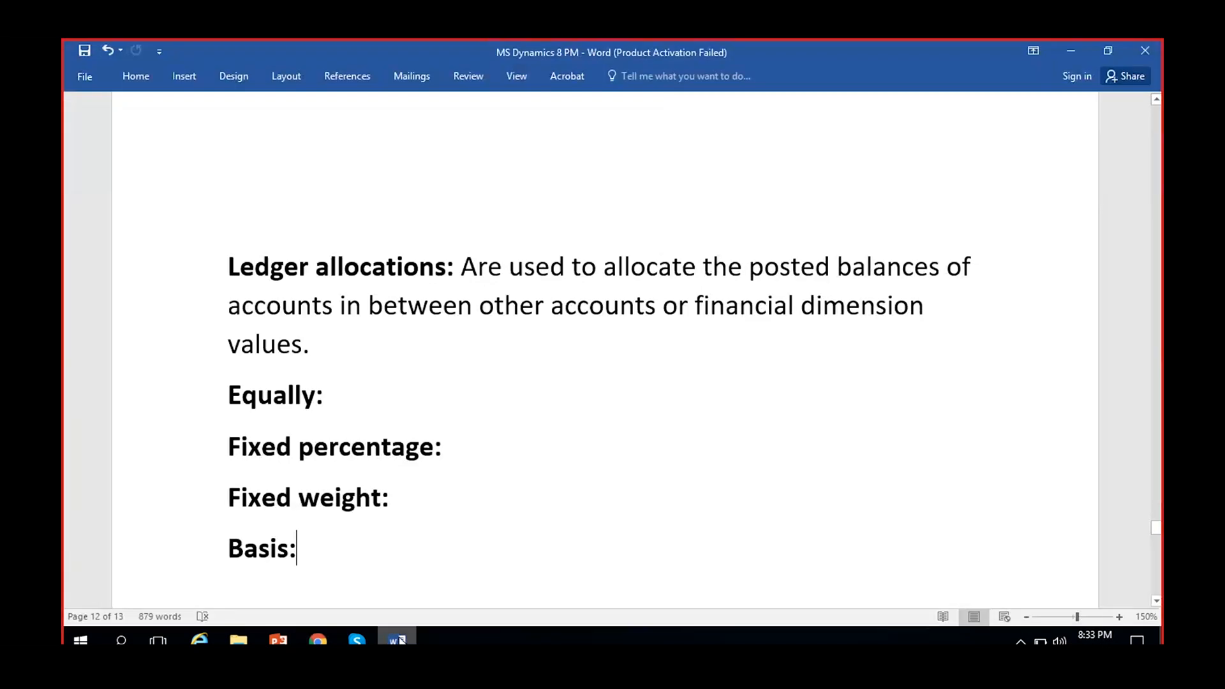
scroll(452, 546, down, 1)
scroll(451, 546, down, 10)
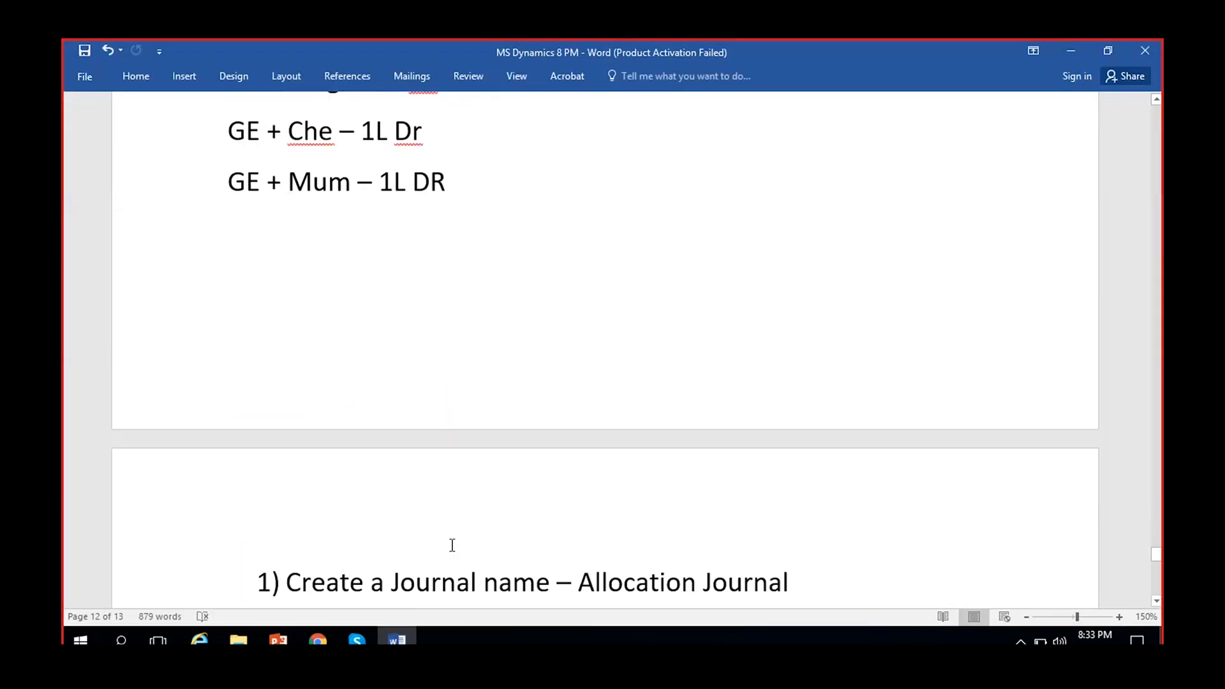
scroll(534, 381, up, 2)
key(Return)
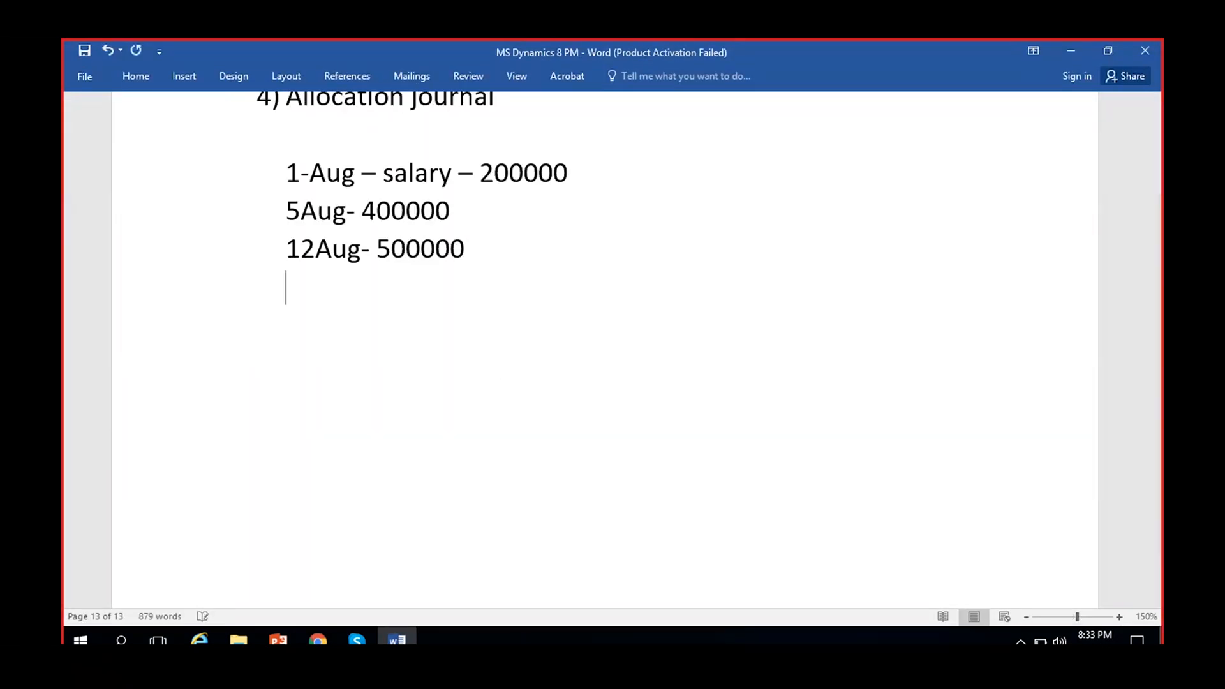
key(ctrl+Return)
key(BackSpace)
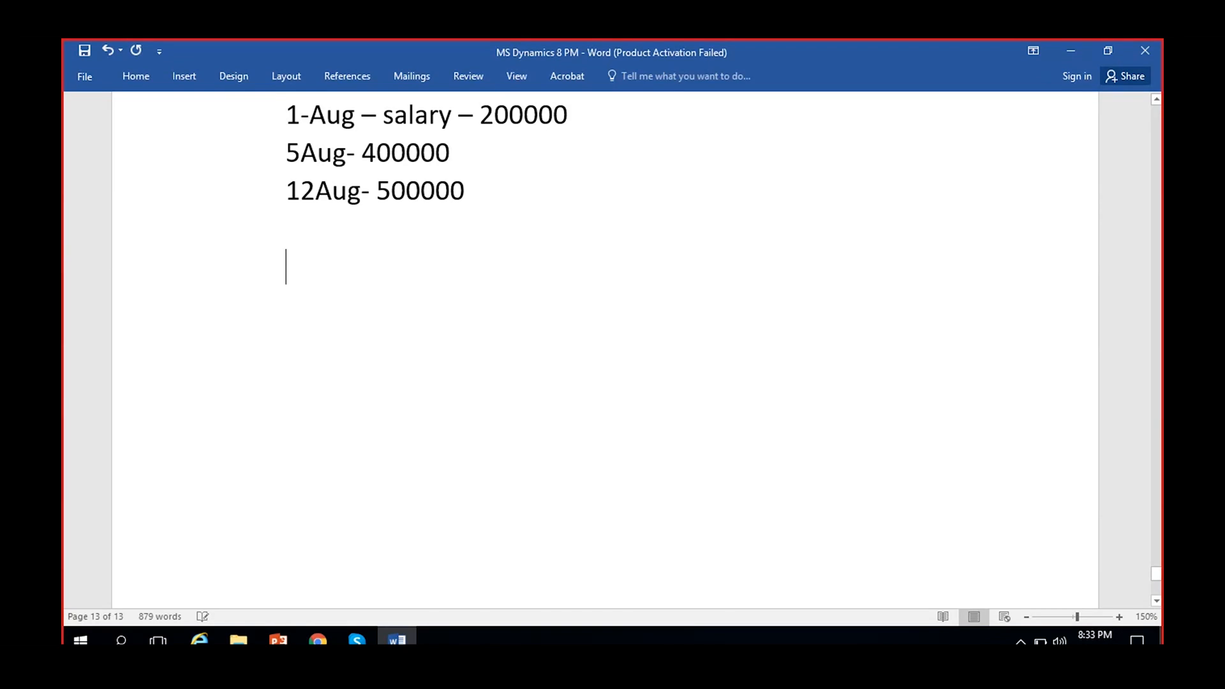
text(Elect)
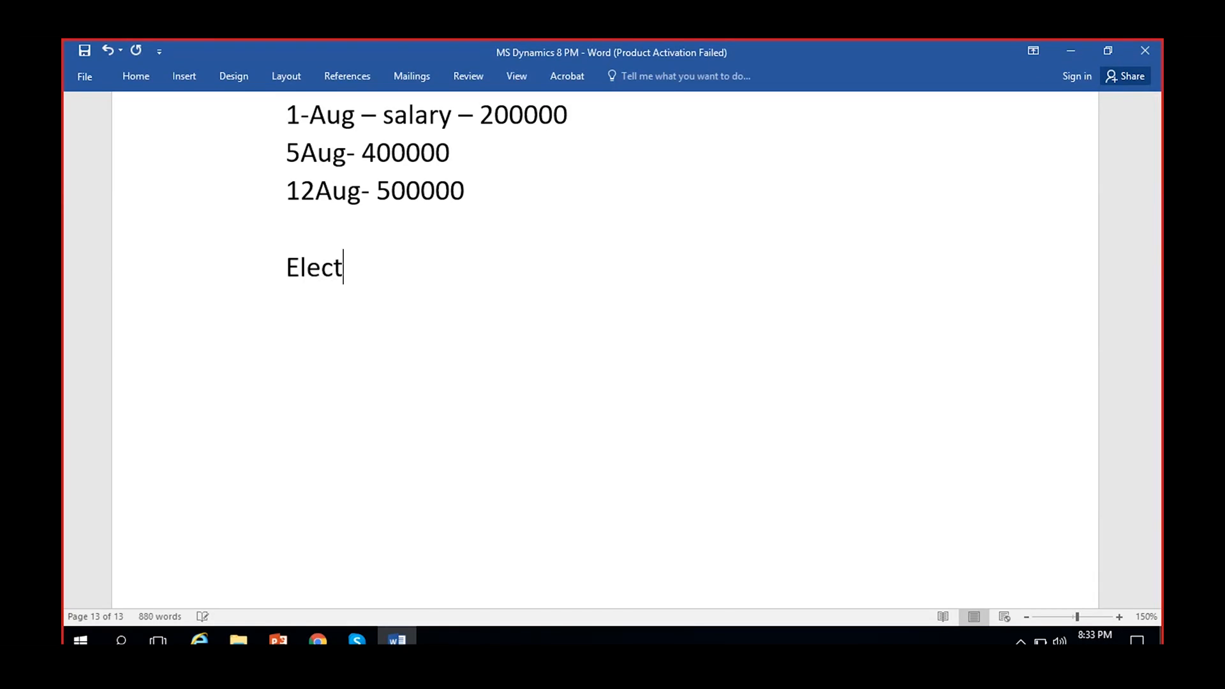
text(riciy expenses)
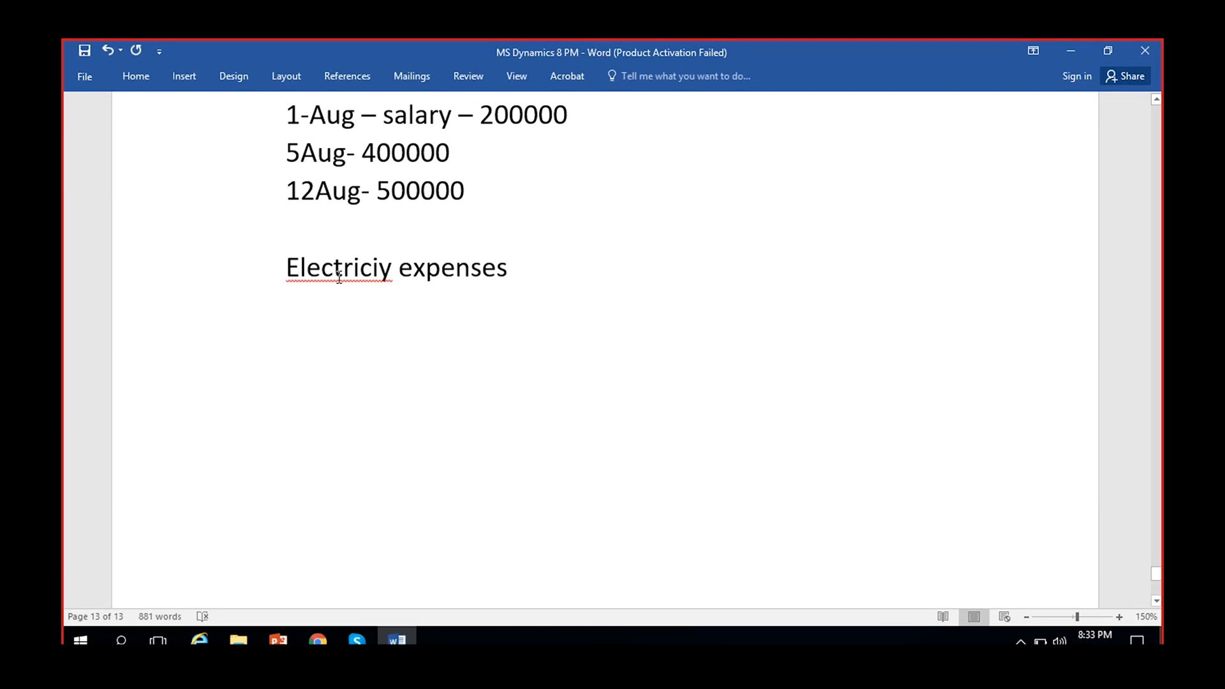
right_click(391, 281)
click(423, 296)
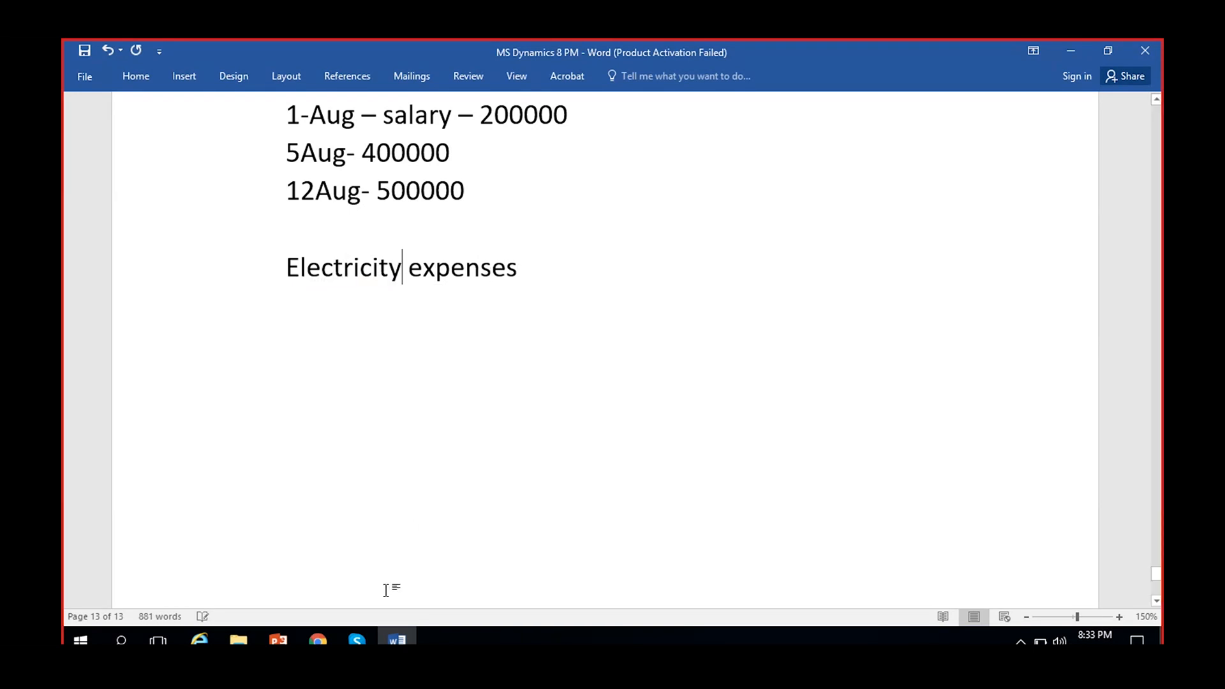
- Switch back to the browser and open the transactions of account 500002 from the trial balance
click(328, 639)
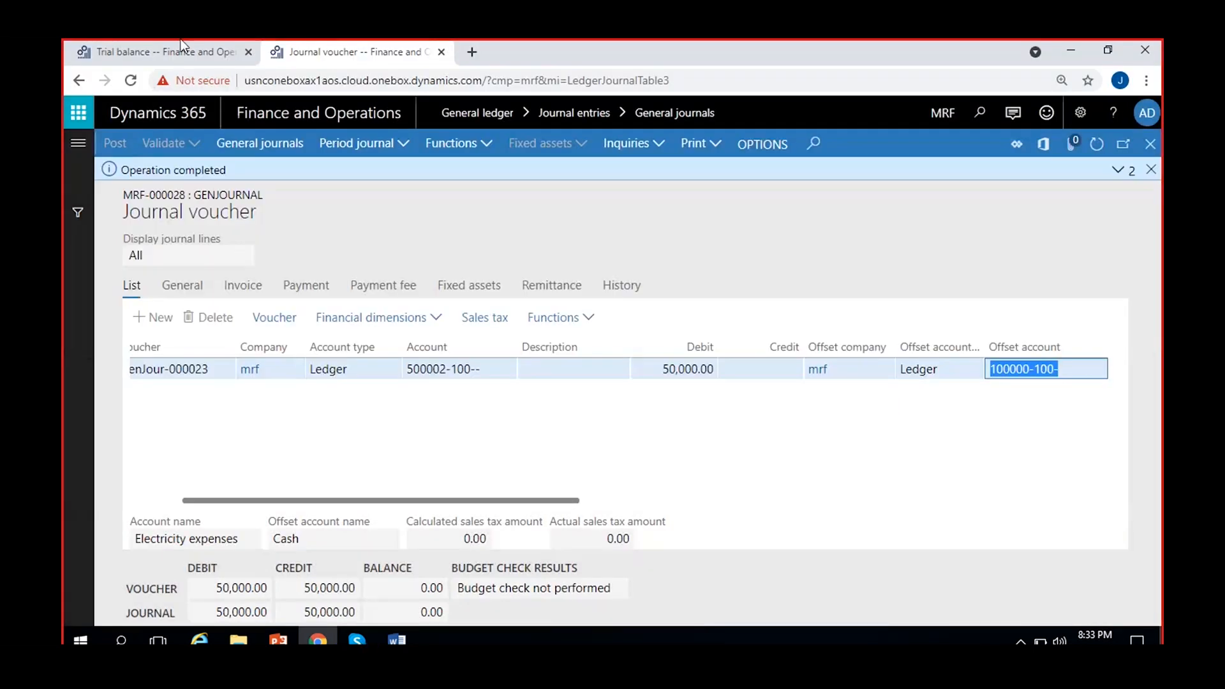
click(180, 48)
click(791, 470)
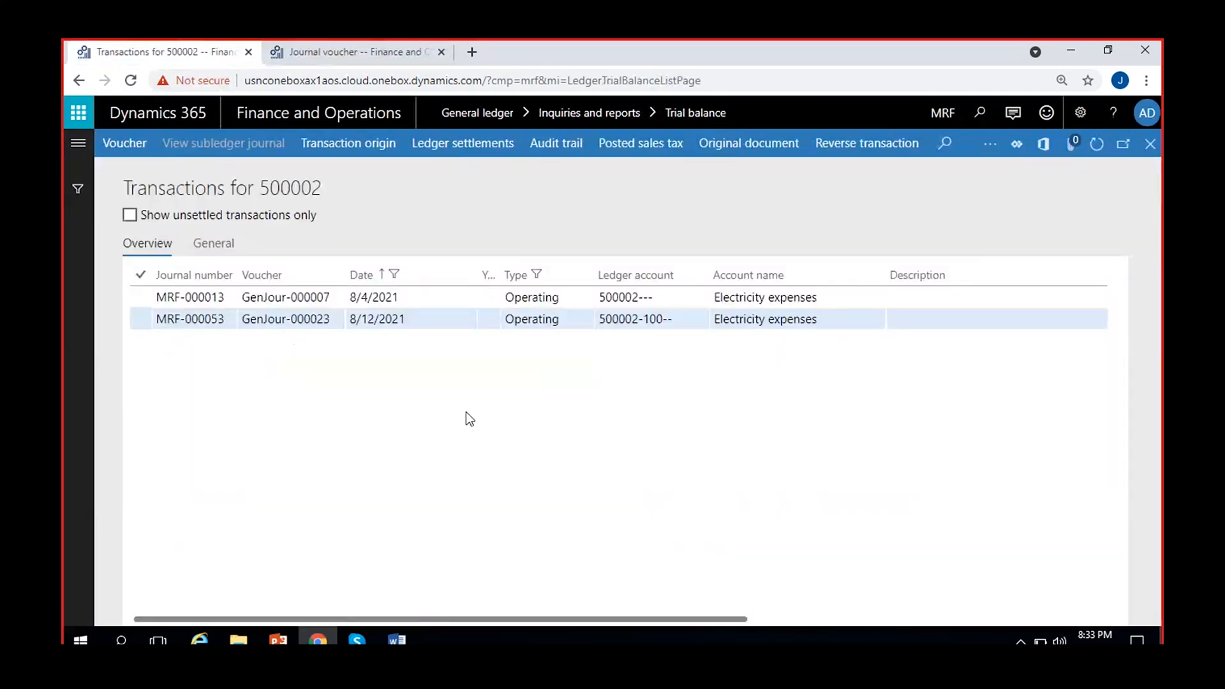
- Examine the ledger accounts and transaction amounts of the electricity expense entries
click(679, 318)
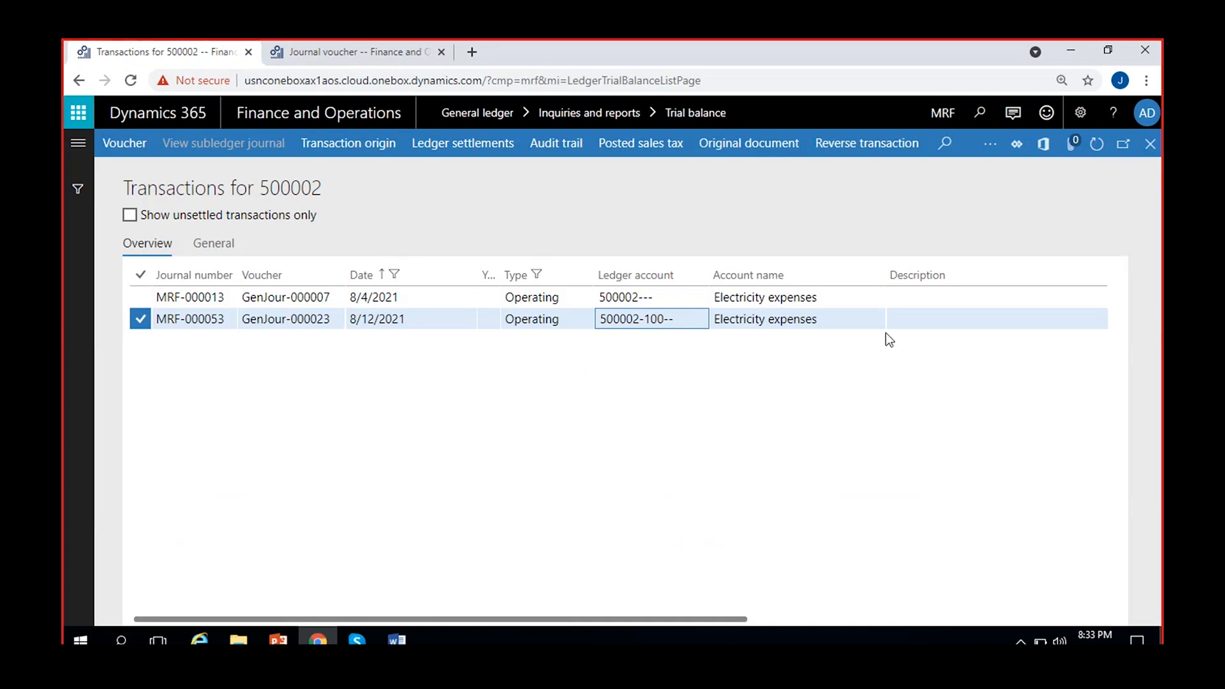
scroll(737, 510, right, 5)
scroll(736, 510, left, 5)
key(Up)
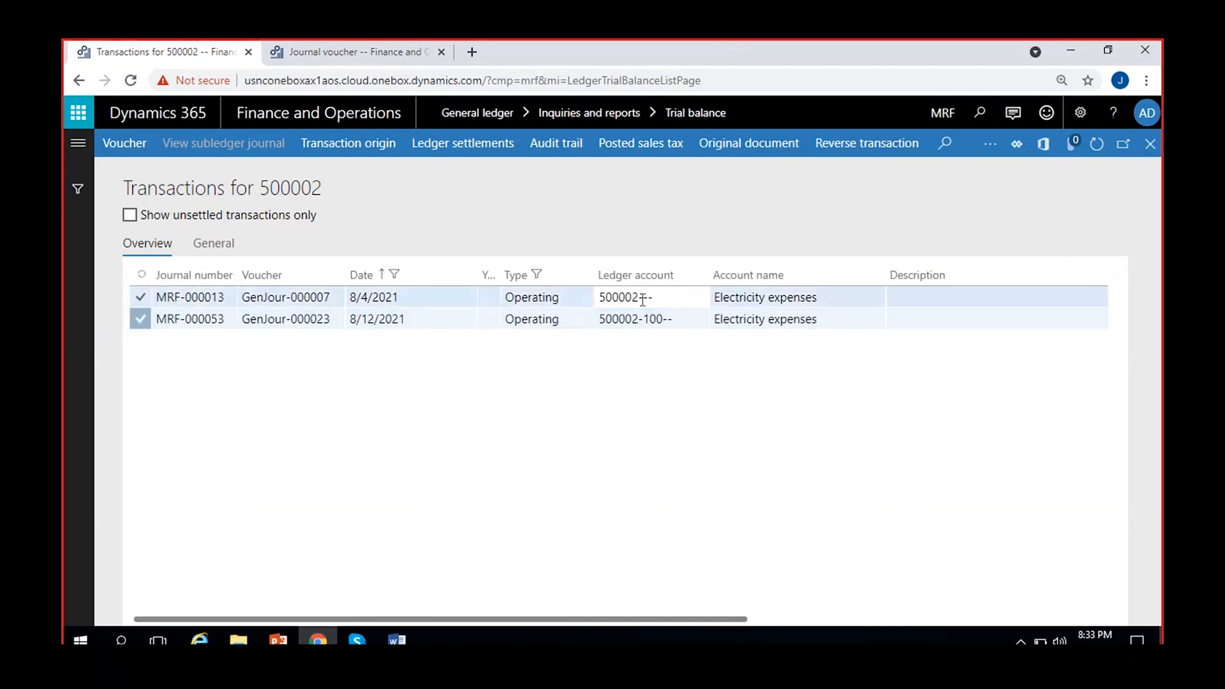
scroll(832, 421, right, 6)
click(791, 297)
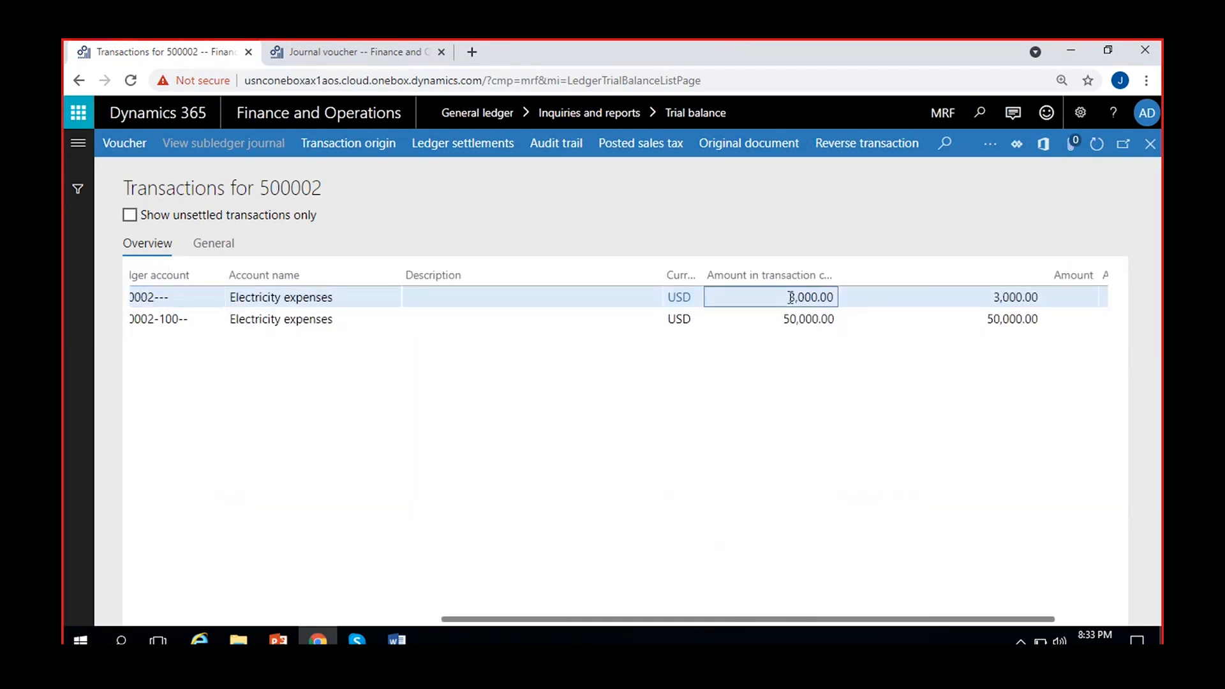
scroll(451, 479, left, 2)
click(305, 297)
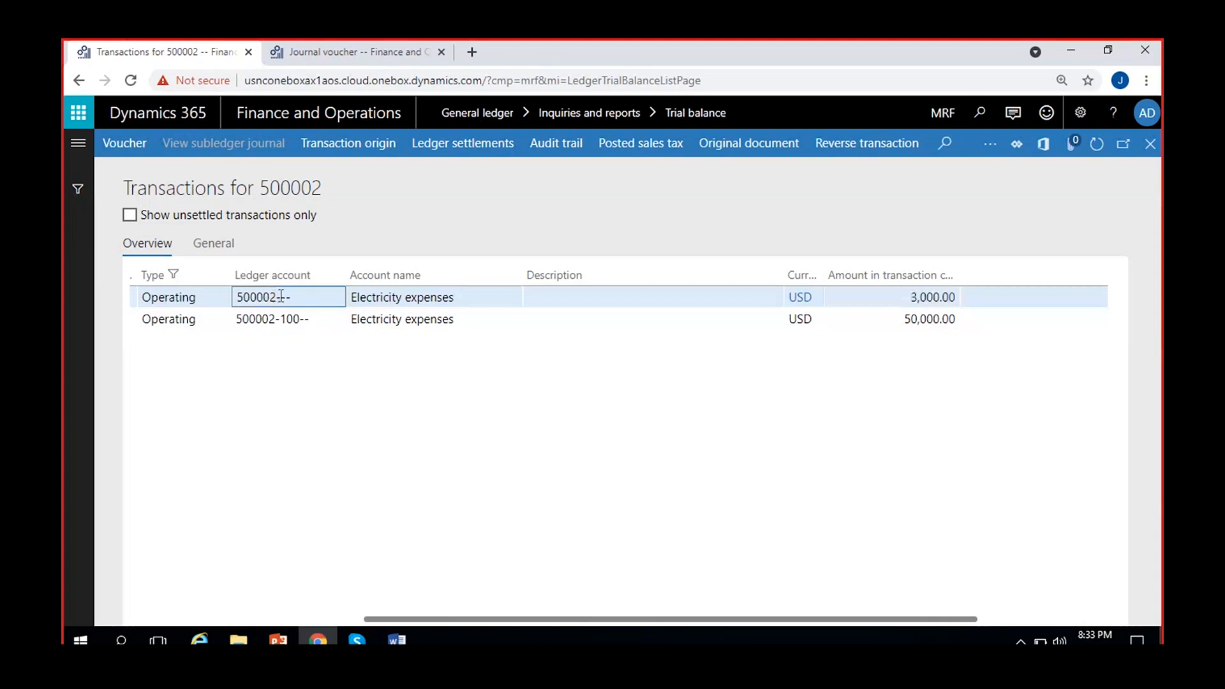
double_click(305, 298)
click(516, 383)
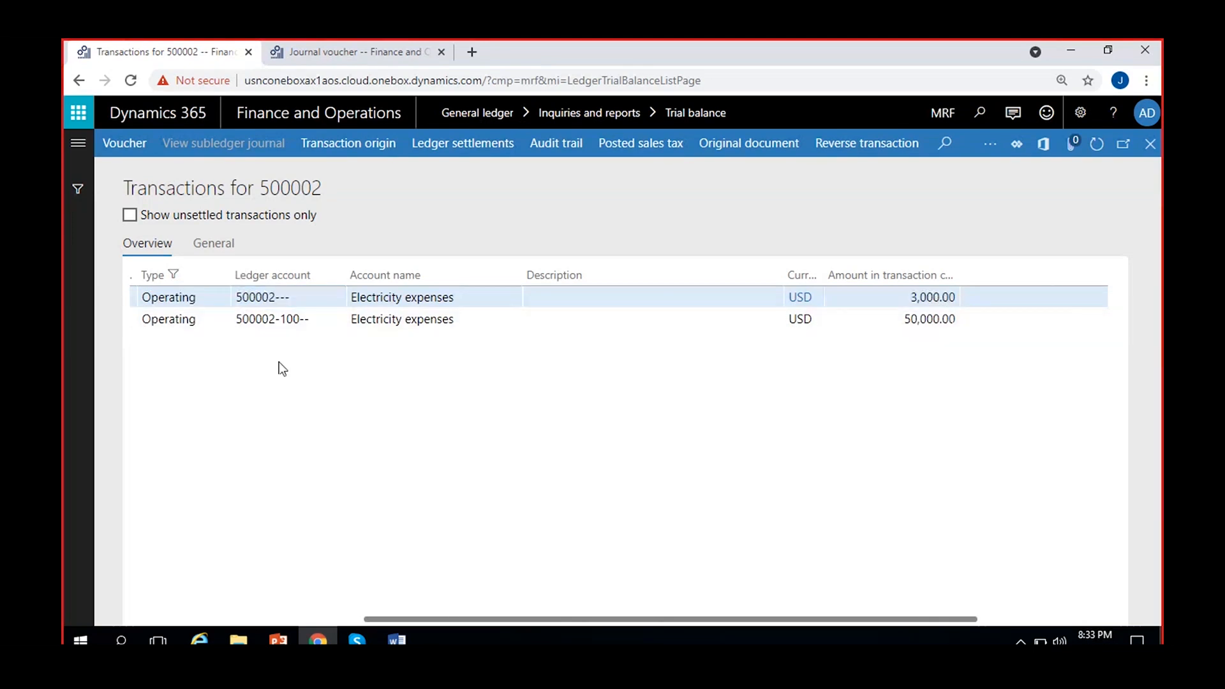
- Compare the electricity entry with location 100 to the one without a location, checking the ledger account and amount of each
drag(237, 319, 312, 324)
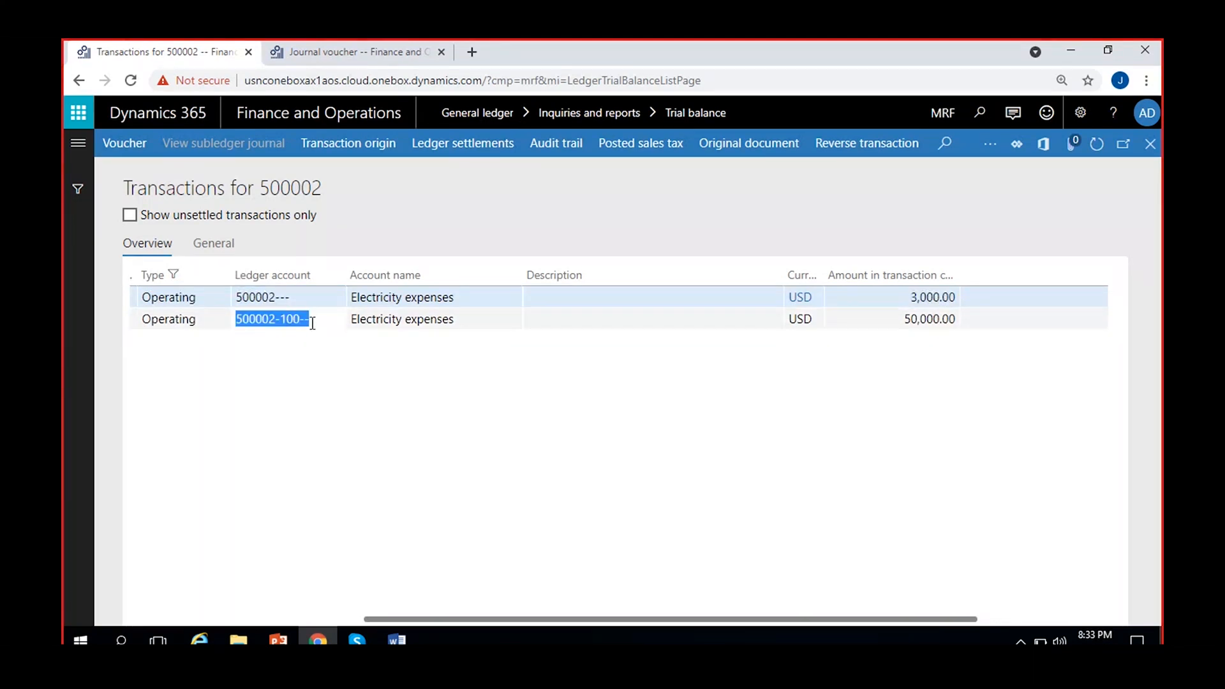
click(295, 321)
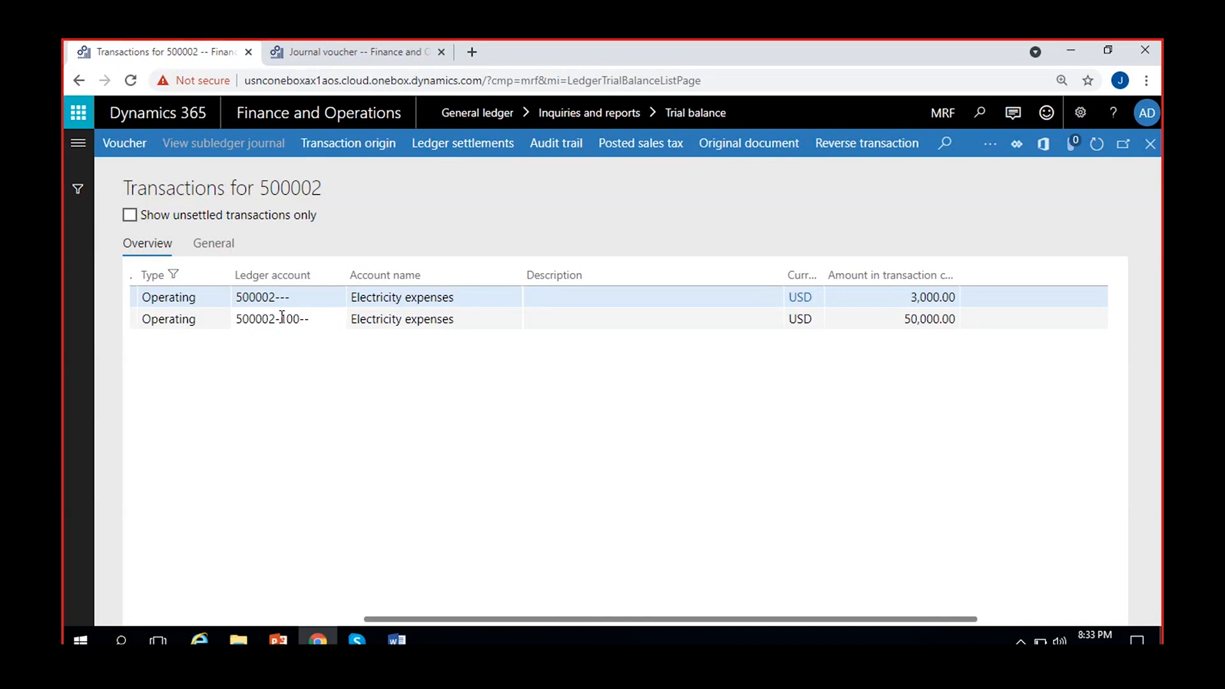
drag(279, 319, 302, 317)
click(312, 353)
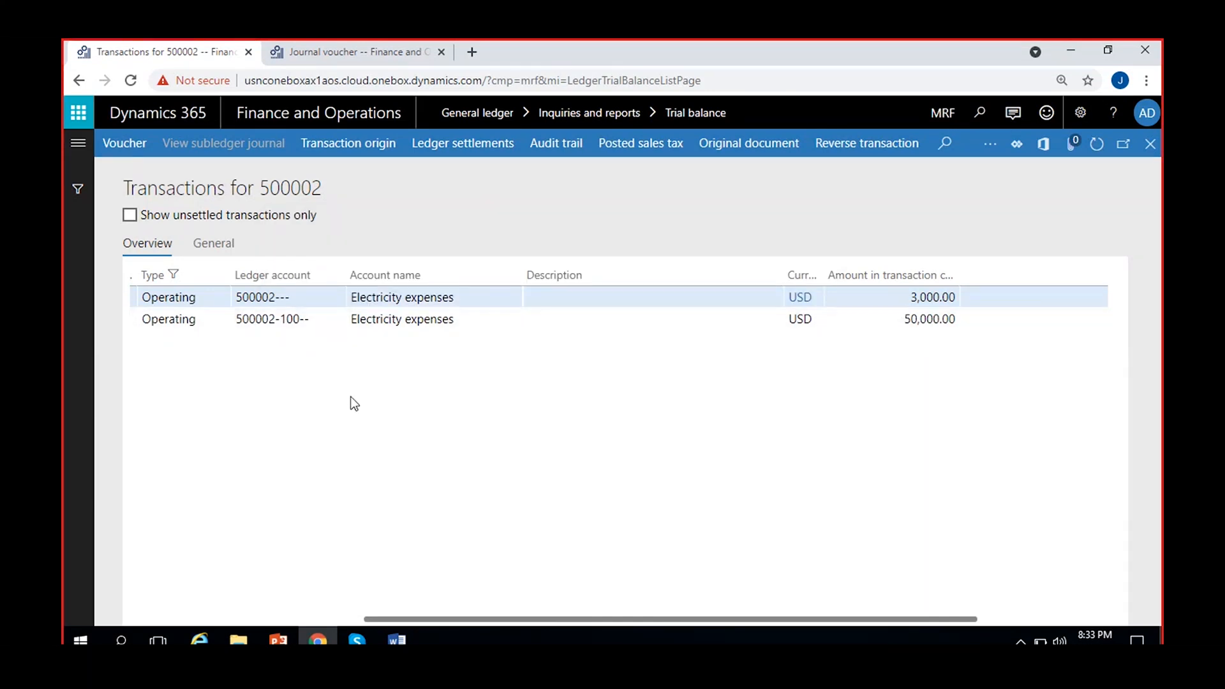
drag(237, 298, 323, 296)
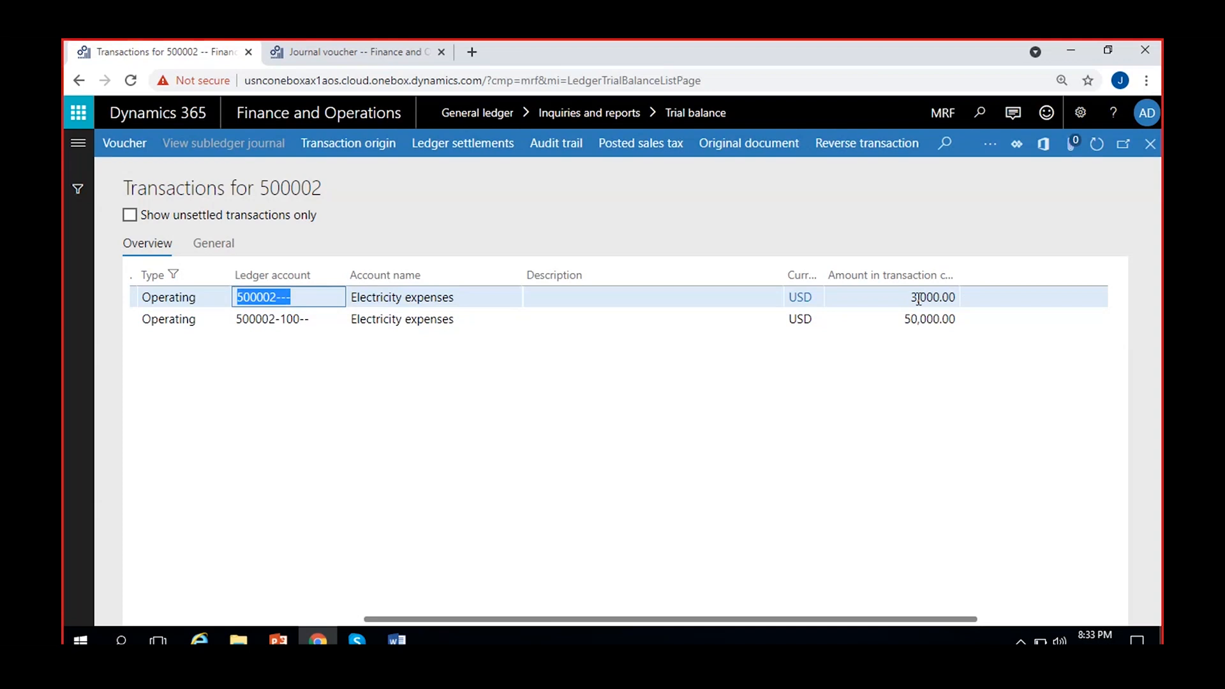
drag(911, 298, 955, 298)
click(857, 404)
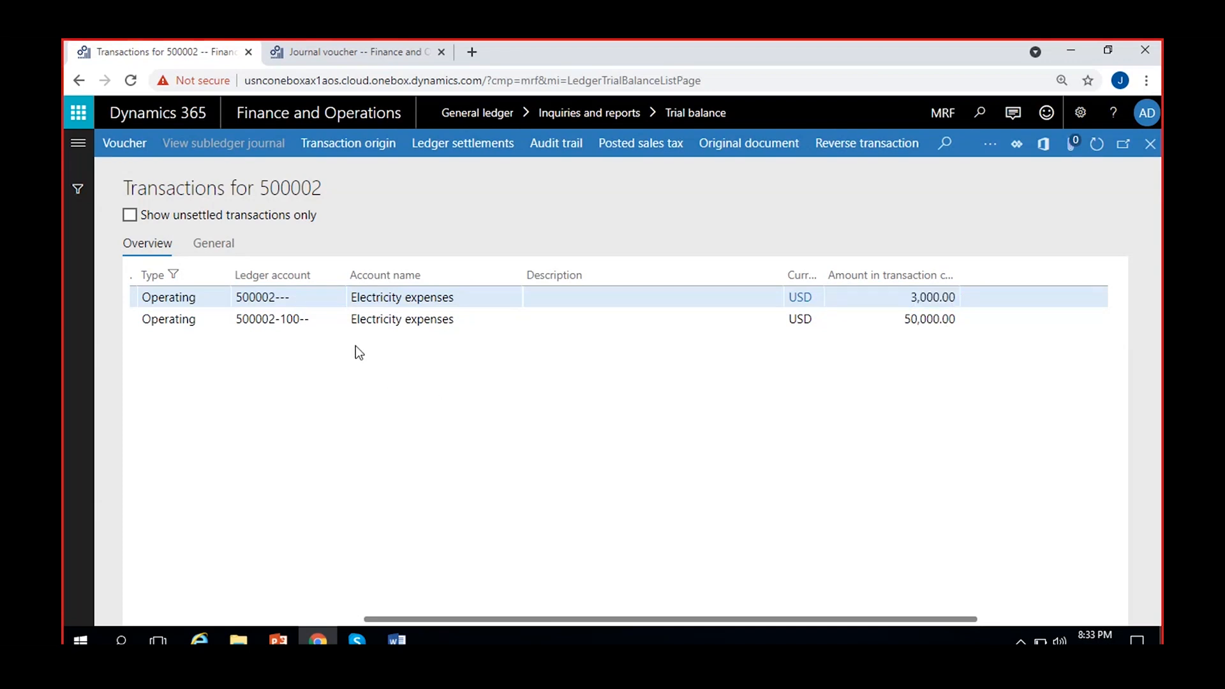
drag(256, 315, 316, 319)
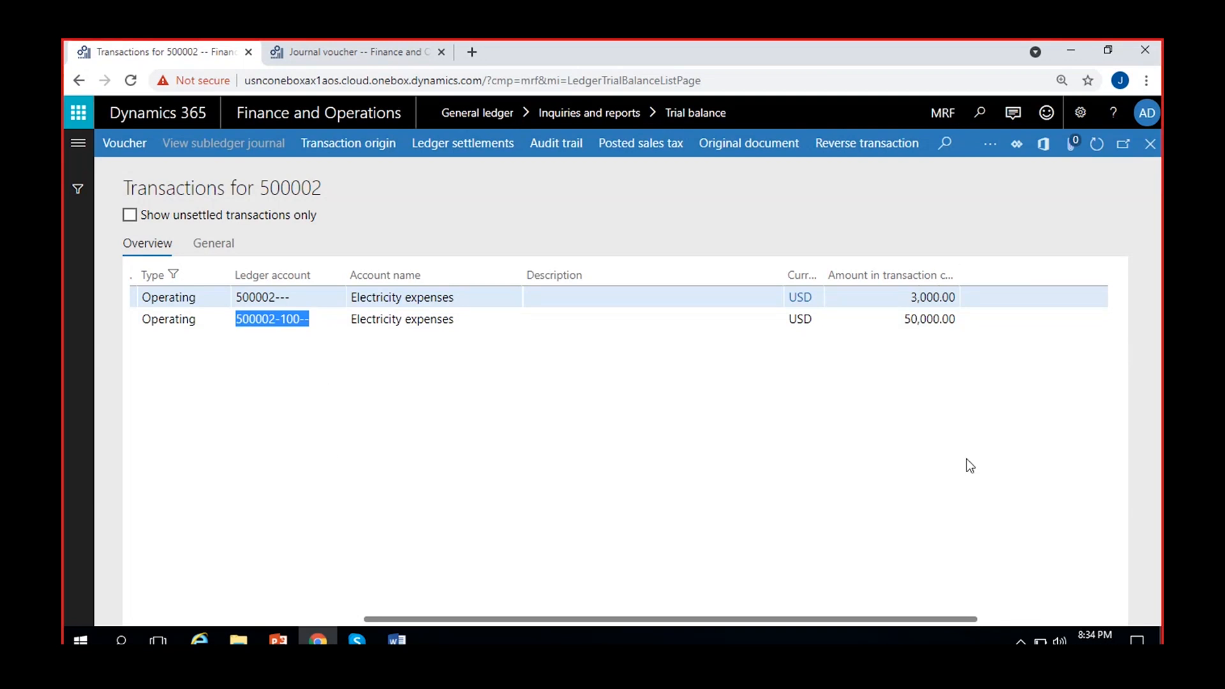
click(424, 379)
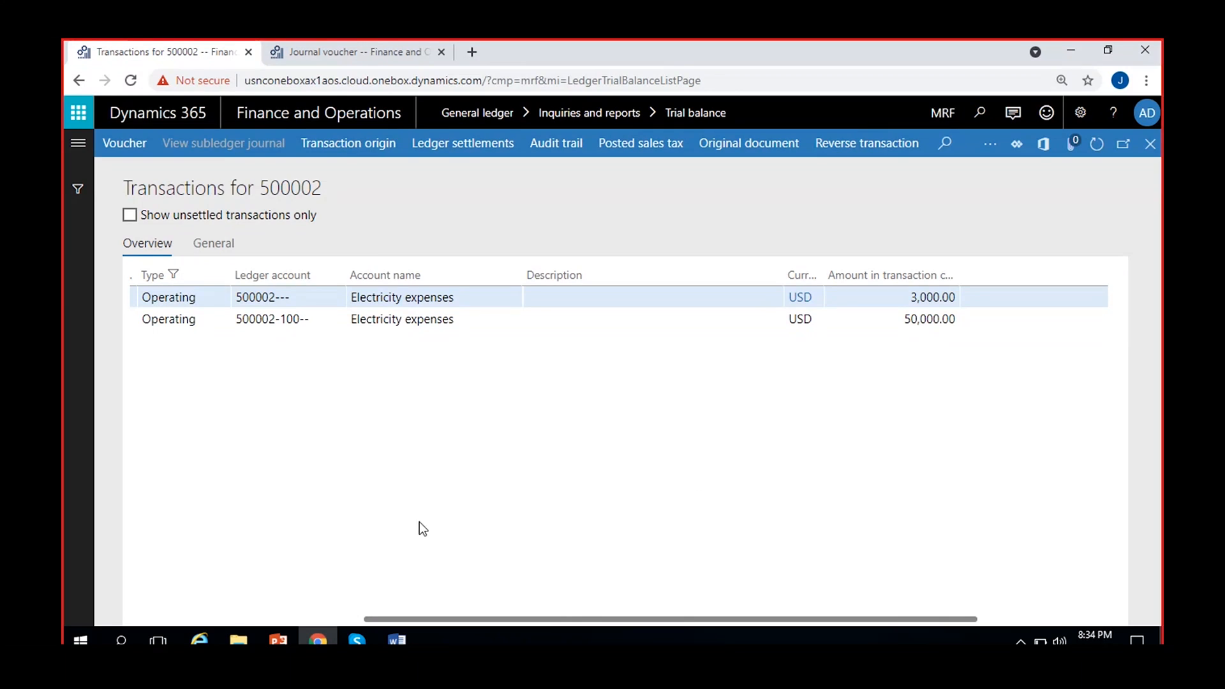
scroll(418, 522, left, 5)
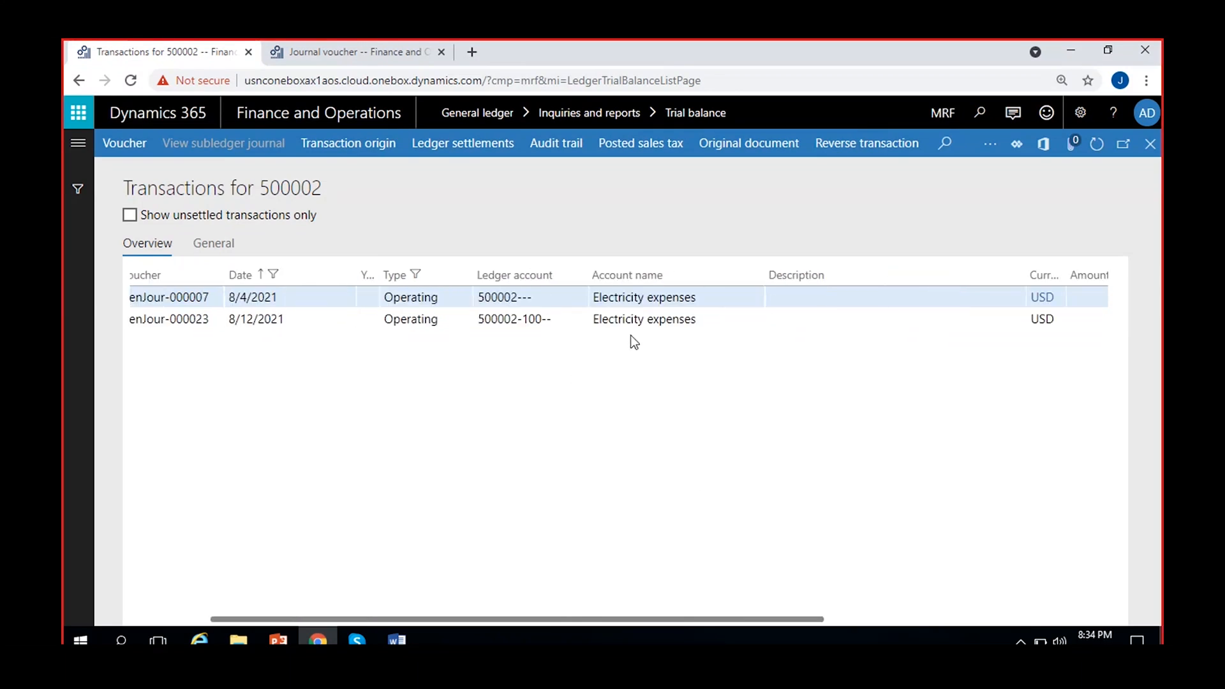
scroll(635, 344, right, 3)
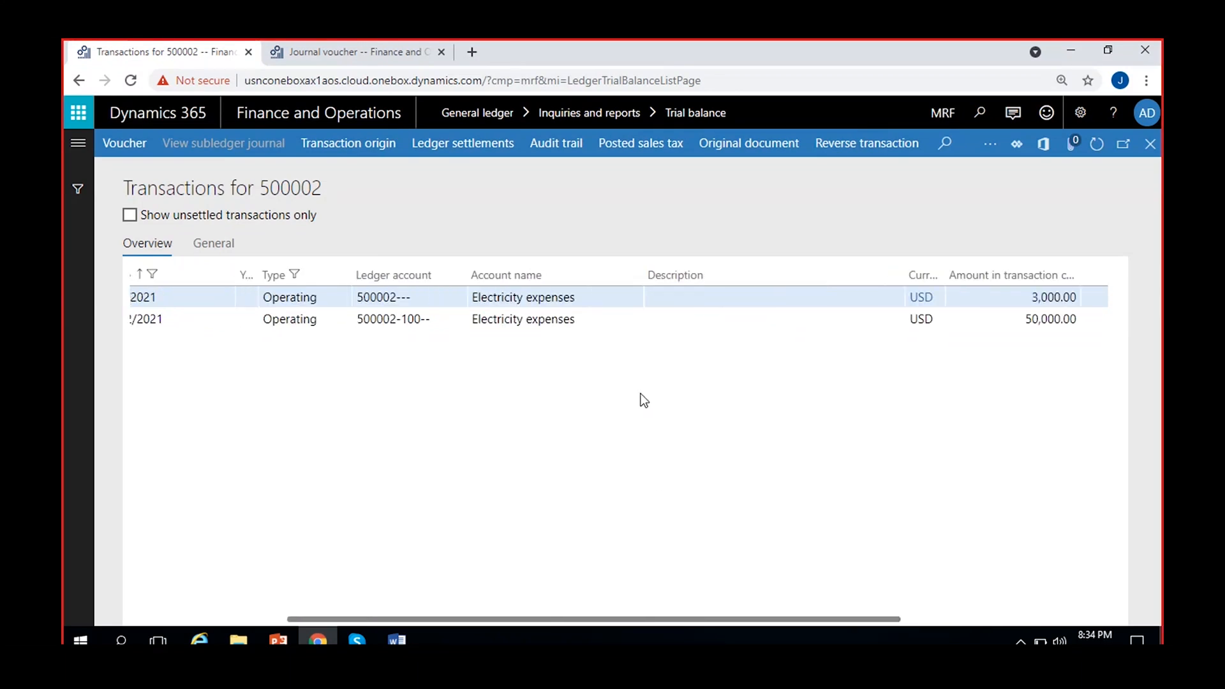
click(400, 297)
click(399, 298)
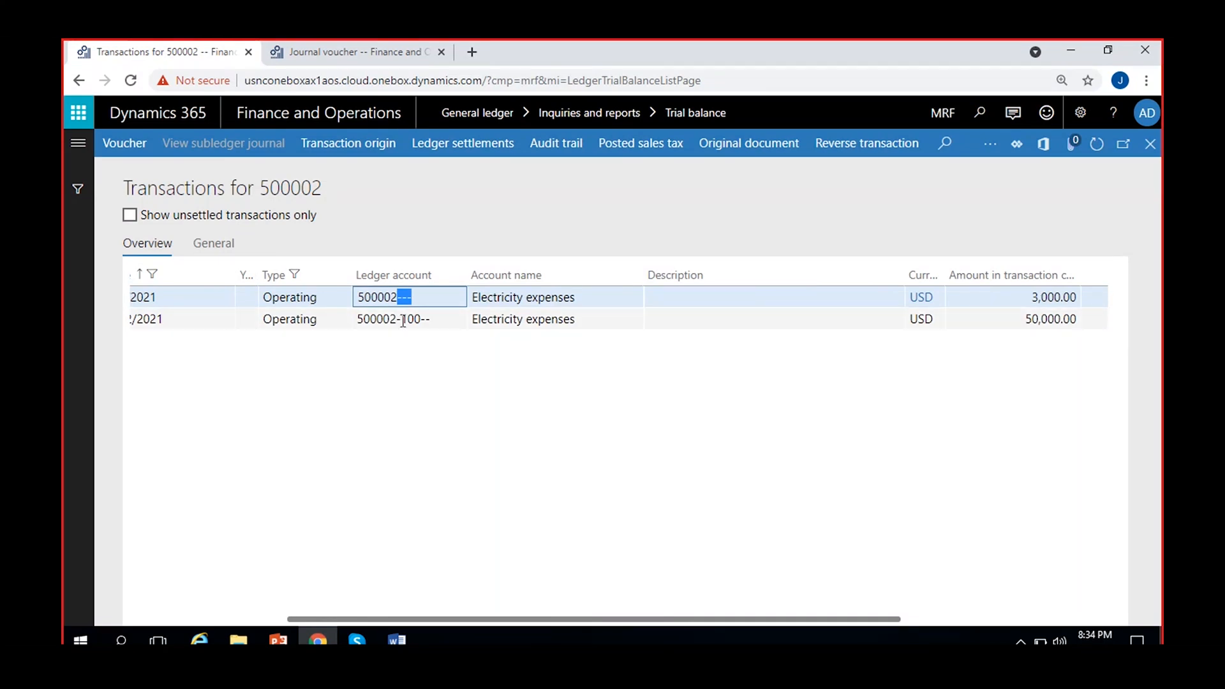
drag(401, 319, 421, 319)
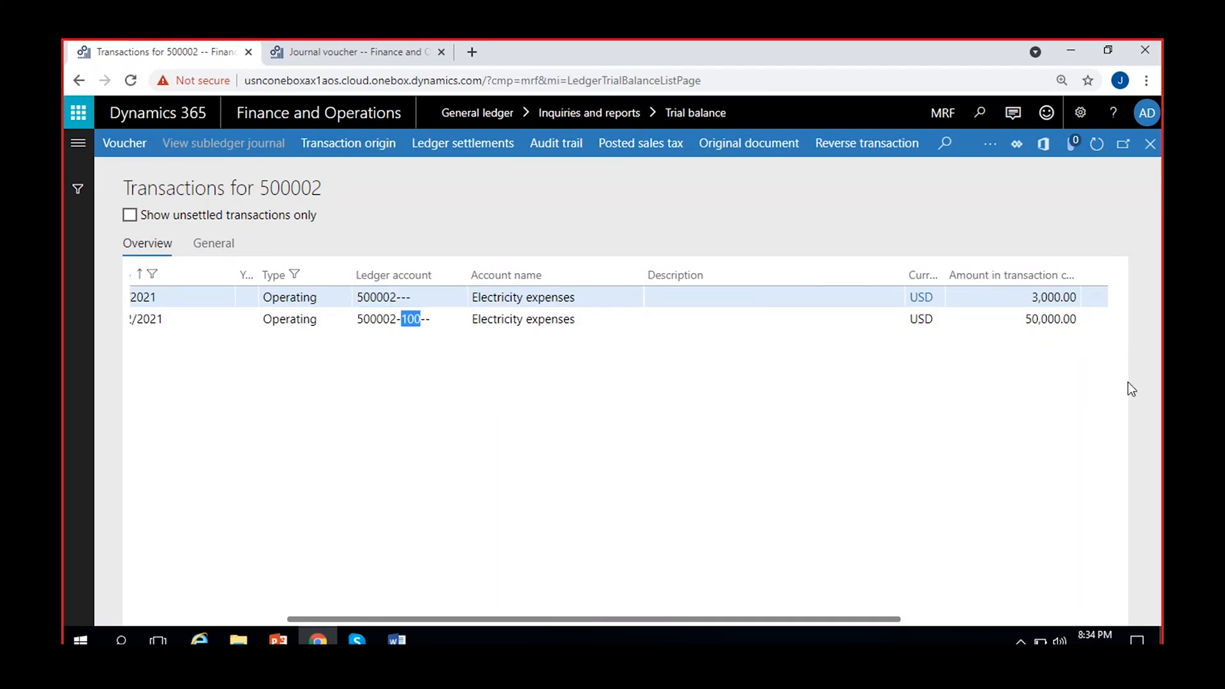
drag(1019, 324, 1071, 323)
click(1056, 392)
- Close the posted journal voucher in the other browser tab and open the Ledger allocation rules page of the General ledger
click(316, 44)
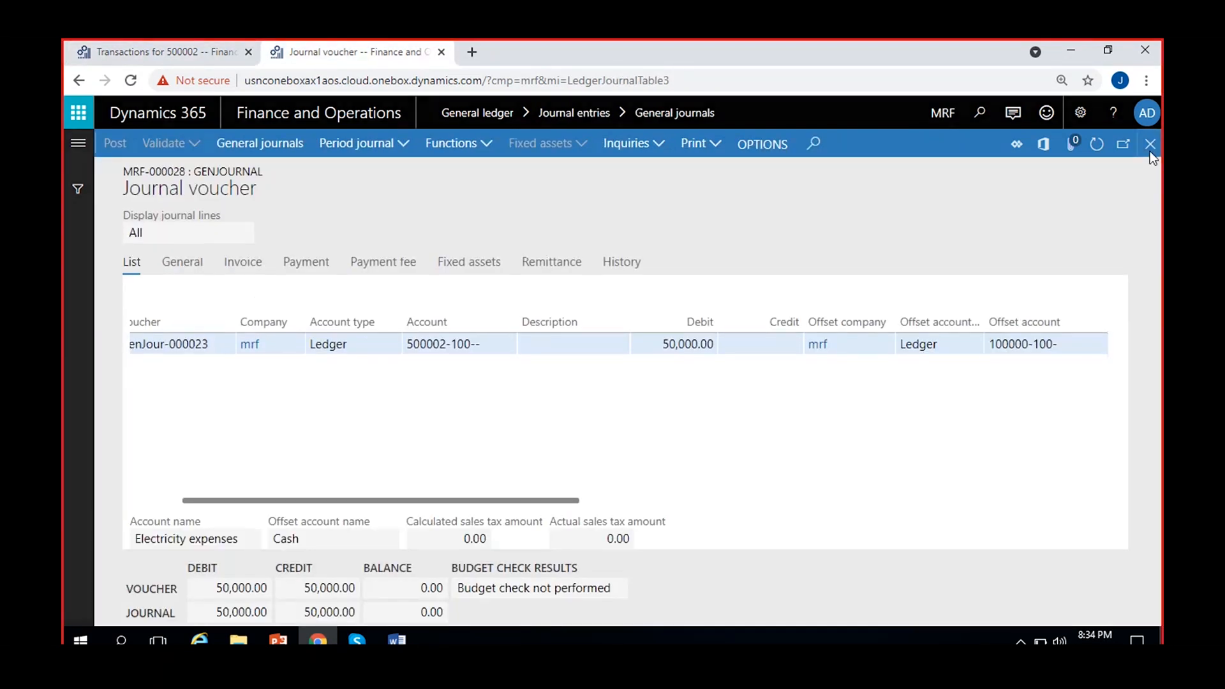
click(1150, 149)
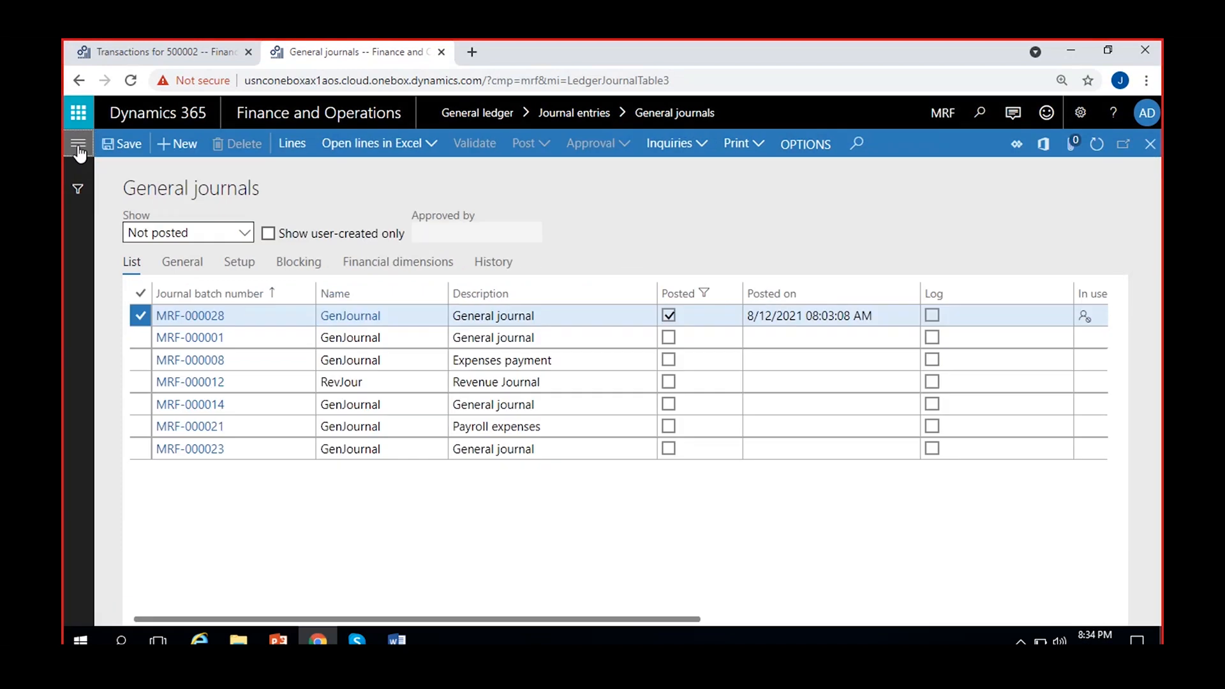
click(78, 146)
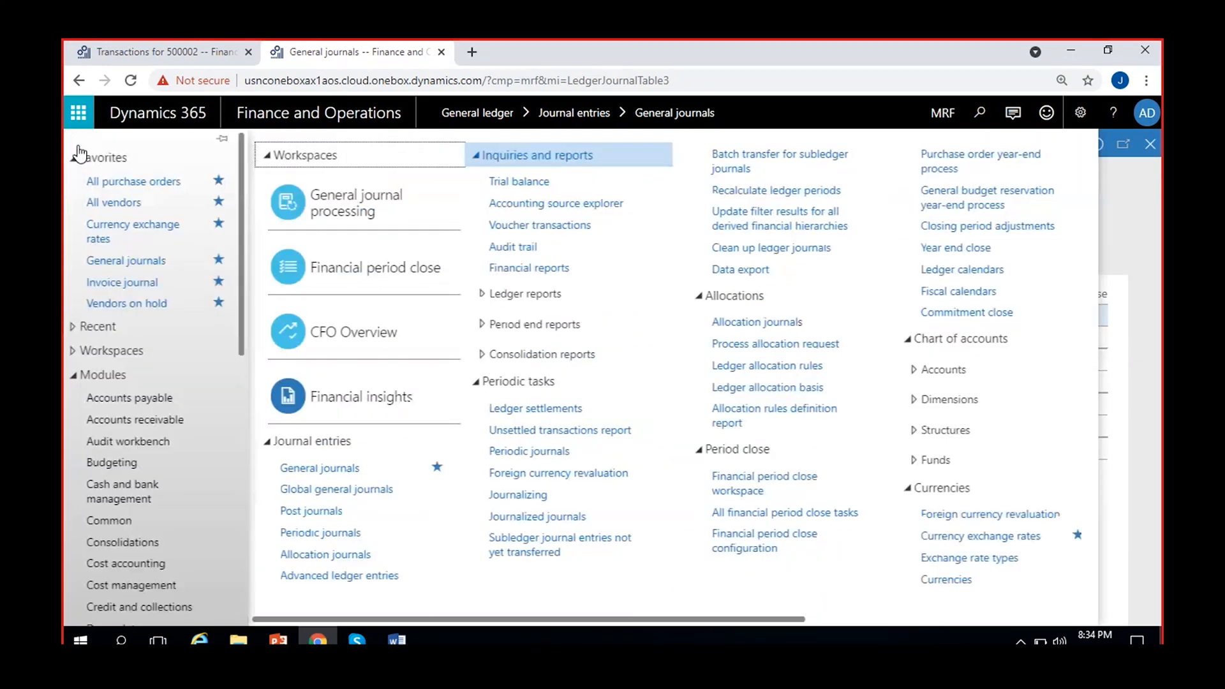
click(756, 366)
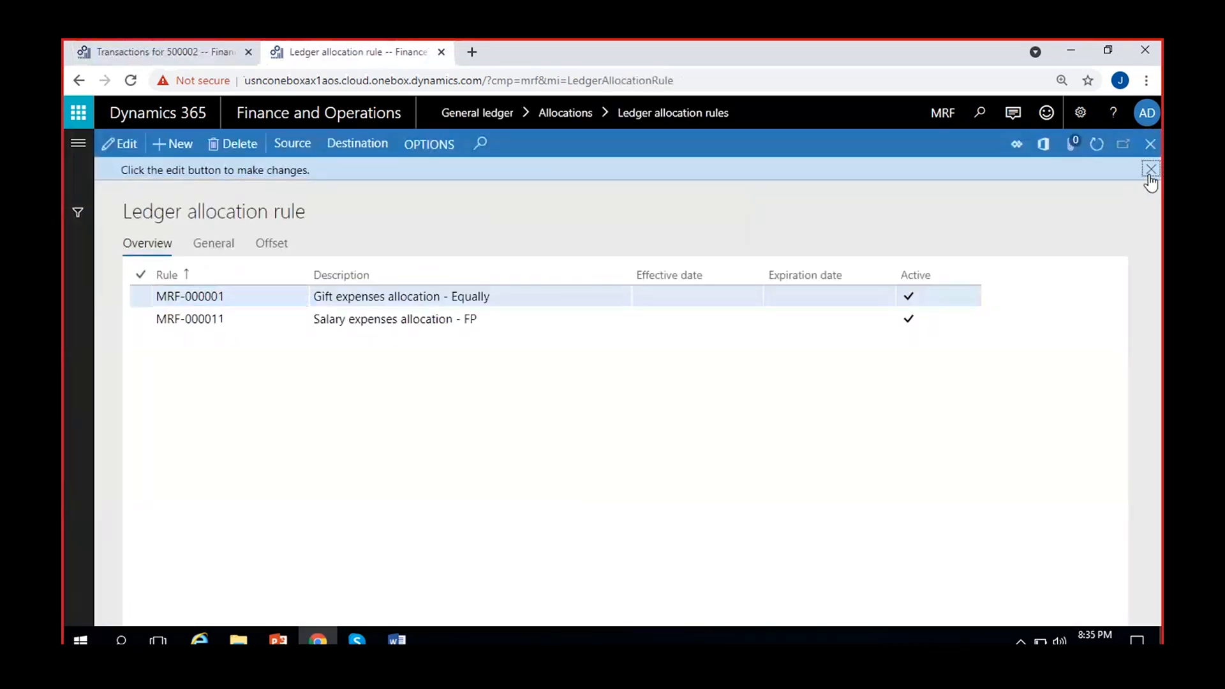
click(1151, 170)
- Create a new ledger allocation rule described as "Electricity expenses-Hyd-FW" and make it active
click(172, 144)
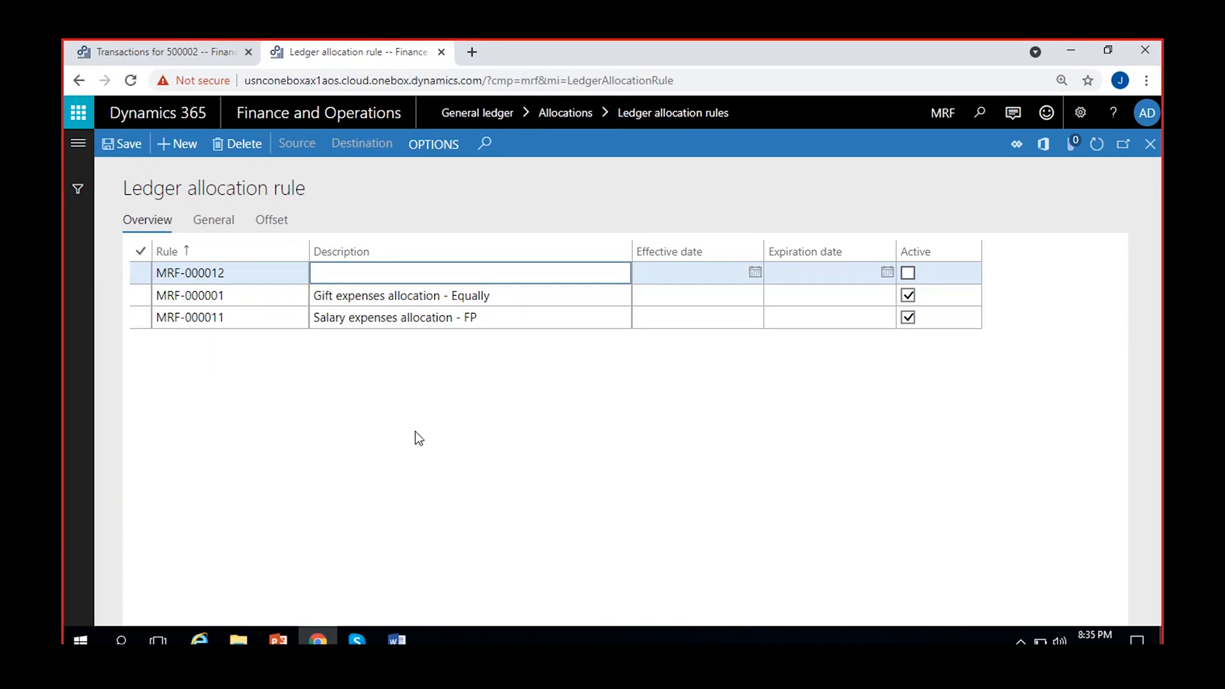
text(Electicity expenses)
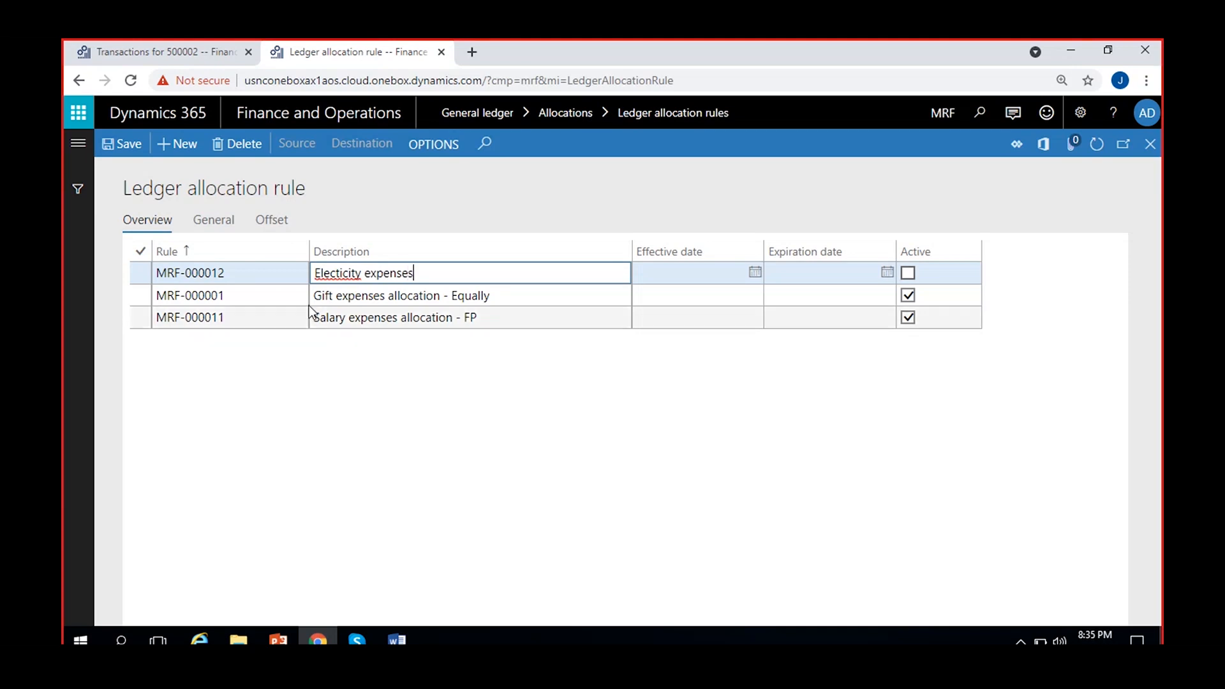
click(344, 273)
right_click(343, 273)
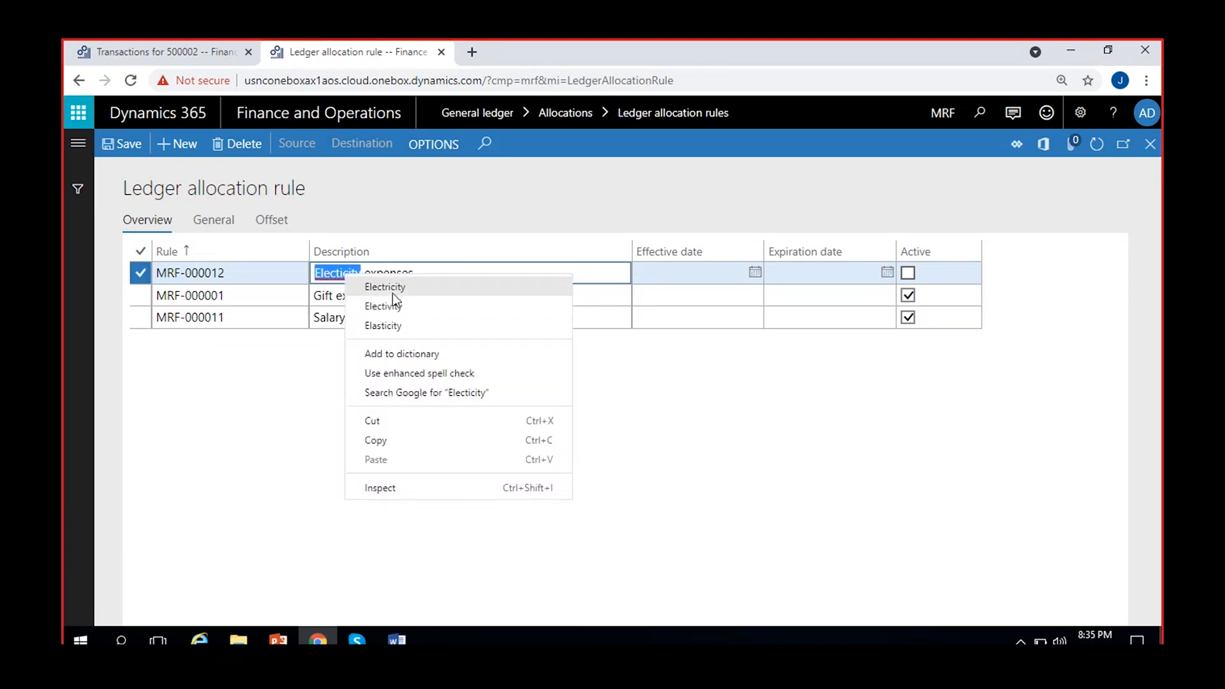
click(391, 291)
text(-)
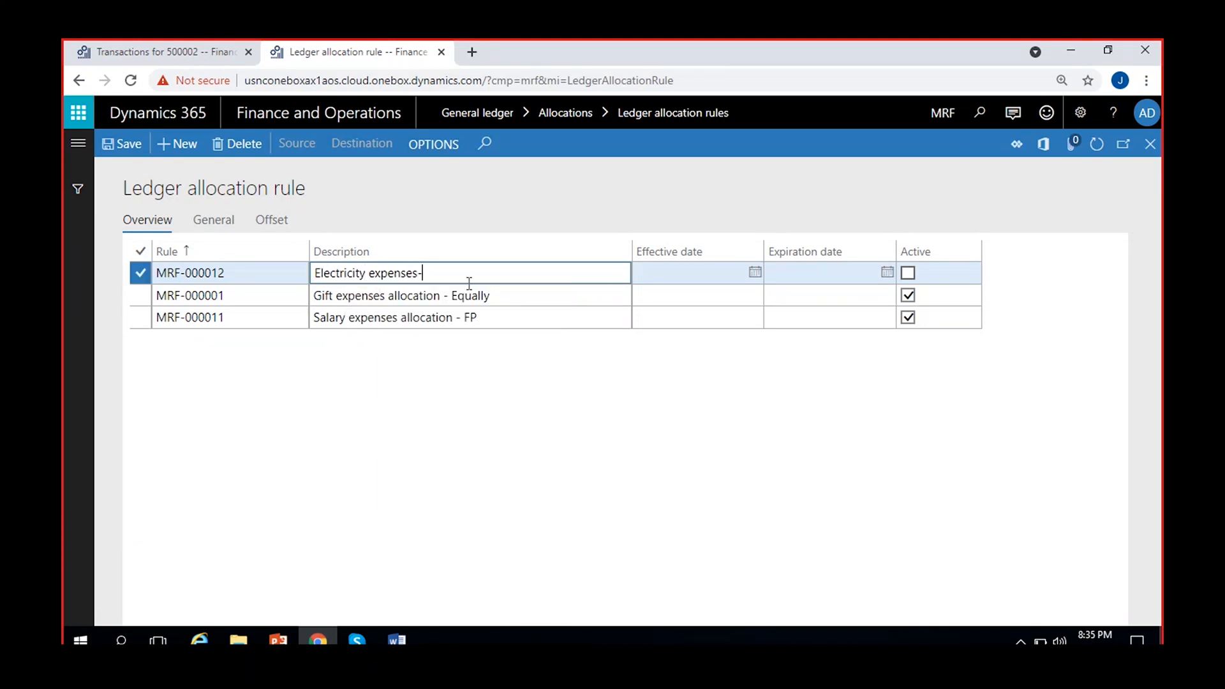
text(Hyd-FW)
click(915, 277)
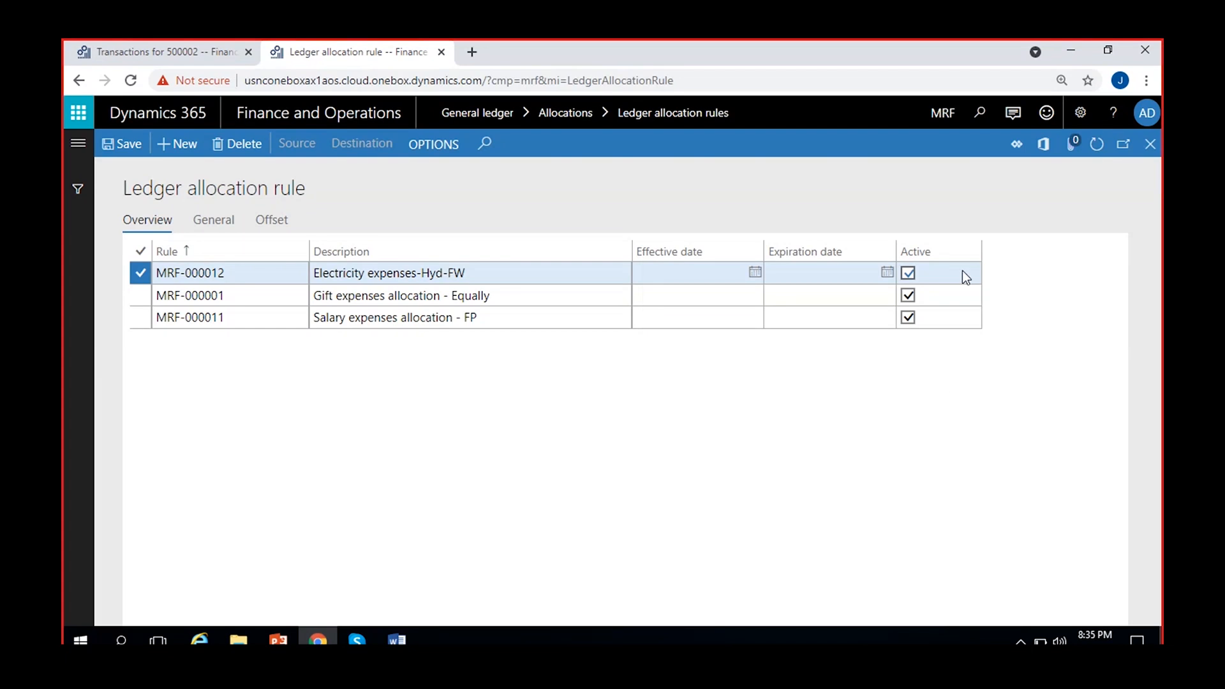
- Set the rule's allocation method to Fixed weight and its journal name to AllocJou
click(216, 224)
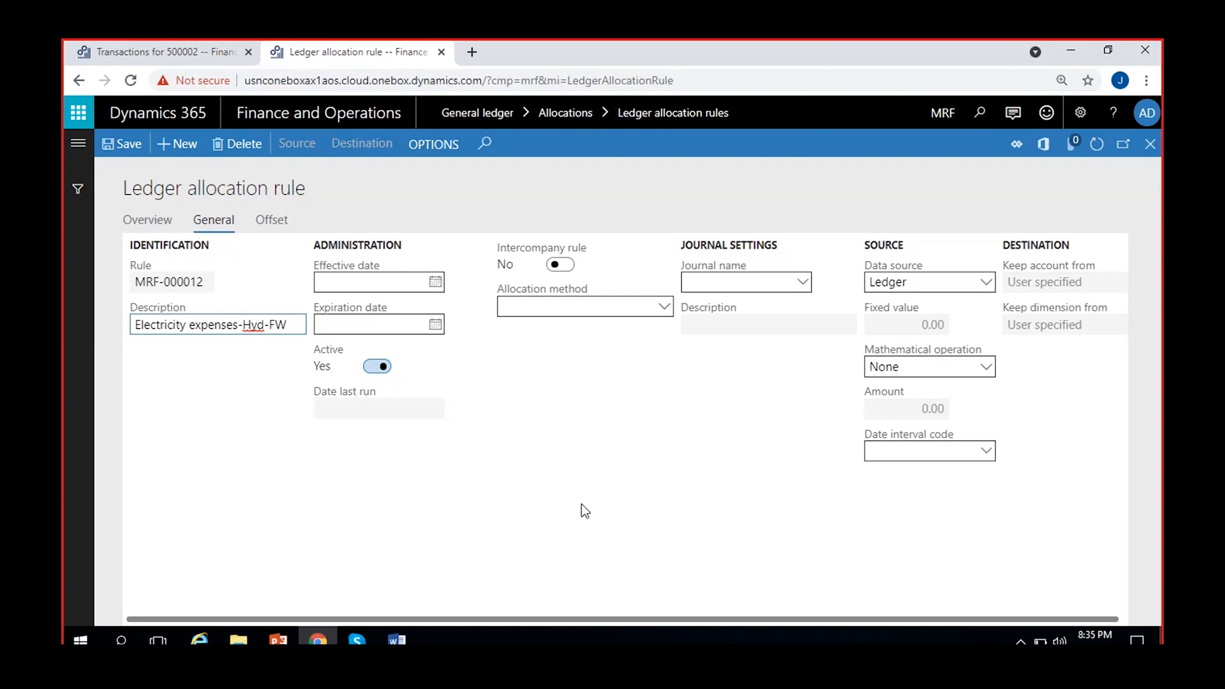
click(606, 306)
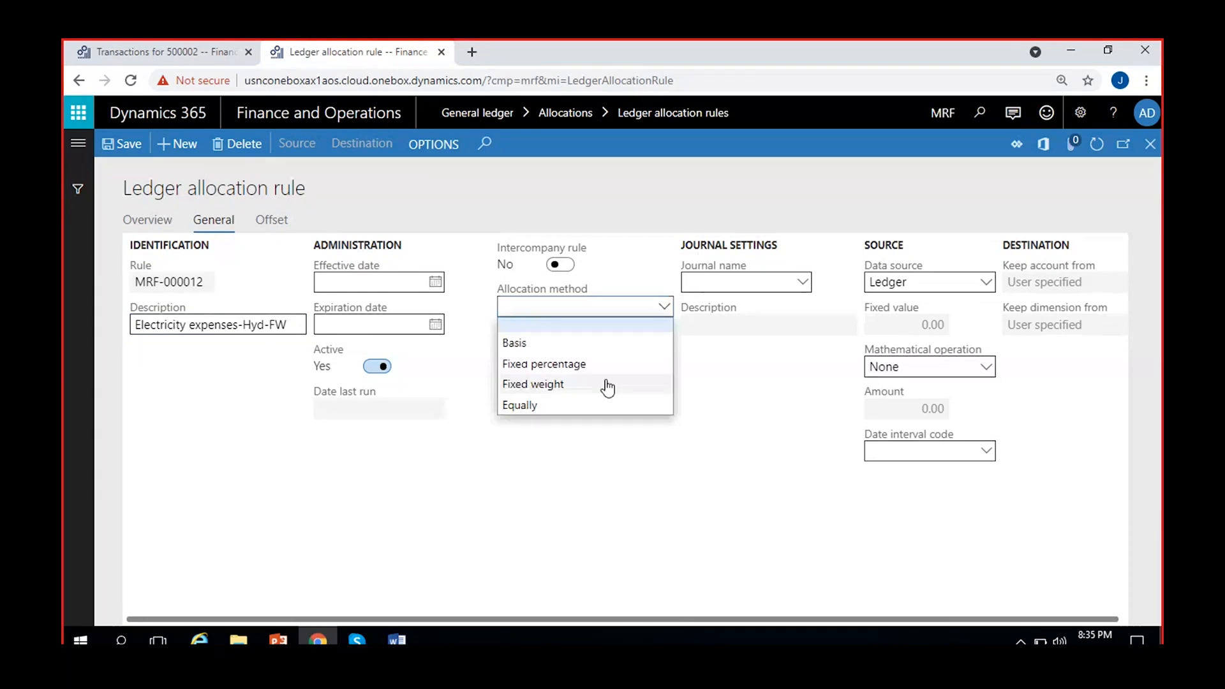
click(608, 385)
click(734, 281)
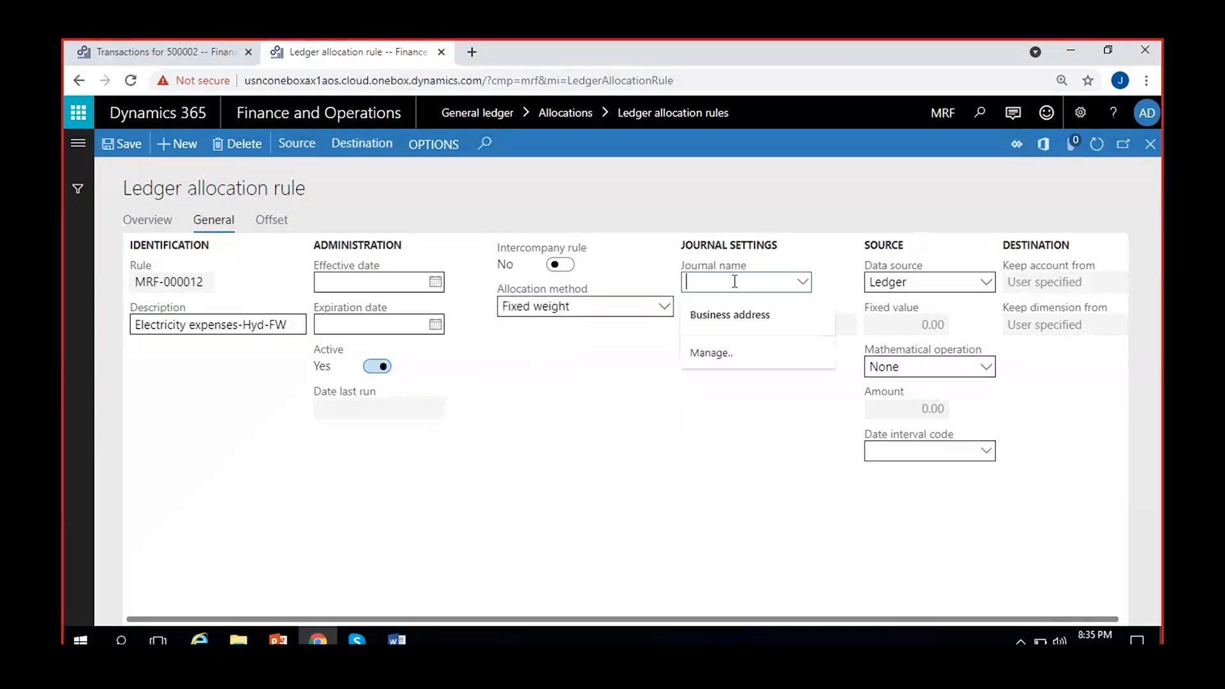
click(803, 282)
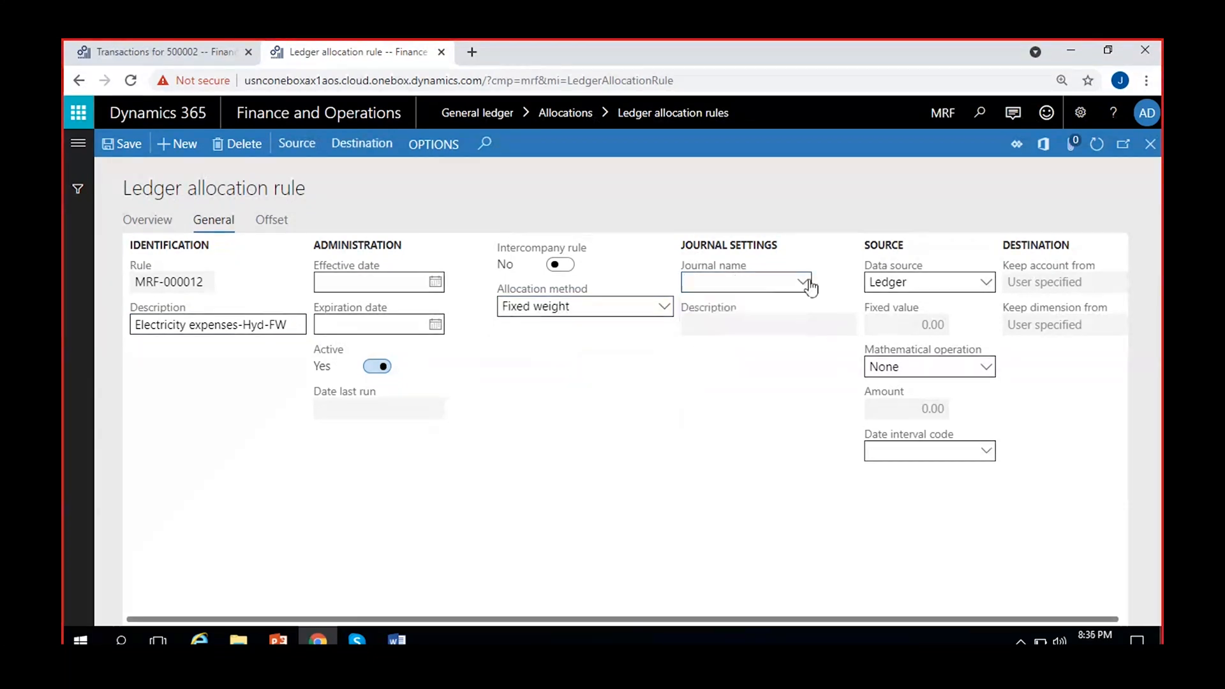
click(804, 284)
click(776, 326)
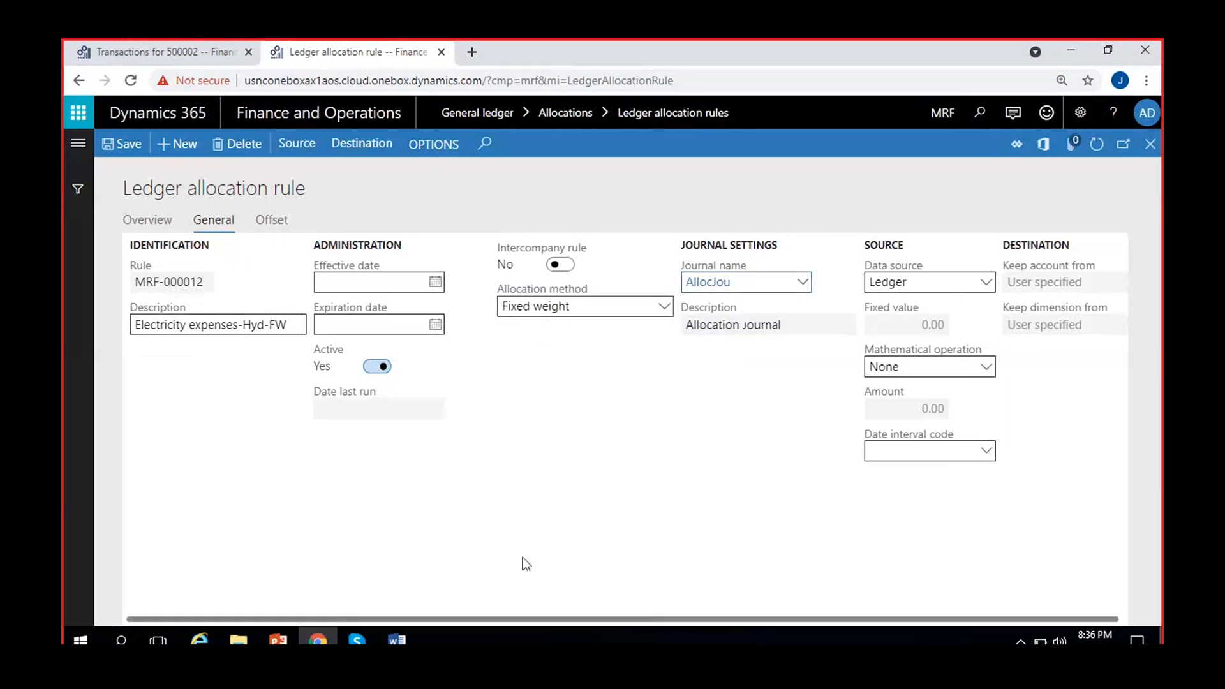
- Open the rule's source setup and set the Main account source criteria to 500002, Electricity expenses
click(301, 151)
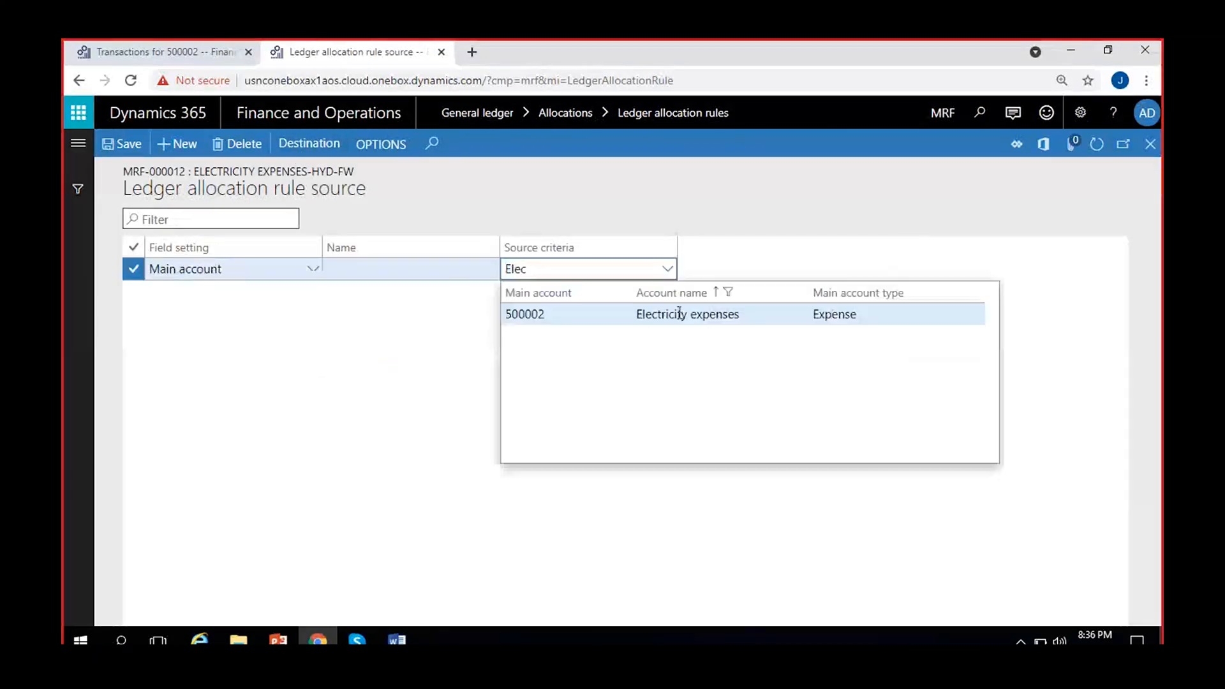
click(678, 313)
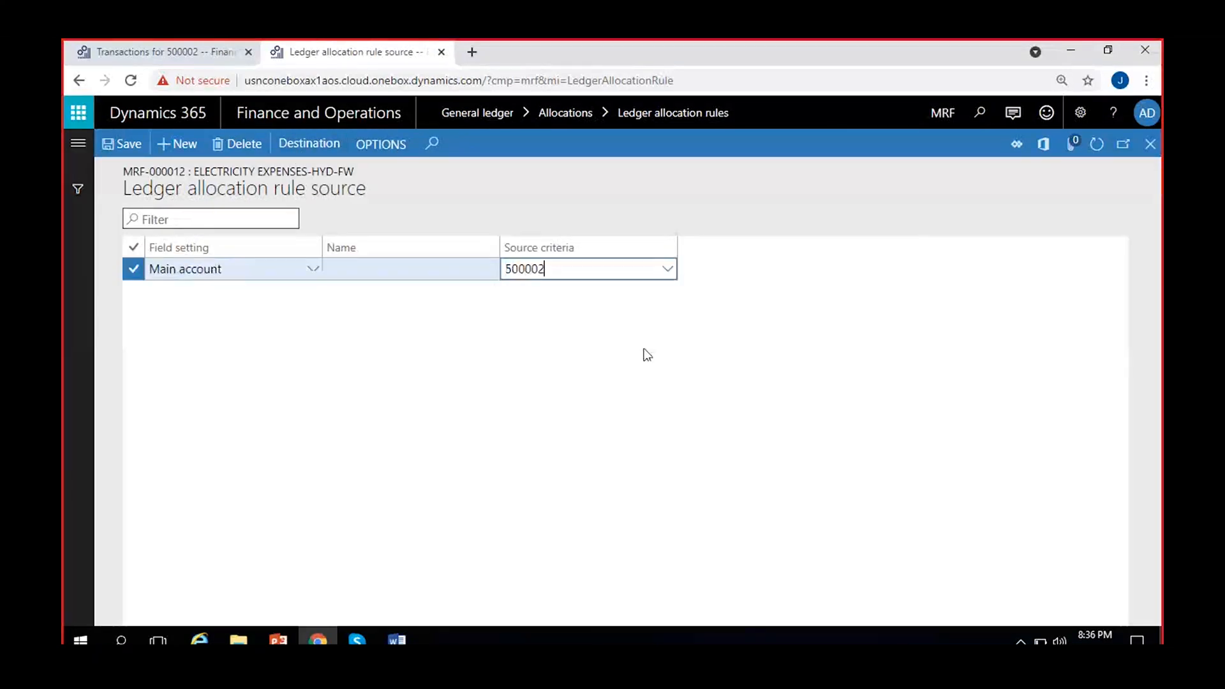
click(584, 356)
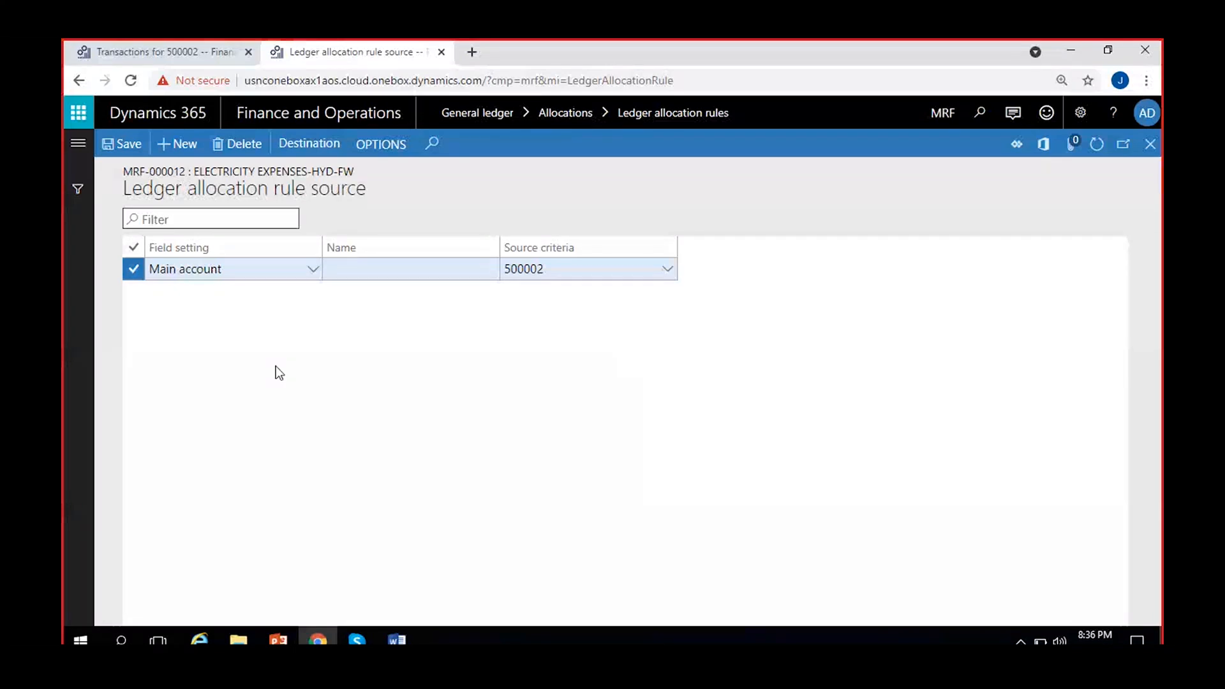
- Add a source line with field setting Financial dimension, name MRF_Location and source criteria 100 (Hyderabad)
click(179, 145)
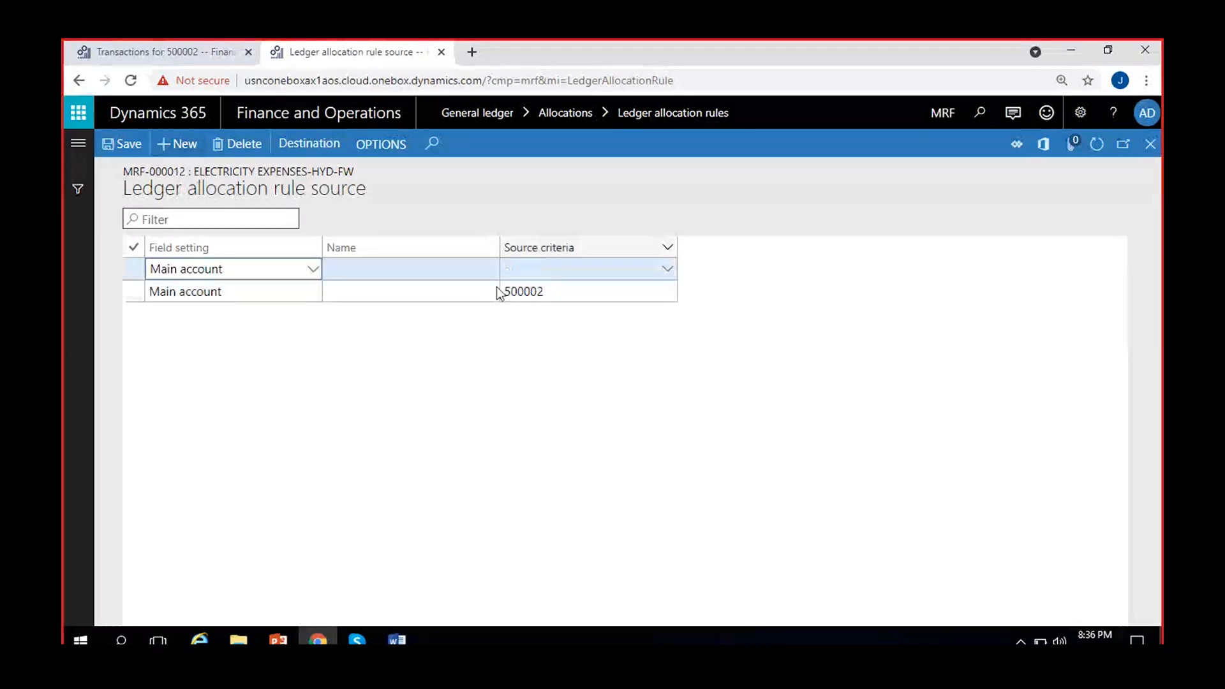
click(313, 270)
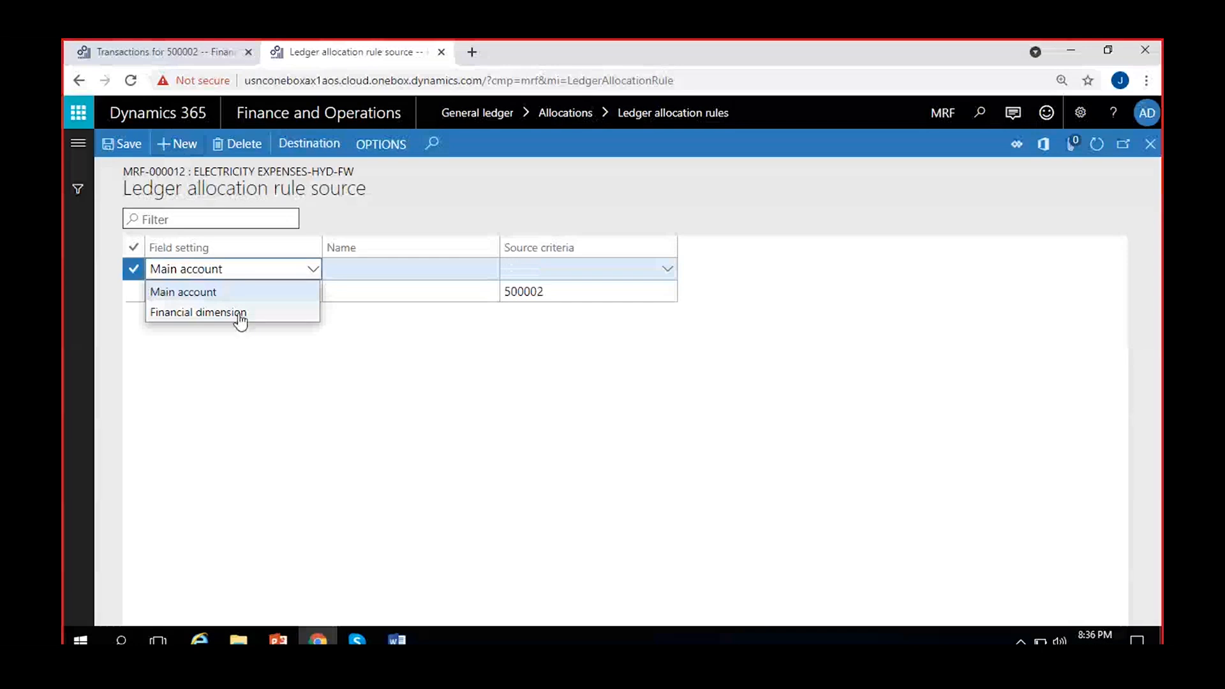
click(239, 314)
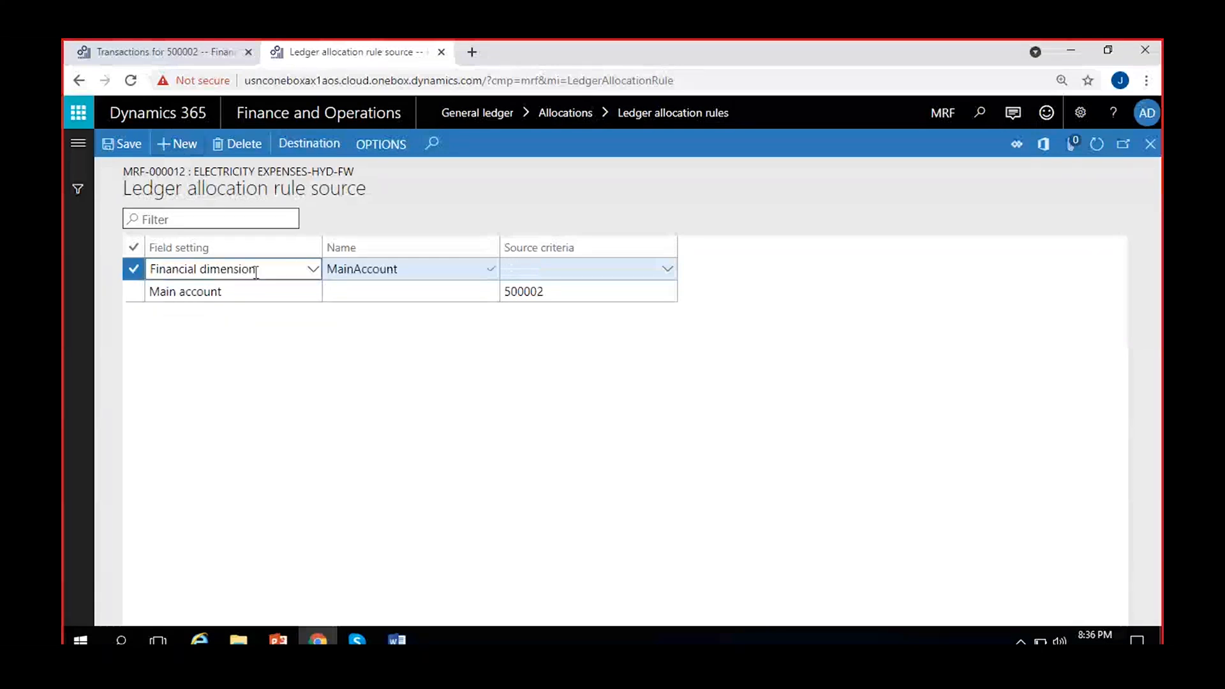
click(488, 274)
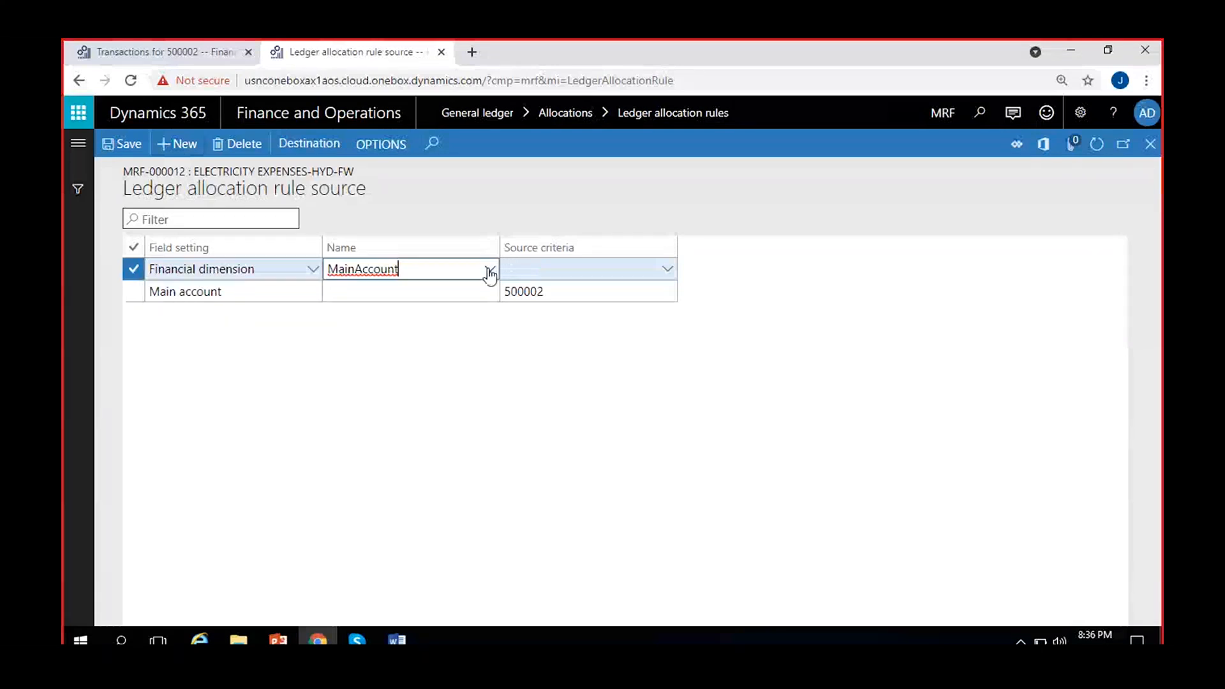
click(489, 271)
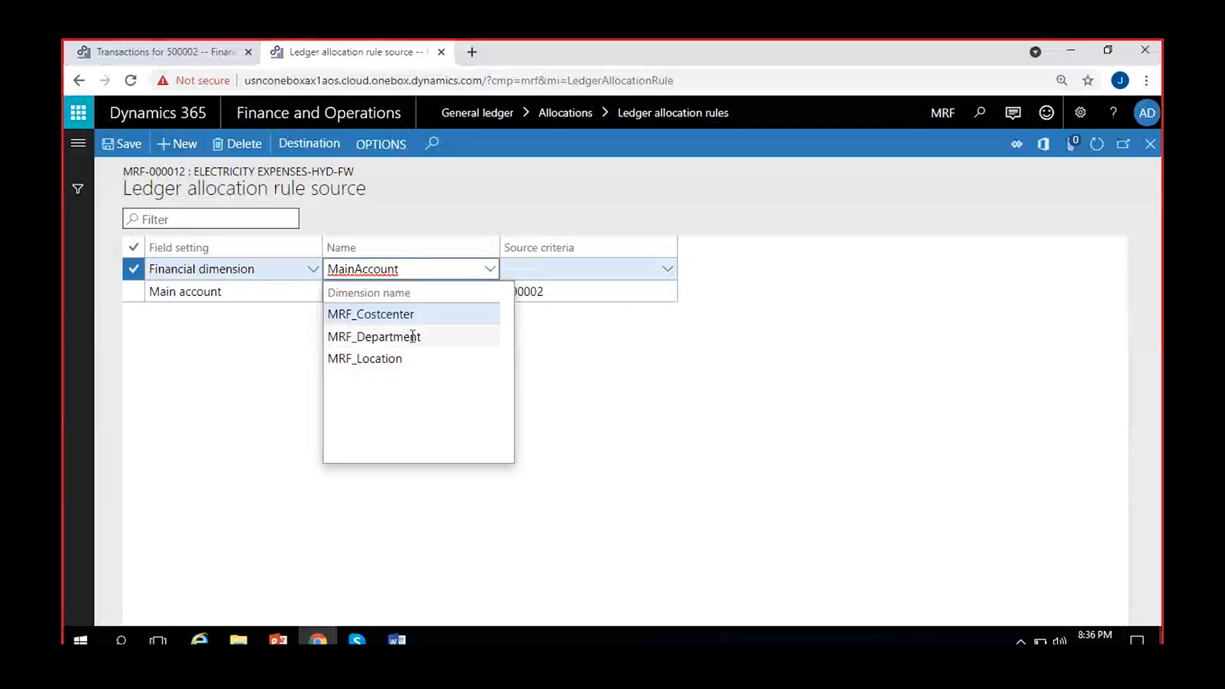
click(403, 357)
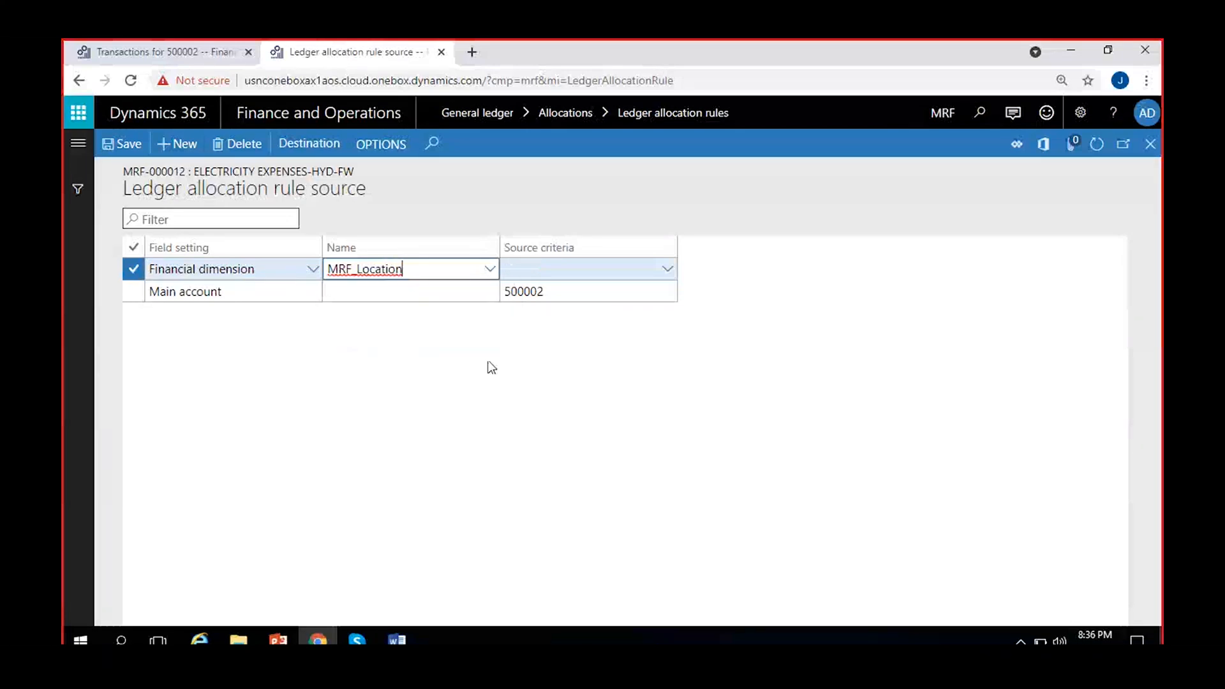
click(541, 269)
click(668, 273)
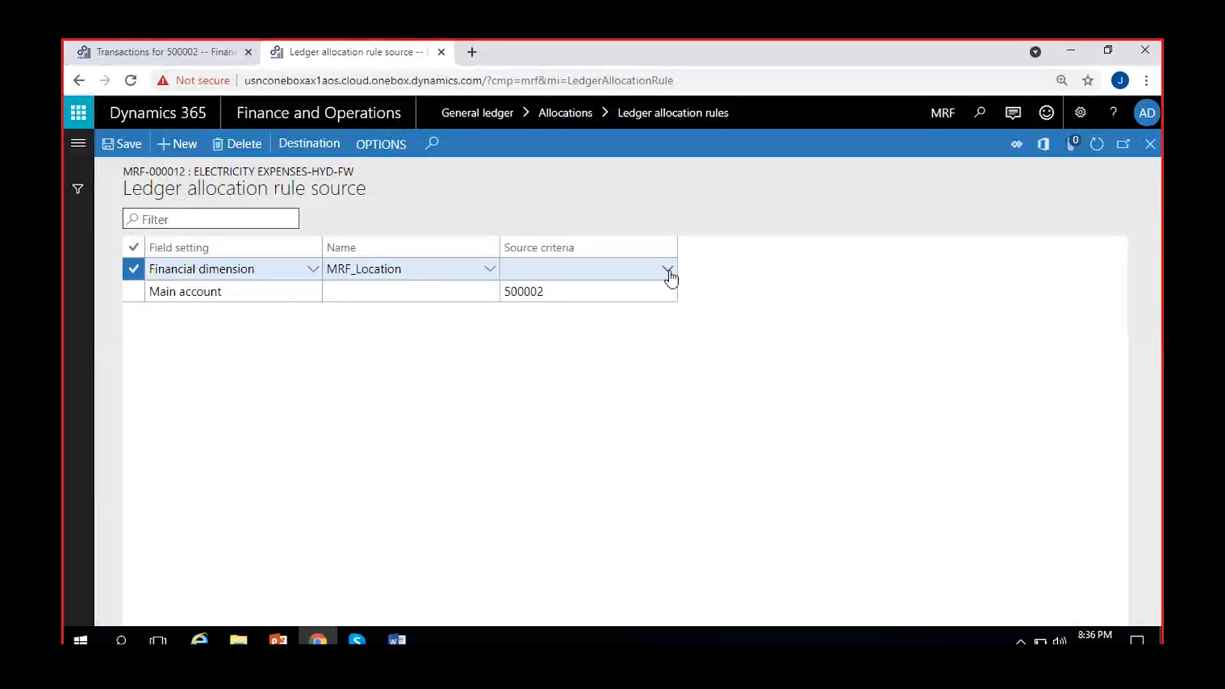
click(668, 271)
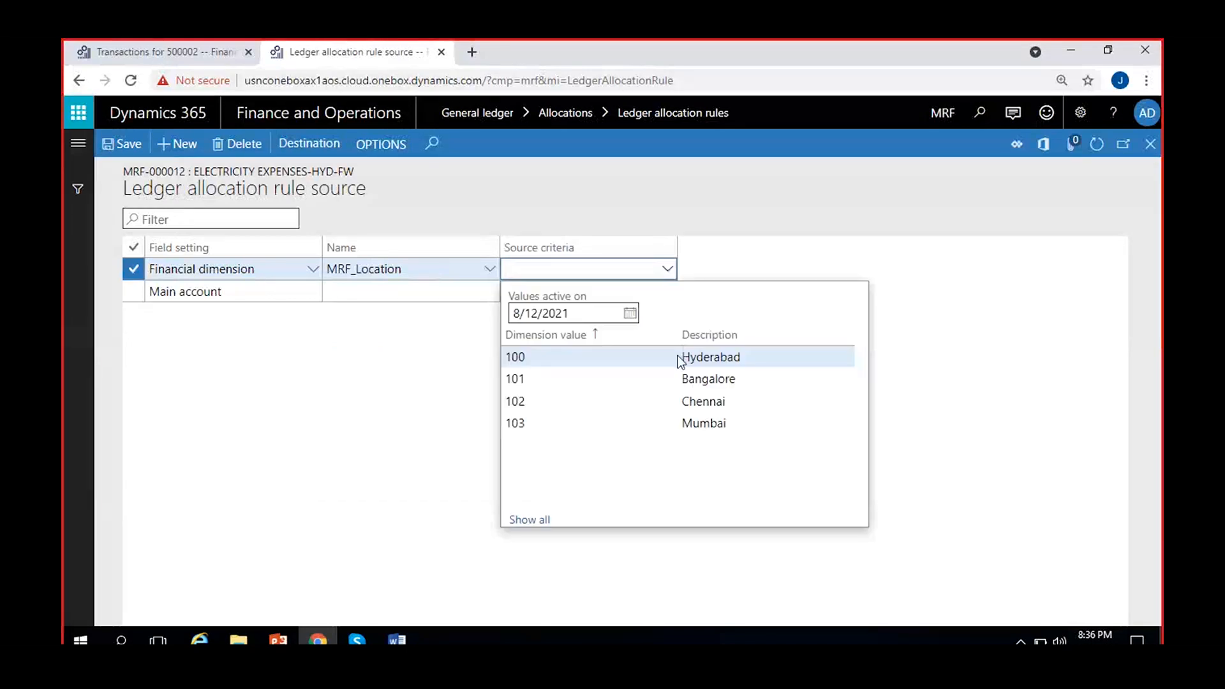
click(680, 358)
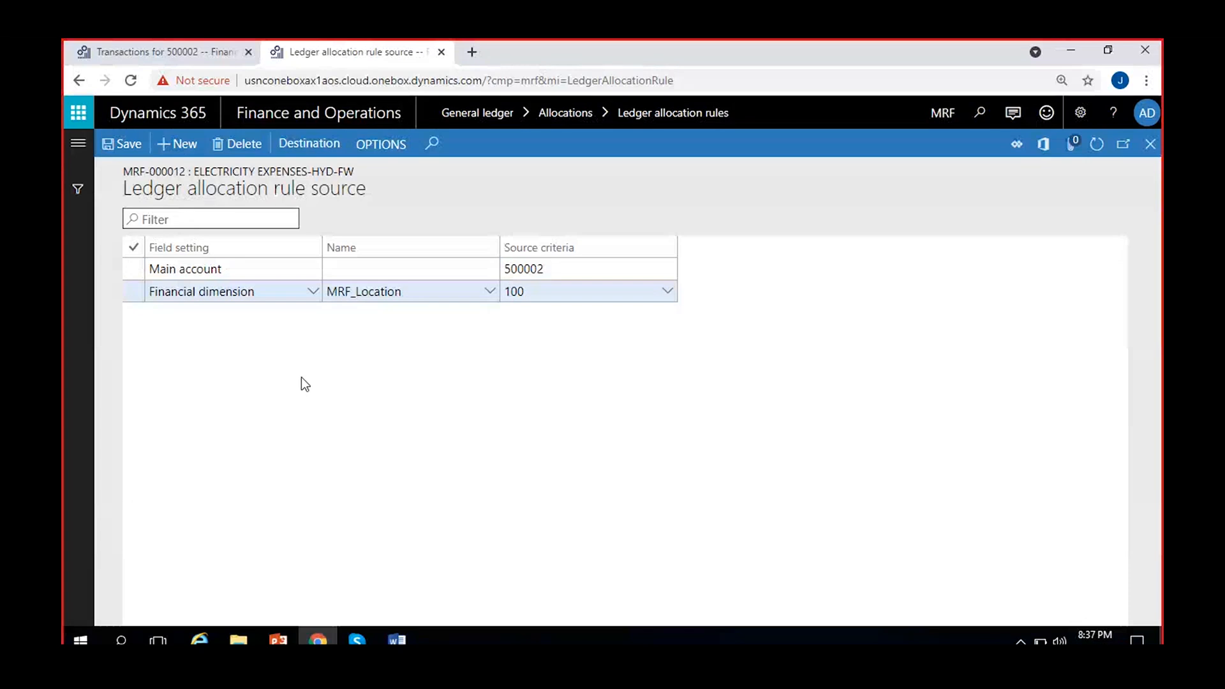
- Delete the MRF_Location source line and recreate it as a Financial dimension line with source criteria 100, refreshing the list
click(135, 293)
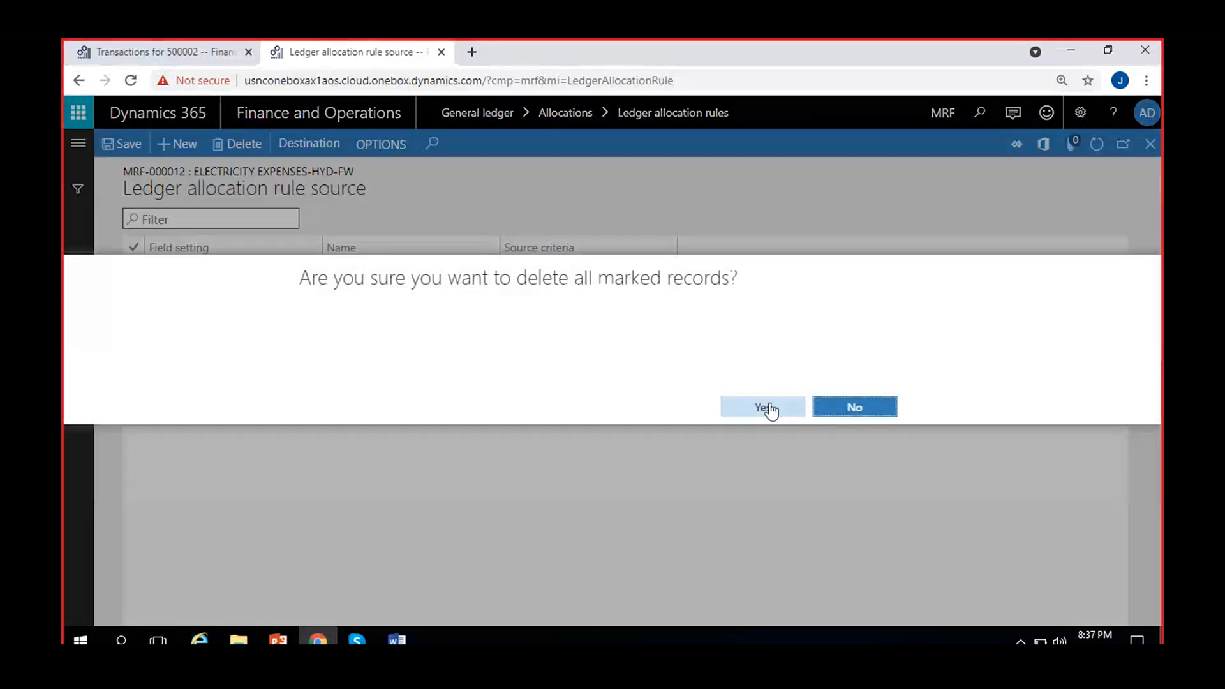
click(765, 407)
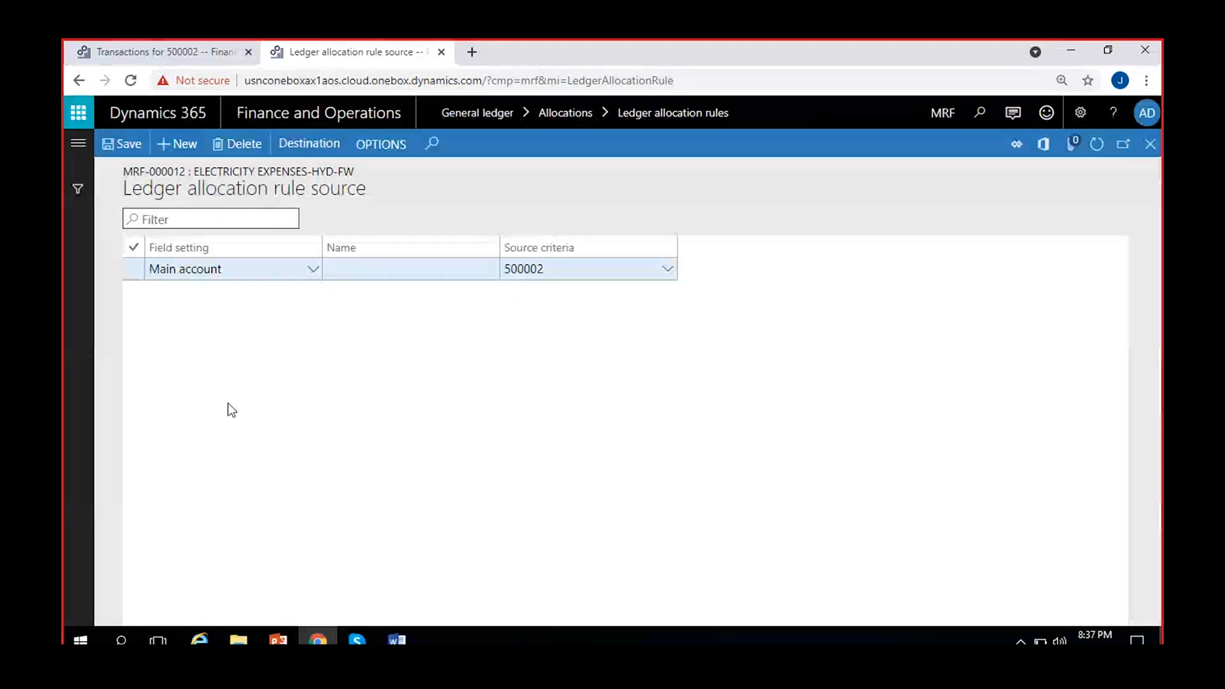
click(178, 152)
click(312, 271)
click(223, 312)
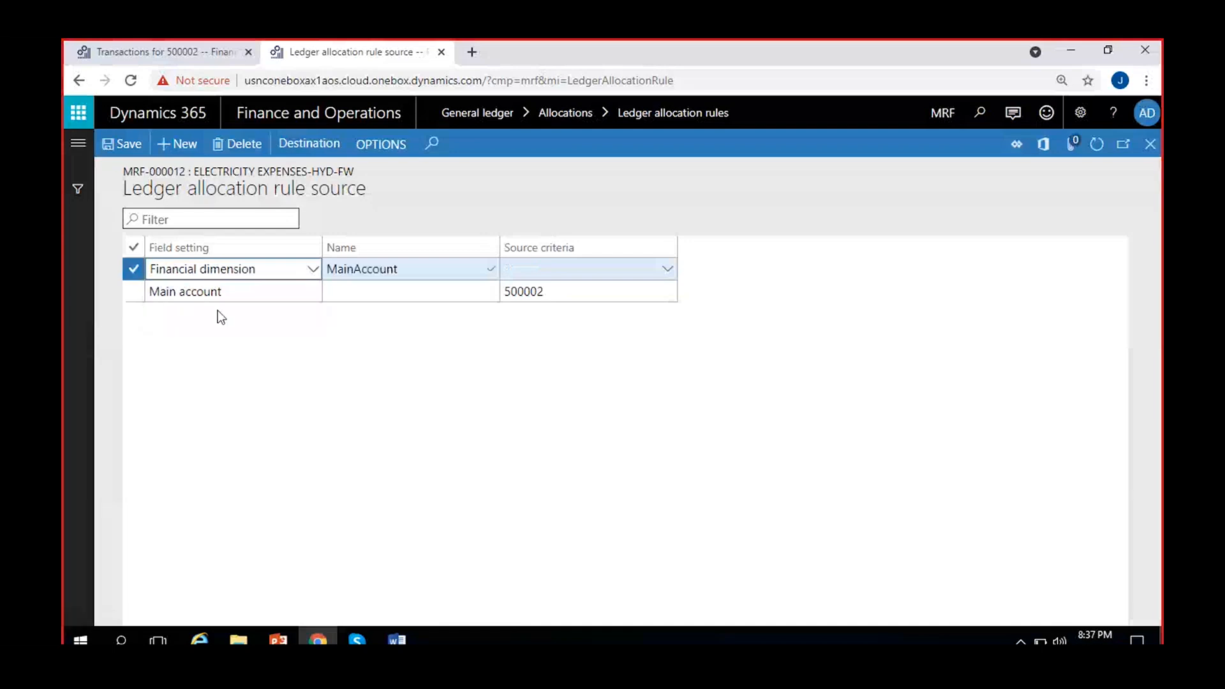
click(475, 268)
click(488, 271)
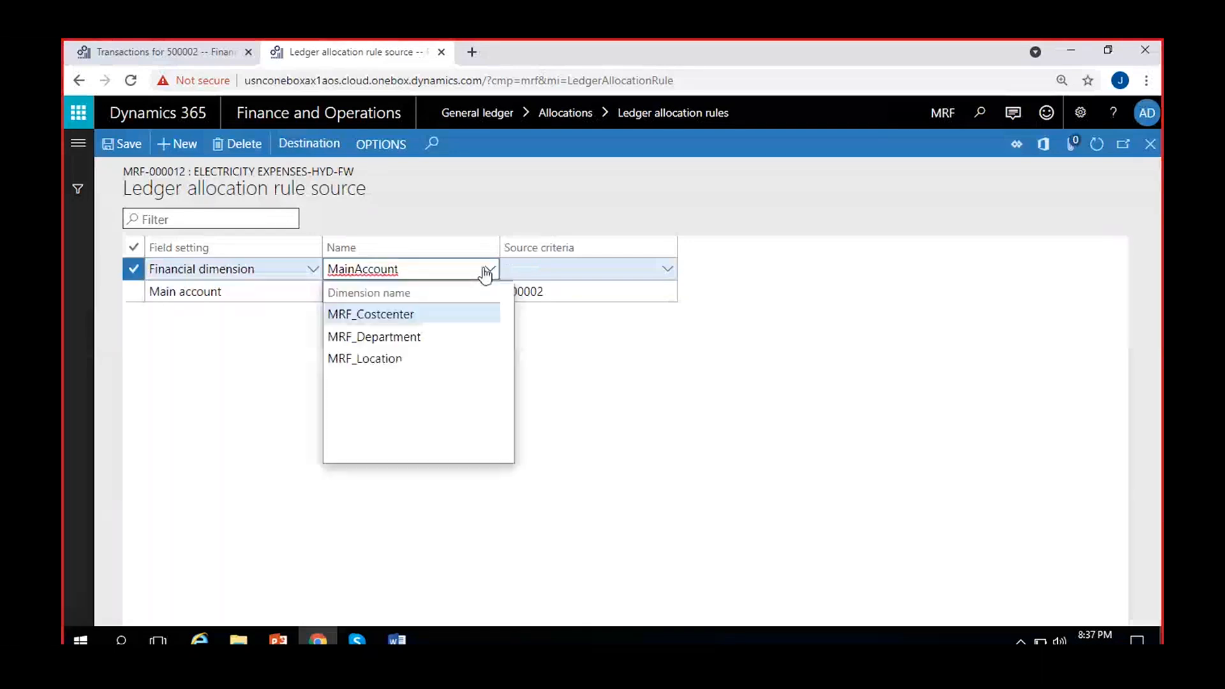
click(365, 359)
click(563, 270)
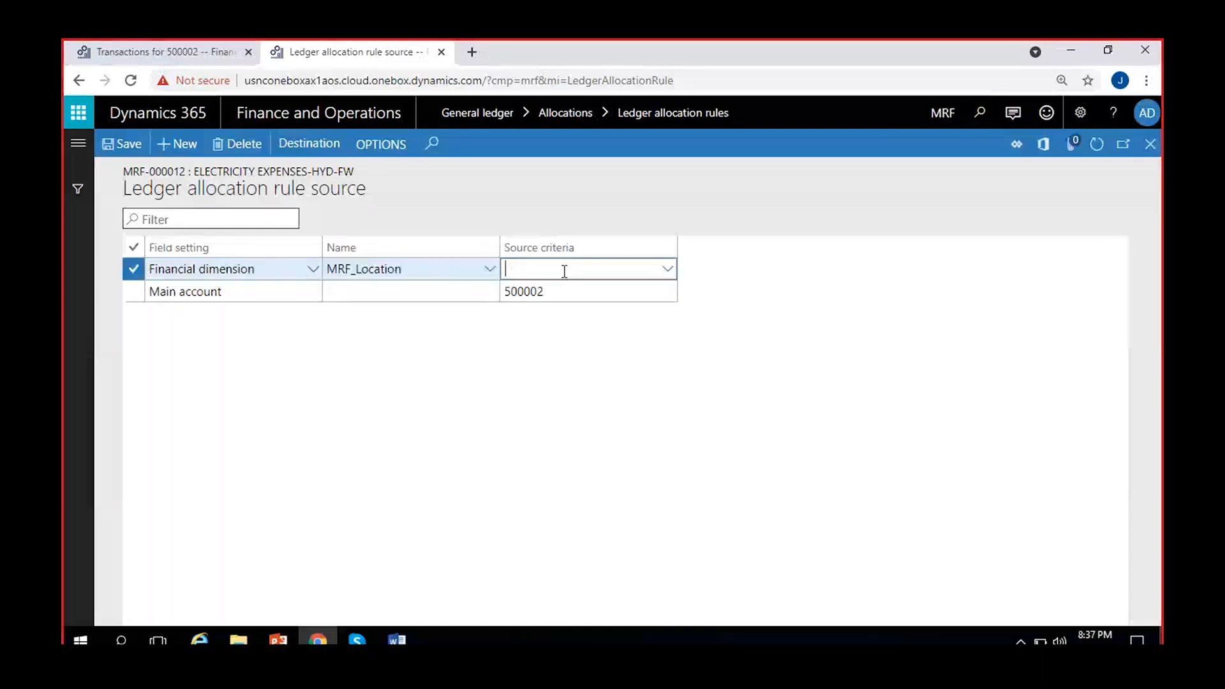
click(668, 270)
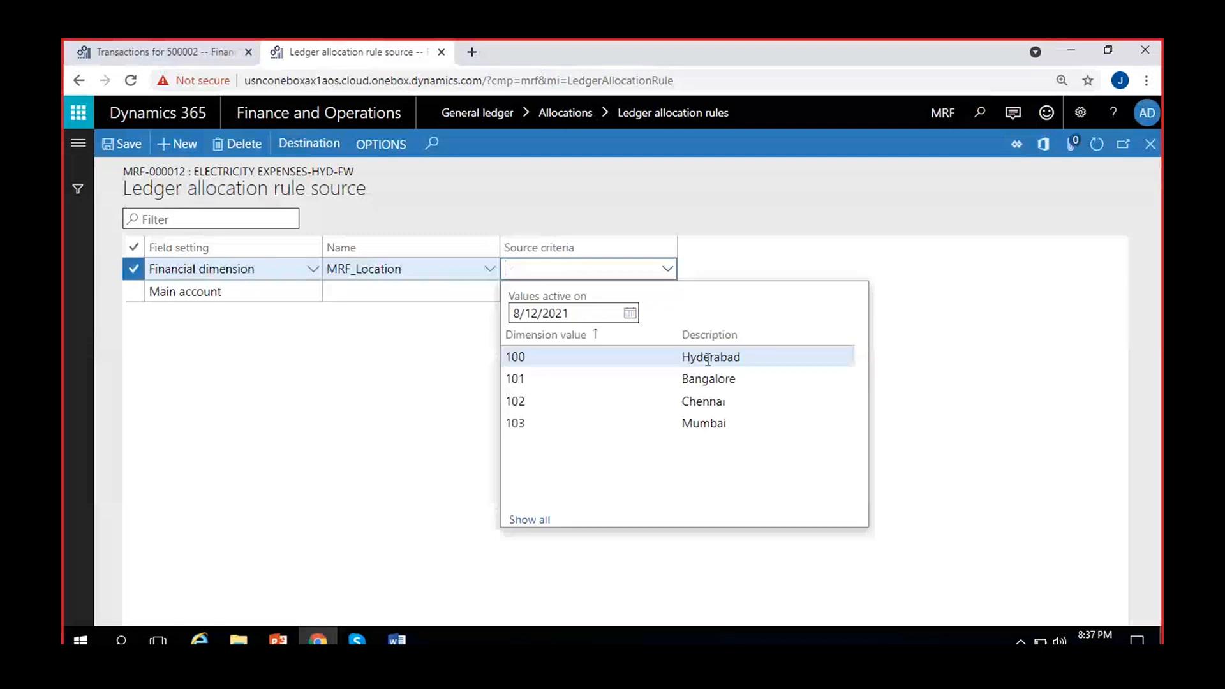
click(708, 358)
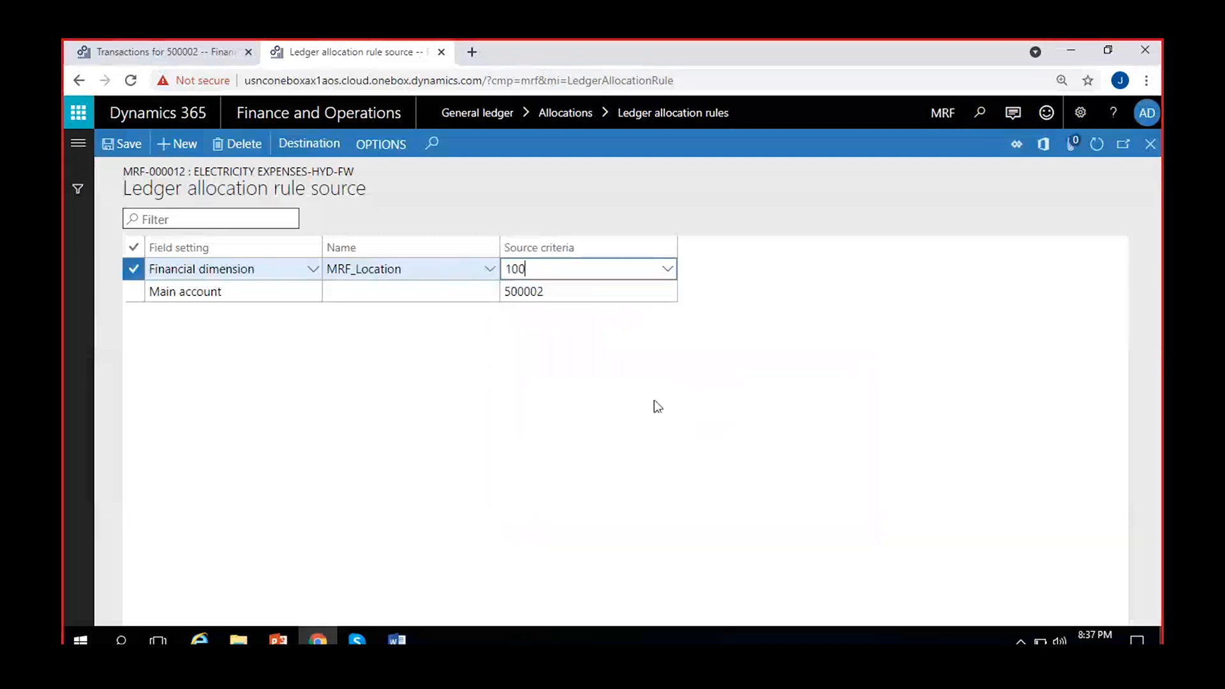
click(1095, 153)
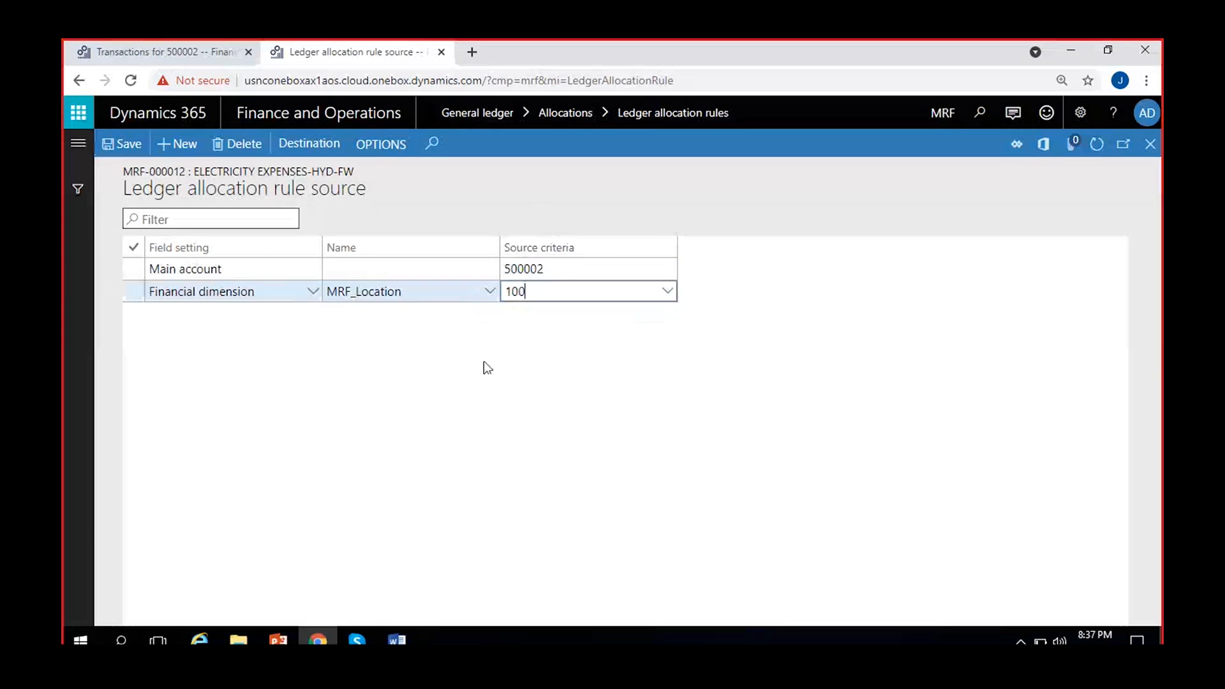
- Check the ledger account and amount of the location 100 electricity entry in the transactions for 500002
click(182, 45)
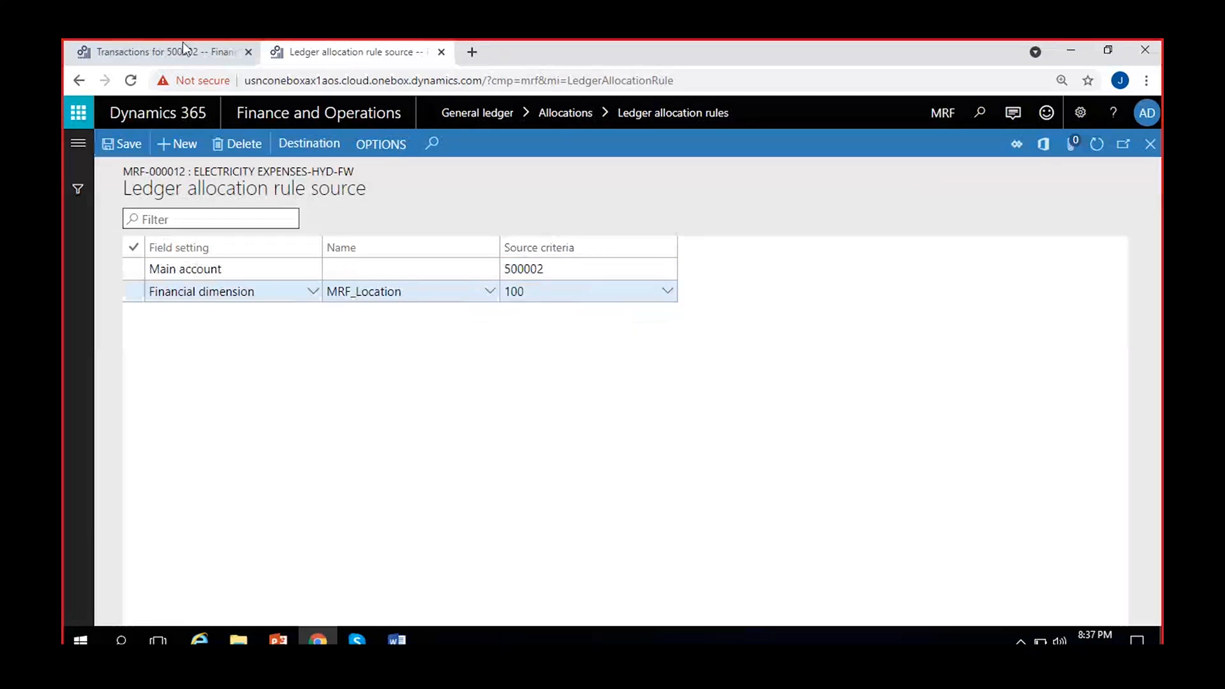
click(182, 44)
click(432, 316)
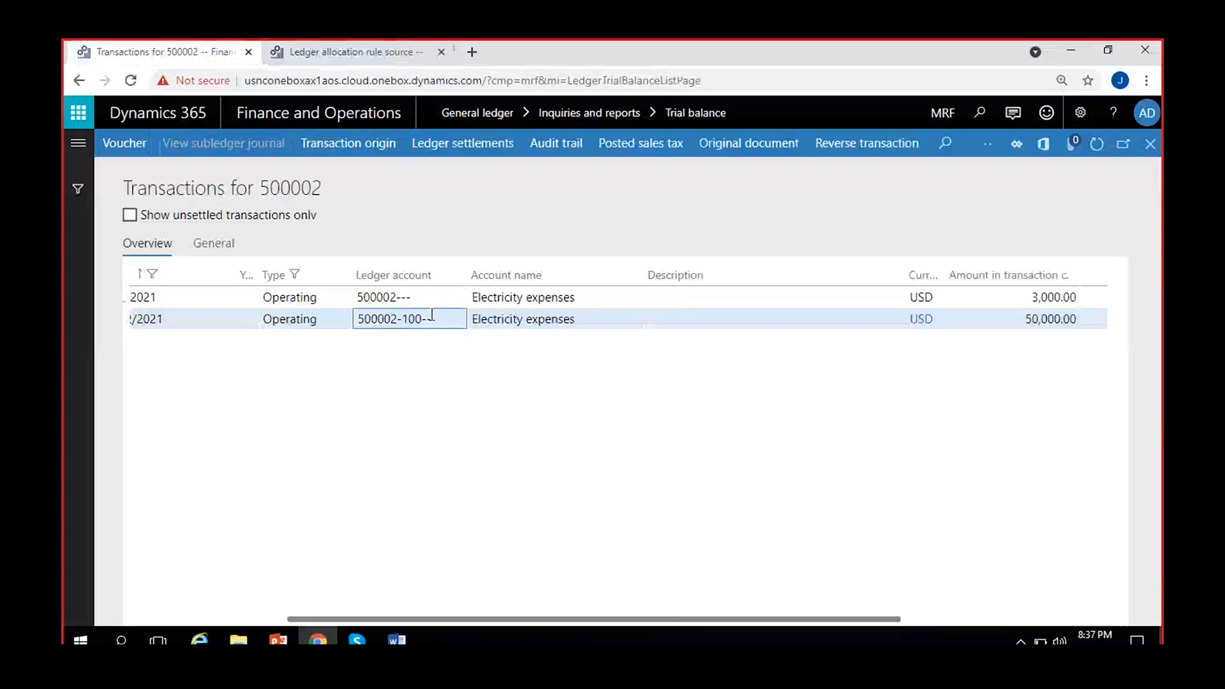
drag(607, 619, 745, 620)
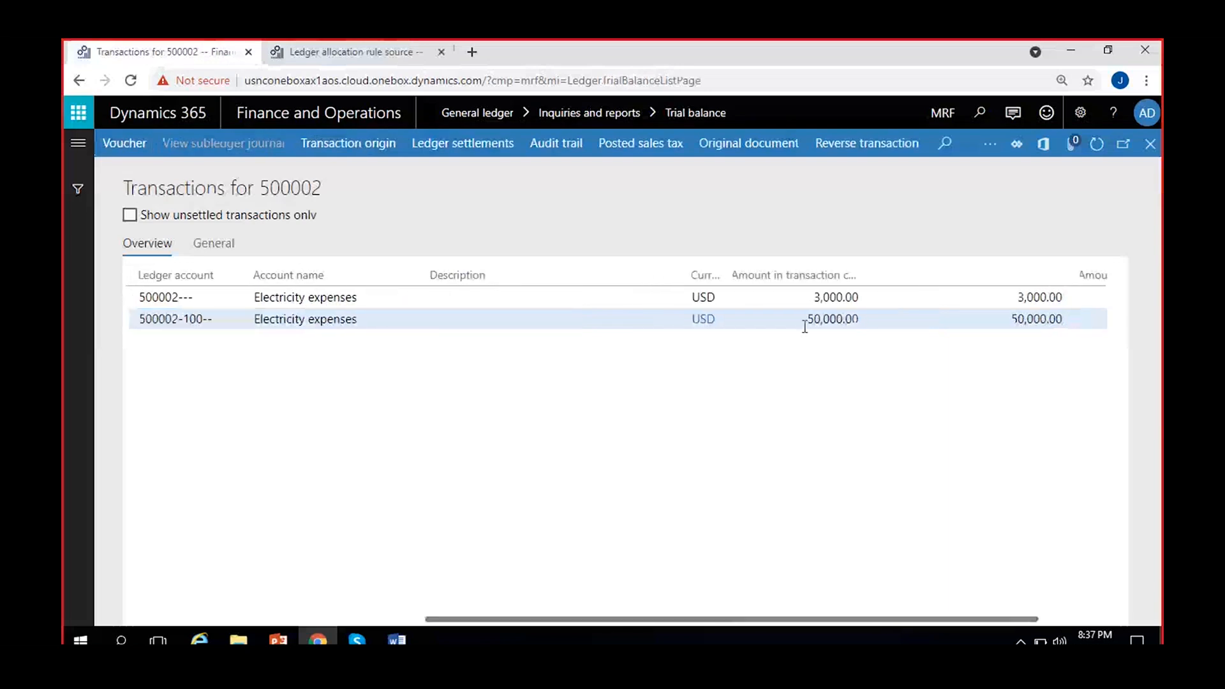
- Return to the allocation rule source in the other browser tab and open the rule's destination setup
click(325, 64)
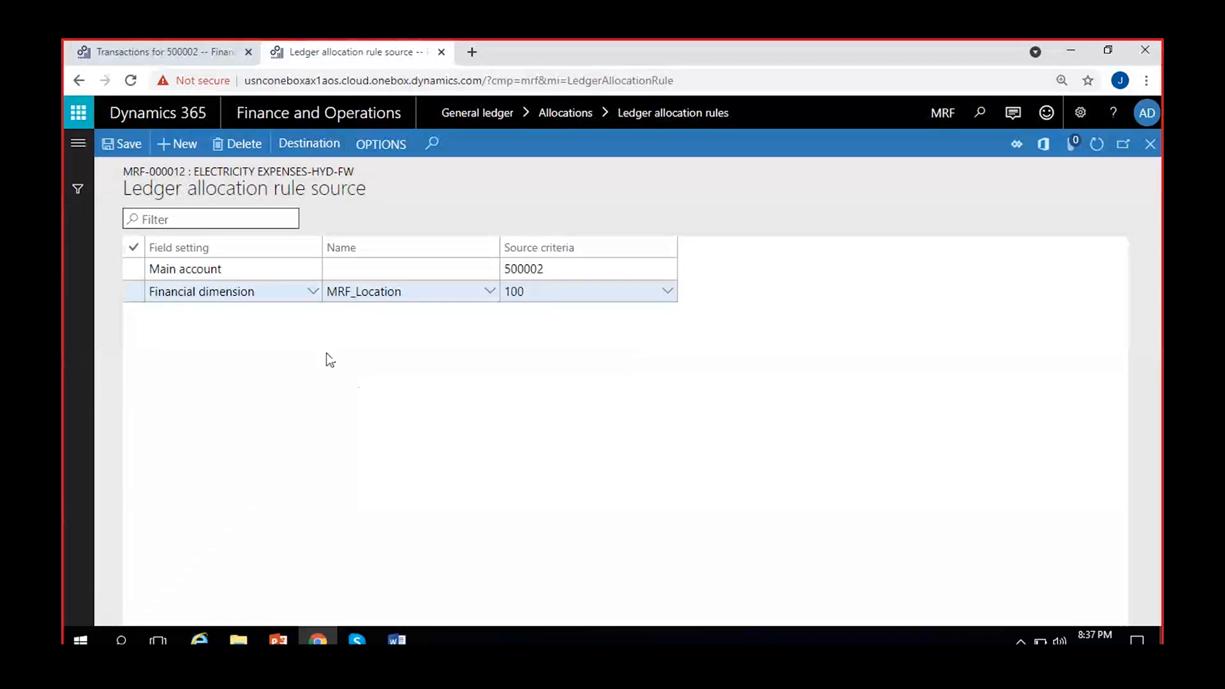
click(307, 144)
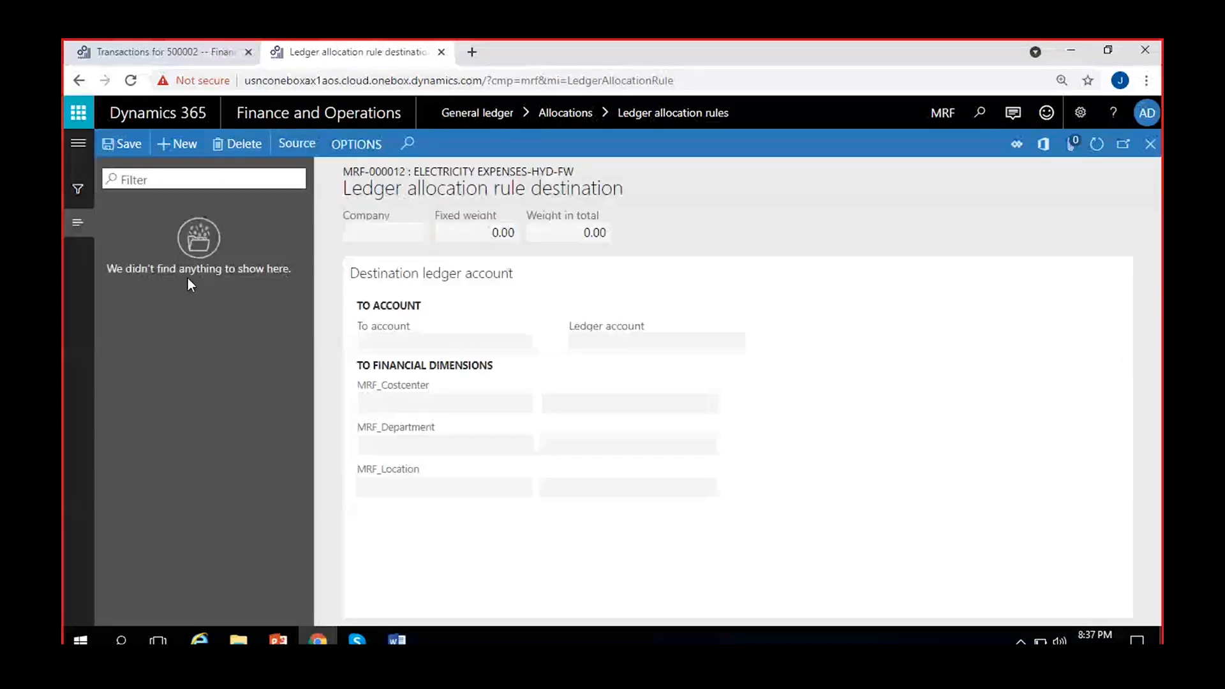
- Add a destination line to the allocation rule with To account 500005 (miscellaneous expenses)
click(176, 143)
click(486, 341)
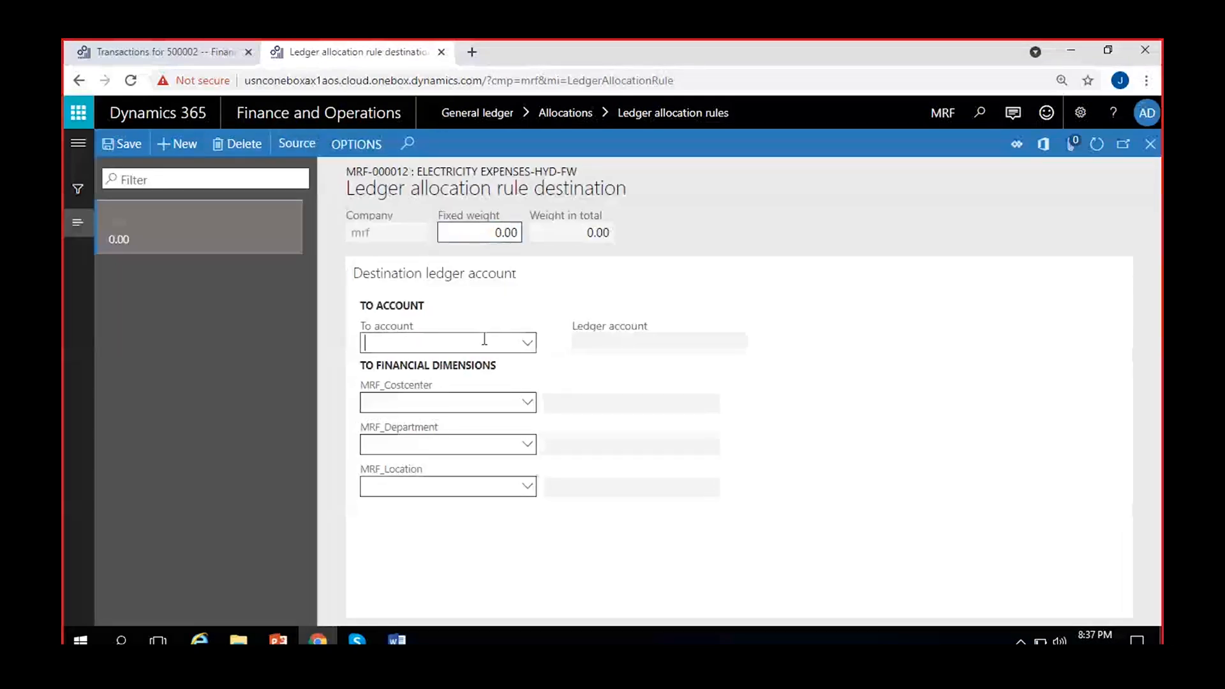
click(527, 345)
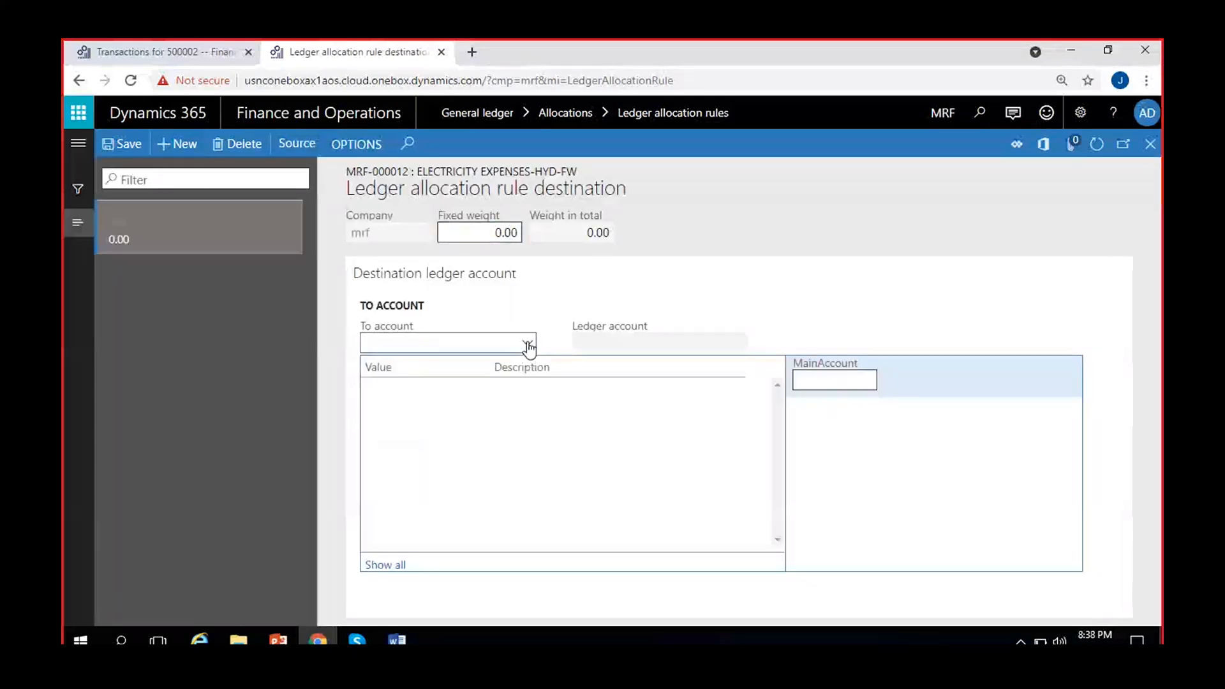
click(656, 309)
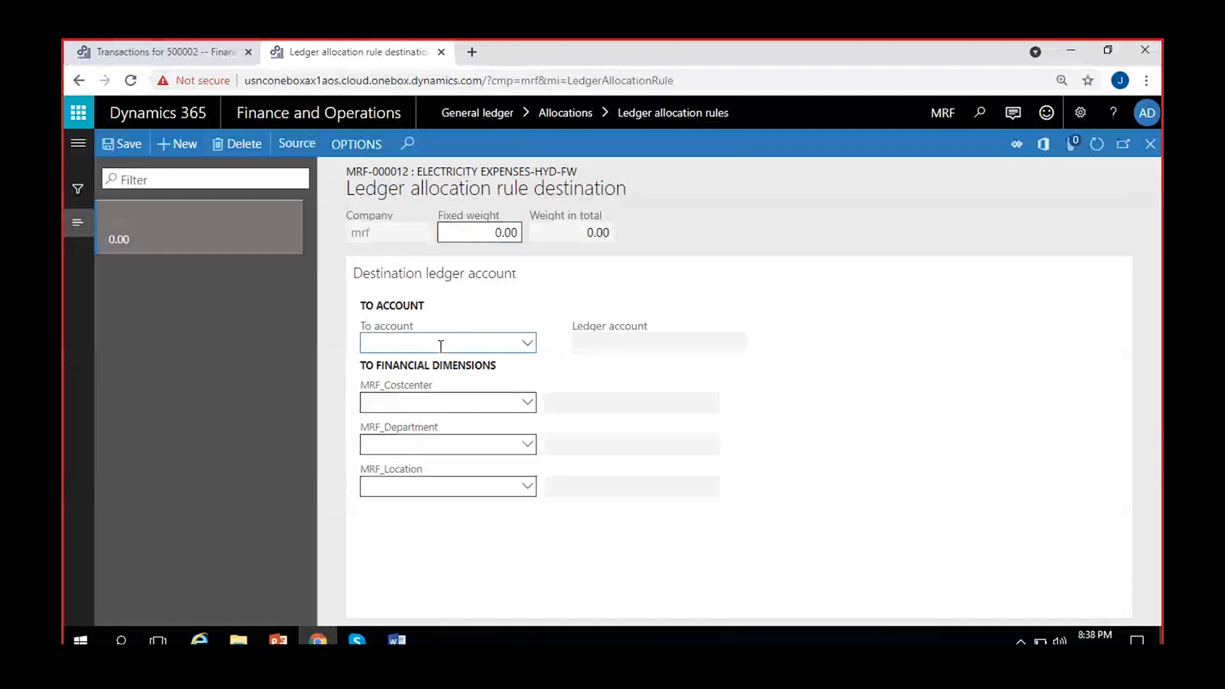
text(mis)
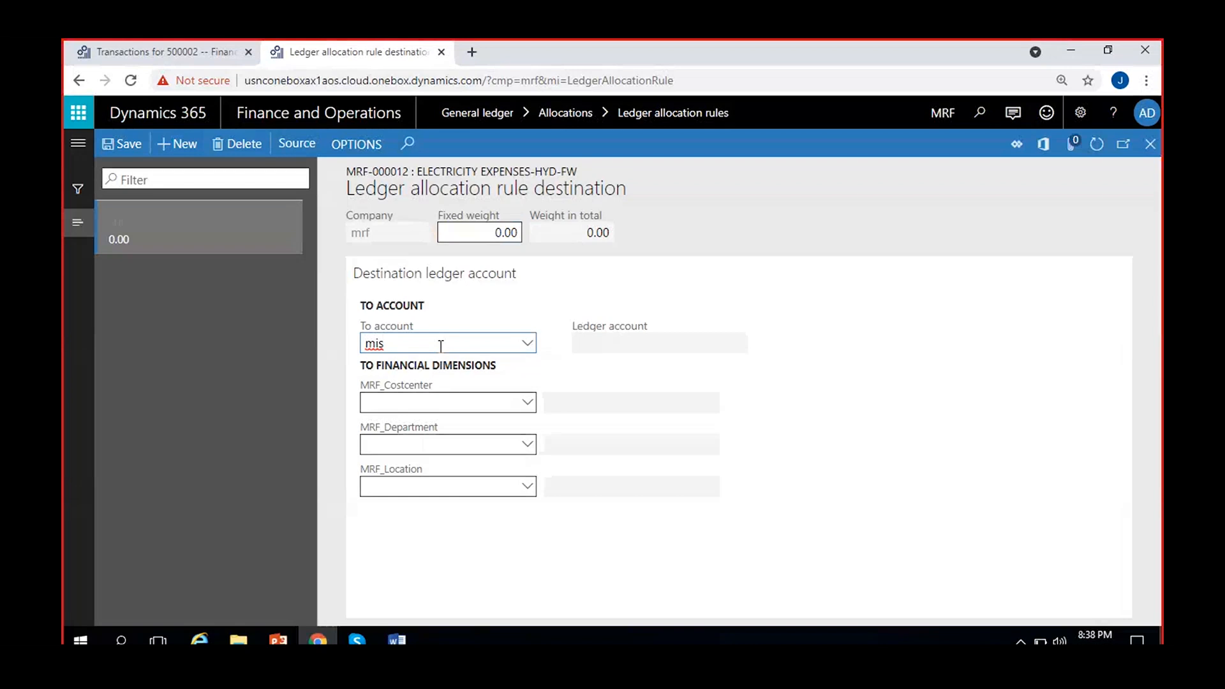
key(BackSpace)
click(527, 343)
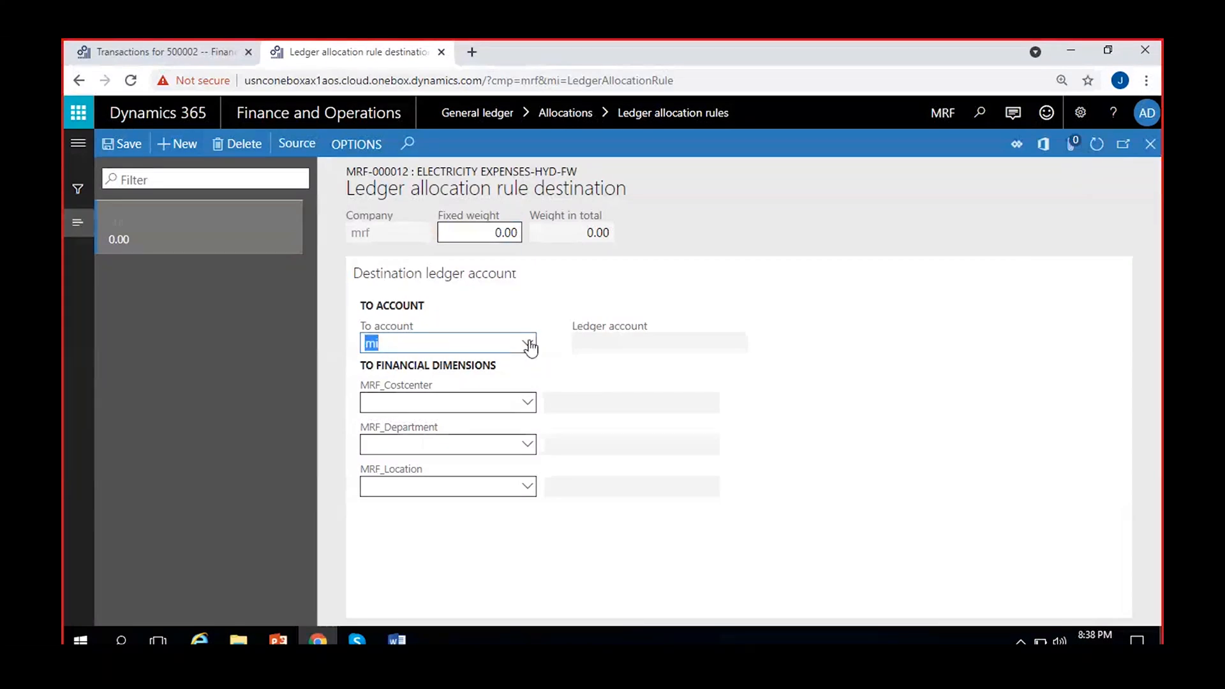
click(546, 387)
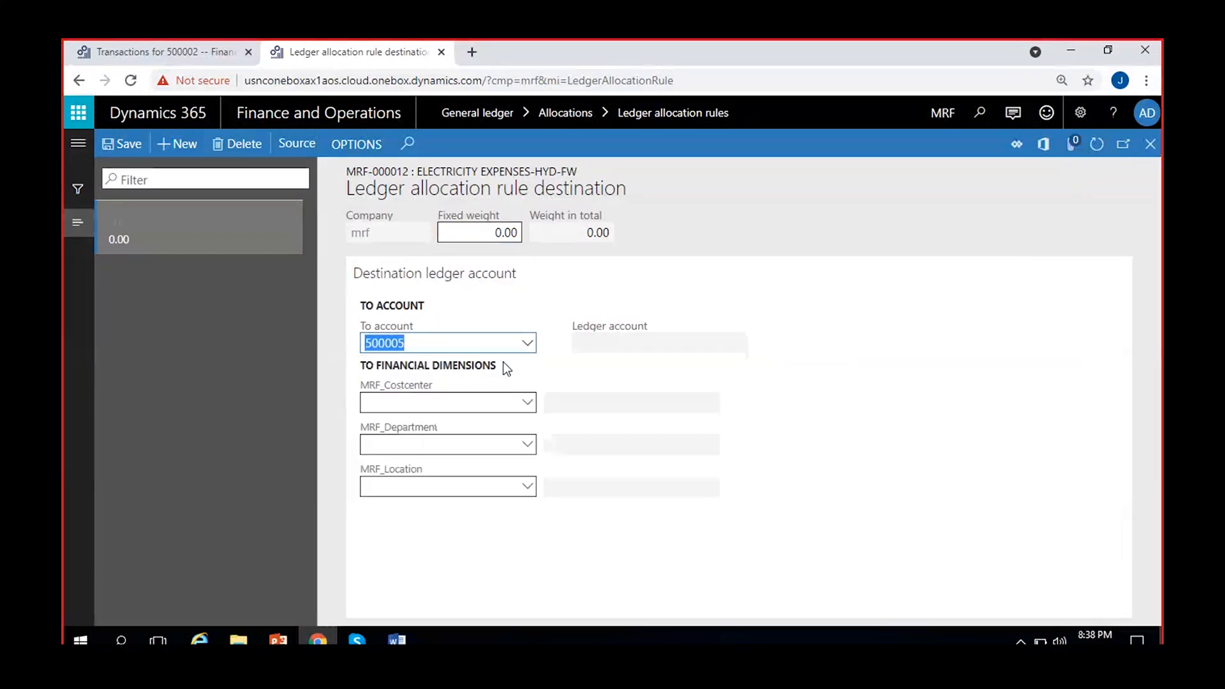
drag(580, 353, 732, 351)
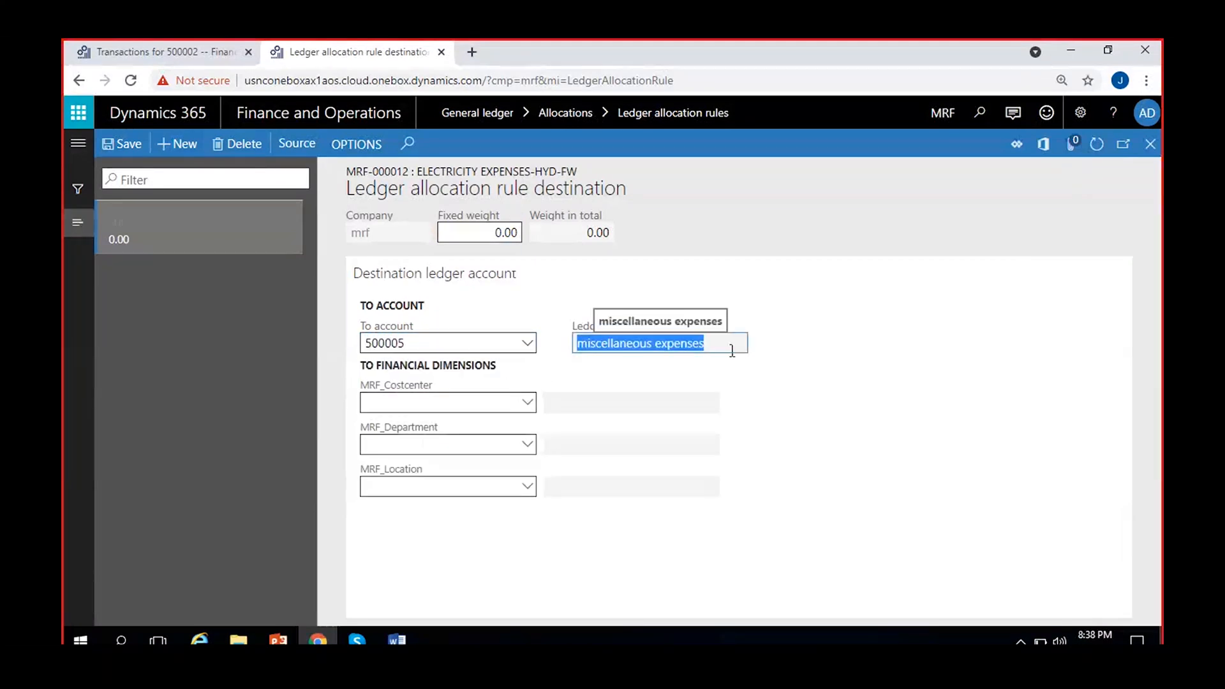
click(841, 325)
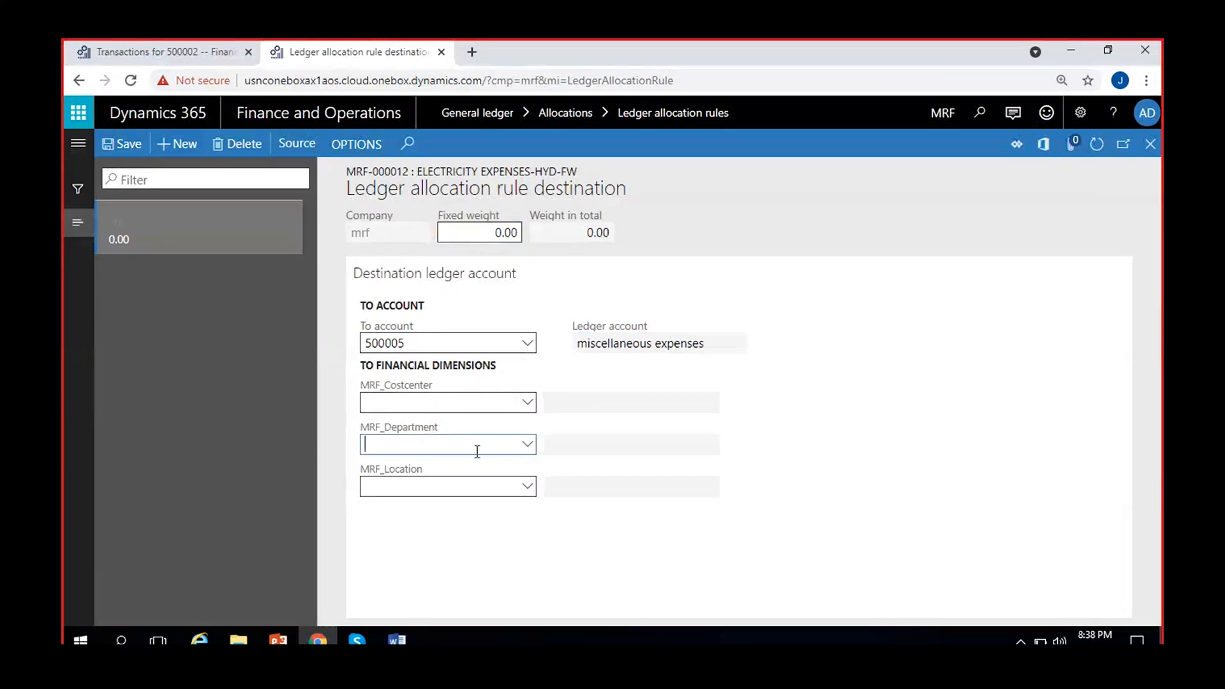
- Set the first destination line's MRF_Location to 100 (Hyderabad) and MRF_Department to 200 (Finance)
click(520, 487)
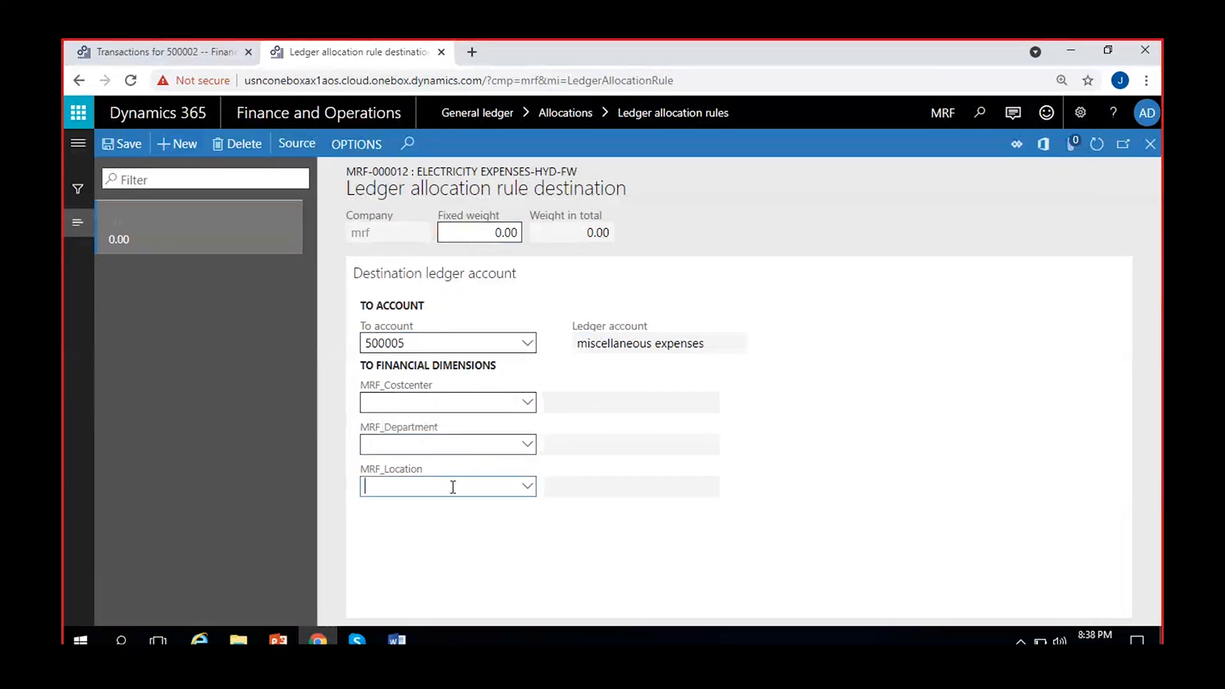
click(526, 488)
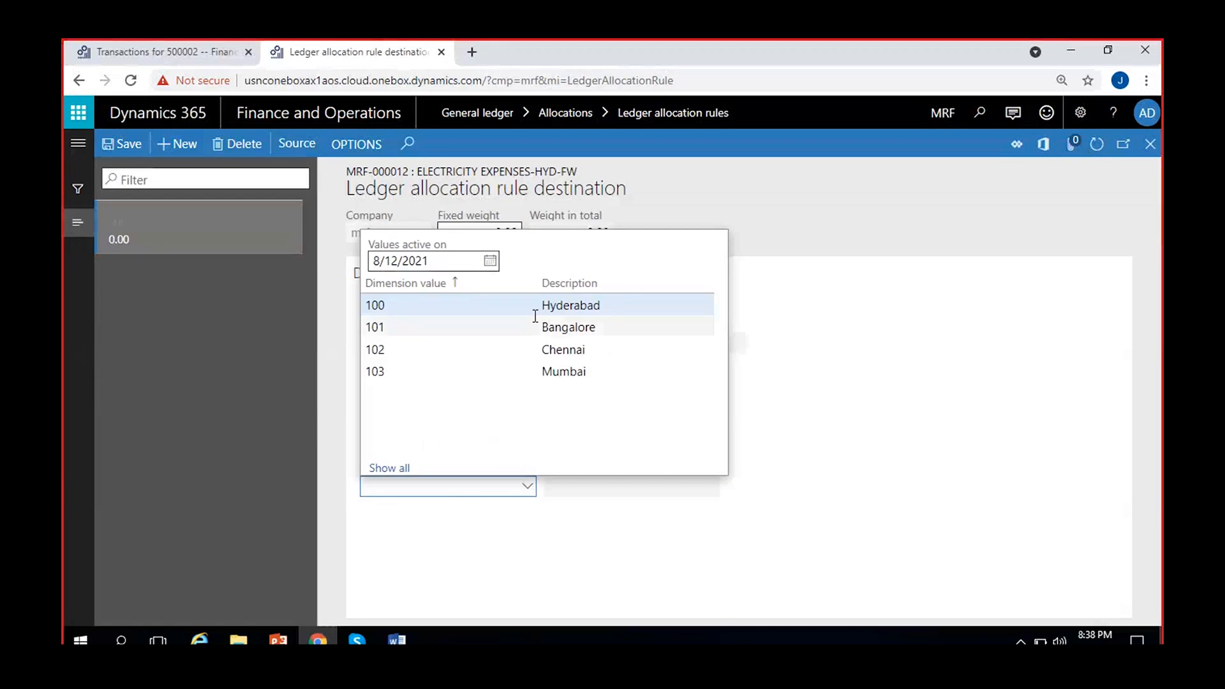
click(535, 310)
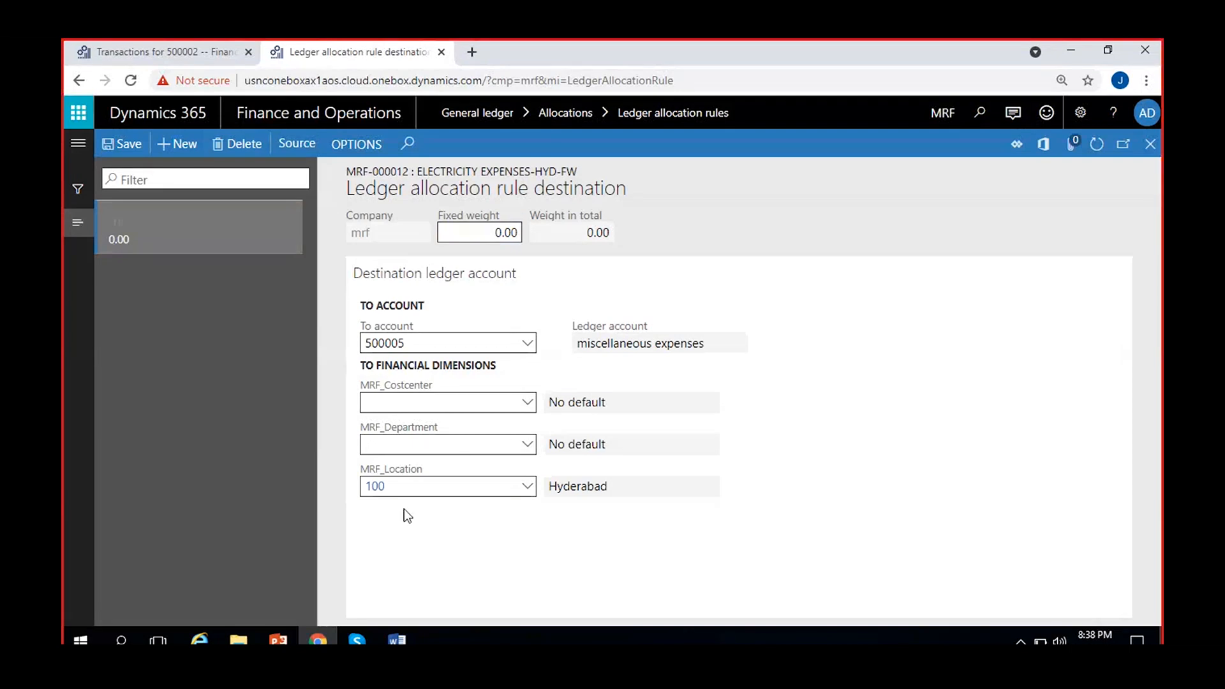
click(529, 444)
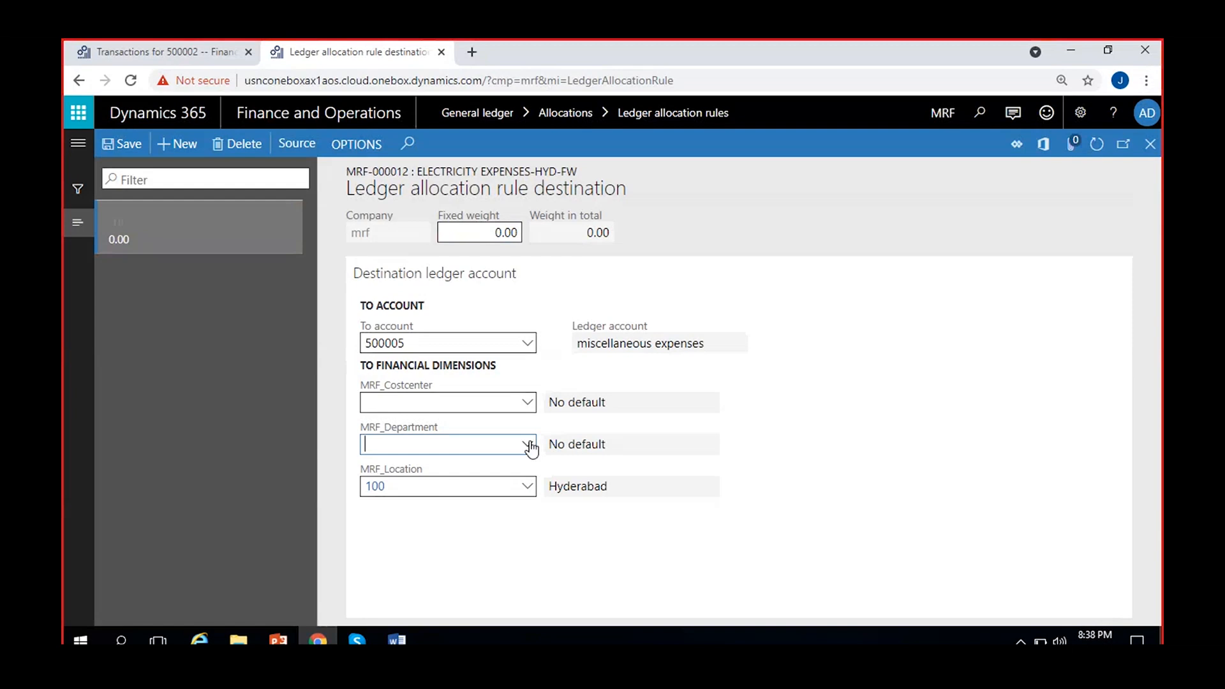
click(529, 446)
click(546, 268)
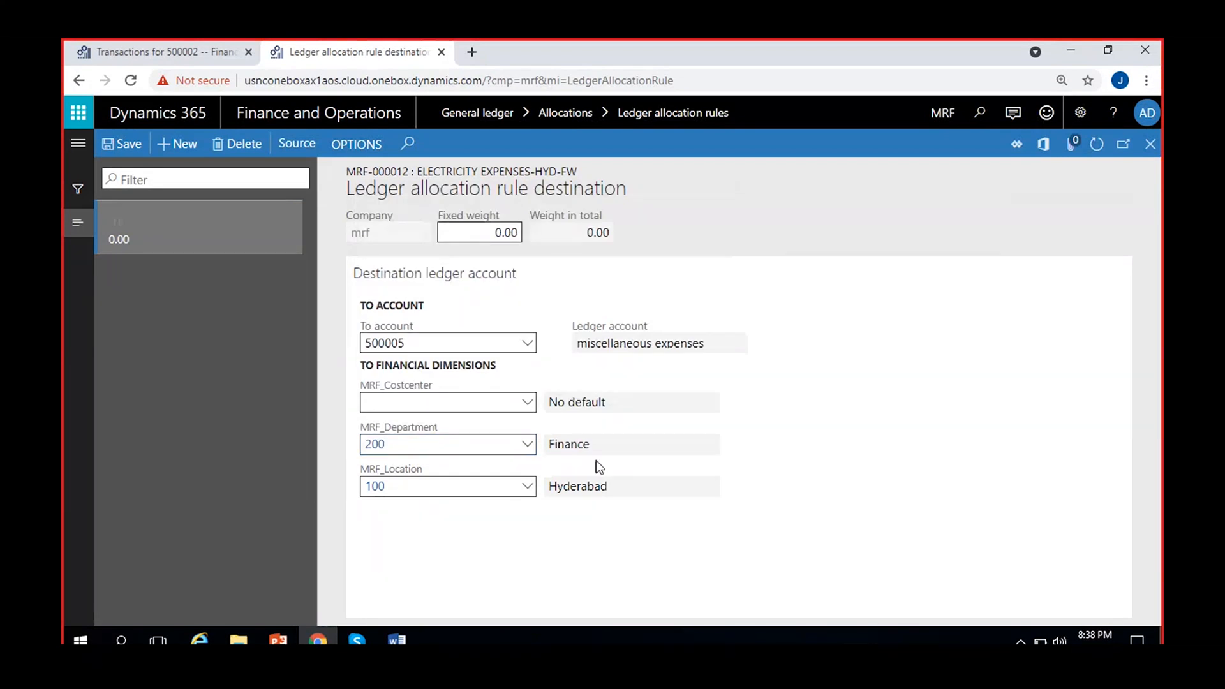
click(619, 480)
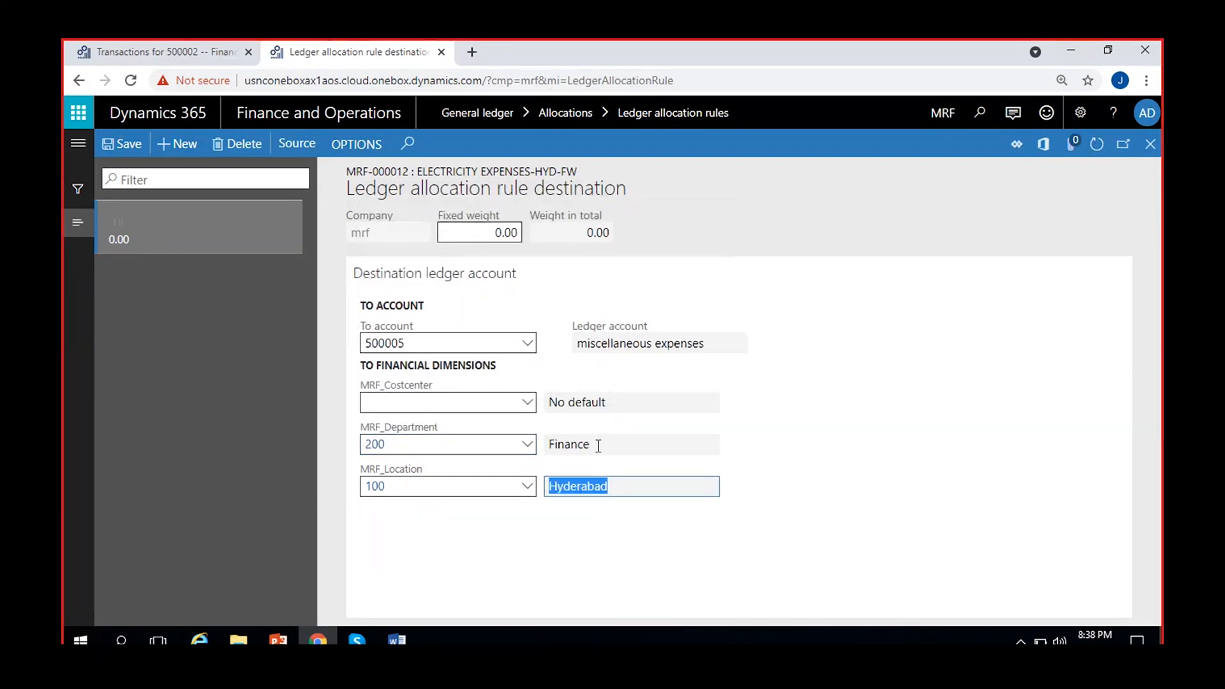
click(598, 444)
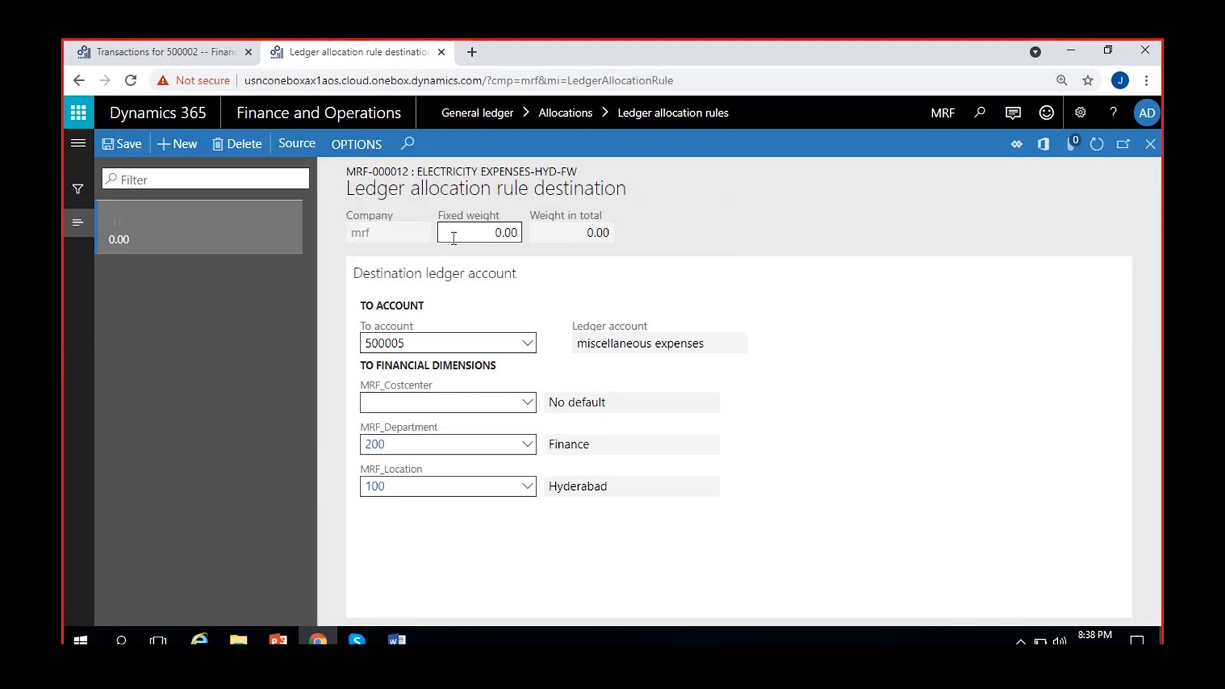
- Set the Finance destination line's fixed weight to 10,000.00 and save it
click(497, 234)
text(1000)
click(549, 444)
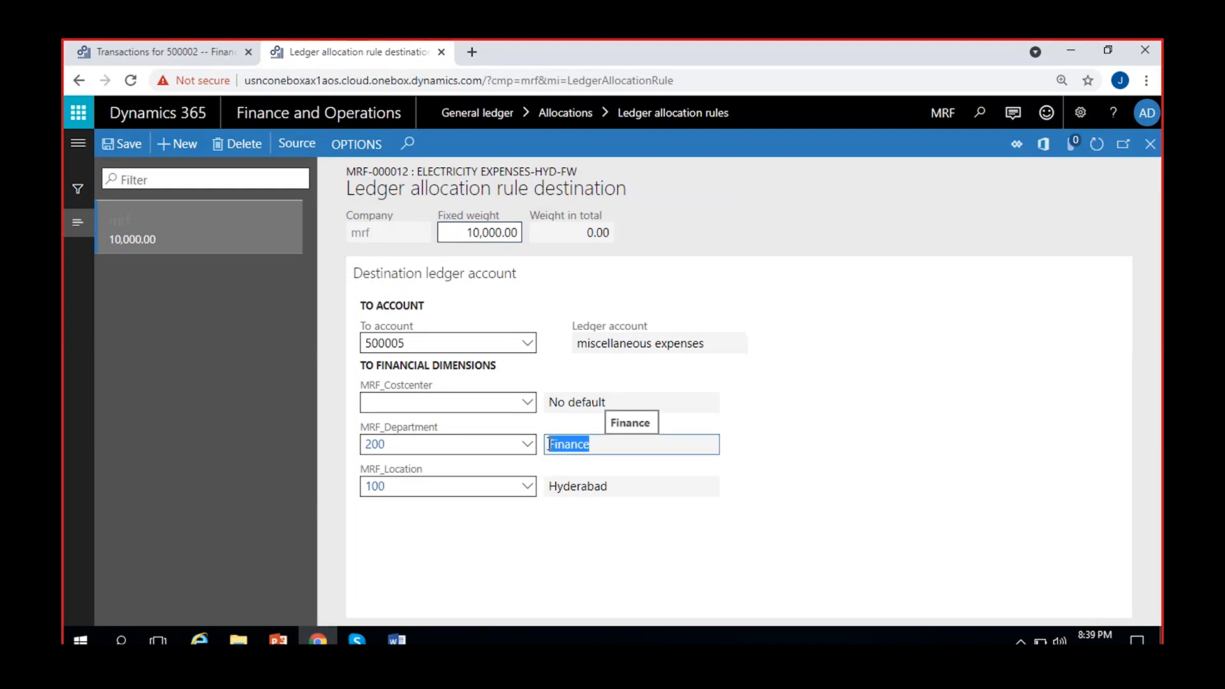
click(641, 538)
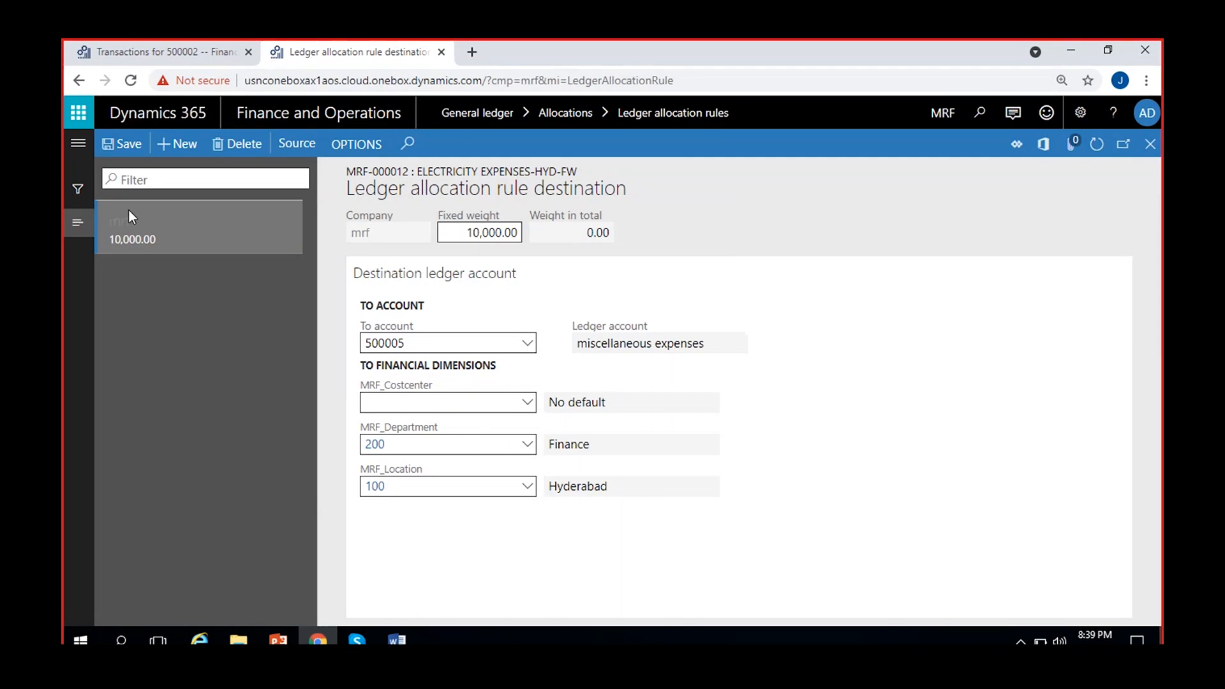
click(118, 145)
- Add a second destination line to account 500005 with MRF_Location 100 (Hyderabad) and MRF_Department 201 (HR)
click(173, 145)
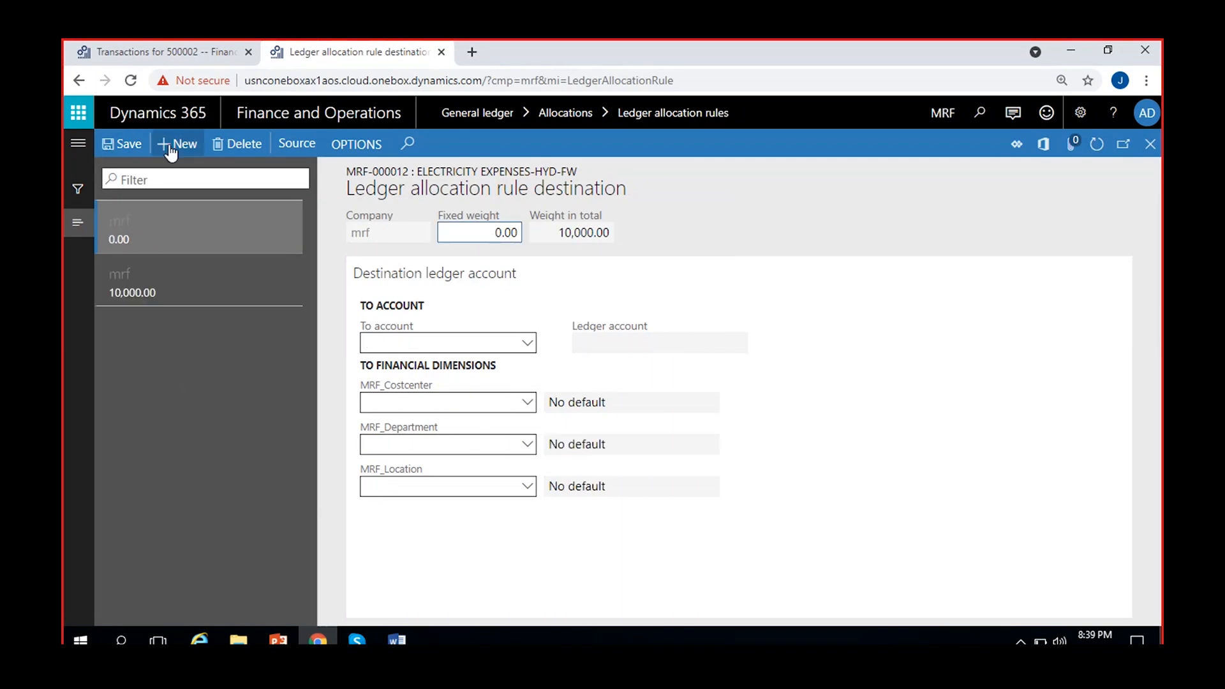
click(402, 338)
text(500005)
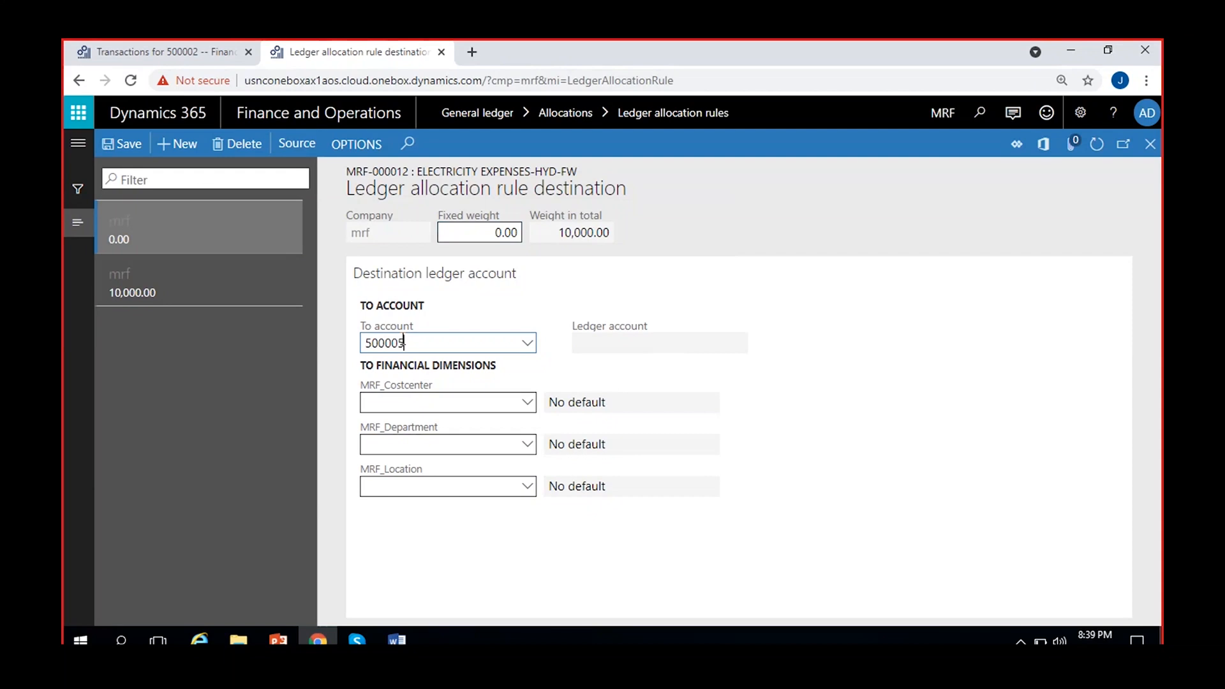
click(714, 538)
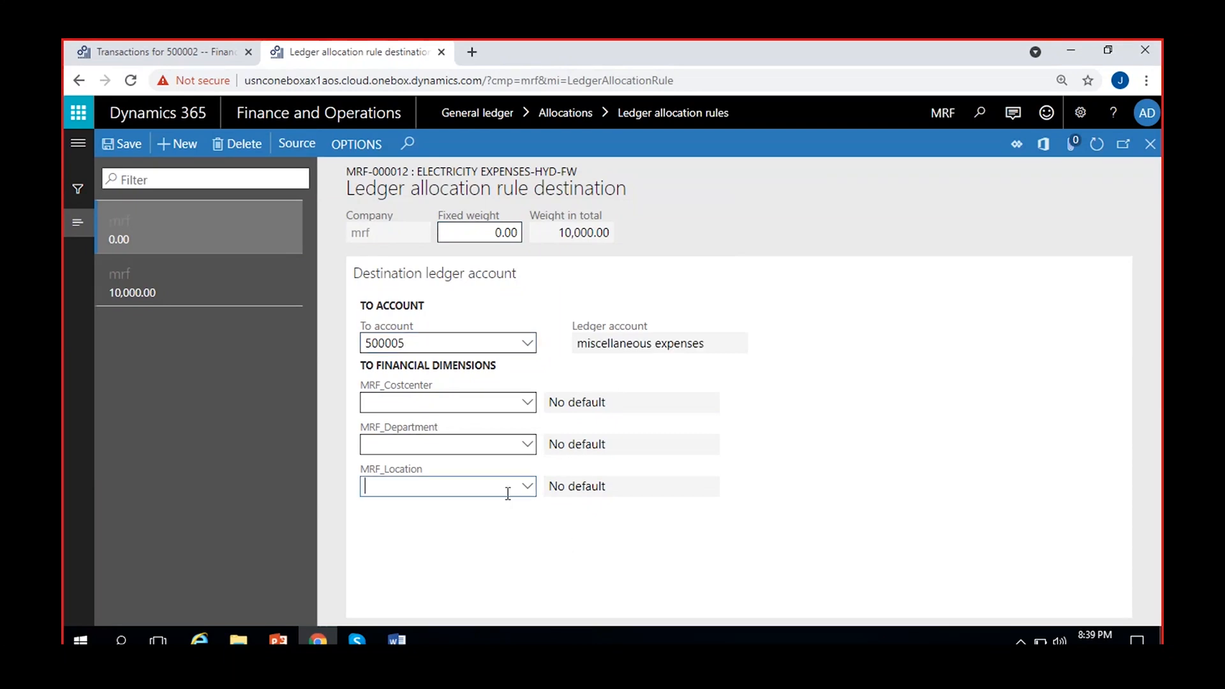
click(528, 487)
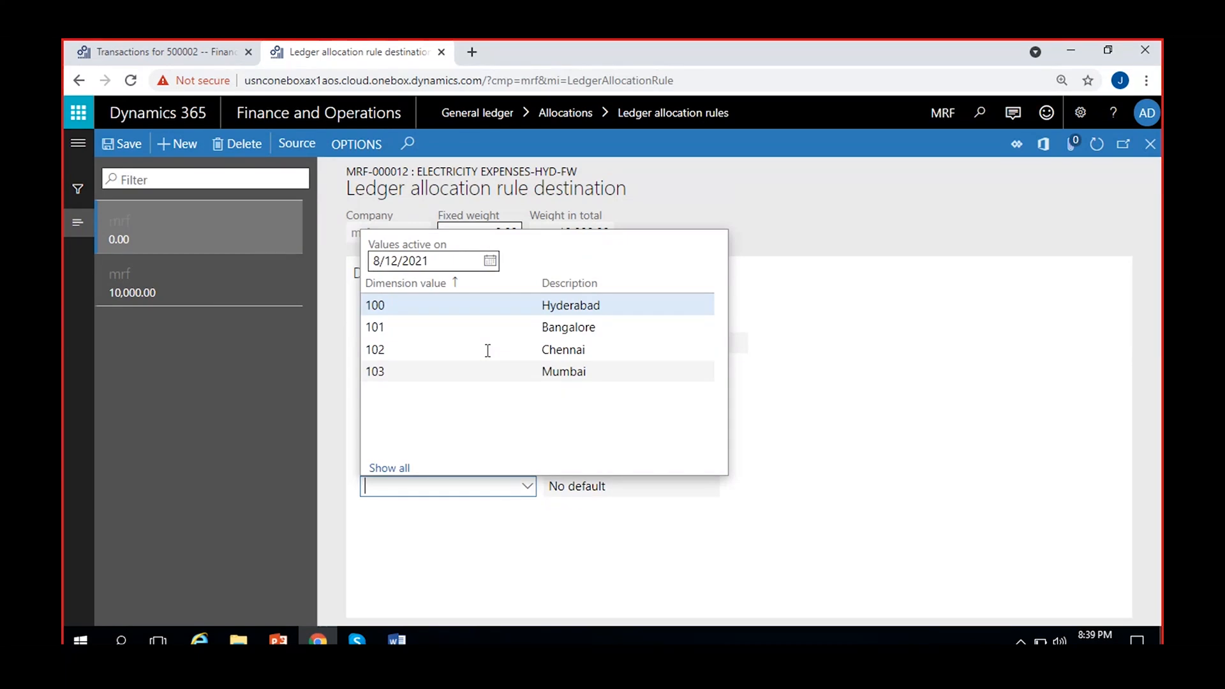
click(499, 305)
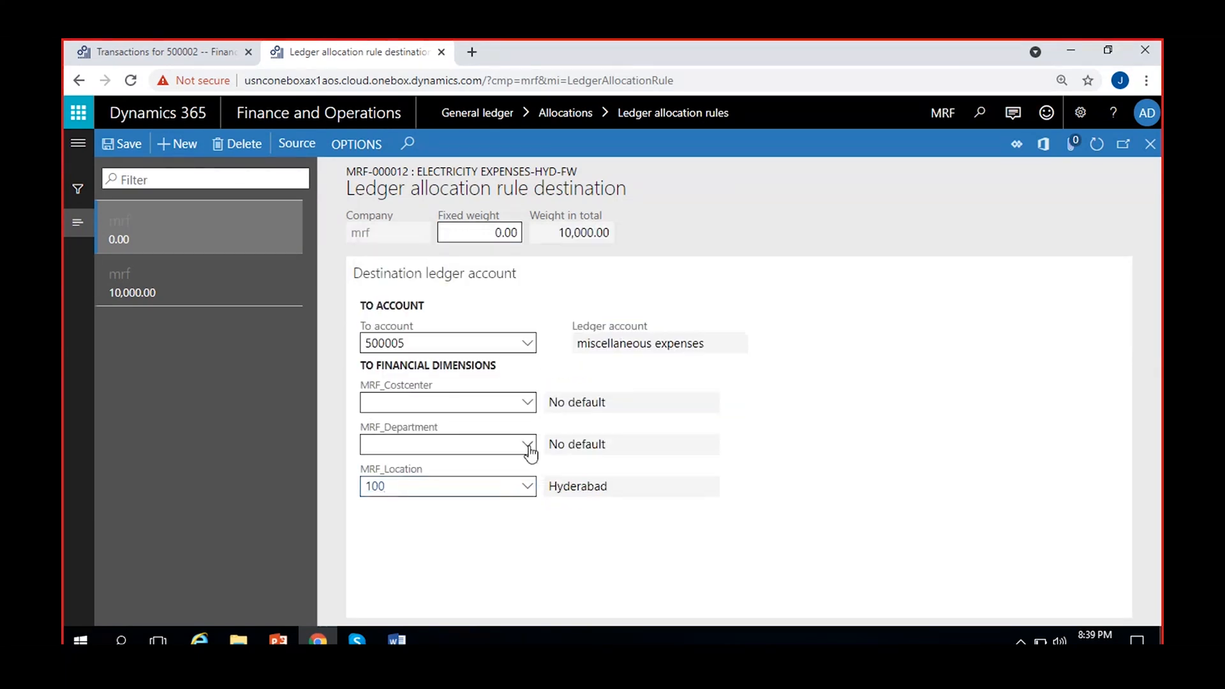
click(529, 452)
click(623, 282)
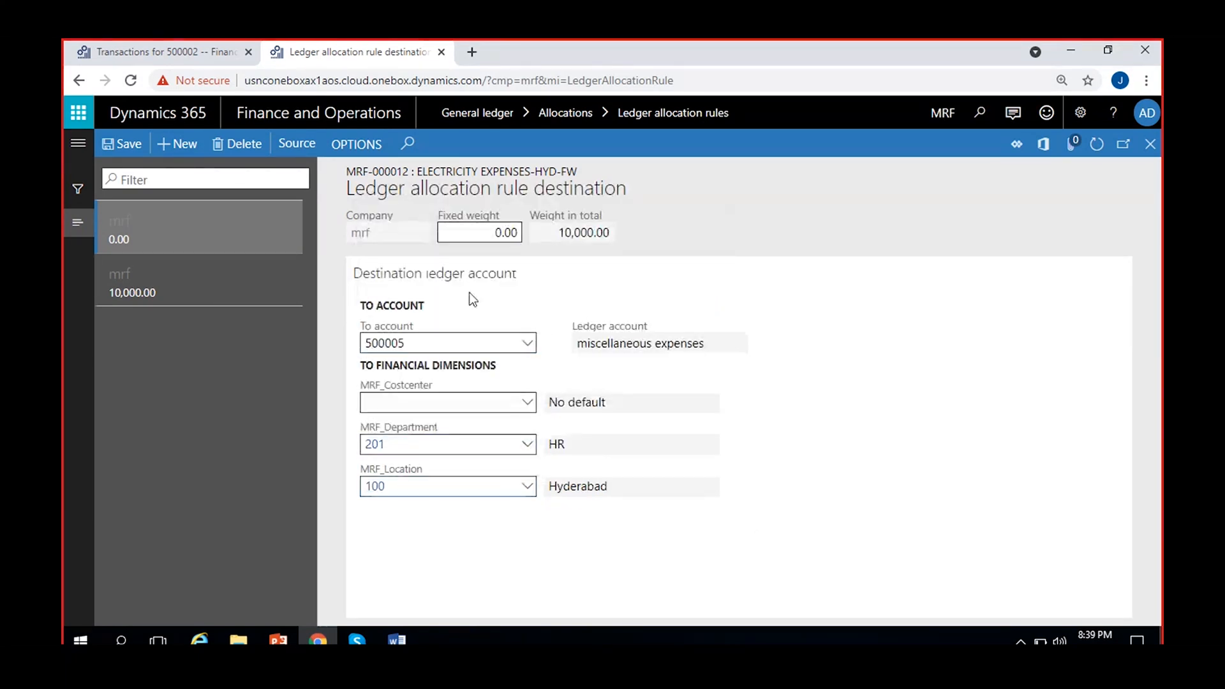
- Set the HR destination line's fixed weight to 5,000.00 and save it
click(472, 230)
text(500)
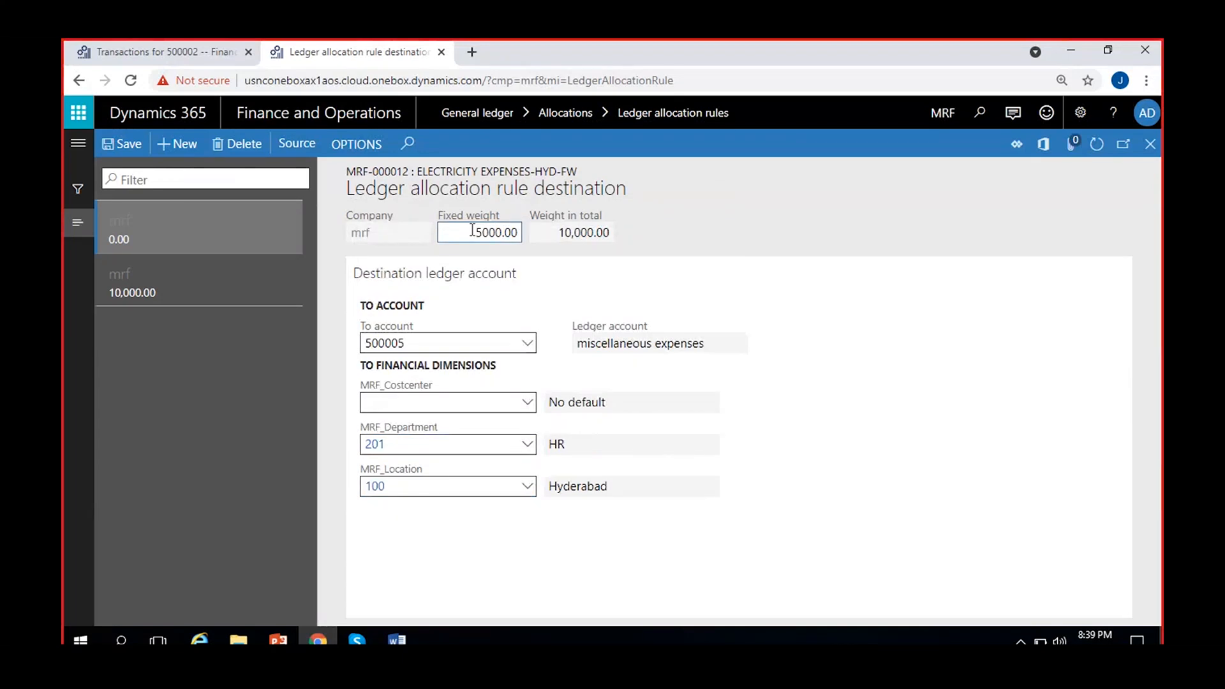
click(772, 209)
click(122, 144)
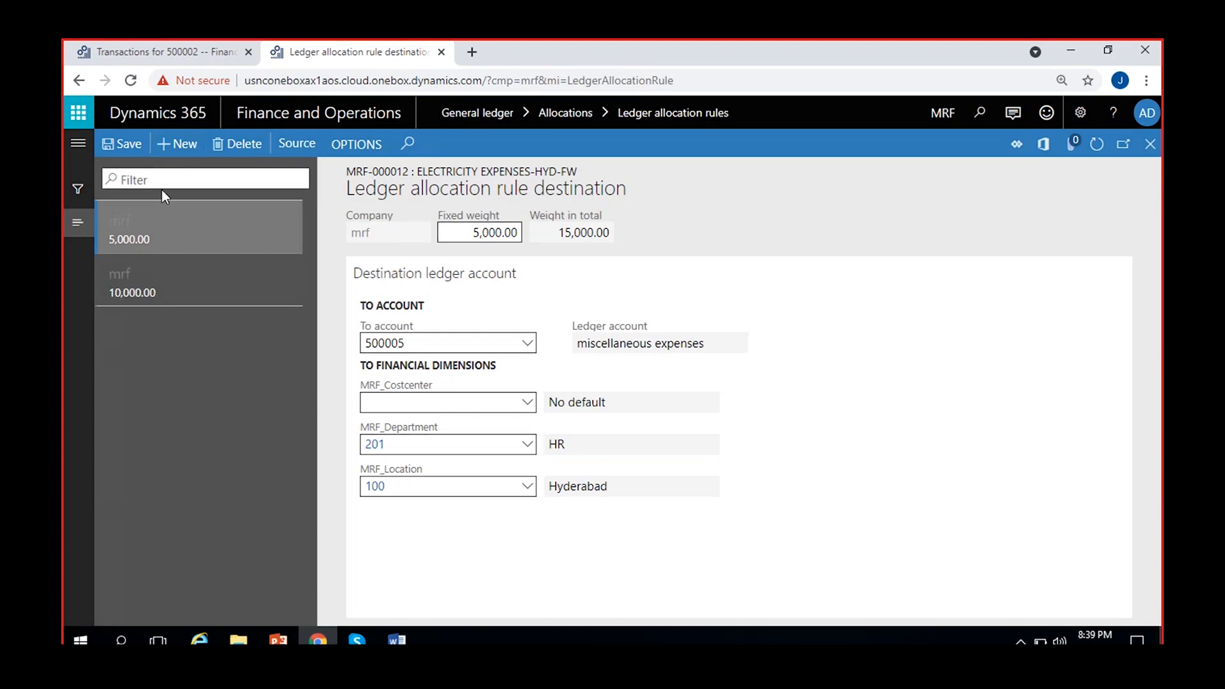
- Add a third destination line with To account 500005
key(alt+n)
click(449, 342)
text(50005)
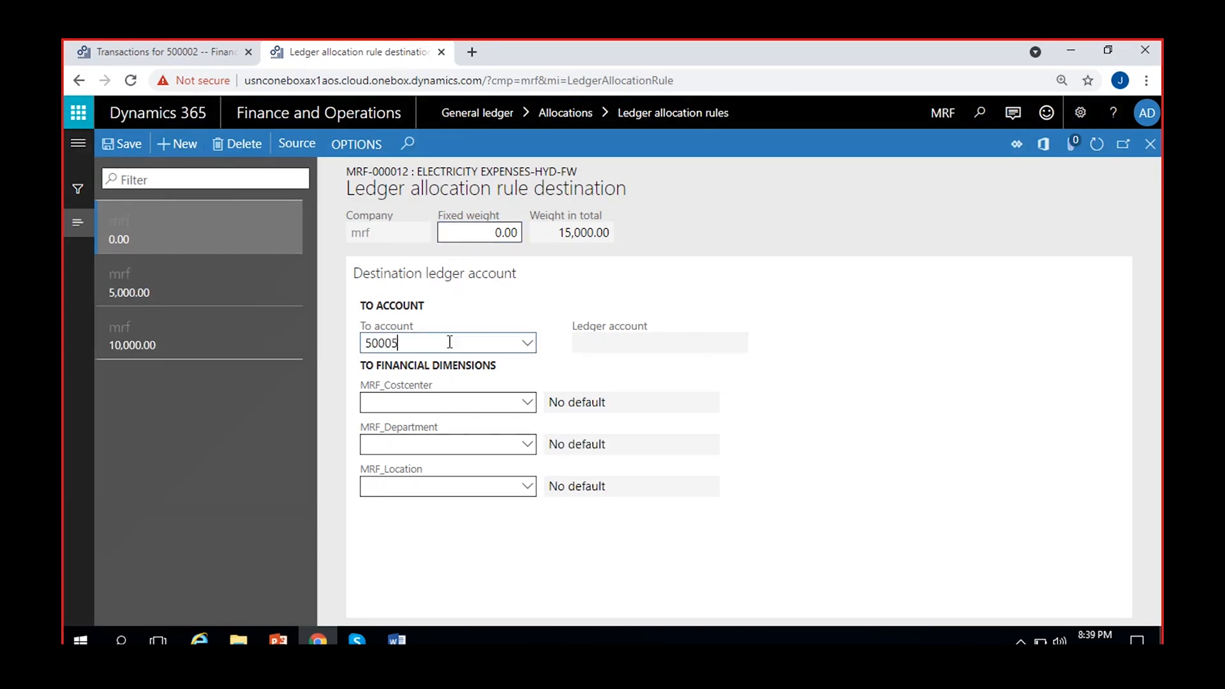
key(Left)
text(0)
click(663, 378)
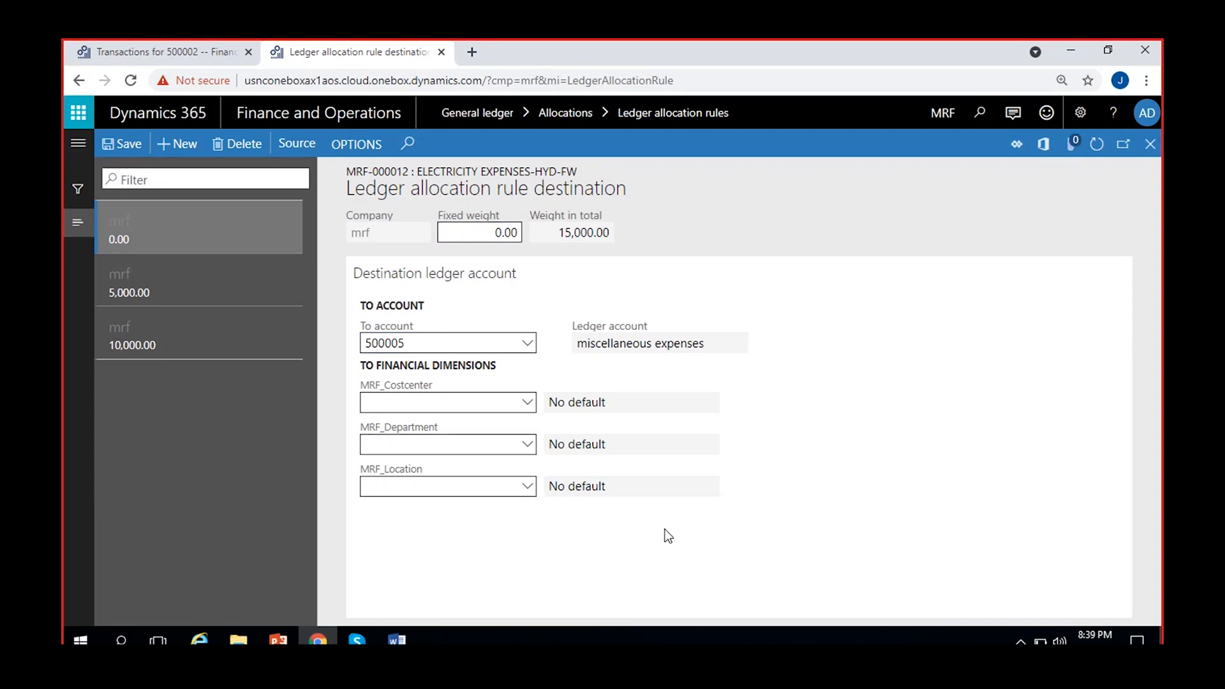
- Set the third destination line's MRF_Location to 100 (Hyderabad) and MRF_Department to 202 (Sales&Marketing)
click(527, 489)
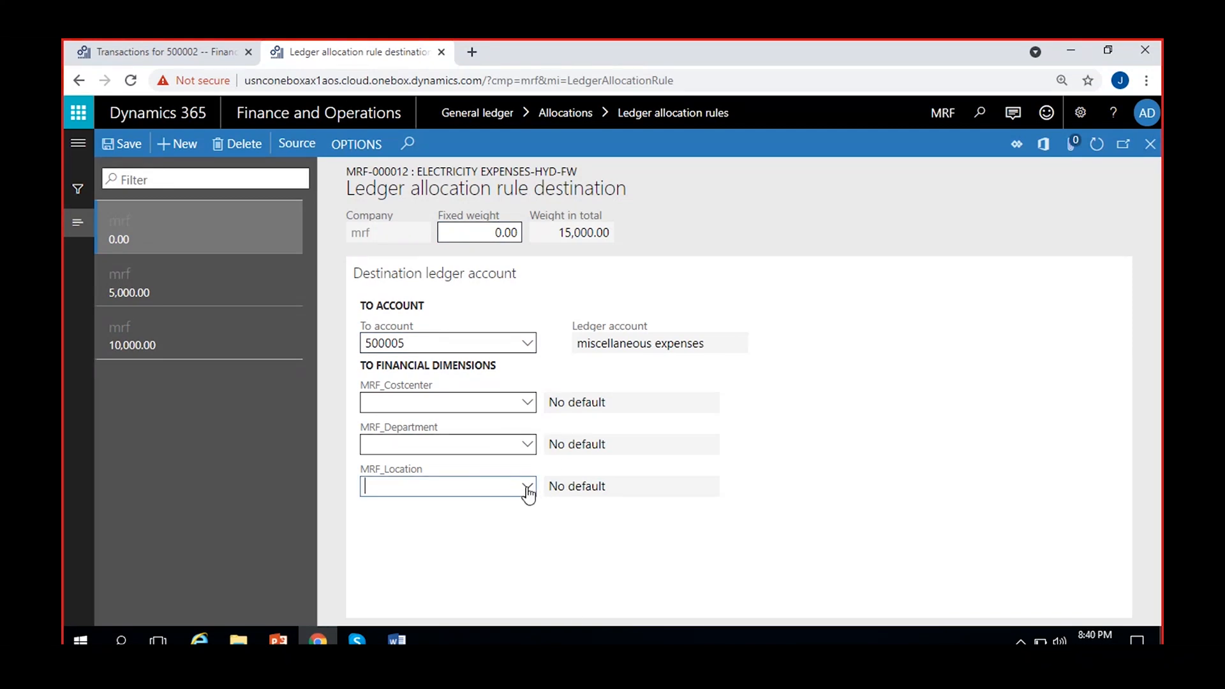
click(527, 489)
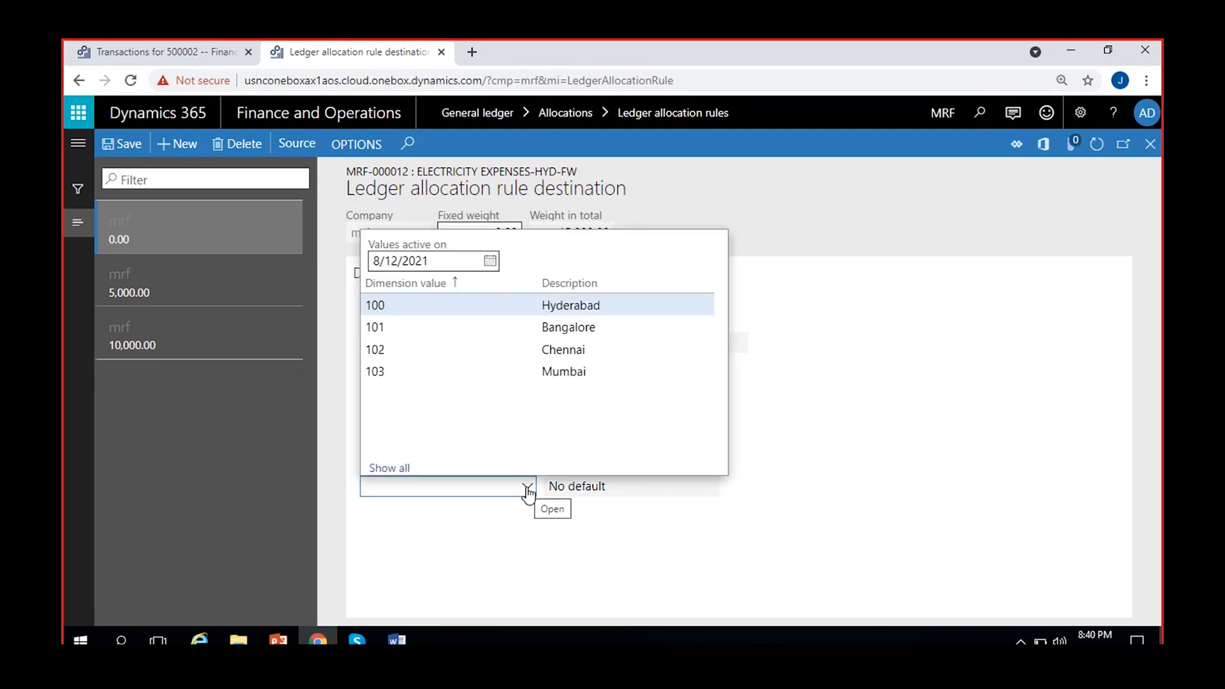
click(541, 311)
click(527, 447)
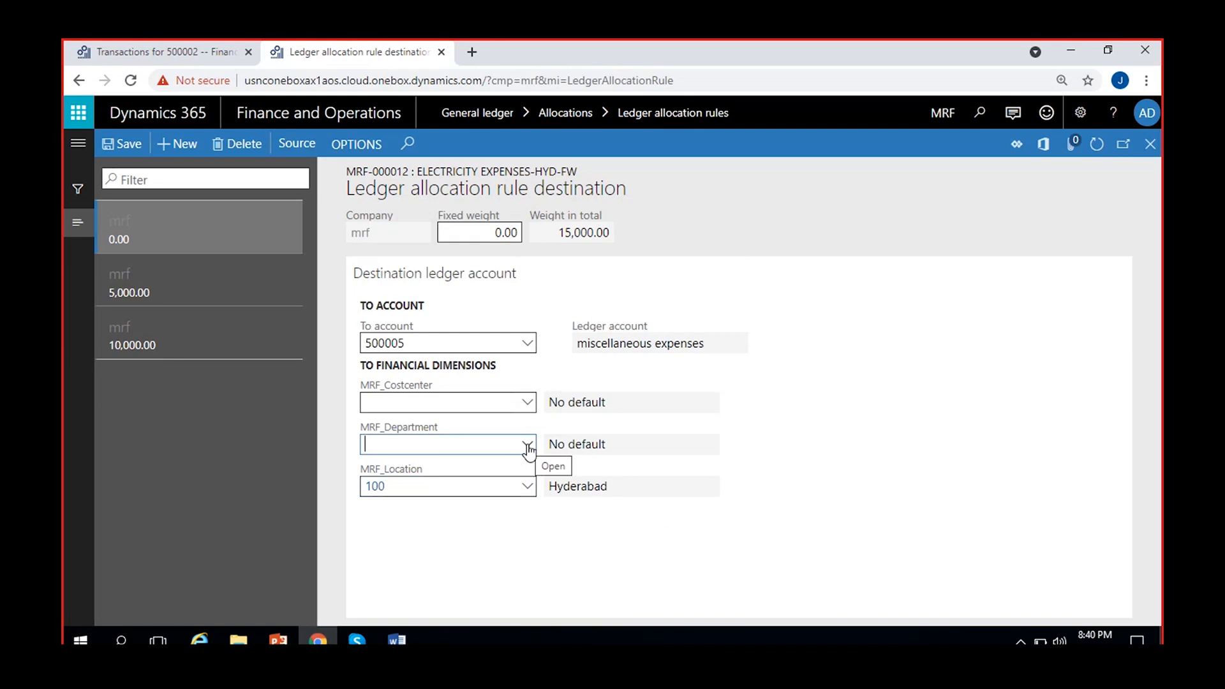
click(528, 446)
key(Return)
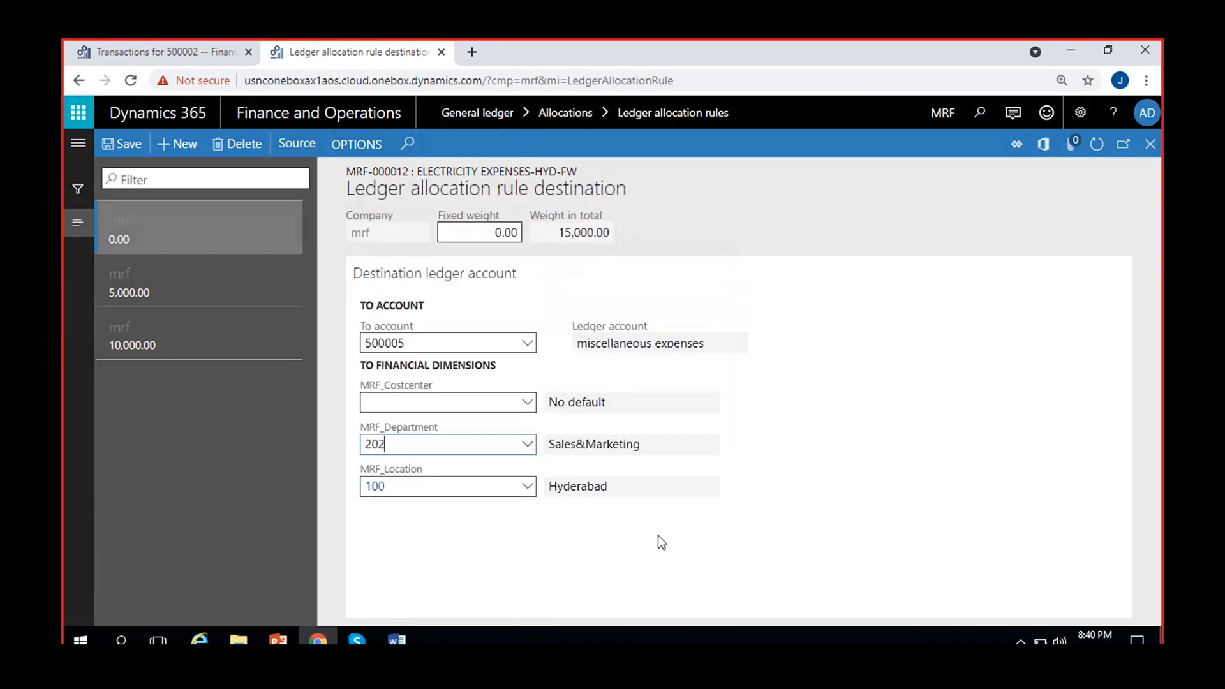
- Set the Sales&Marketing destination line's fixed weight to 9,000.00 and save it
click(462, 234)
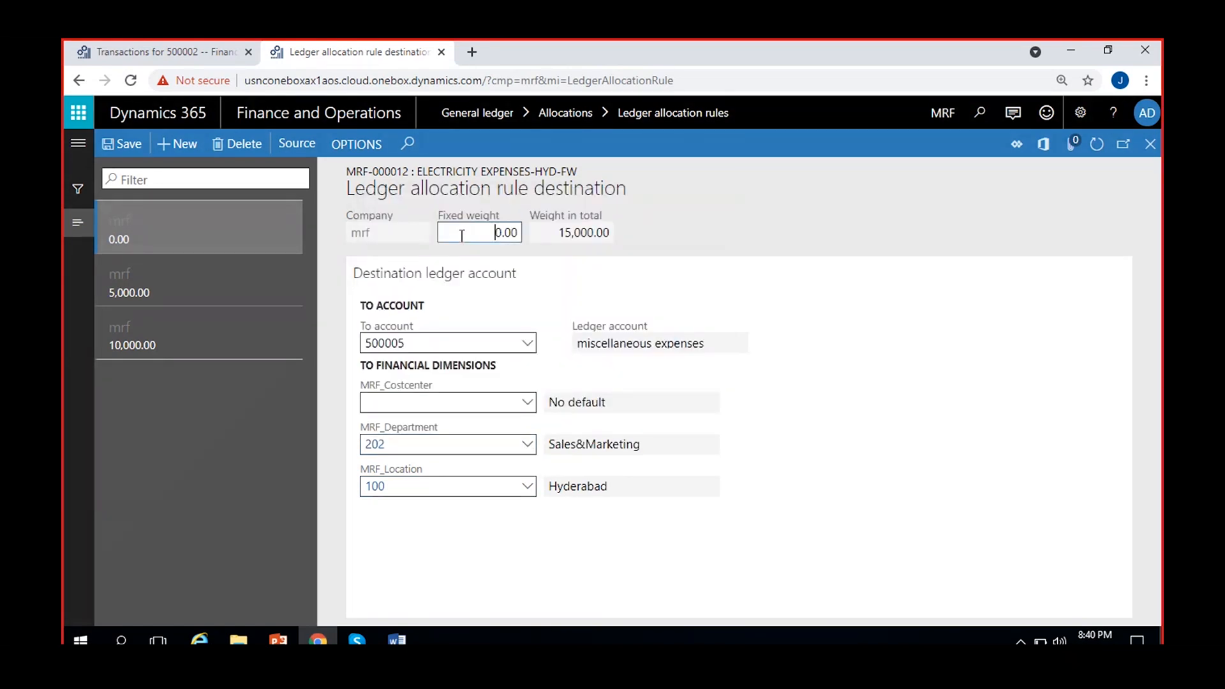
text(900)
click(717, 221)
click(128, 148)
- Add a fourth destination line to the allocation rule with To account 500005
click(185, 147)
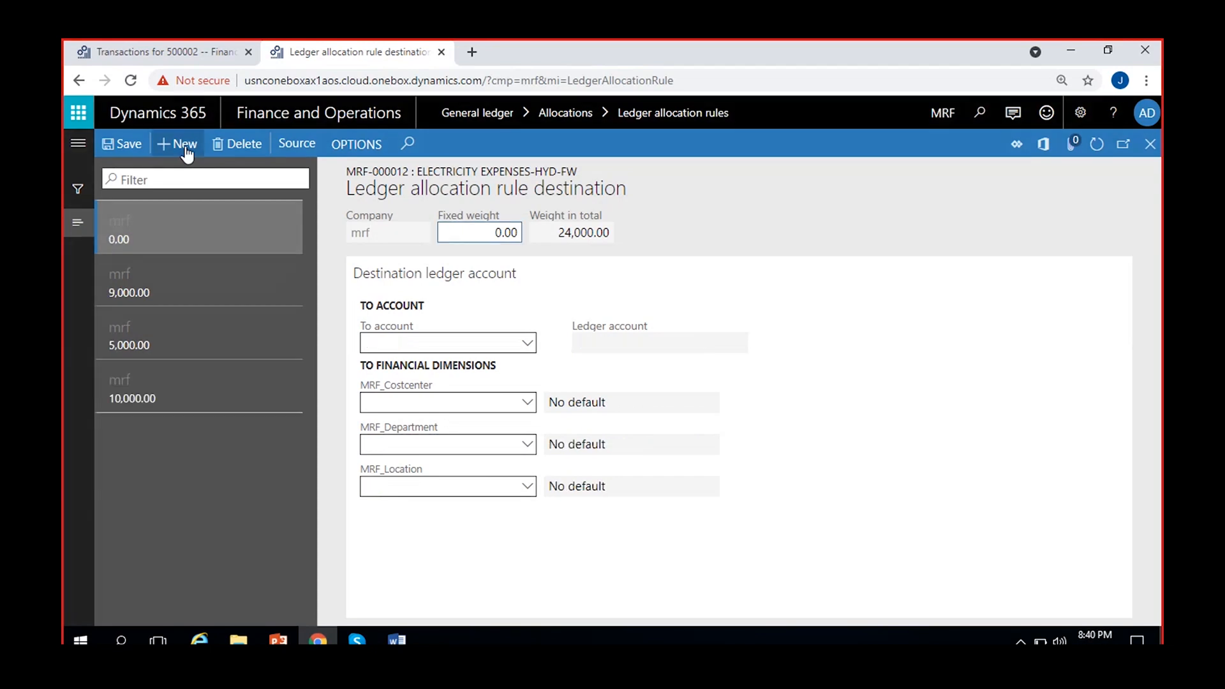
click(402, 342)
text(500002)
click(717, 526)
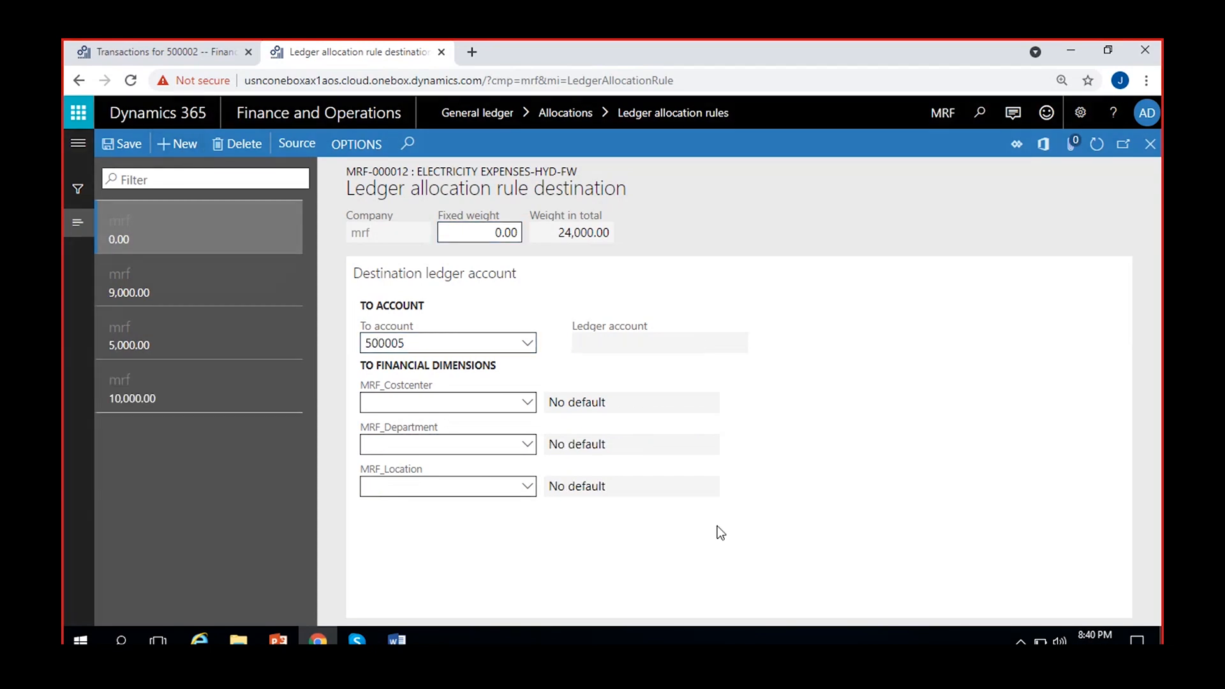
- Set the fourth destination line's MRF_Location to 100 (Hyderabad) and MRF_Department to 203 (Operations)
click(527, 488)
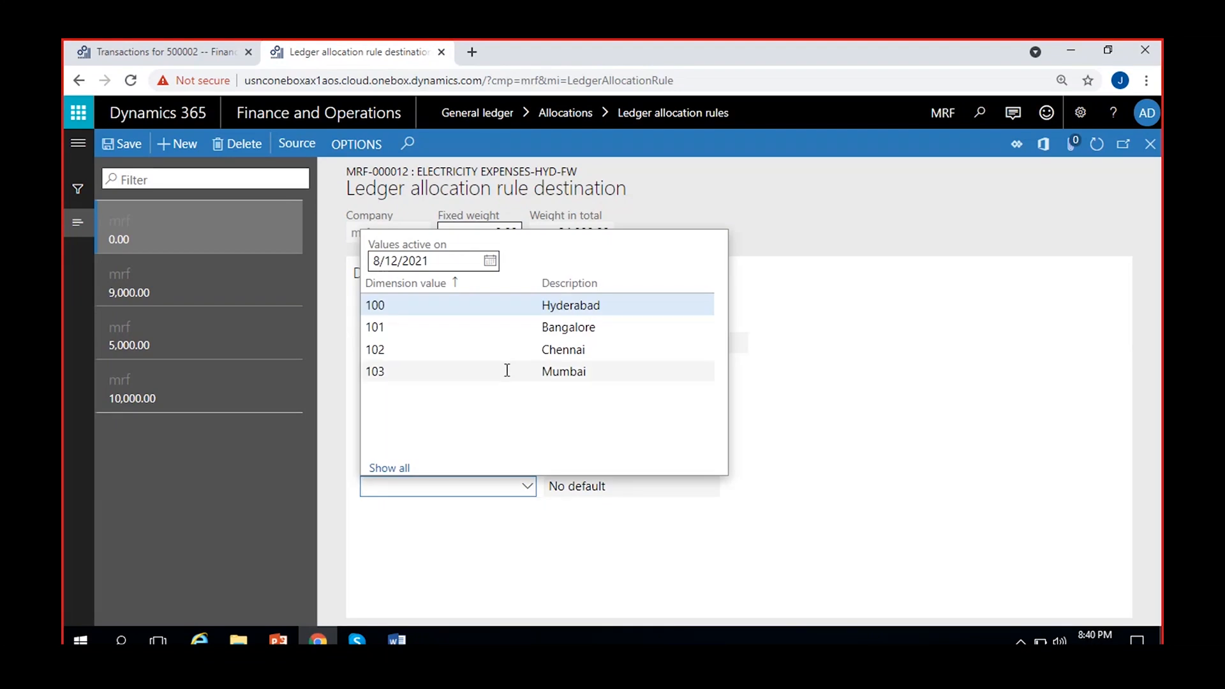
click(523, 304)
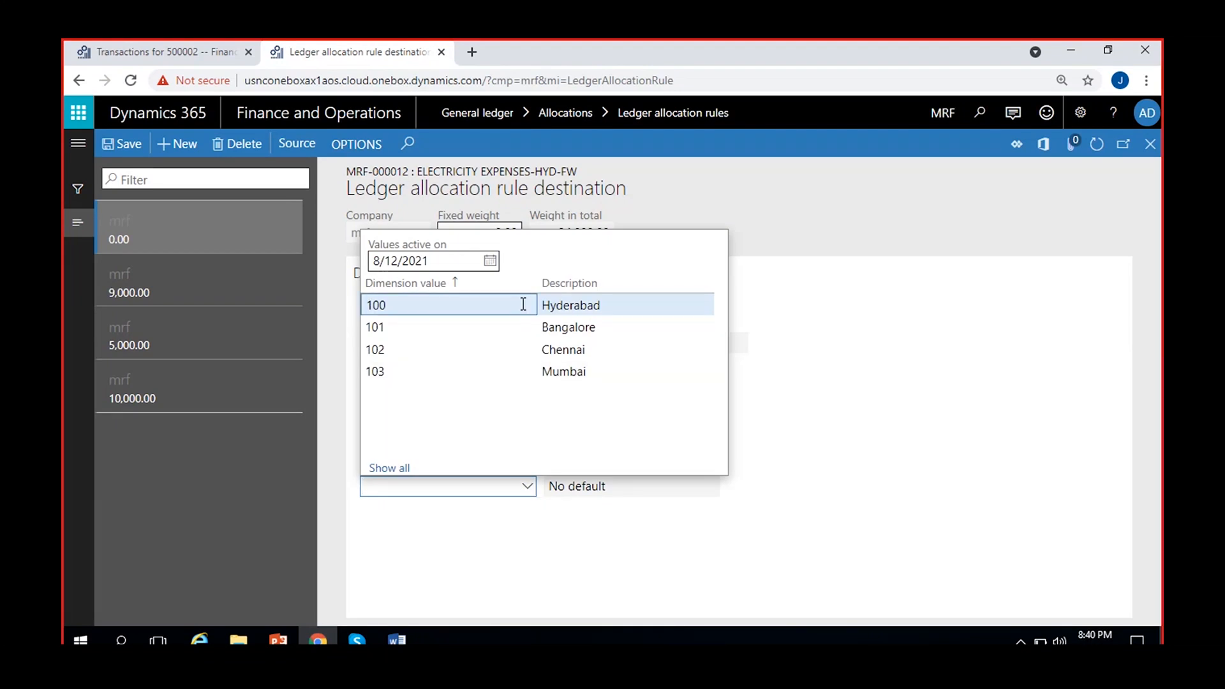
click(526, 445)
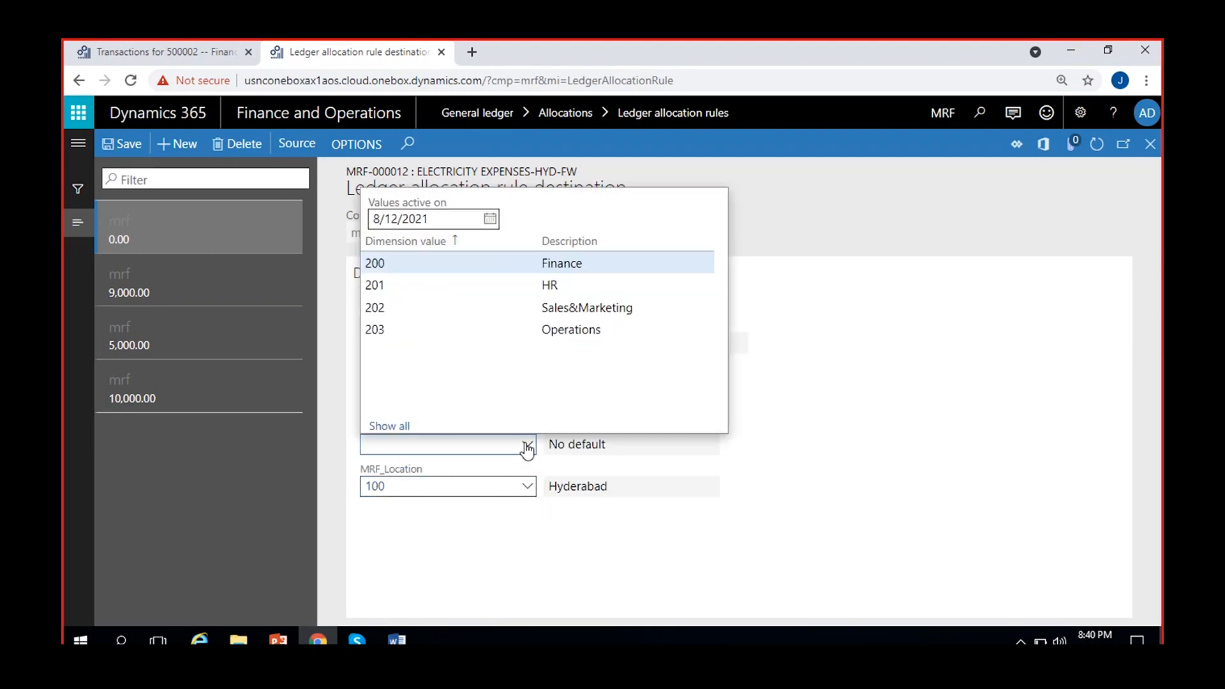
click(573, 330)
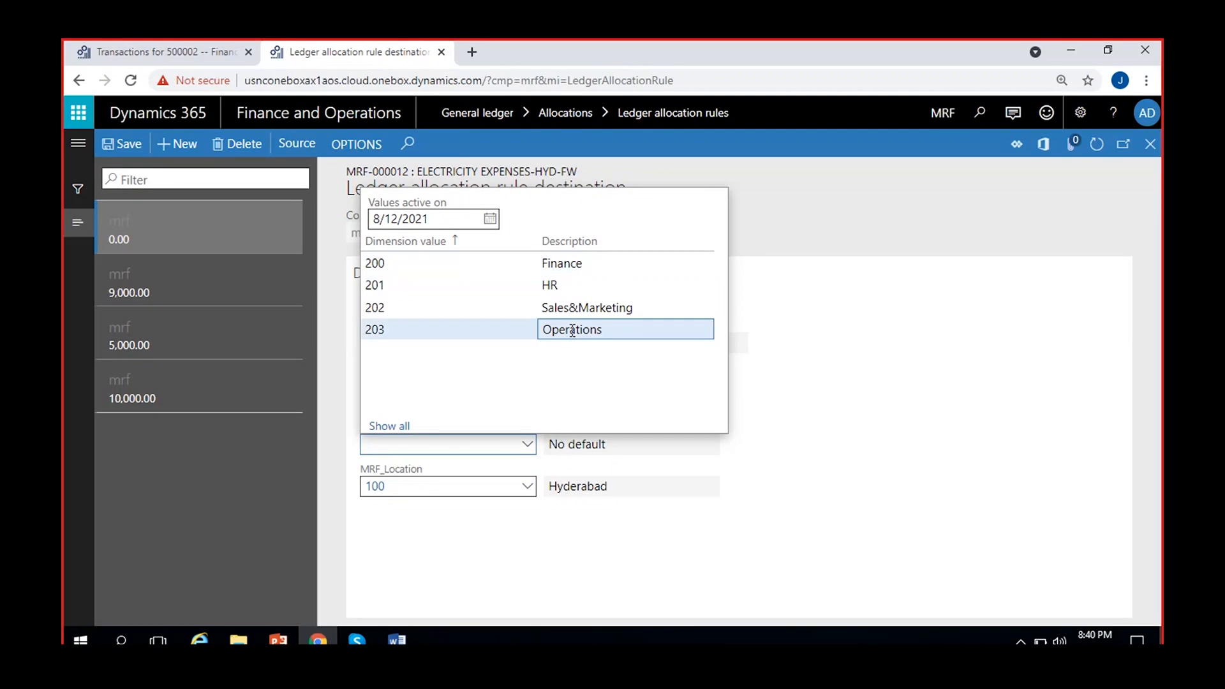
click(572, 330)
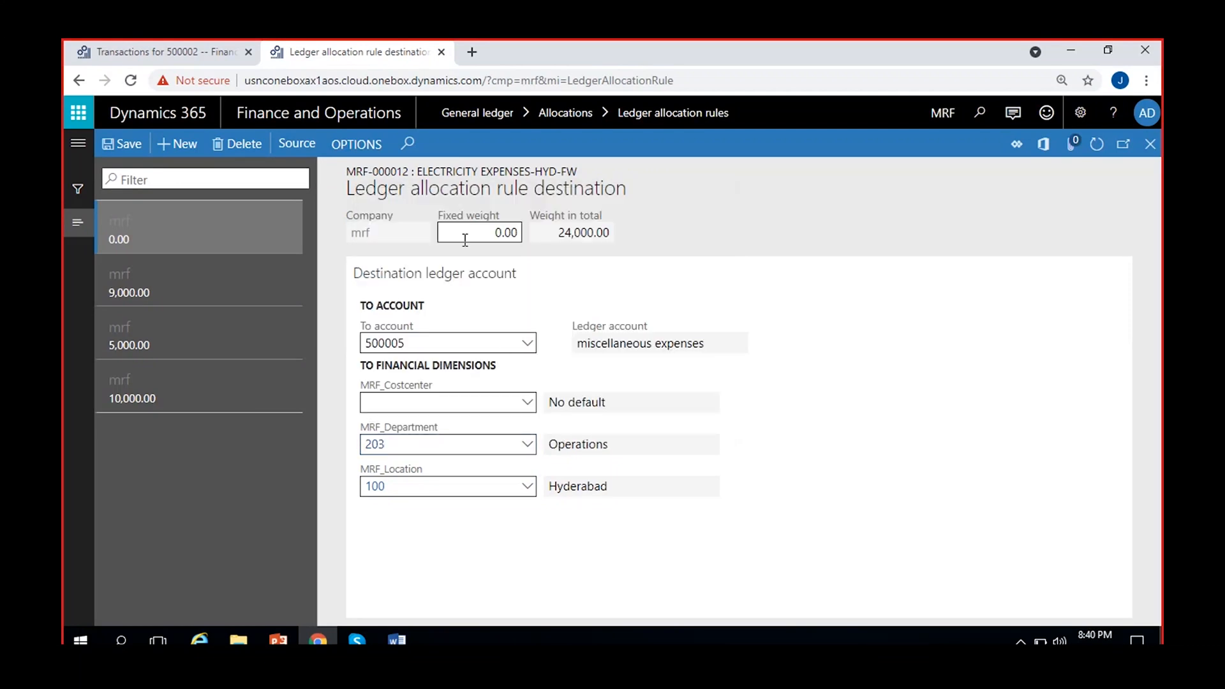
- Set the Operations destination line's fixed weight to 26,000.00, save it, and refresh the destination list
click(466, 237)
key(BackSpace)
text(26000)
click(592, 248)
click(120, 144)
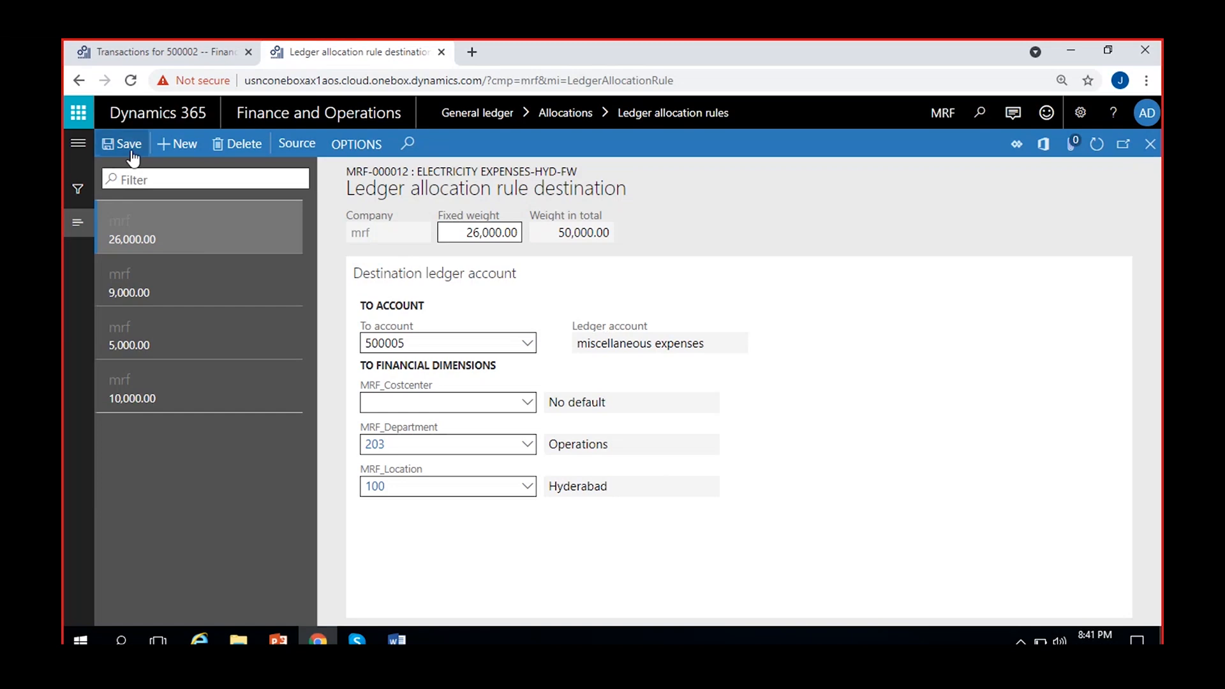
click(1098, 152)
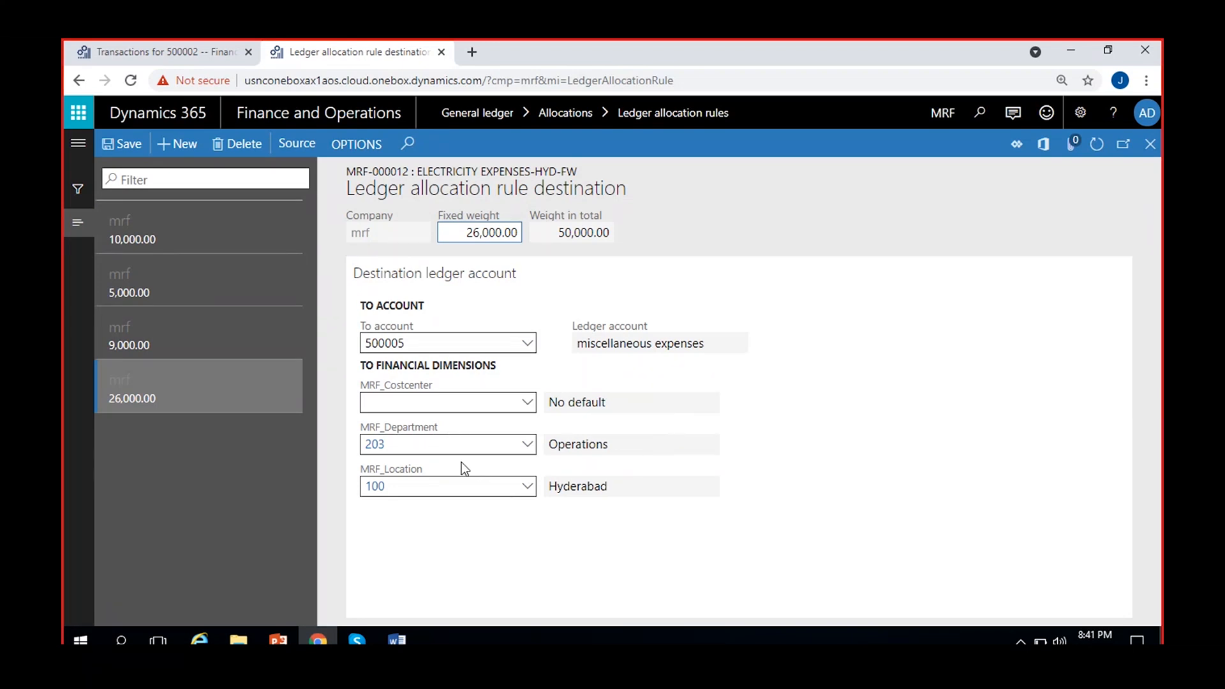
drag(423, 468, 403, 468)
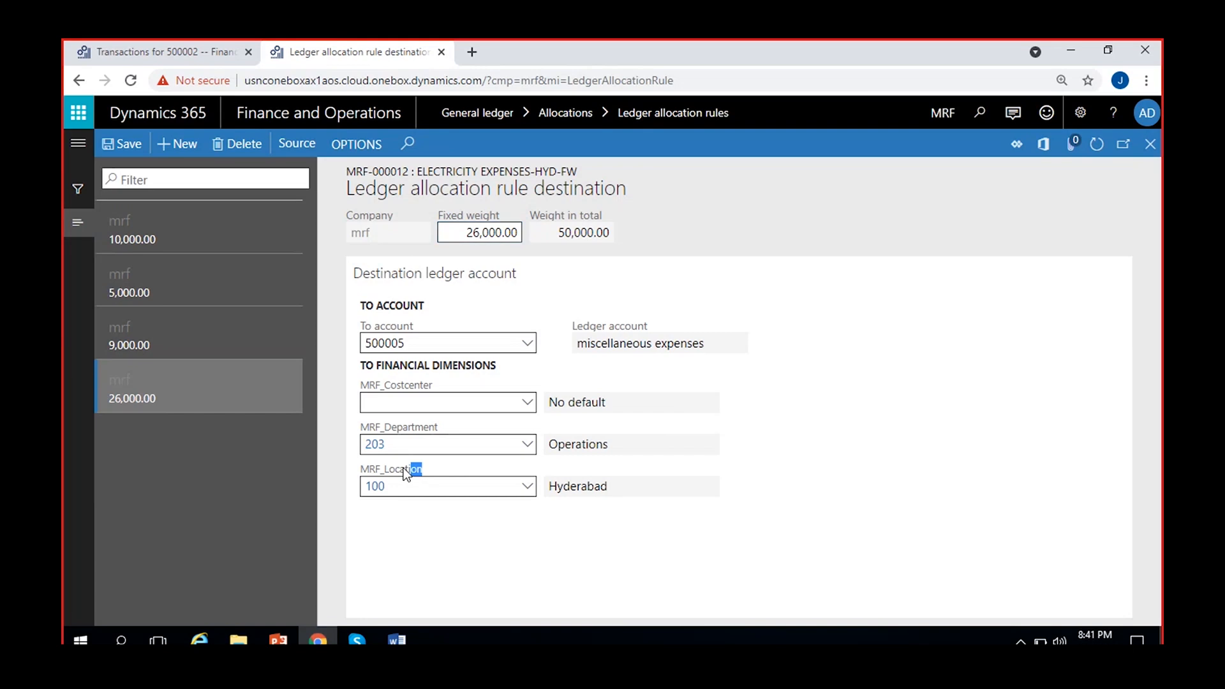
click(533, 564)
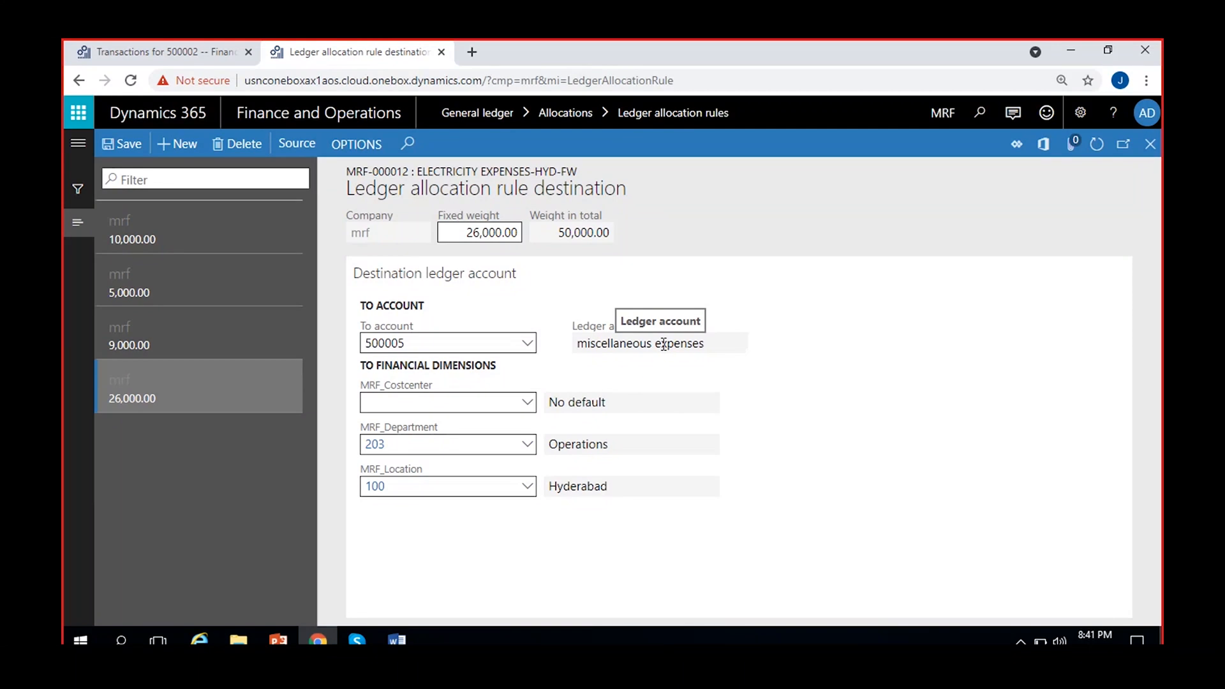
click(735, 345)
click(788, 404)
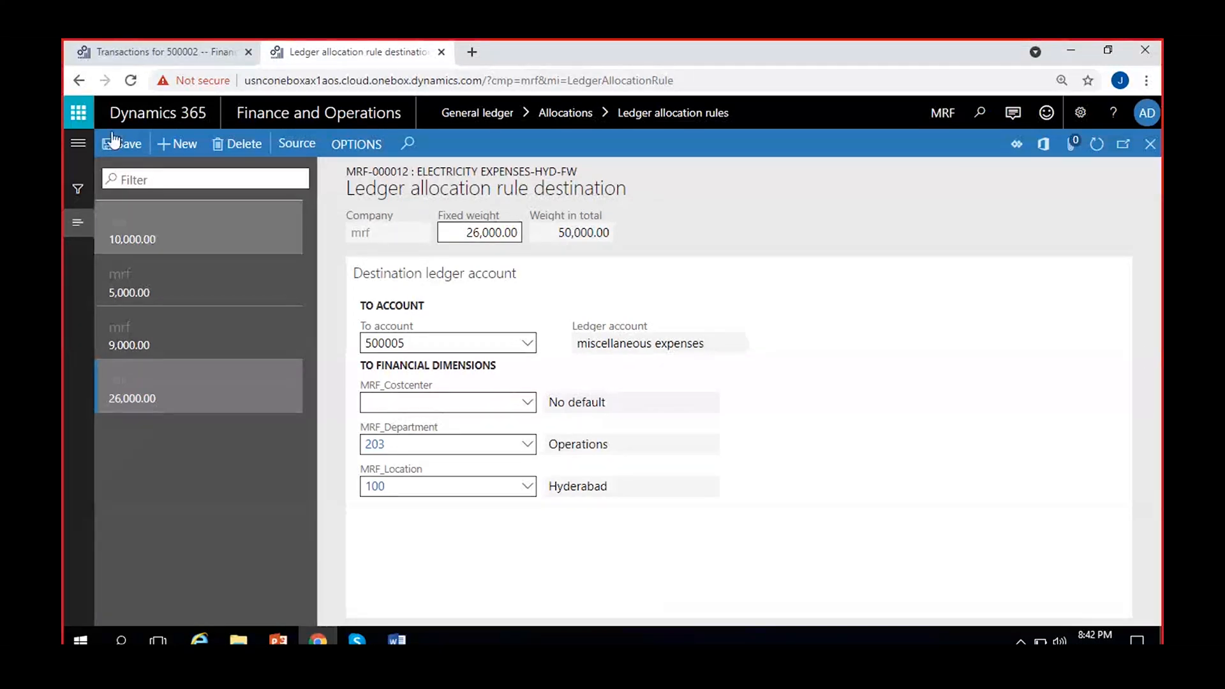
- Start a General ledger process allocation request for rule MRF-000012 (Electricity expenses-Hyd-FW)
click(152, 56)
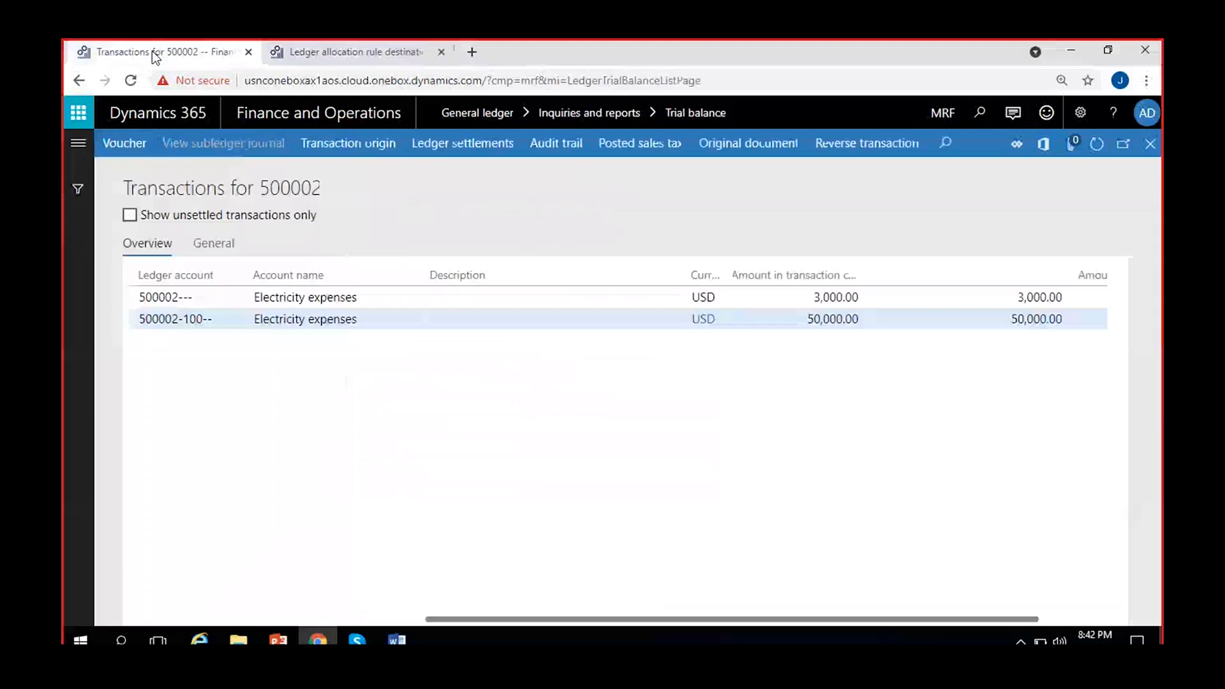
click(78, 144)
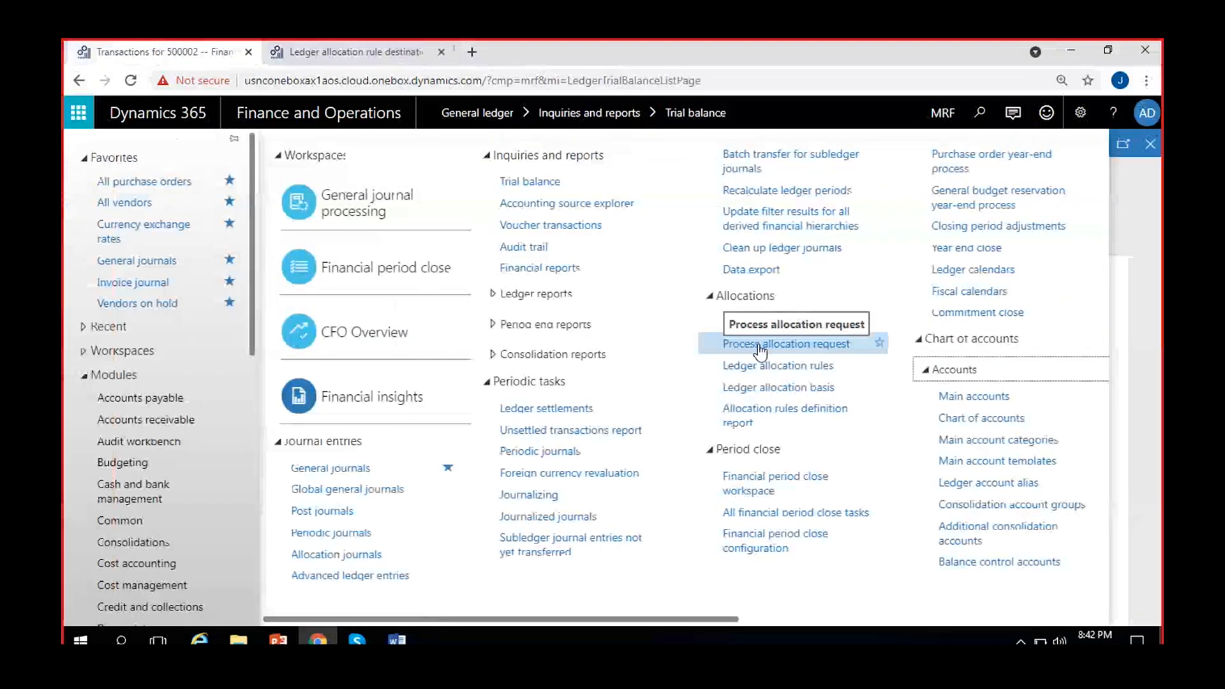
click(758, 345)
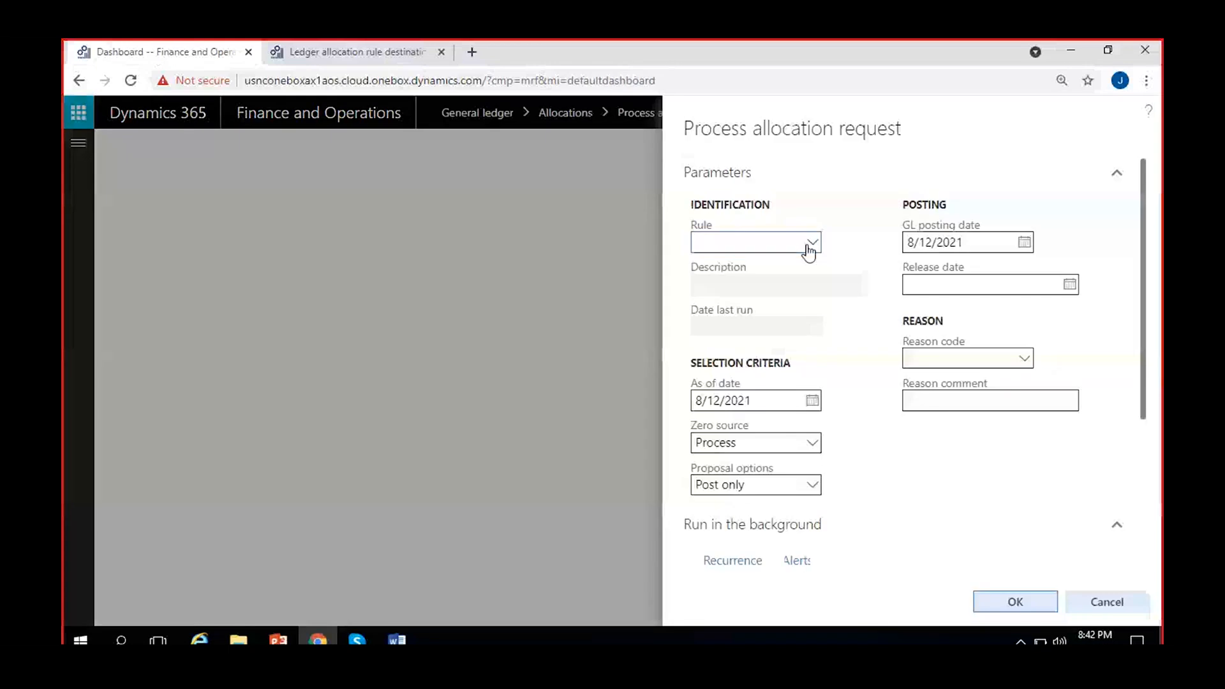
click(811, 246)
click(820, 331)
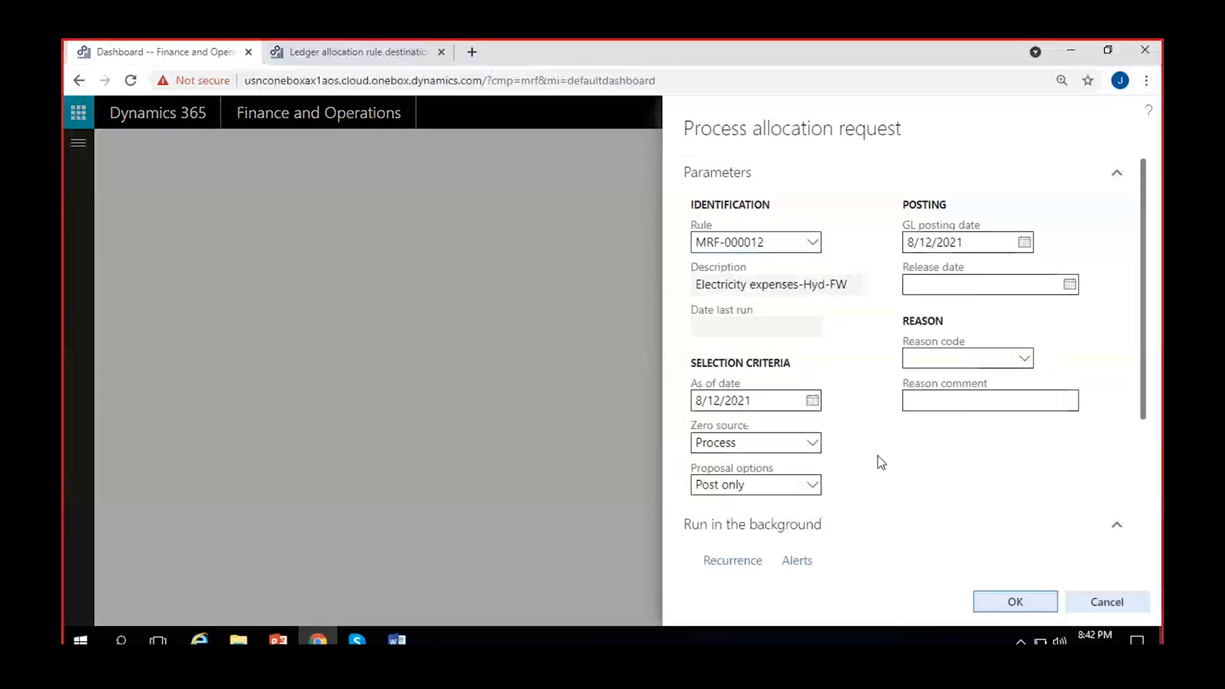
- Set the request's proposal options to Proposal only and run the allocation
scroll(842, 434, down, 1)
click(814, 412)
click(782, 429)
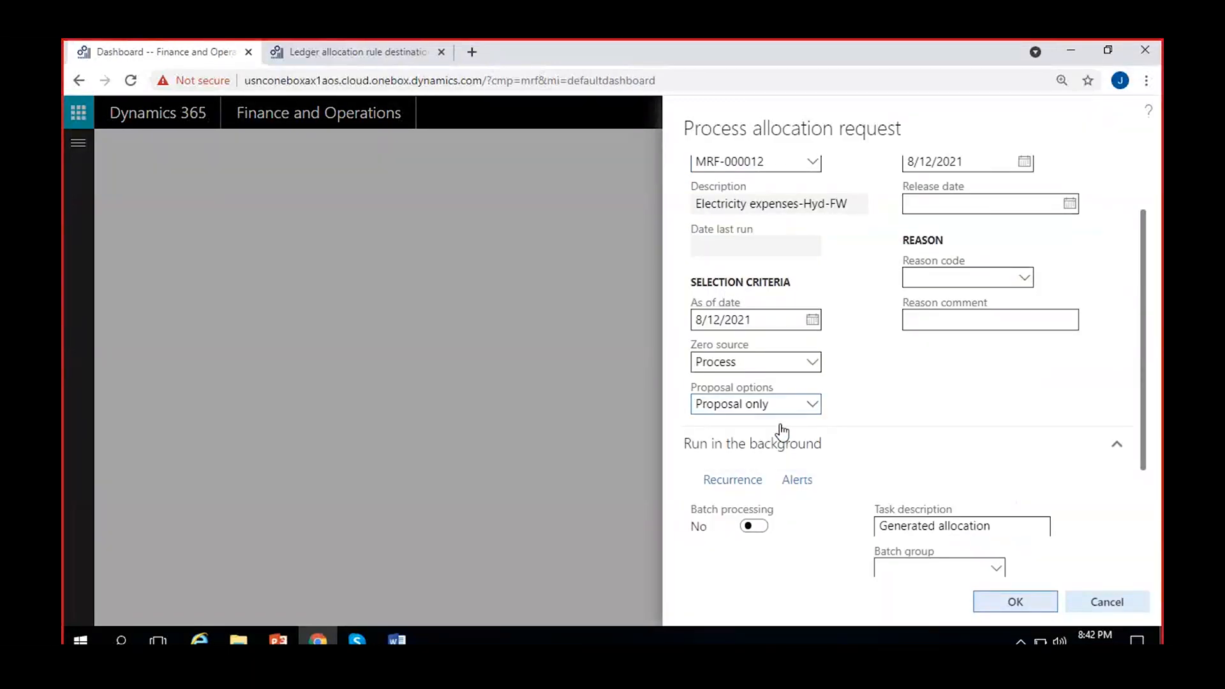
scroll(867, 386, up, 1)
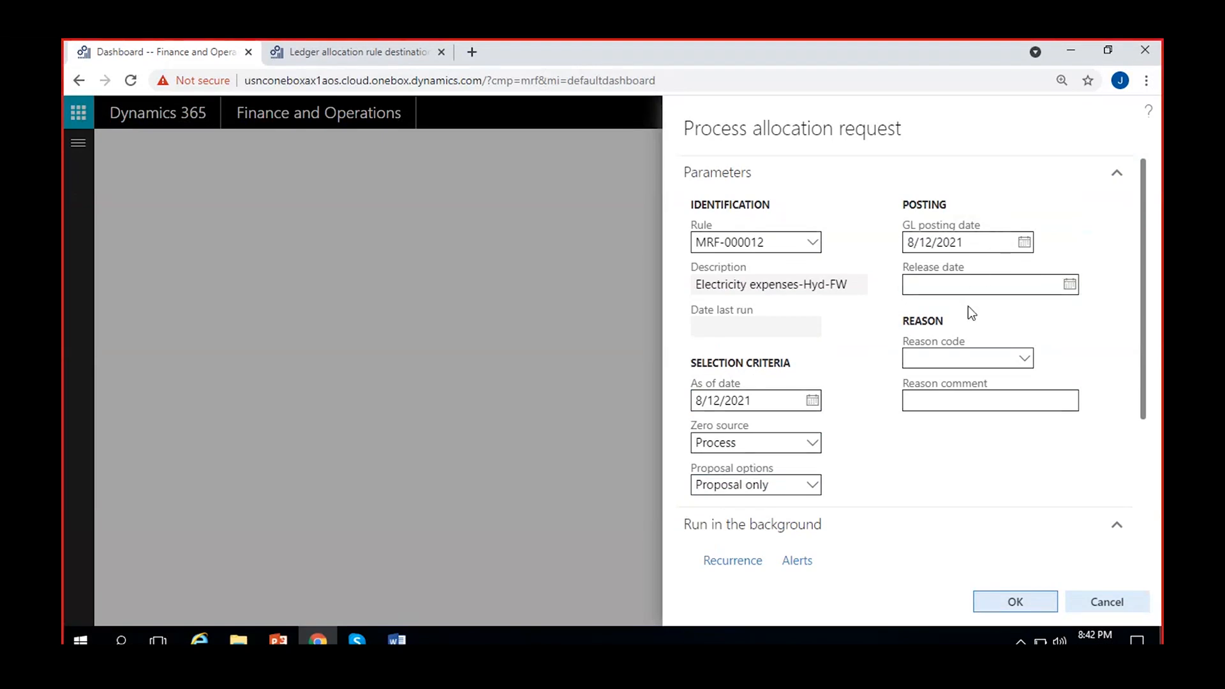
scroll(909, 365, down, 1)
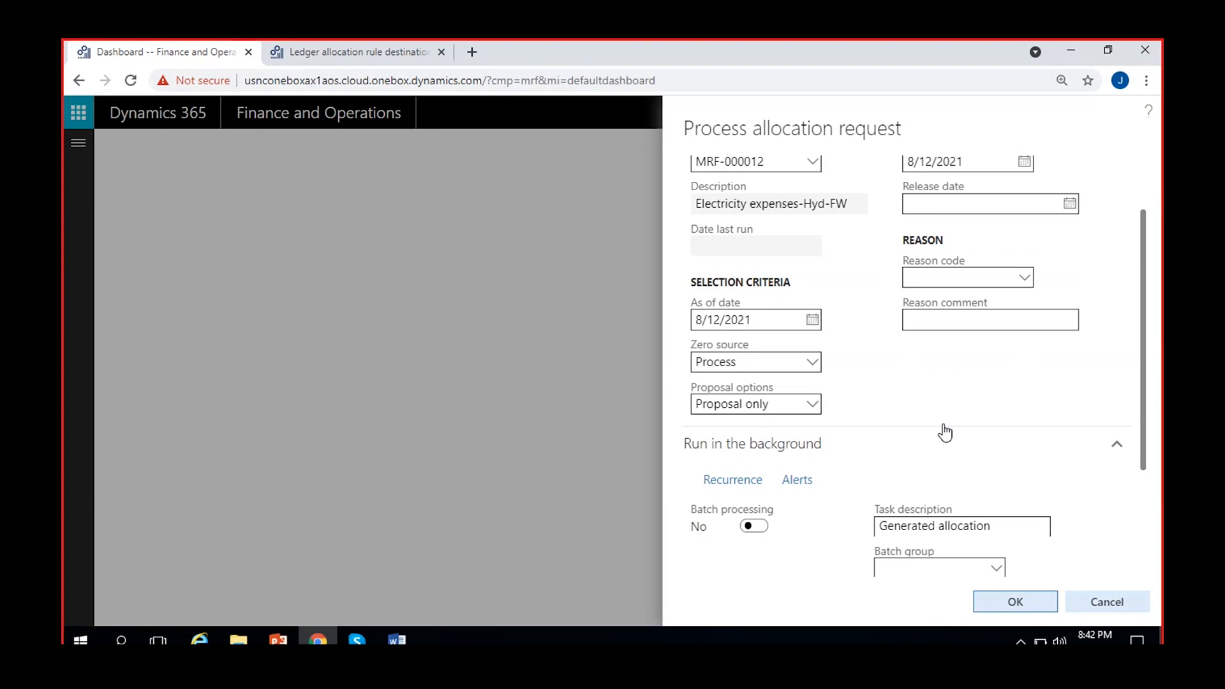
scroll(945, 433, up, 1)
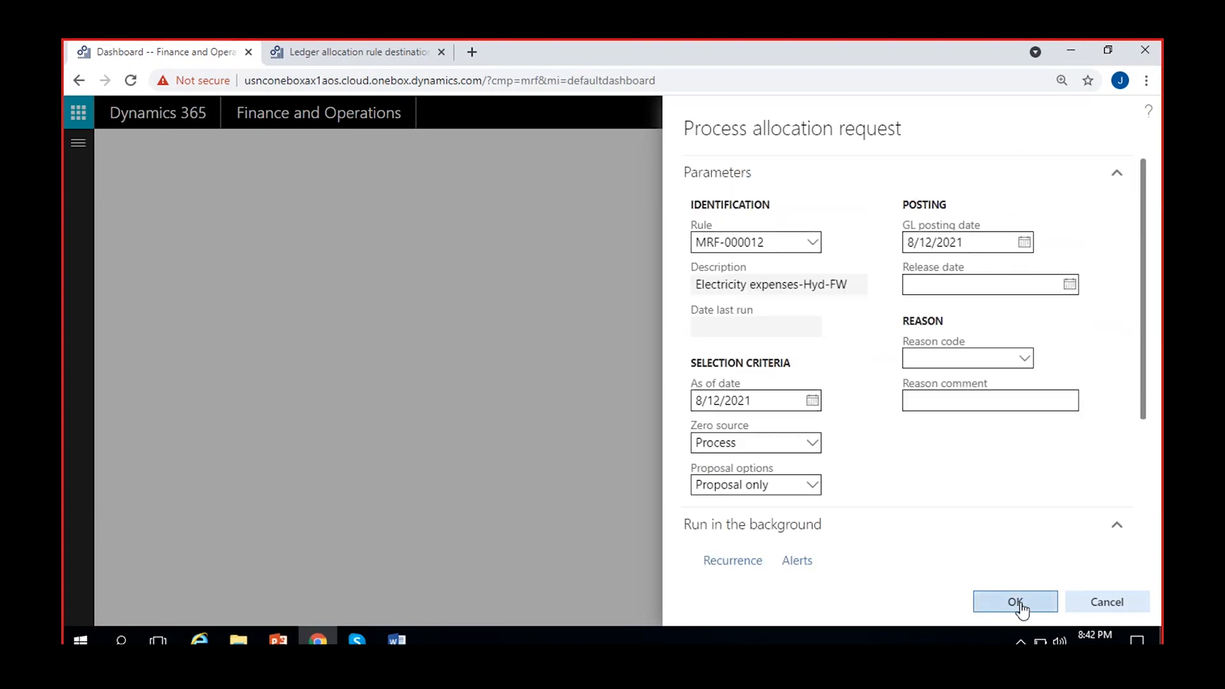
click(1019, 606)
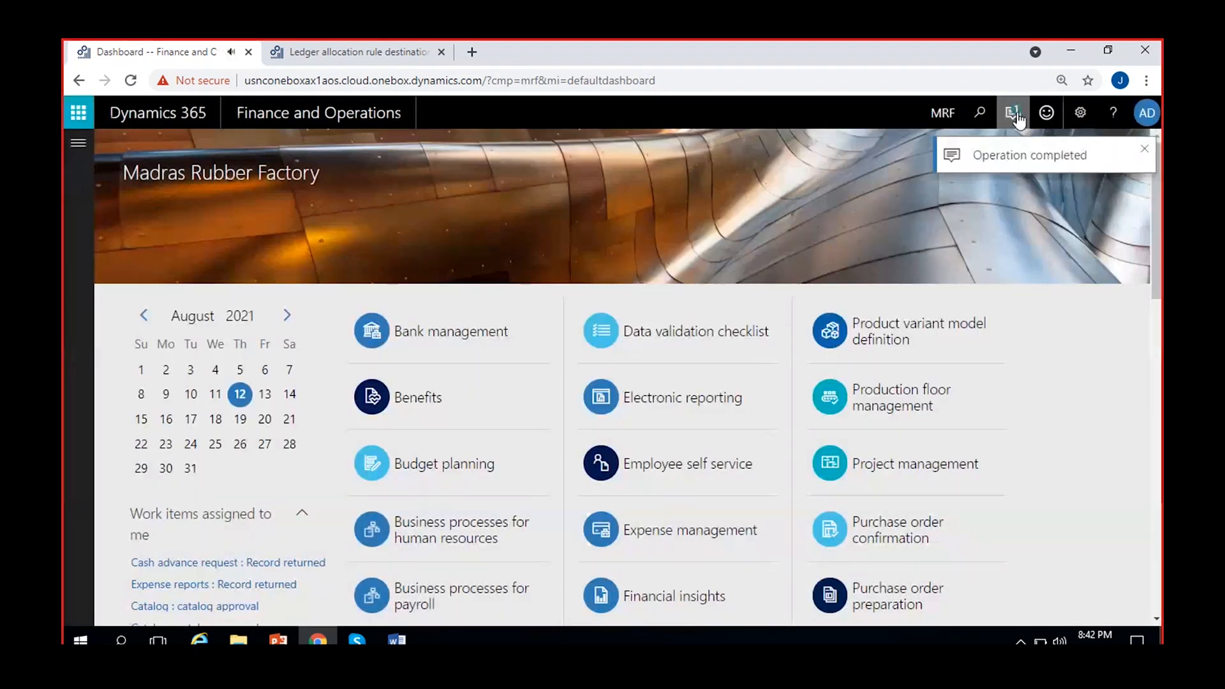
- Check the notifications for the allocation run and open the General ledger allocation journals
click(1013, 113)
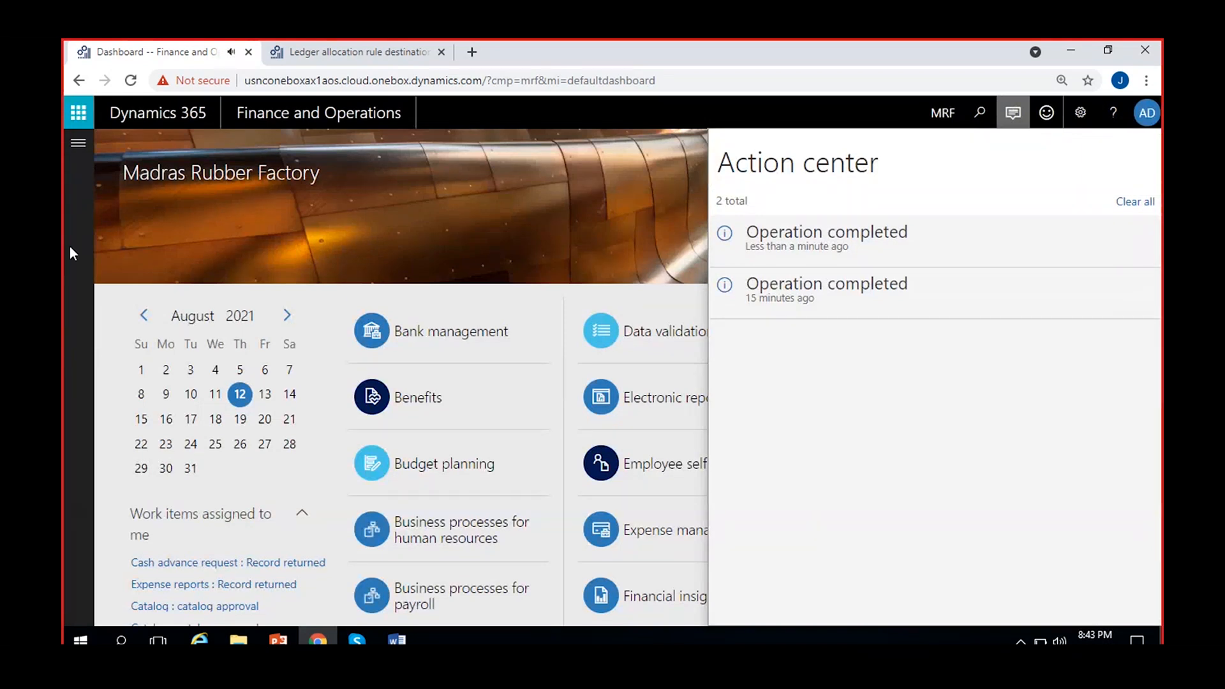
click(80, 153)
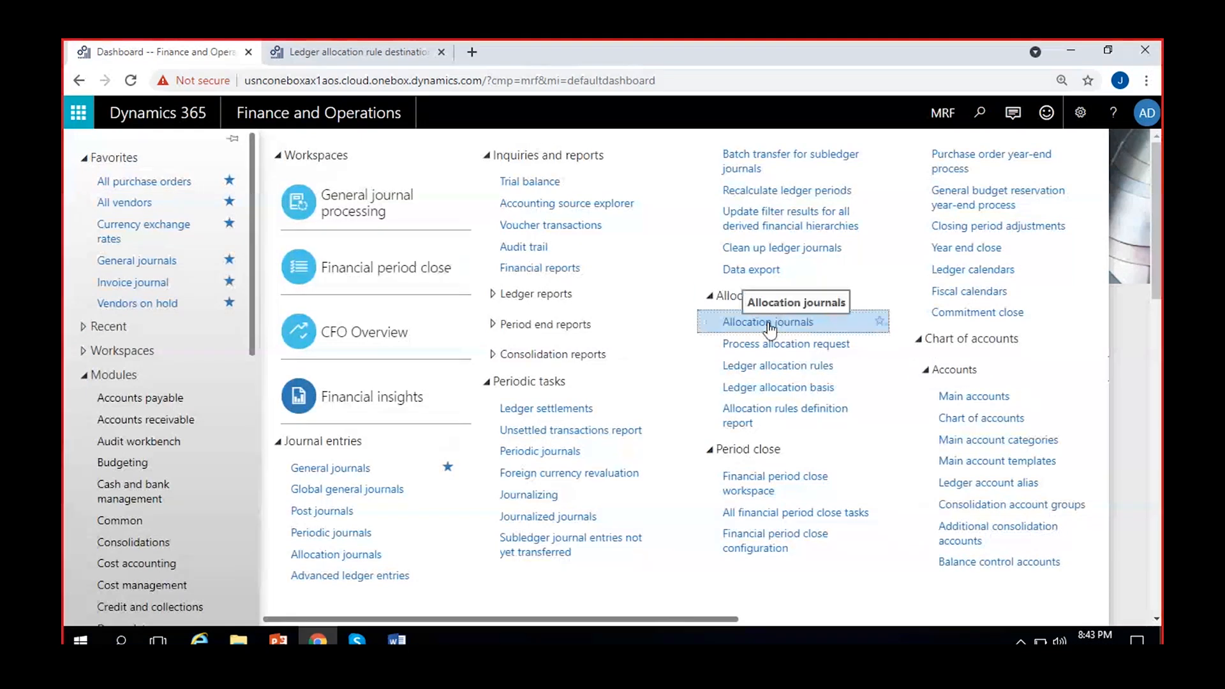
click(734, 322)
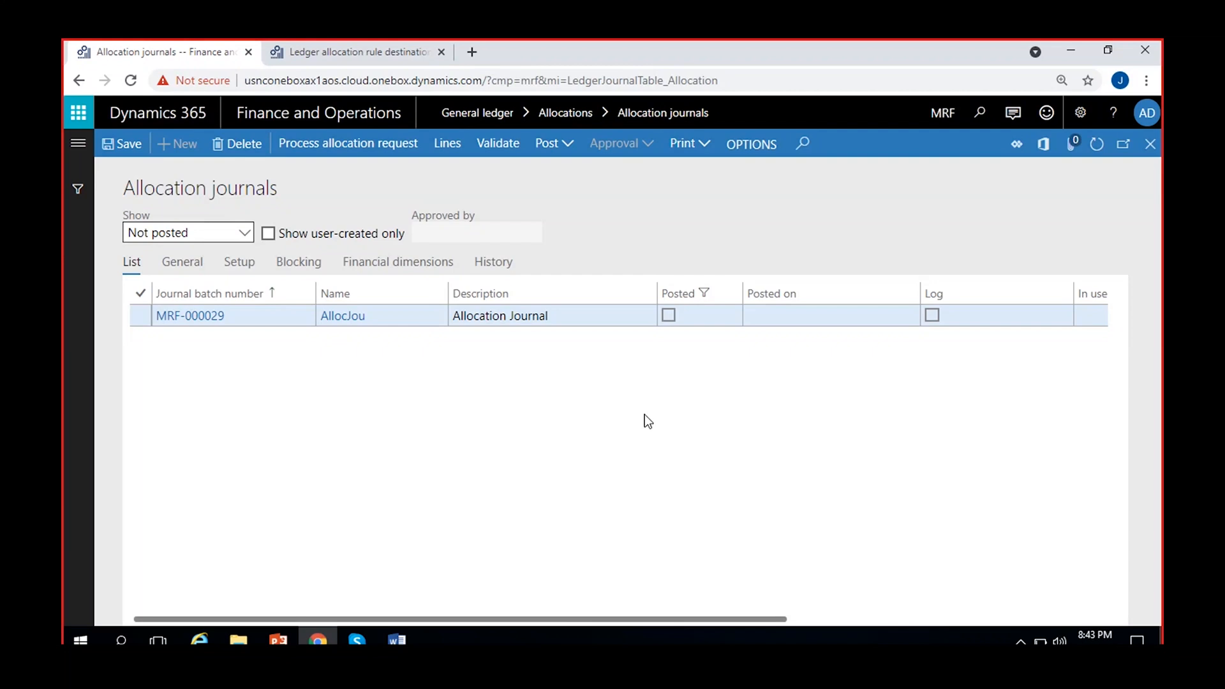
- Review the Operations destination line's ledger account, location and department in the allocation rule
click(370, 41)
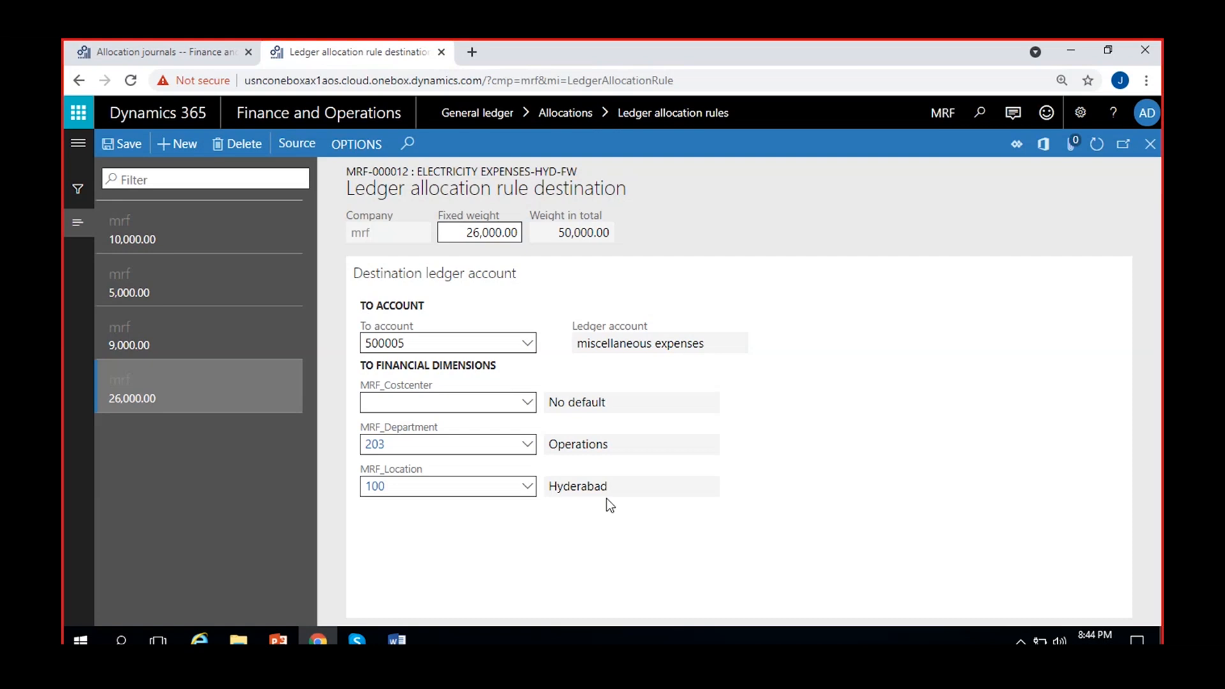
drag(627, 343, 727, 406)
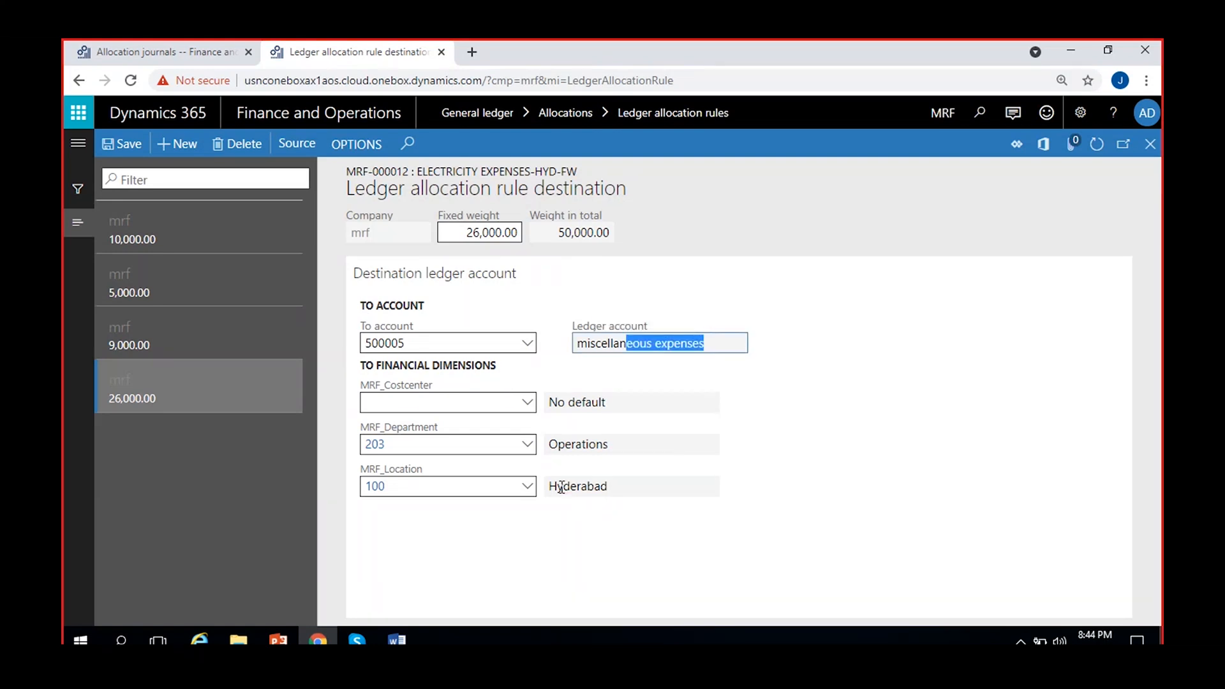
drag(549, 488, 679, 489)
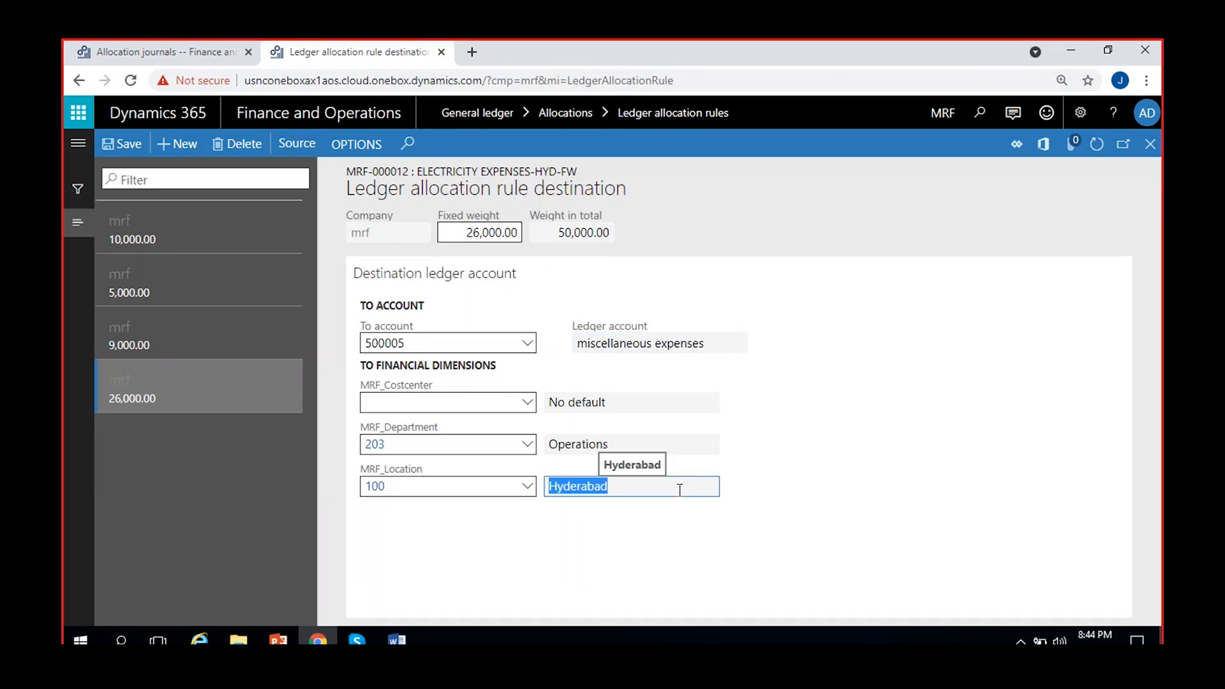
click(569, 445)
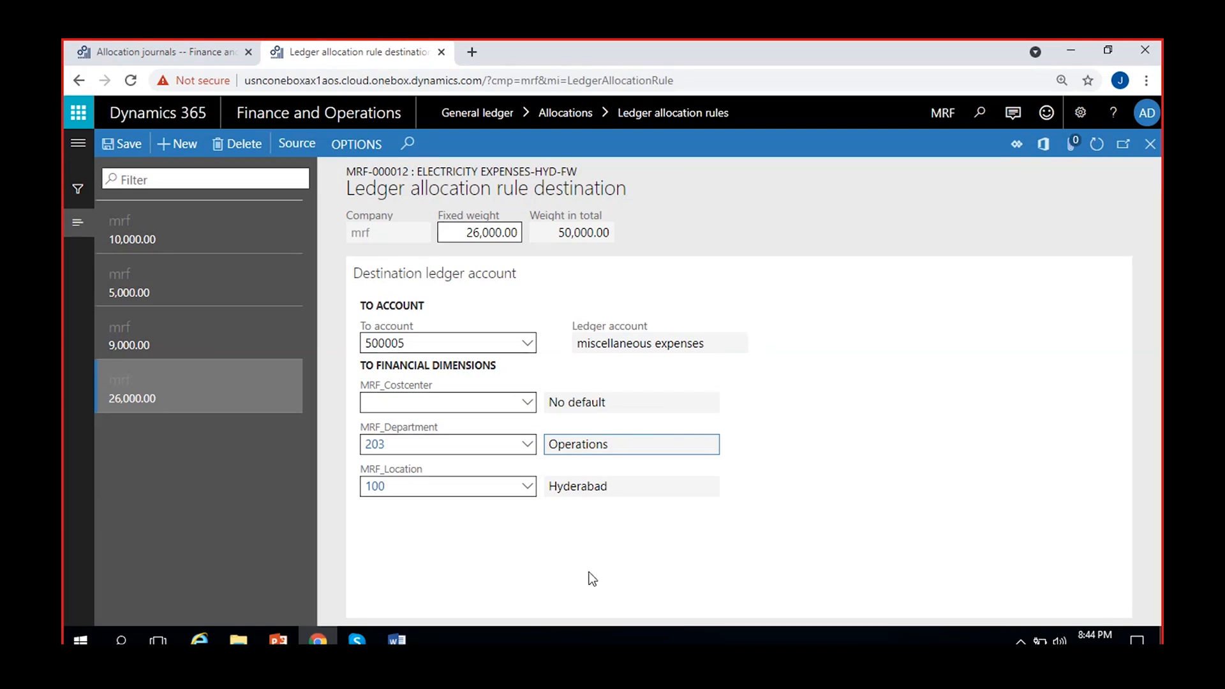
click(512, 545)
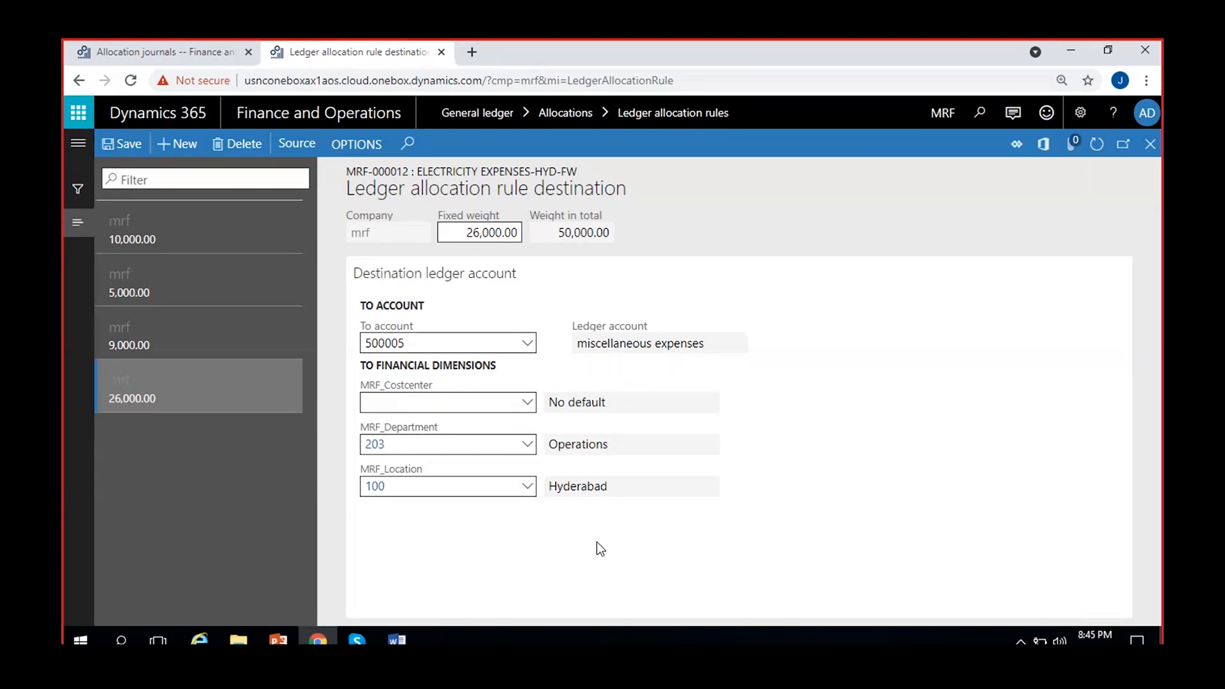
- Open the lines of the unposted allocation journal MRF-000029 and switch the journal voucher to edit mode
click(169, 52)
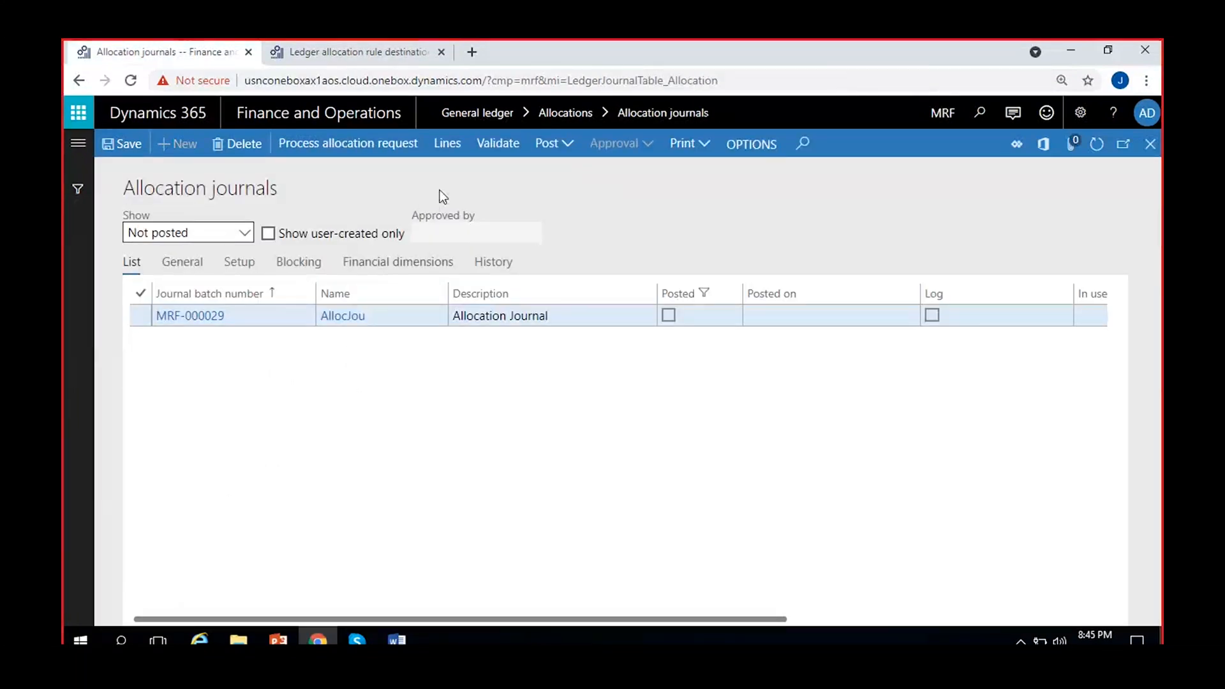
click(448, 142)
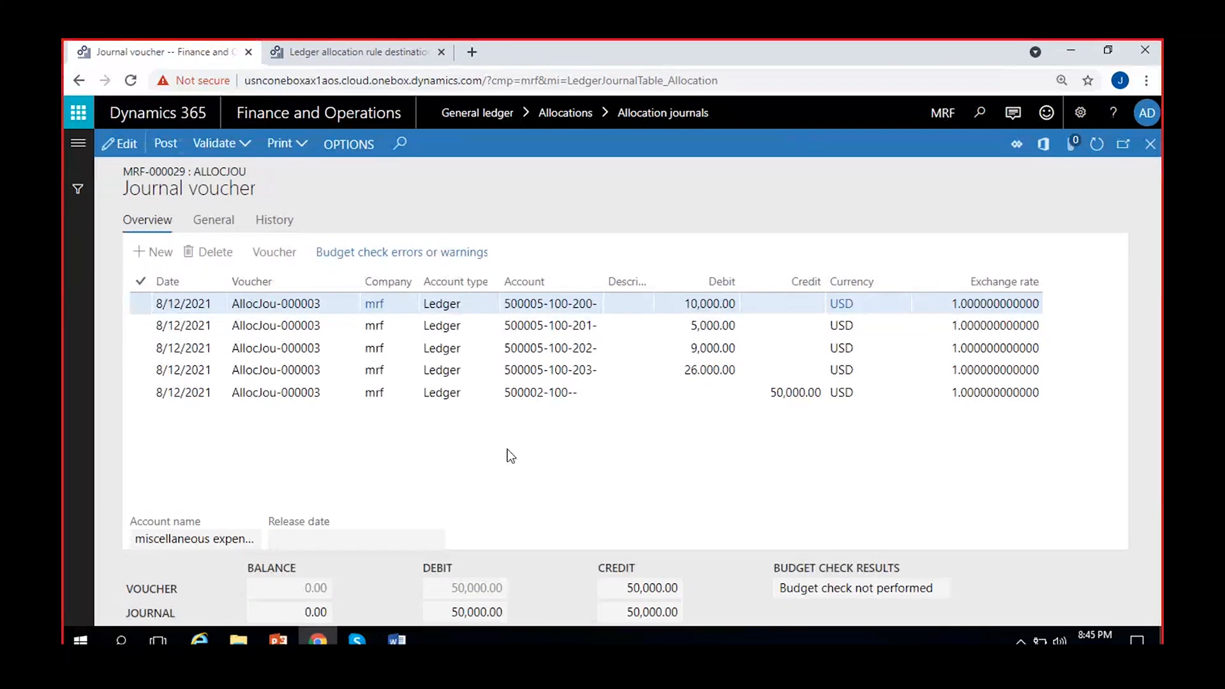
click(528, 393)
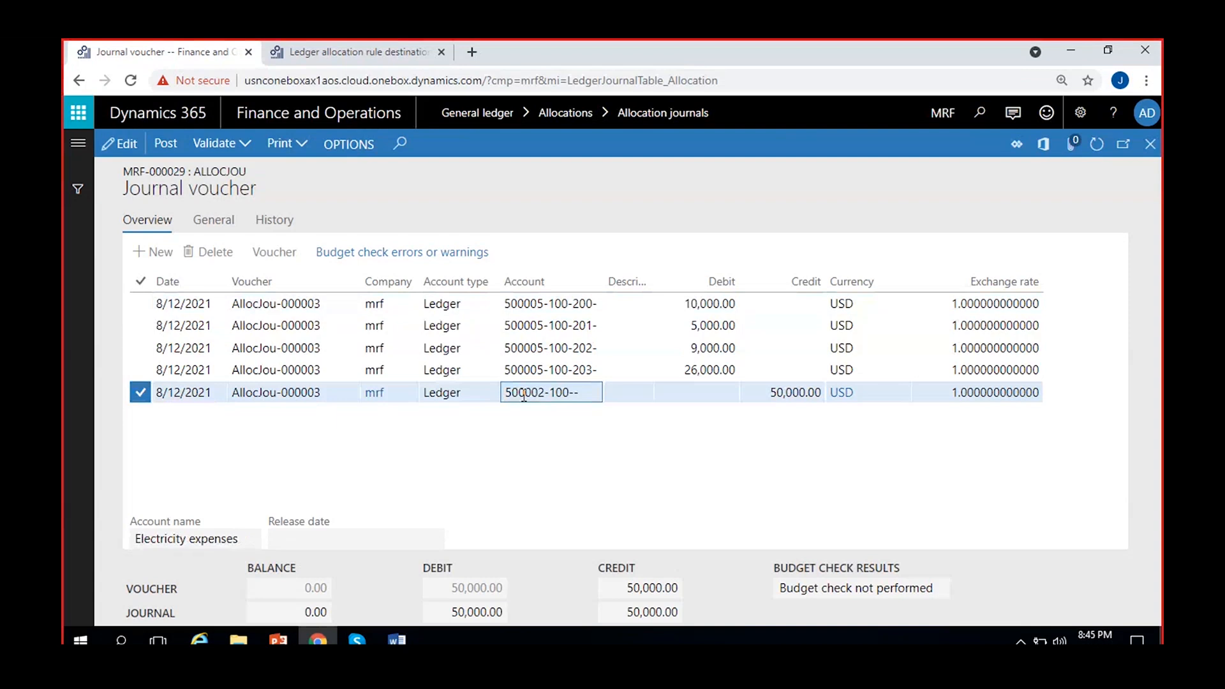
click(120, 144)
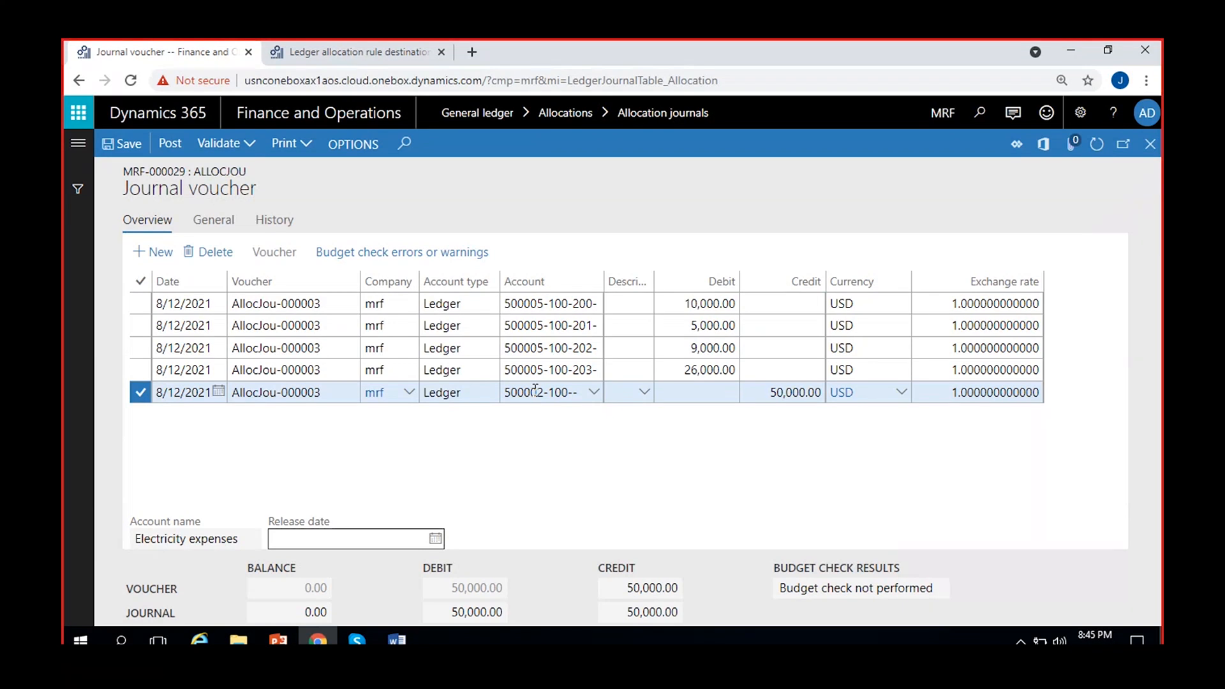
- Examine the voucher's credit line for Electricity expenses and the Finance department's debit line to miscellaneous expenses
mouse_move(535, 391)
drag(765, 393, 840, 395)
click(767, 457)
click(537, 392)
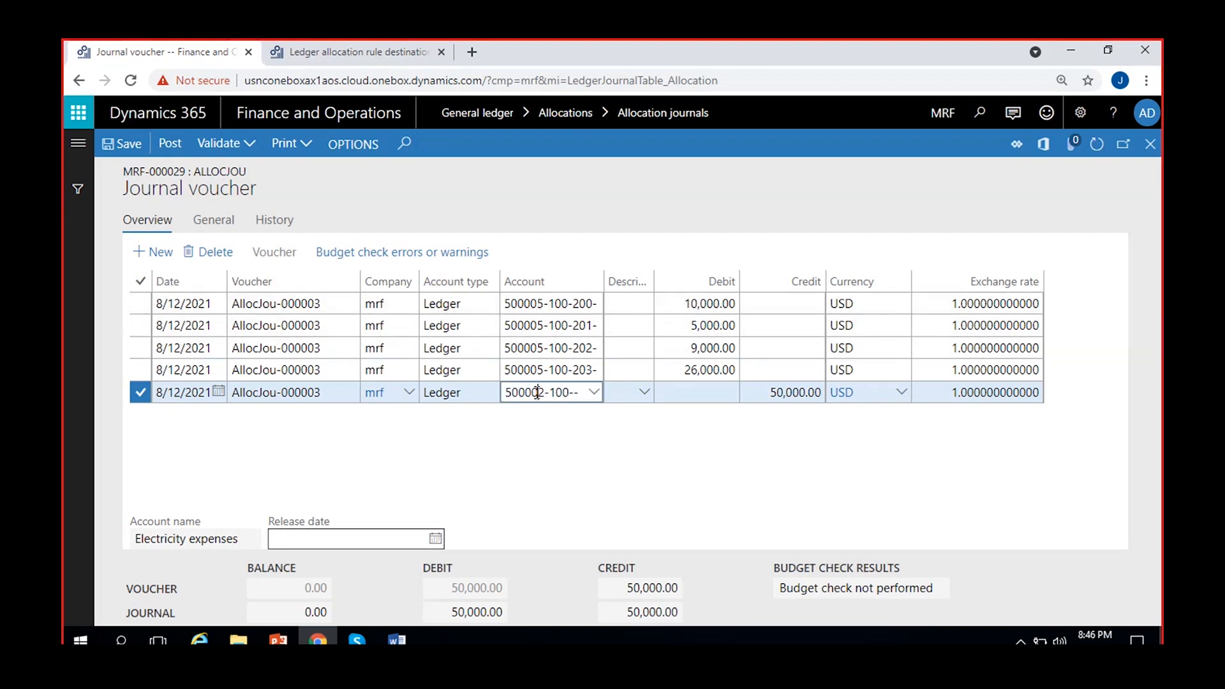
click(535, 303)
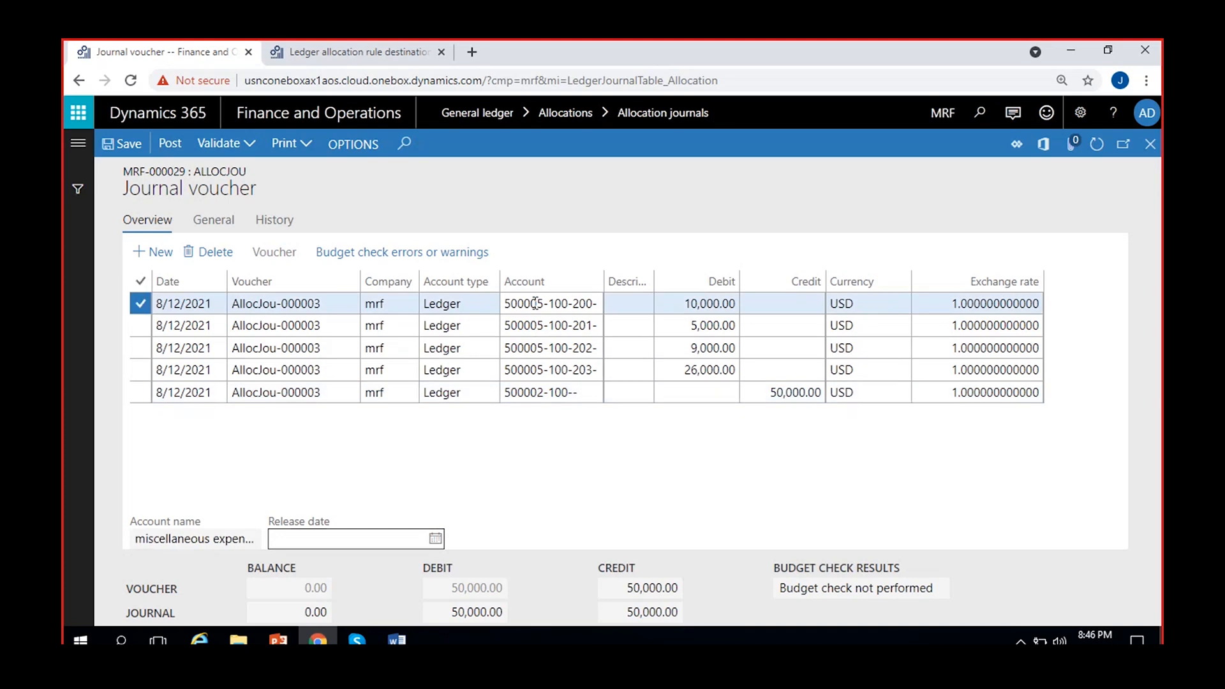
- Widen the voucher's Account column and compare its debit lines with the destination lines of the allocation rule
drag(604, 281, 645, 278)
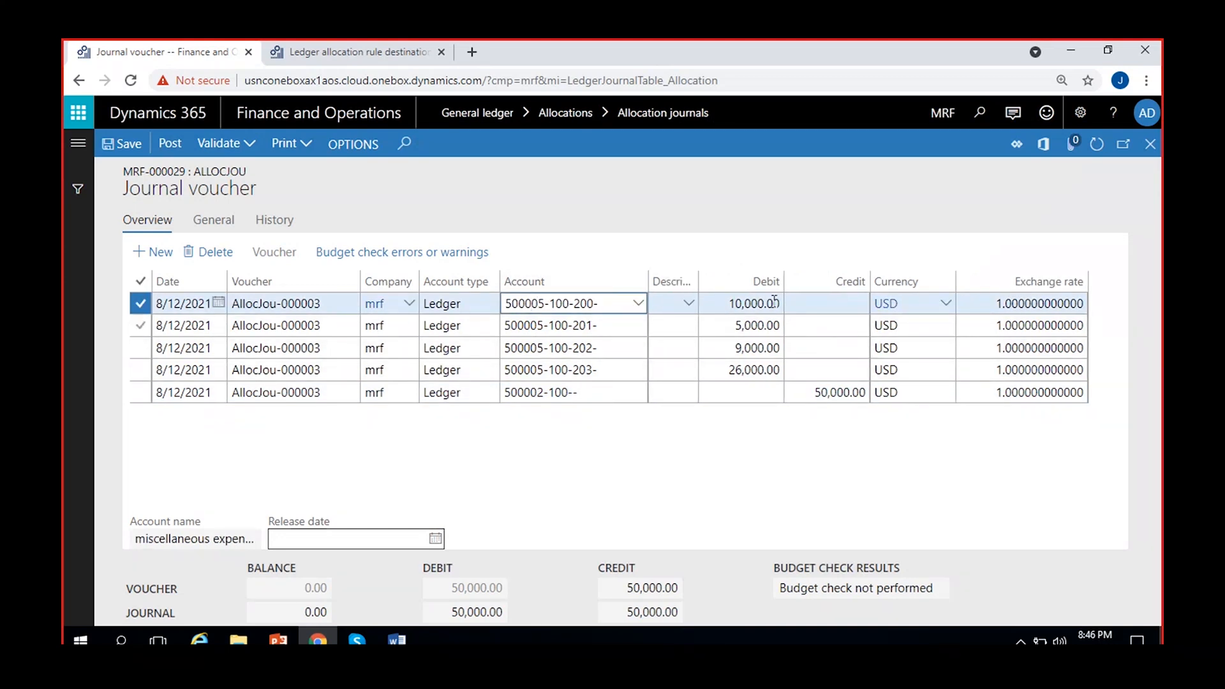
click(382, 56)
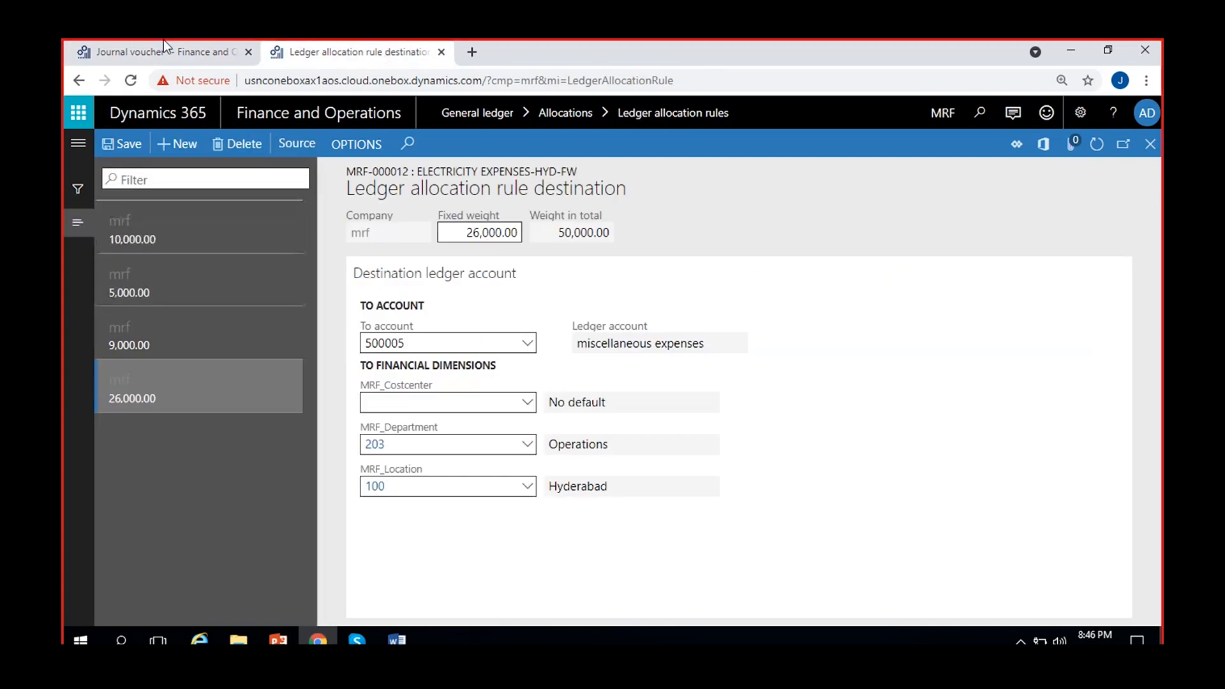
click(163, 44)
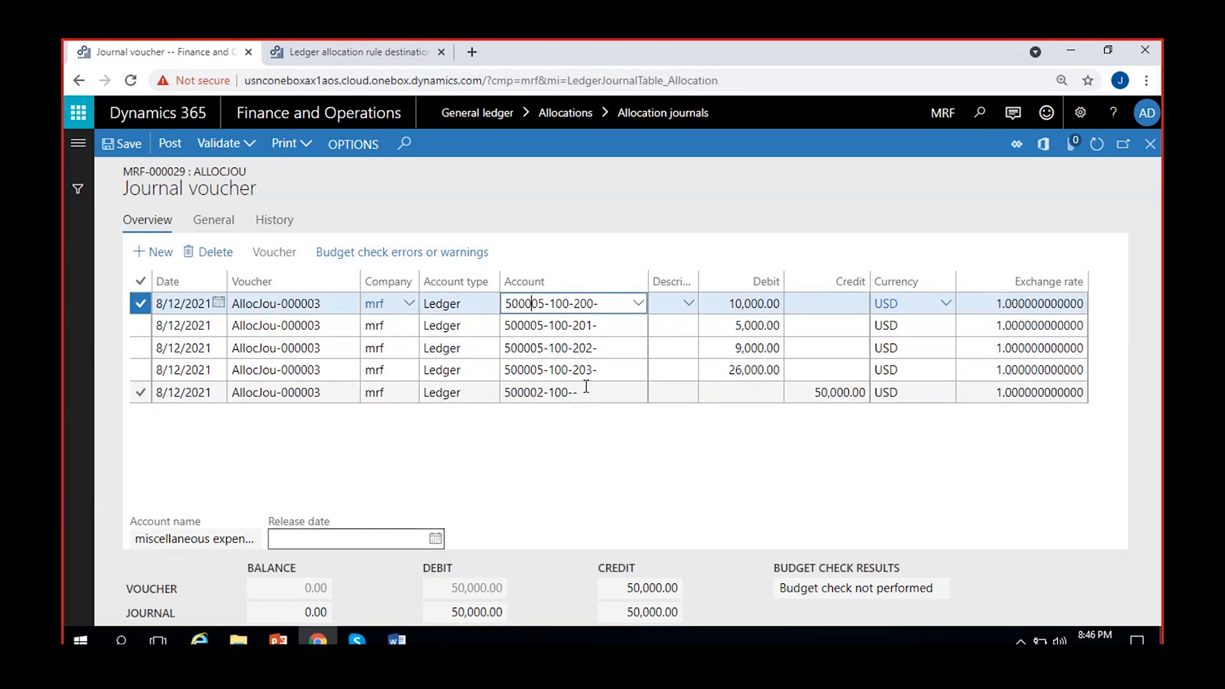
click(746, 461)
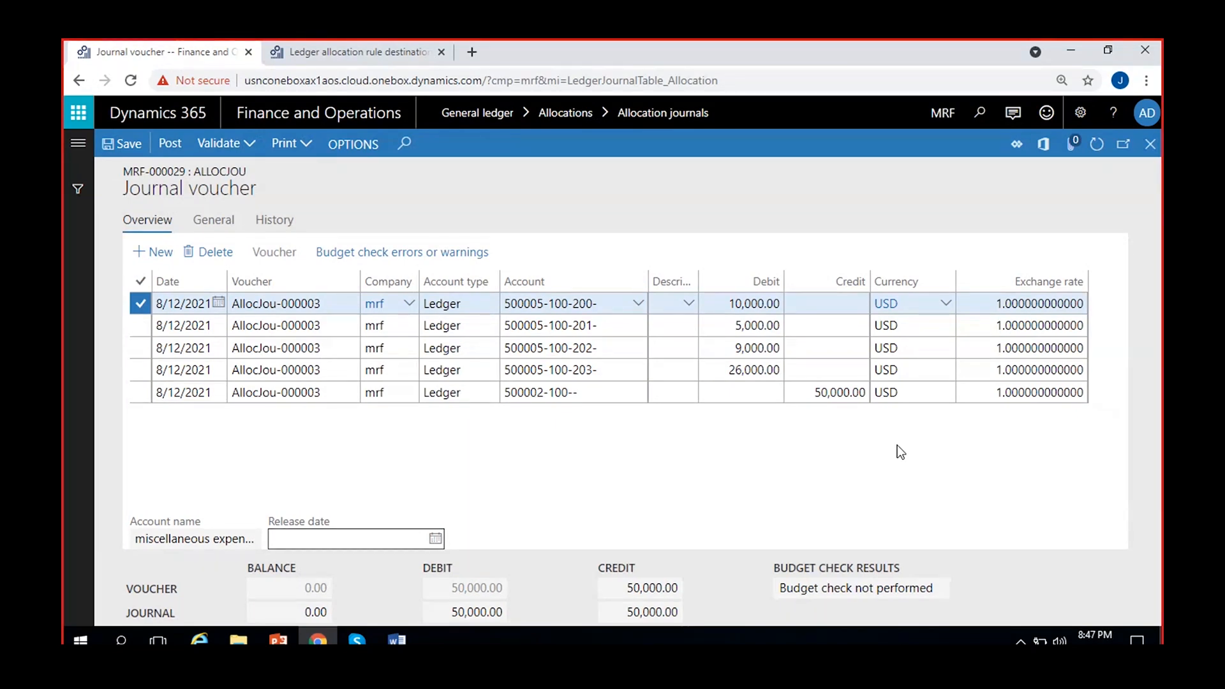
- Try to post allocation journal MRF-000029 and open the posting message details to read the accounting and reporting currency differences
click(172, 152)
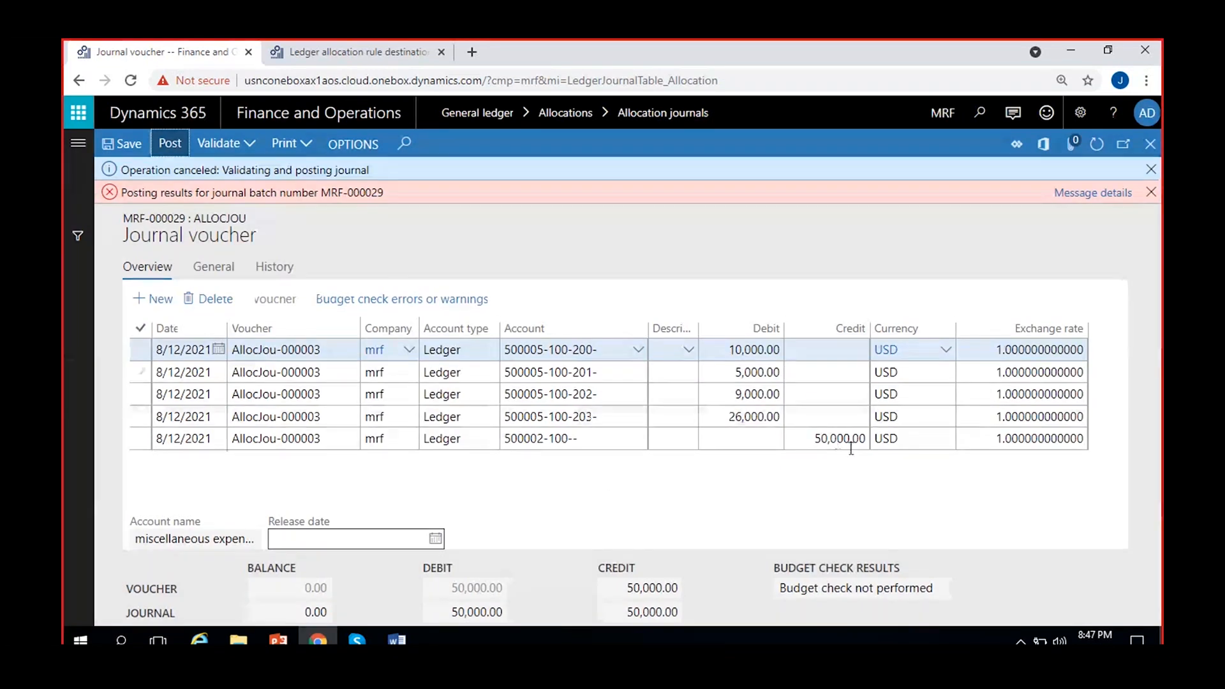
click(1082, 195)
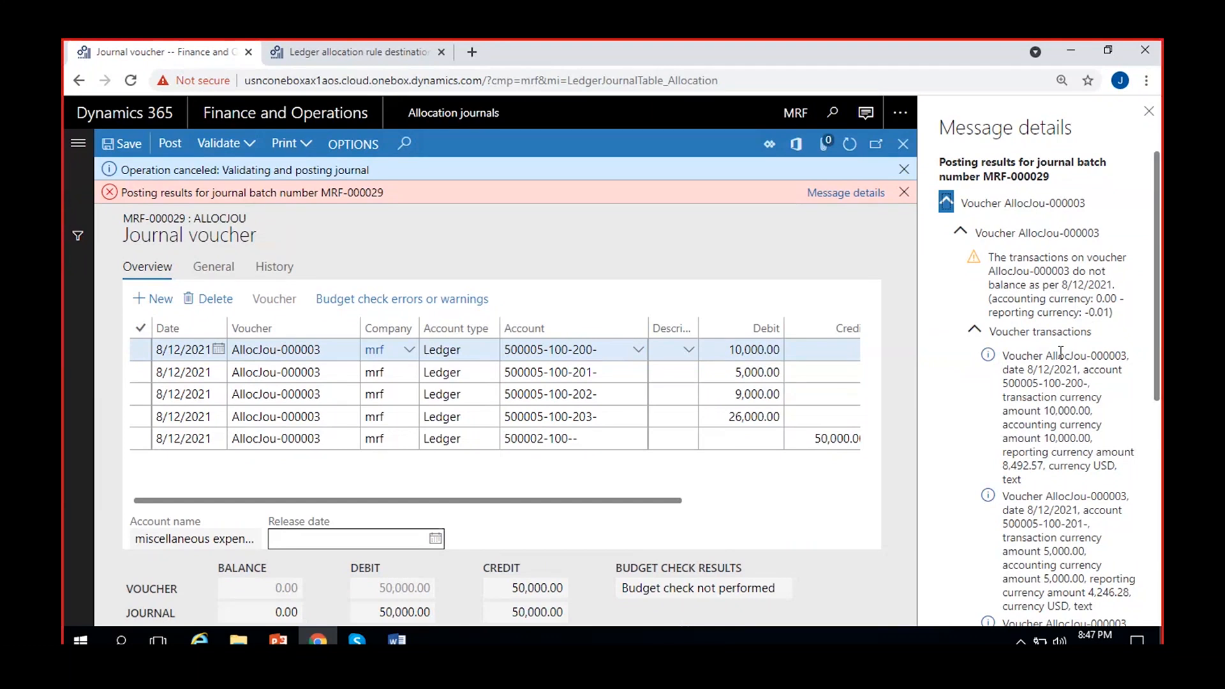
drag(1095, 299, 1111, 314)
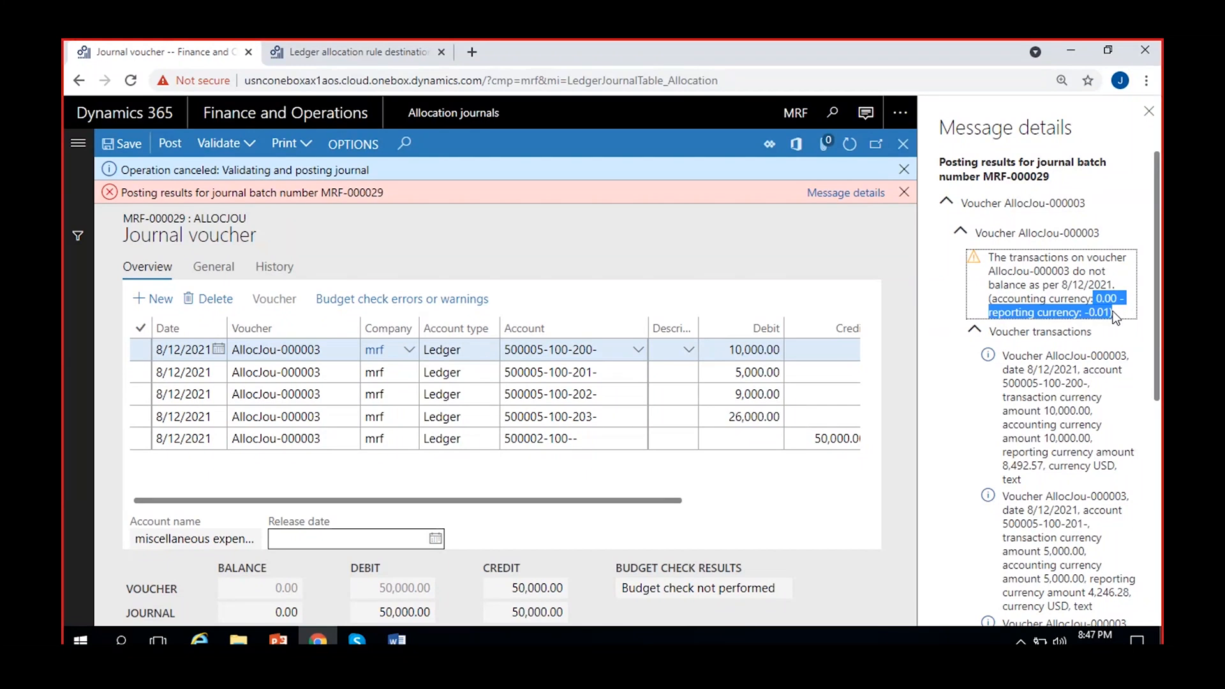
double_click(1107, 313)
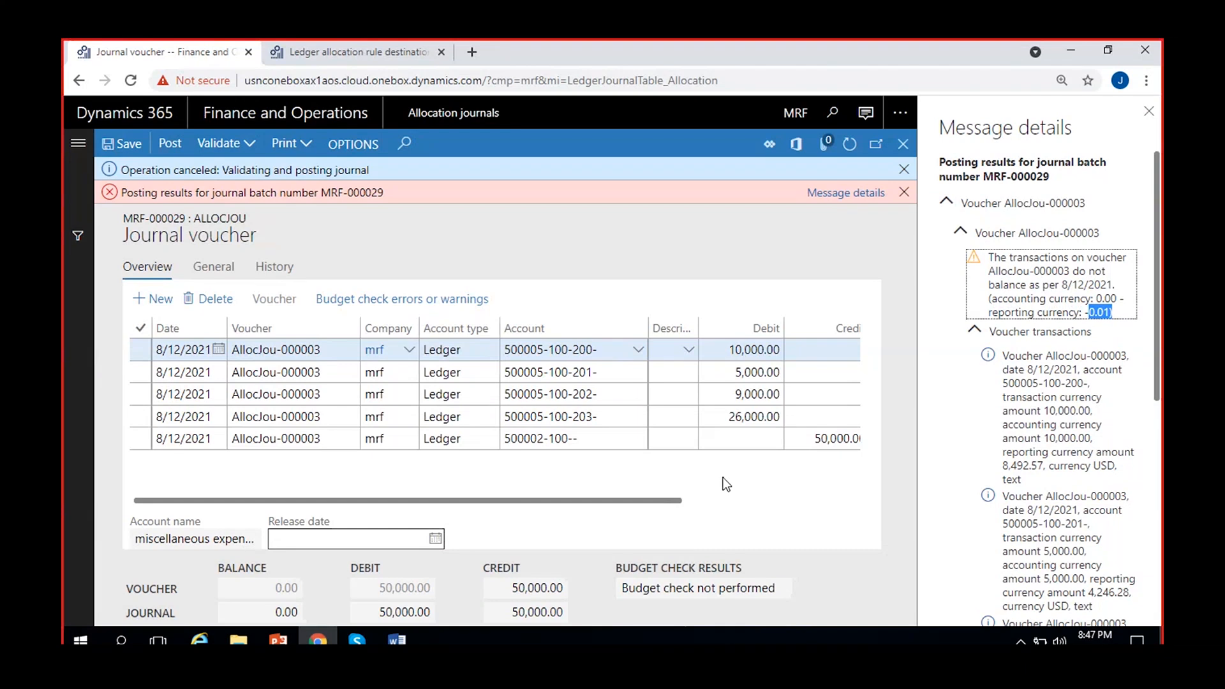
- Compare the voucher's debit, credit and balance amounts with the voucher transactions listed in the posting message details
drag(673, 500, 742, 501)
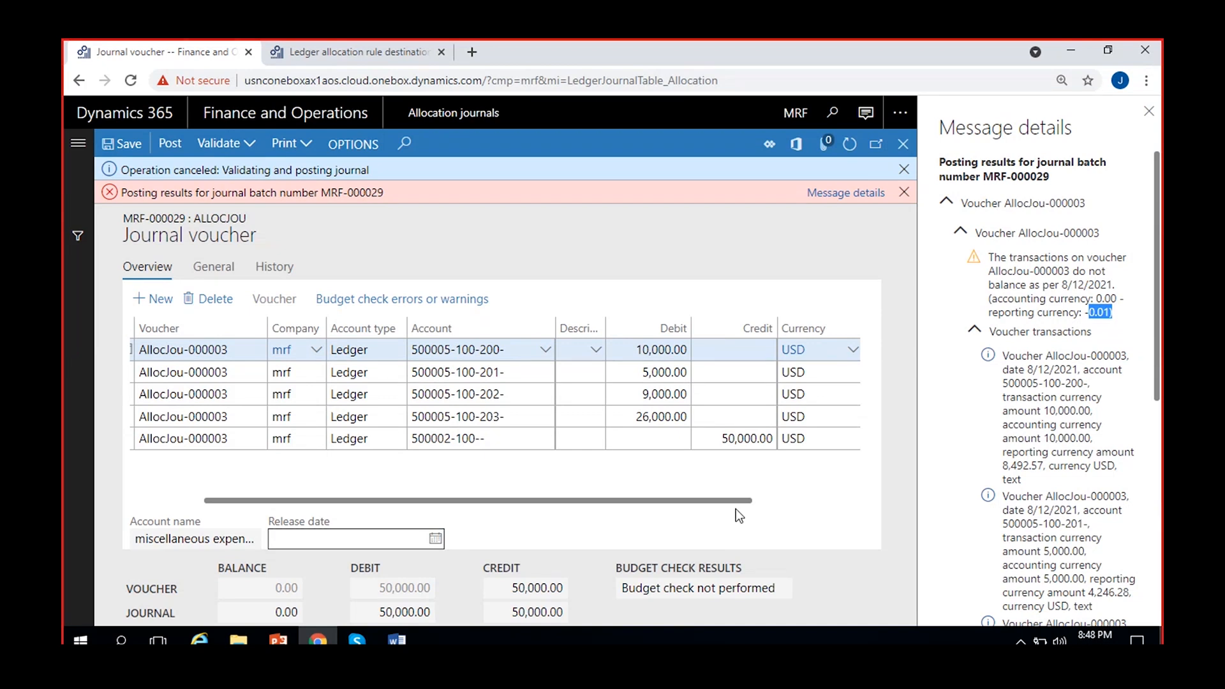
scroll(1012, 471, down, 4)
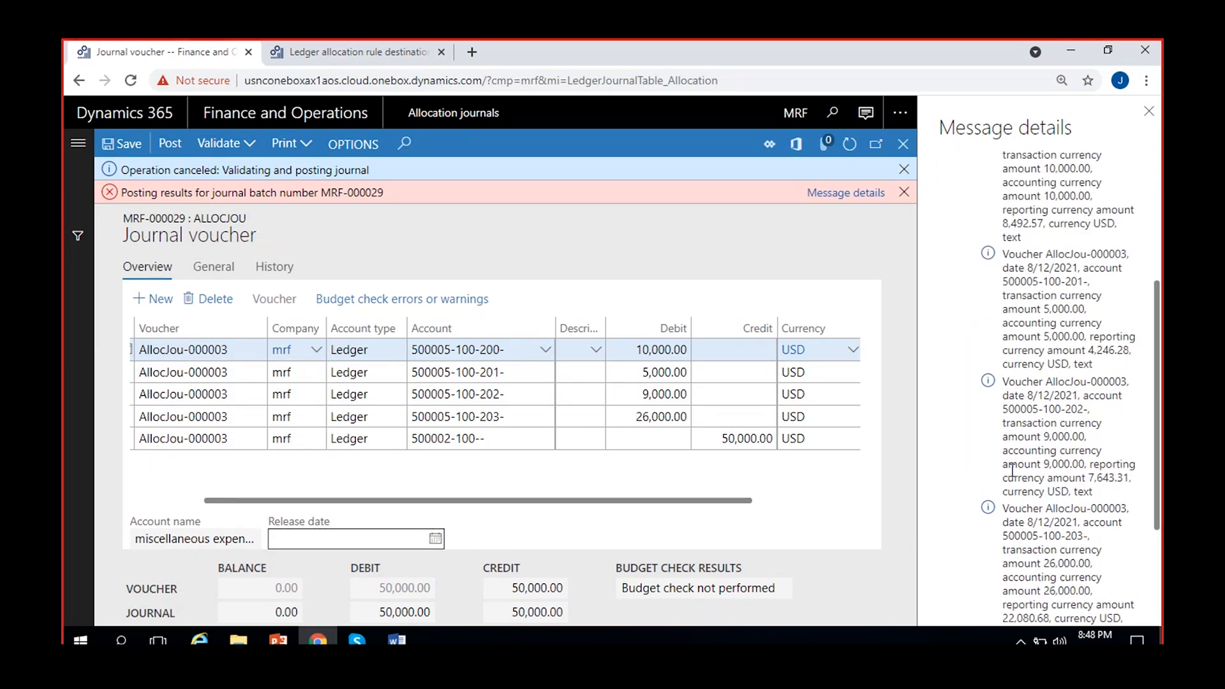
scroll(1012, 471, up, 1)
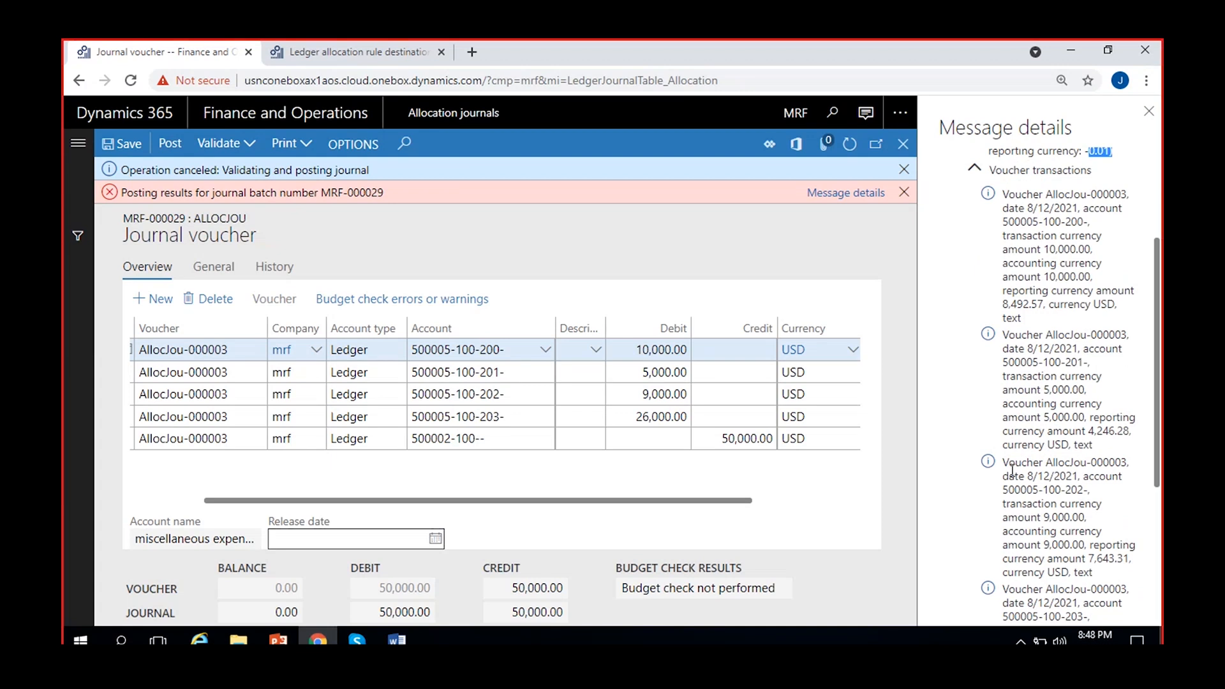
scroll(1012, 471, up, 2)
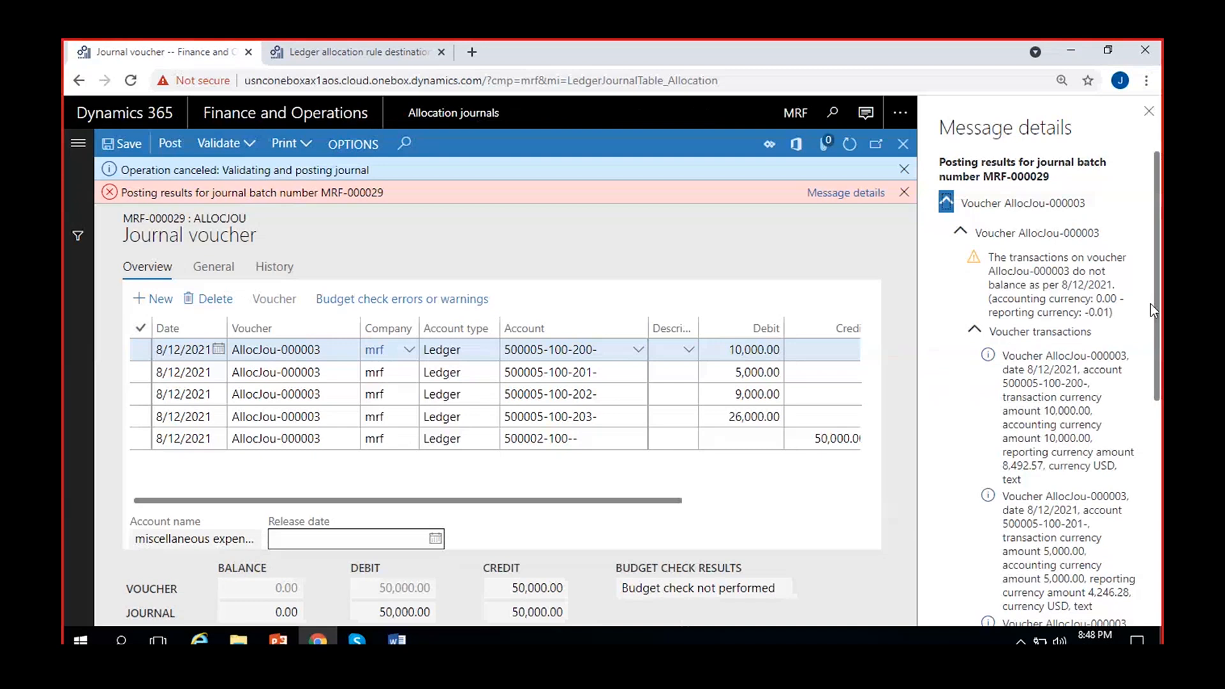
drag(1157, 271, 1158, 279)
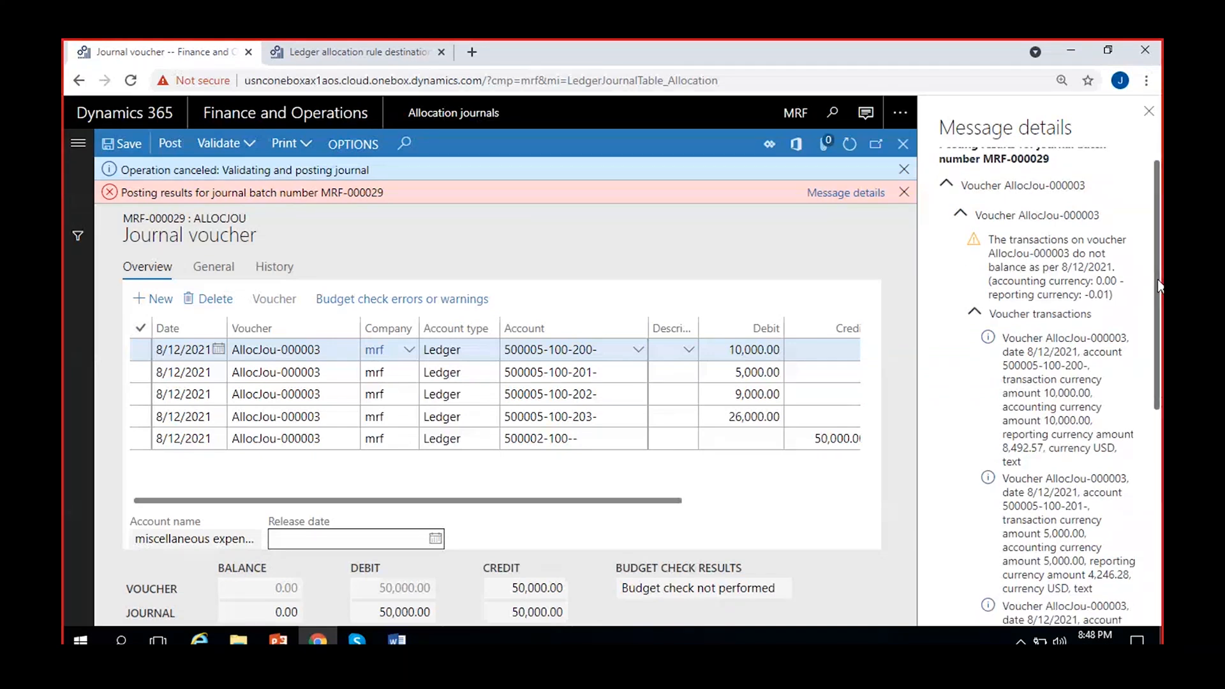
drag(1159, 286, 1159, 324)
scroll(731, 402, right, 3)
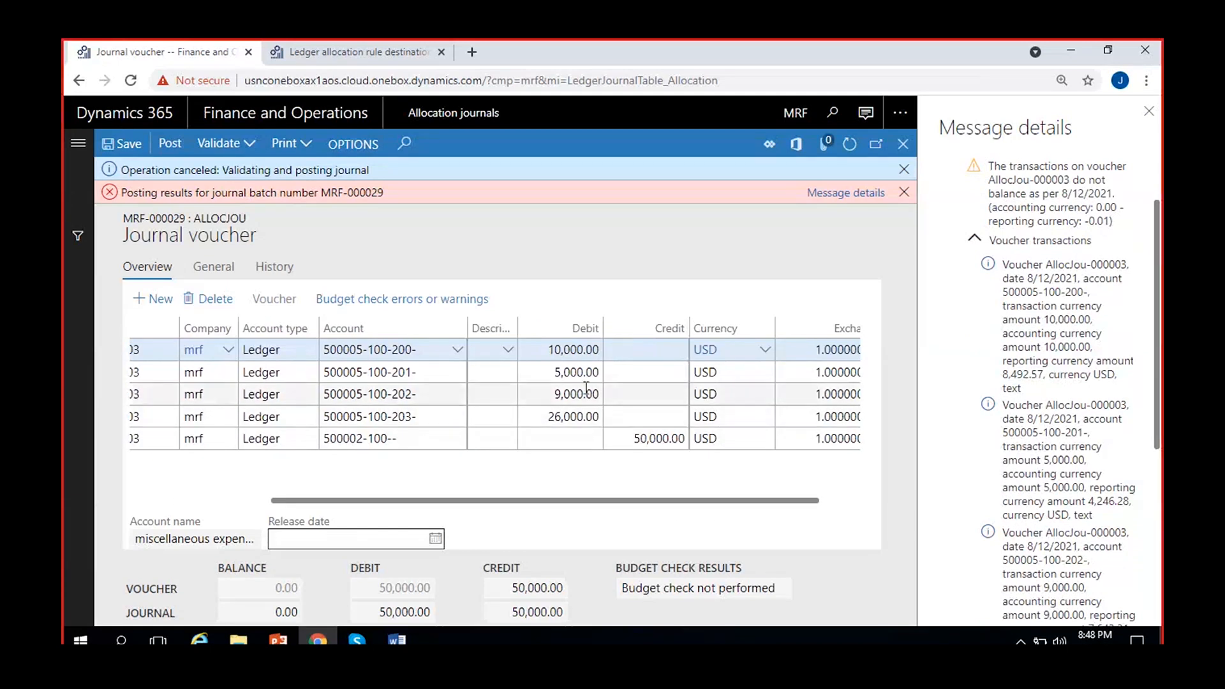
click(557, 348)
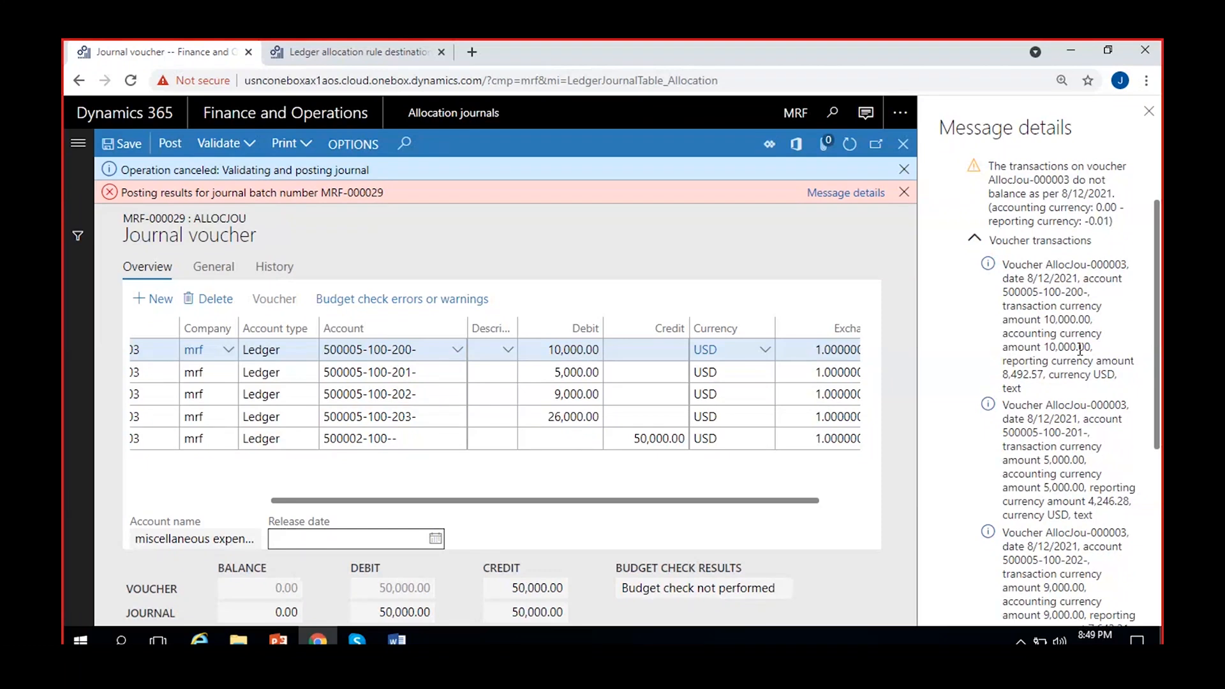
scroll(1079, 422, down, 1)
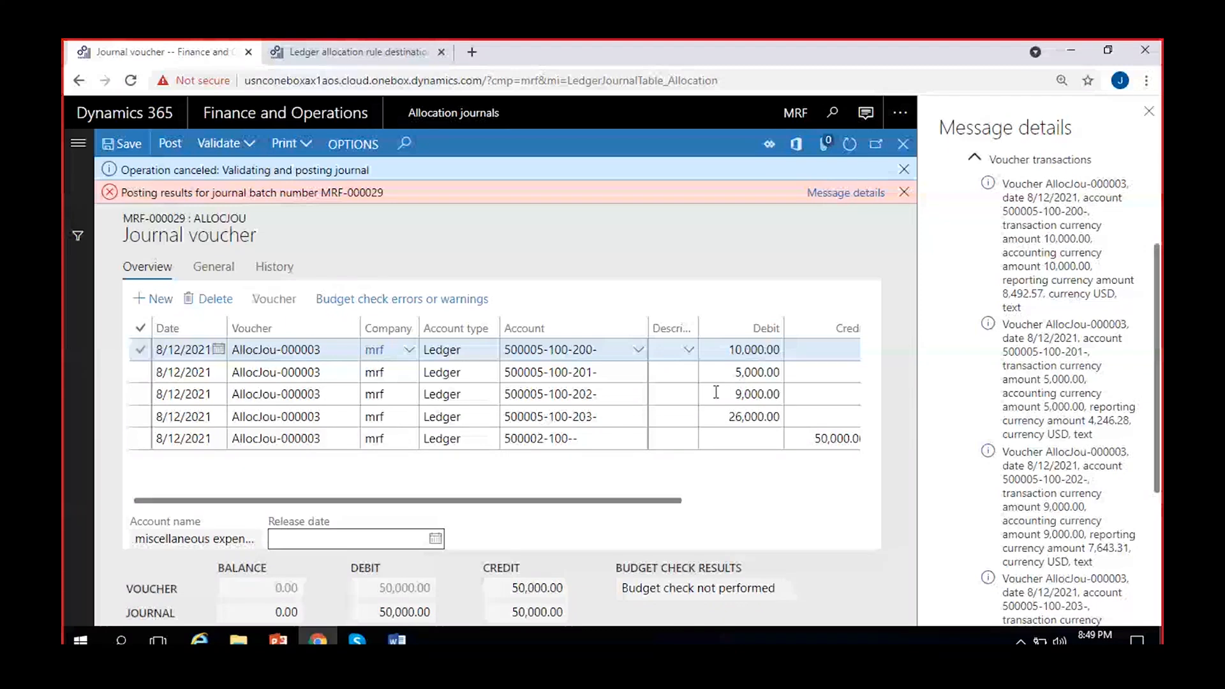
scroll(716, 392, right, 2)
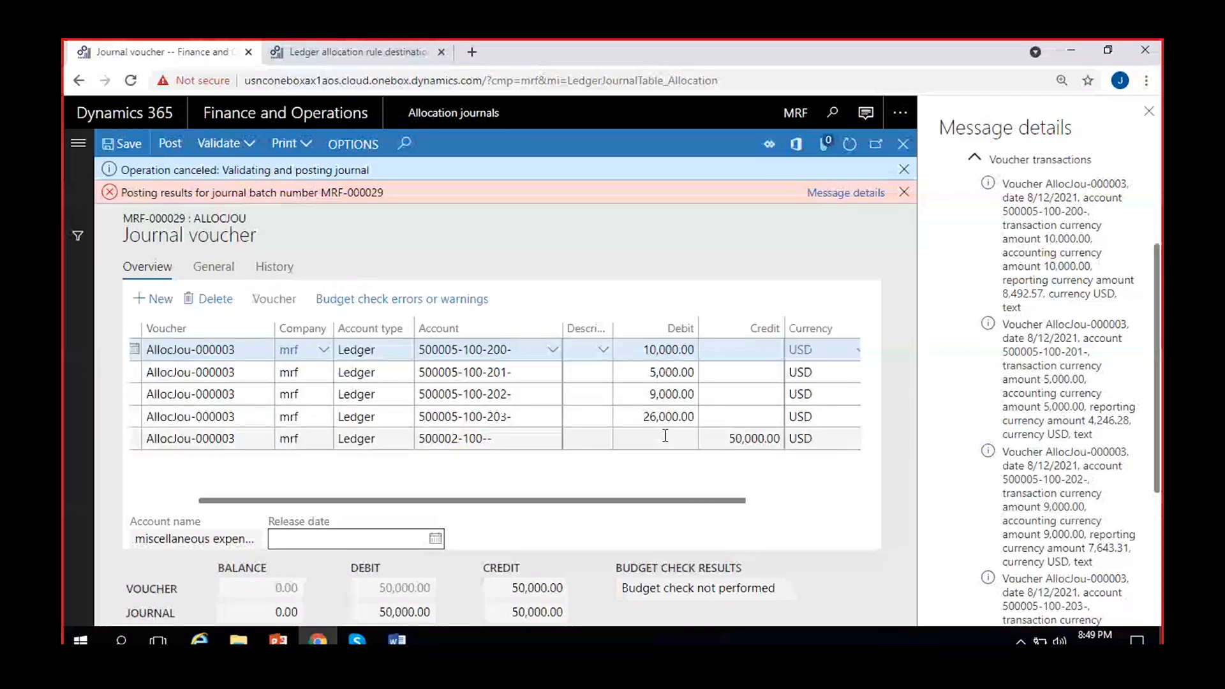
drag(276, 582, 320, 598)
click(328, 588)
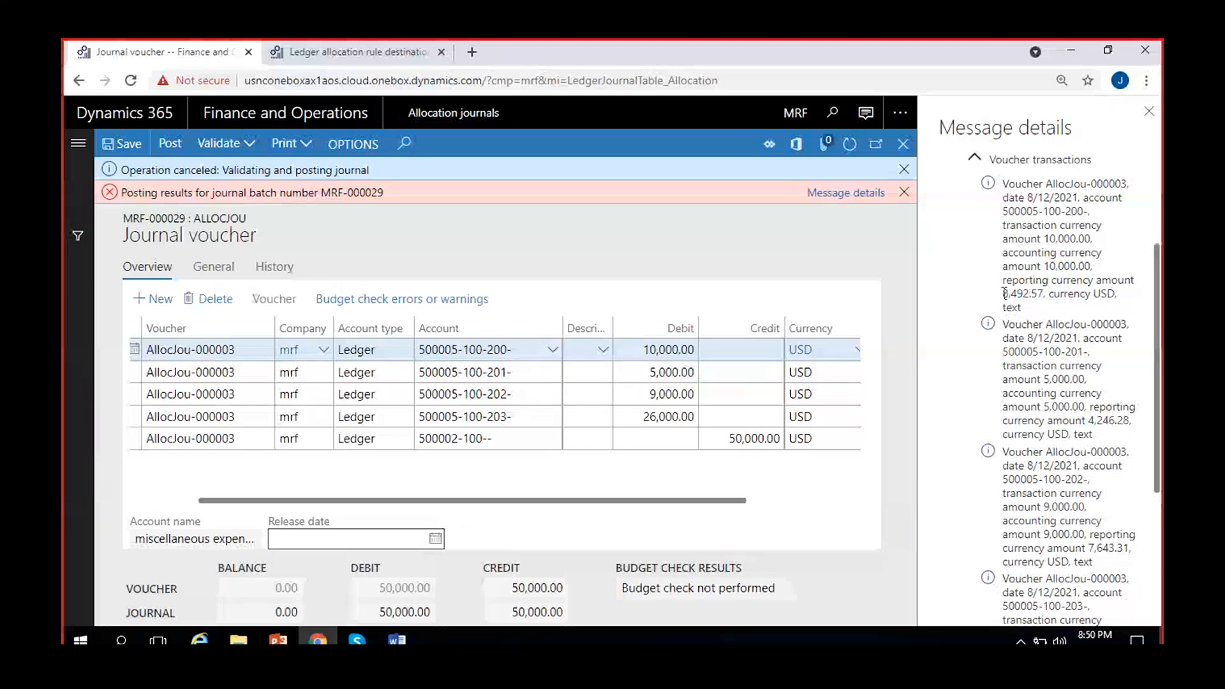
- Examine the reporting currency amount of each of the four debit transactions and the credit transaction in the message details
drag(1003, 295, 1043, 297)
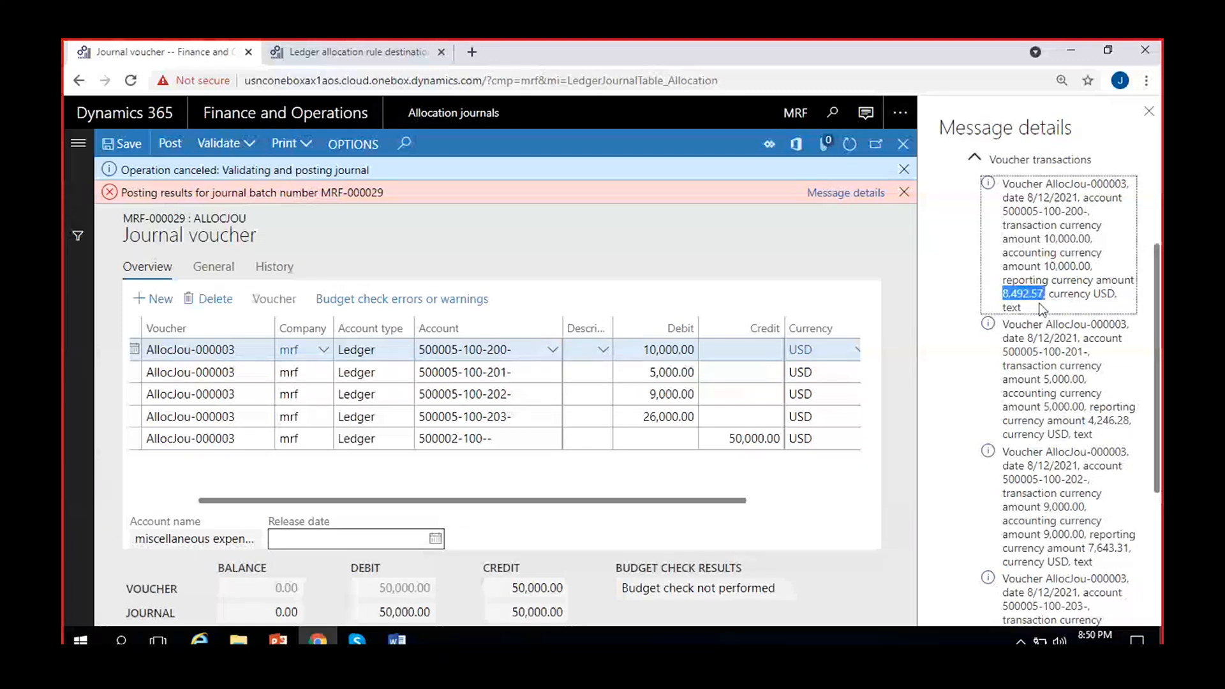
click(1001, 298)
double_click(1001, 298)
double_click(1100, 418)
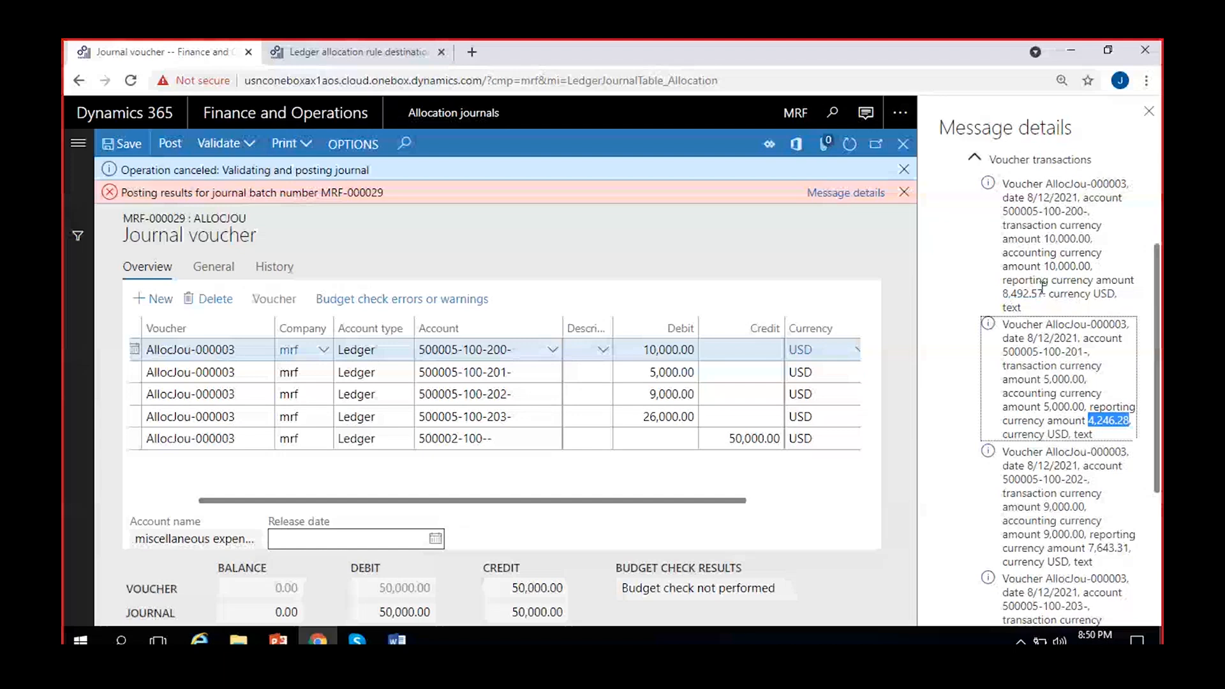
scroll(1115, 445, down, 3)
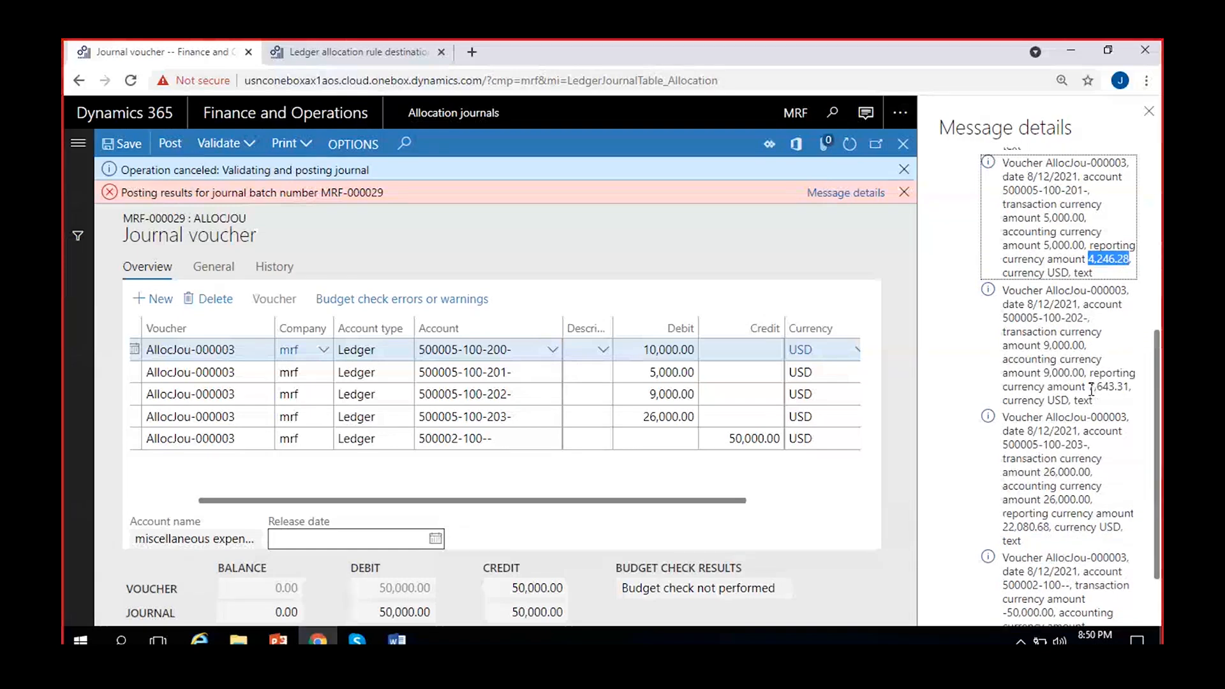
drag(1088, 387, 1127, 402)
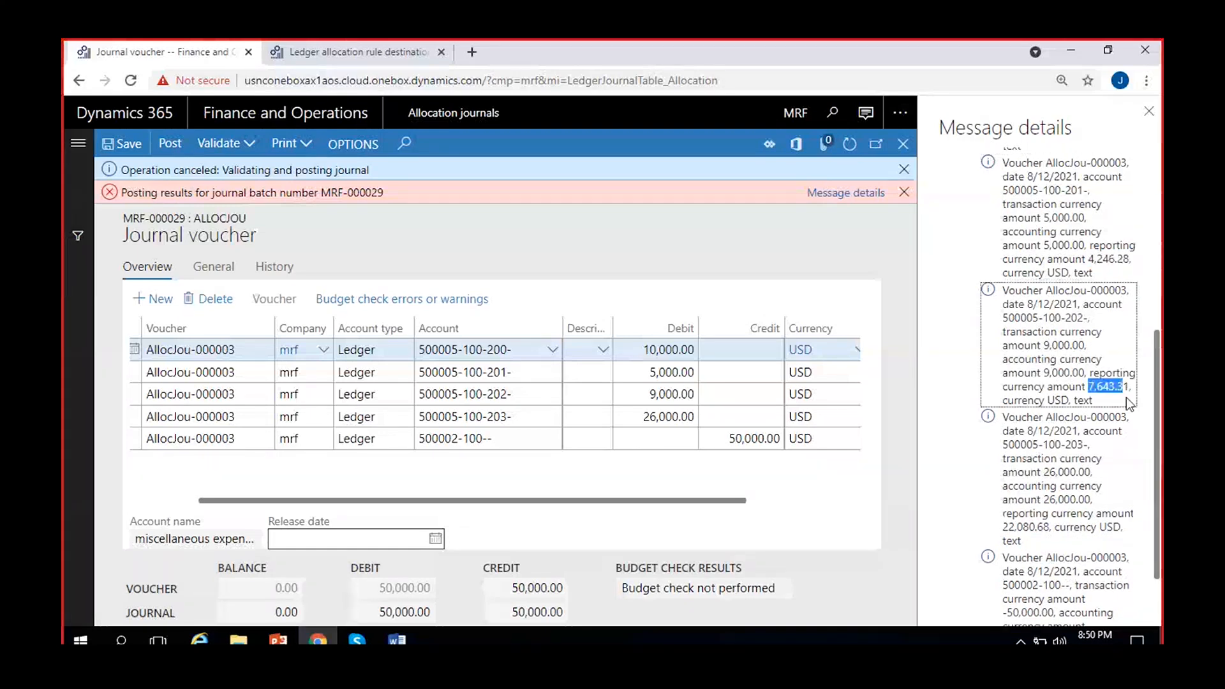
scroll(1127, 396, down, 1)
drag(1002, 448, 1049, 448)
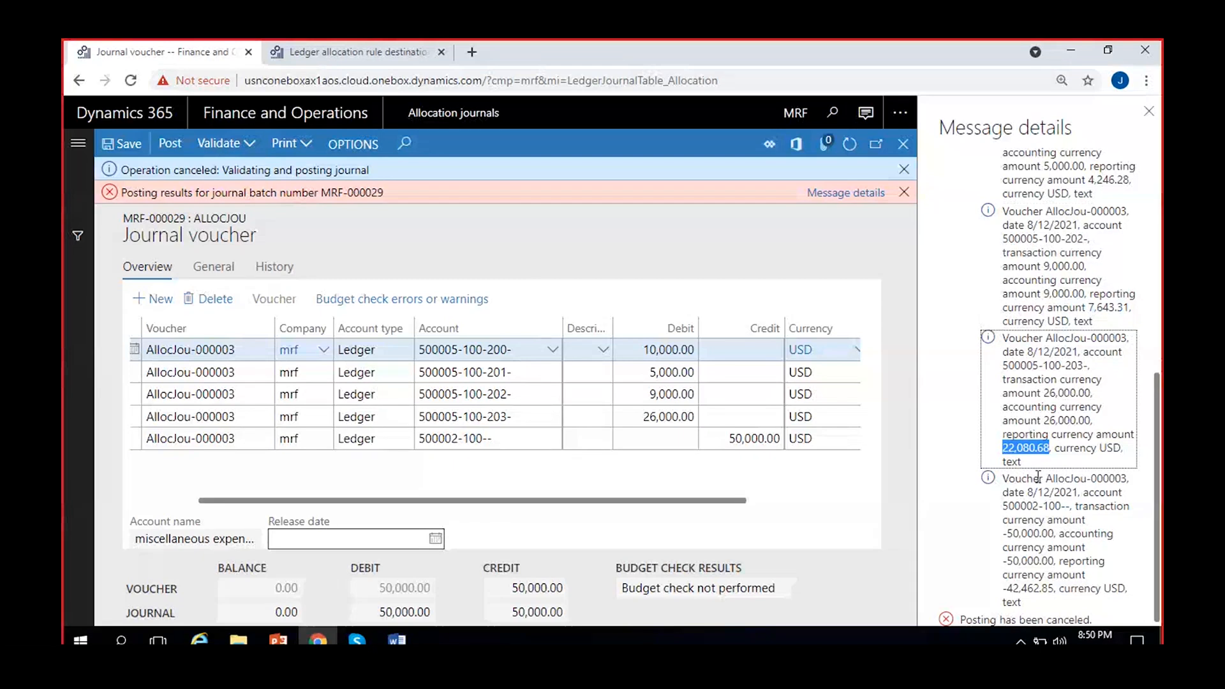
drag(1003, 589, 1059, 592)
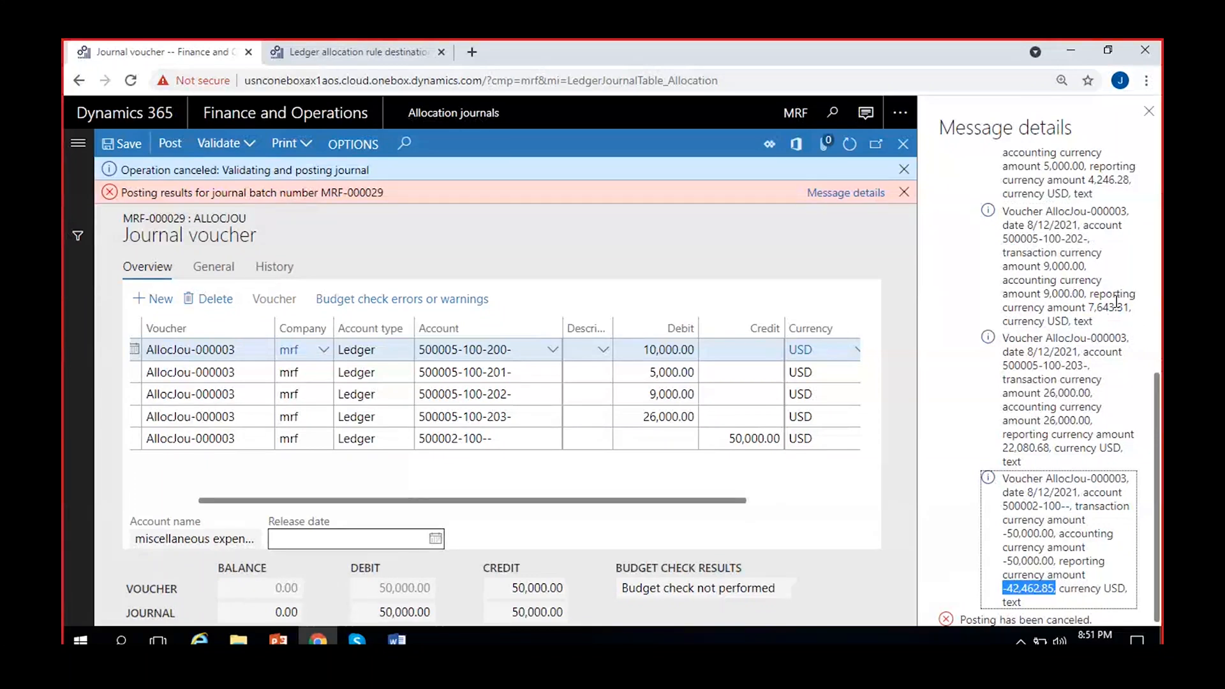
- Recheck the accounting and reporting currency differences in the posting warning against the listed voucher transactions
scroll(1077, 548, up, 10)
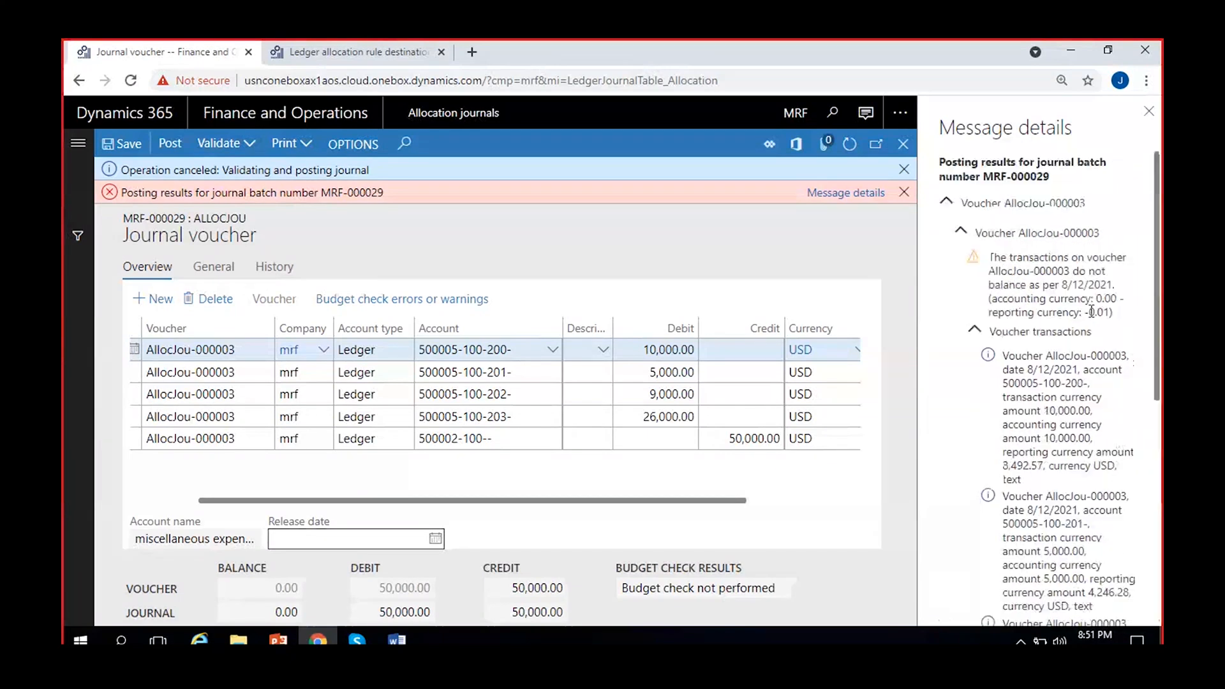
drag(1088, 312, 1117, 297)
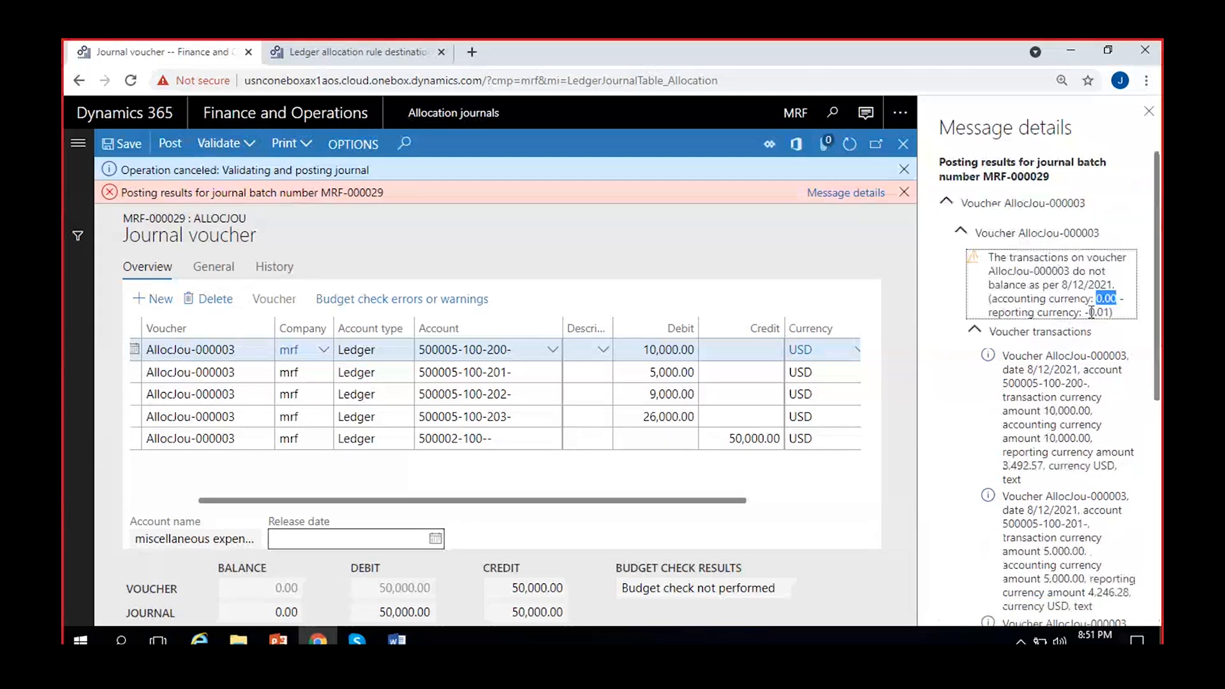
drag(1084, 312, 1111, 312)
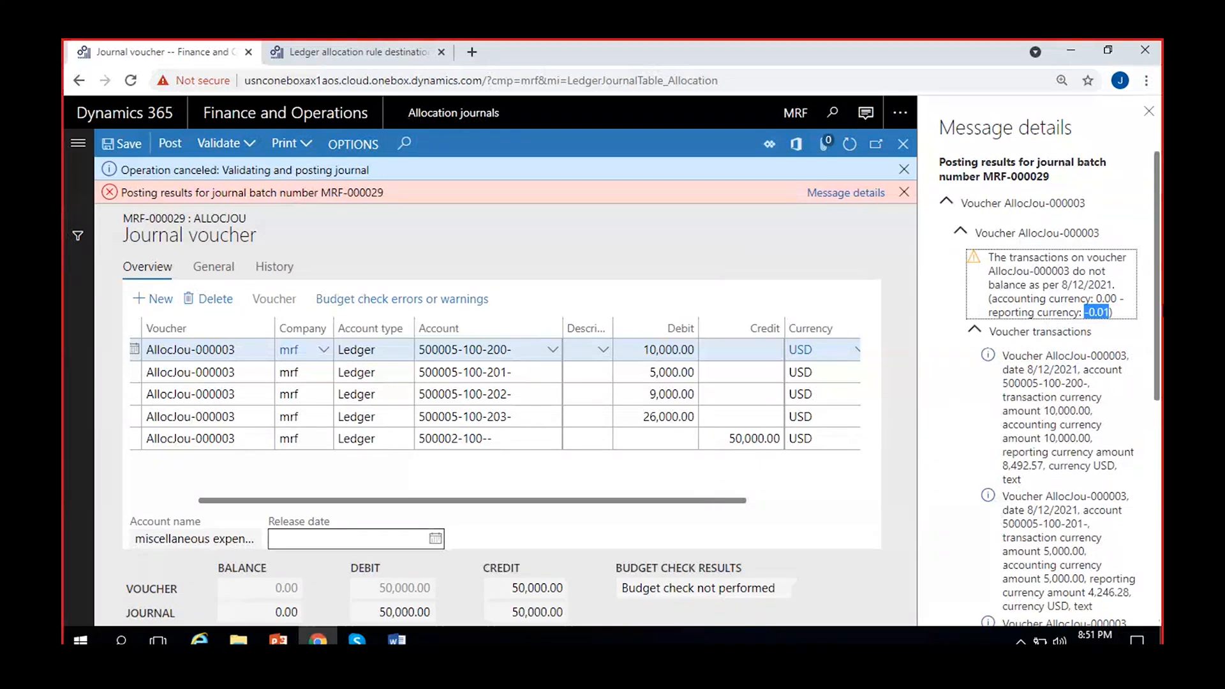
scroll(1104, 338, down, 2)
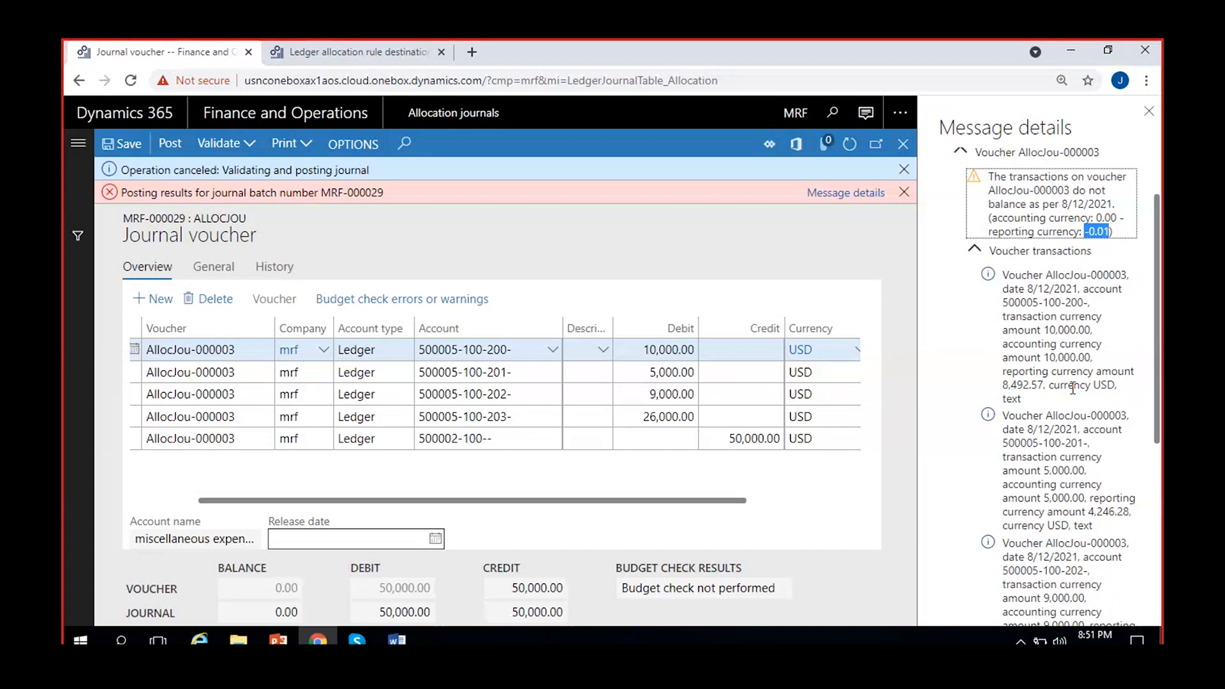
scroll(1072, 389, up, 2)
scroll(1073, 388, down, 4)
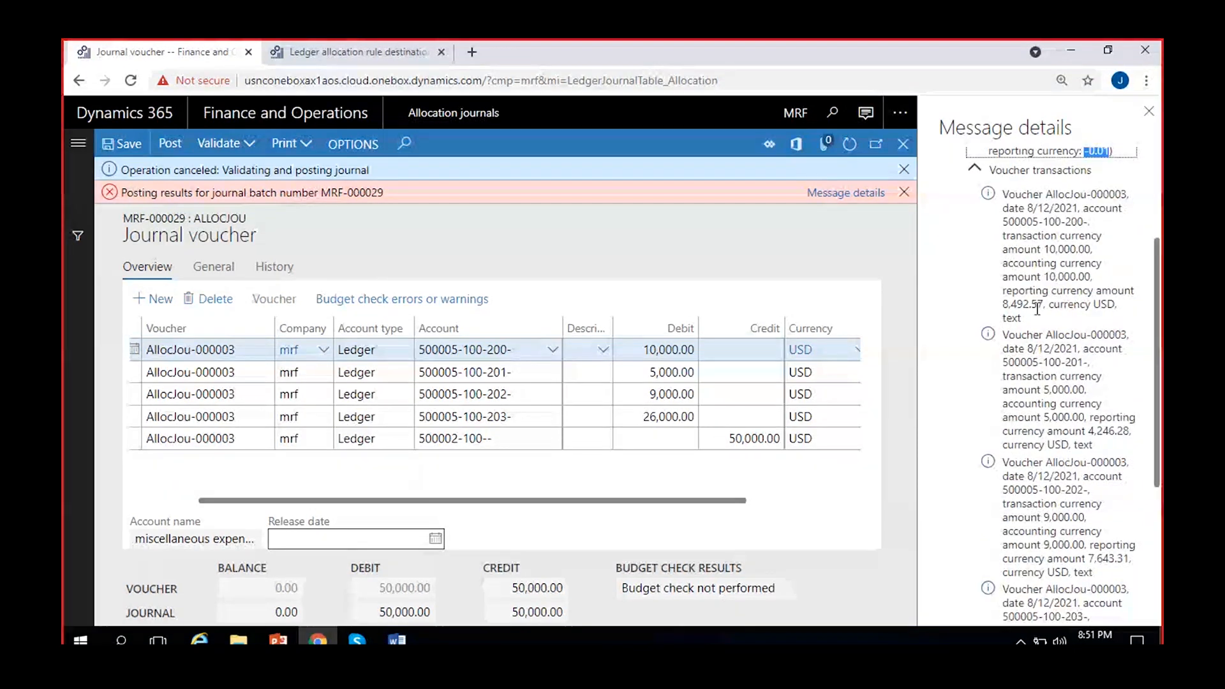
scroll(1049, 322, up, 3)
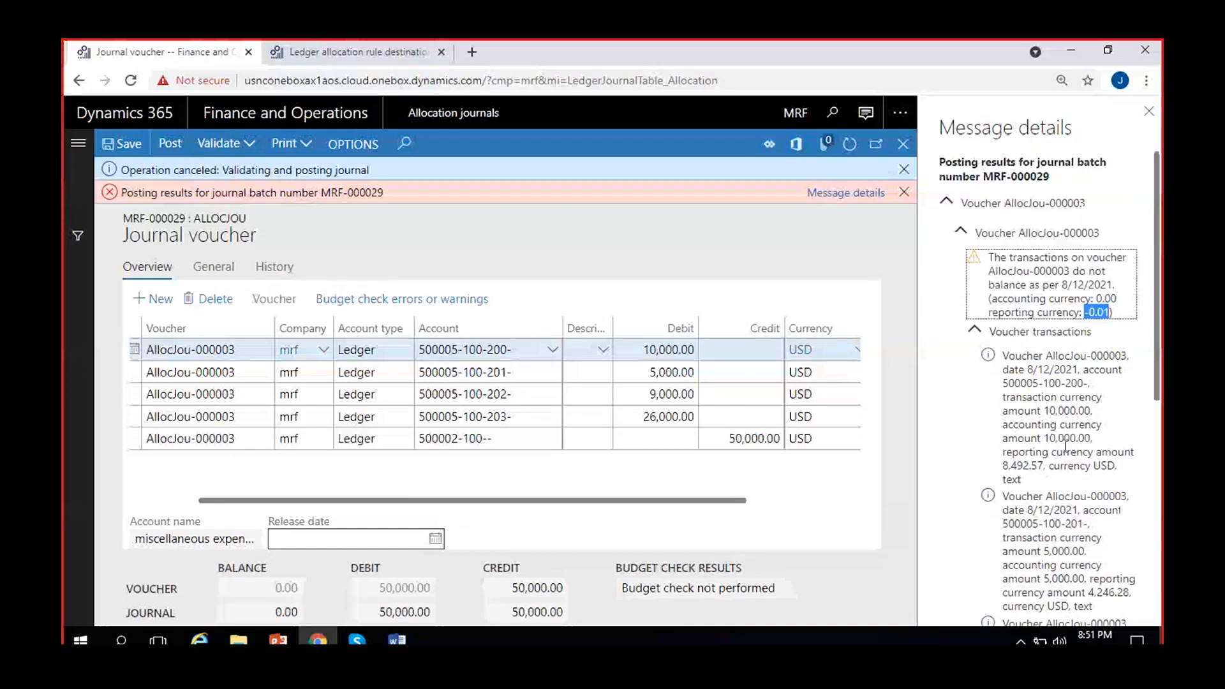
scroll(1065, 447, down, 5)
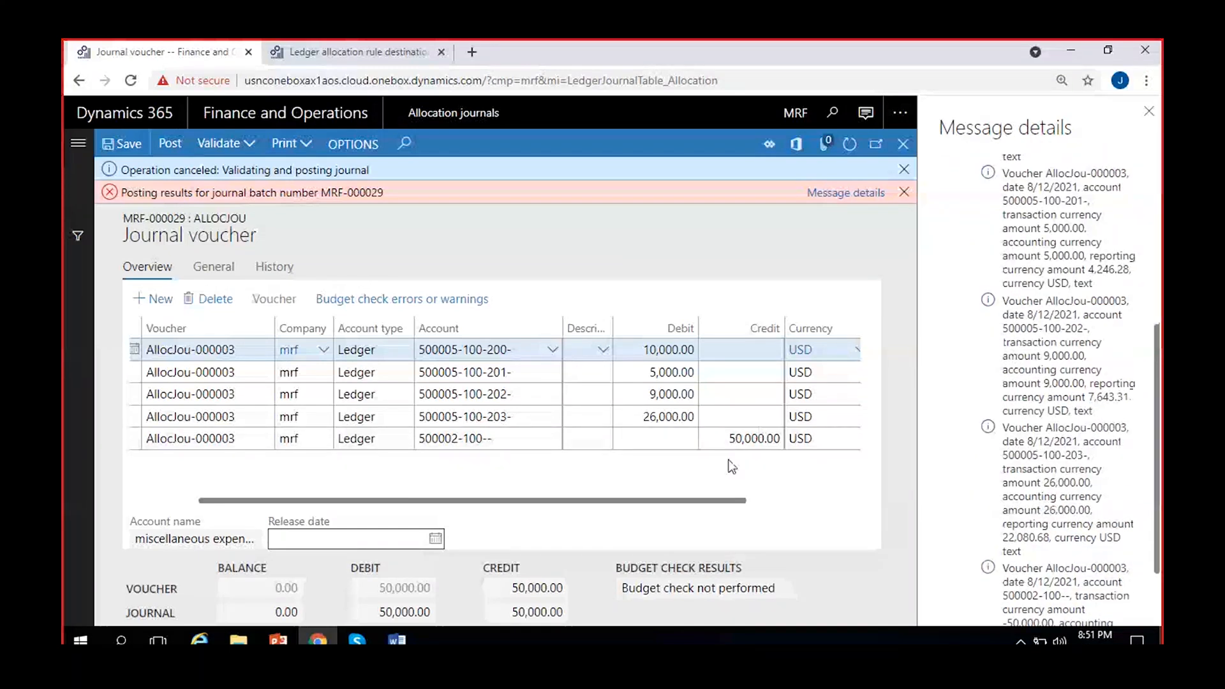
scroll(1012, 575, down, 2)
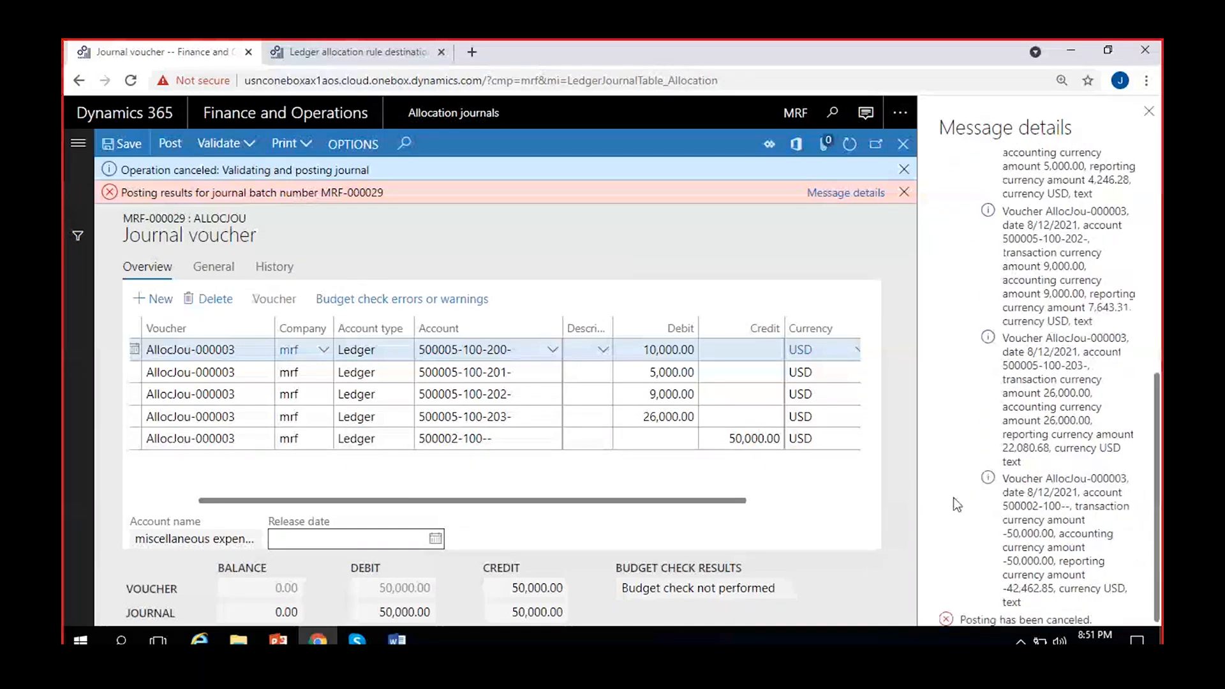
scroll(1014, 539, up, 3)
scroll(1014, 540, up, 3)
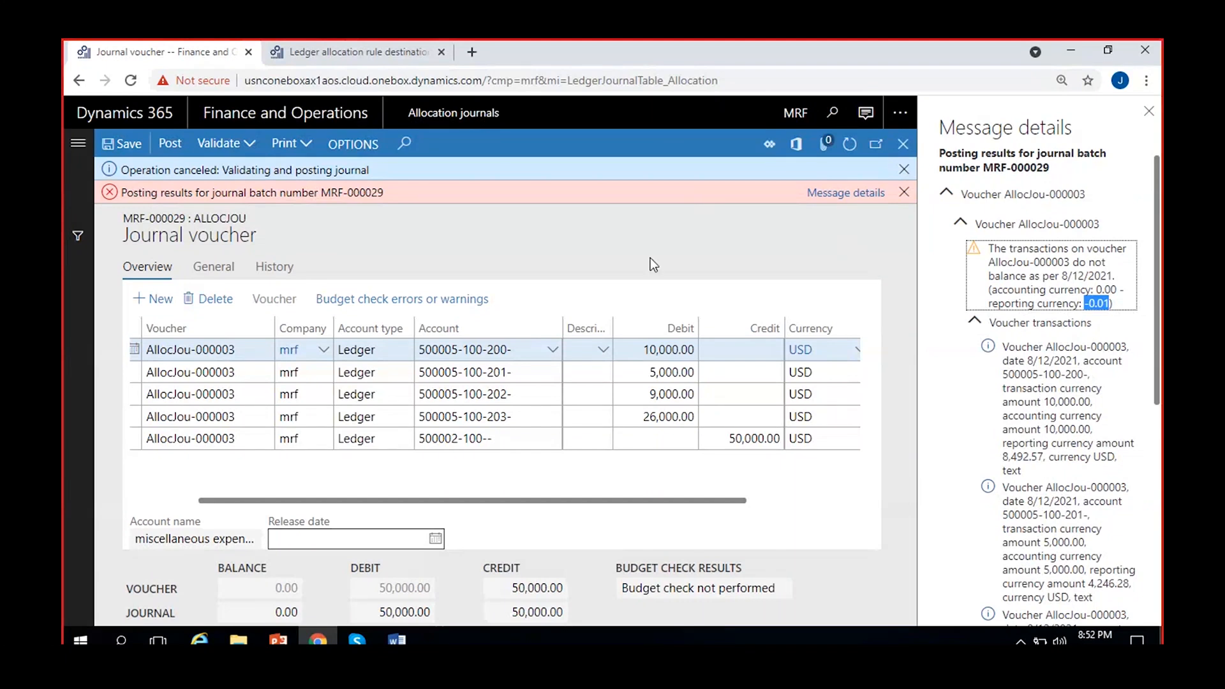
- Open the General ledger setup page for accounts for automatic transactions and dismiss its edit notice
click(355, 52)
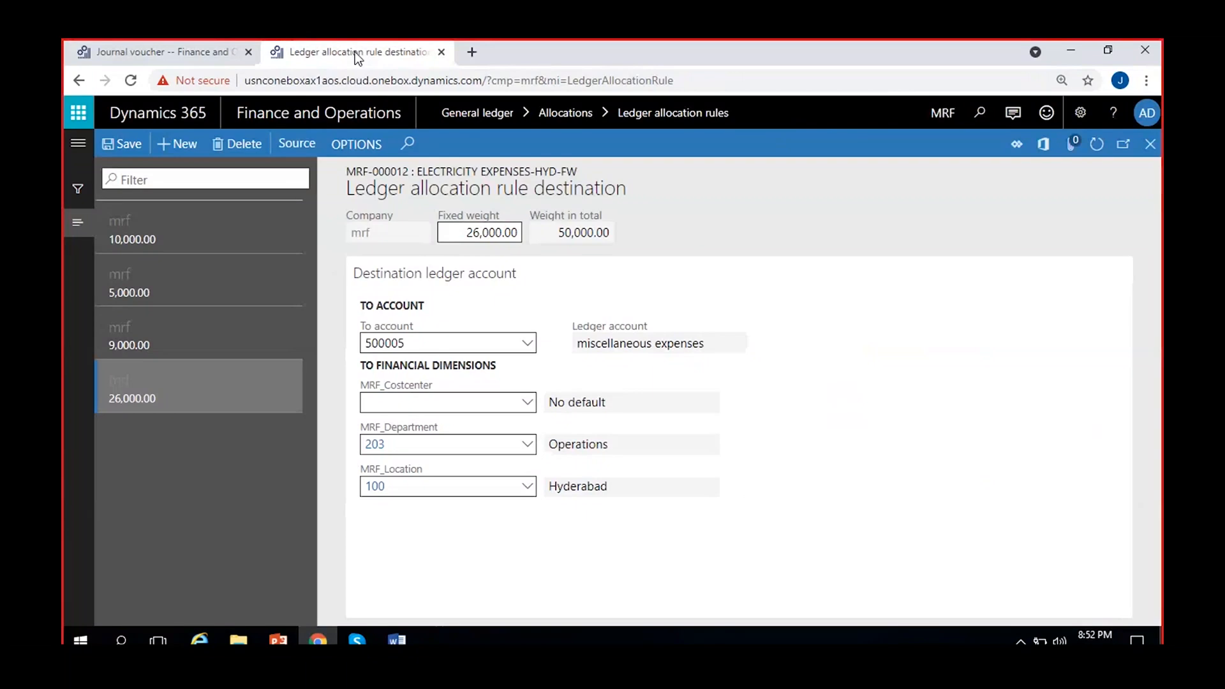
click(90, 144)
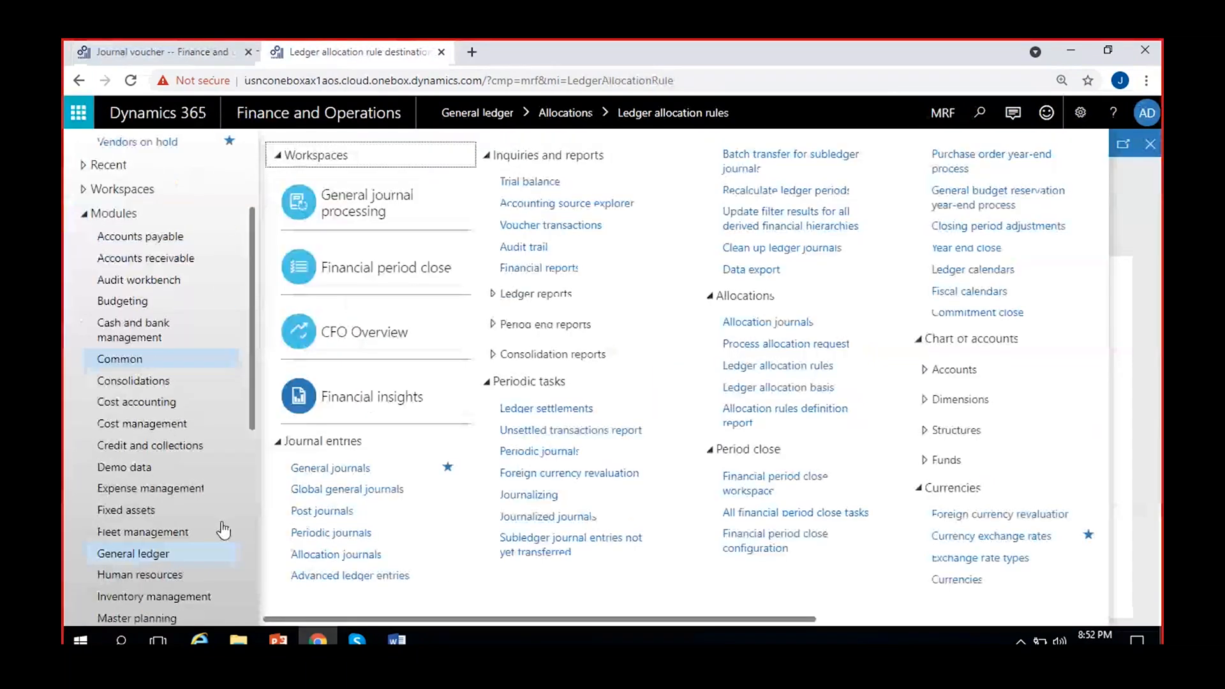
scroll(223, 529, down, 3)
drag(404, 617, 943, 622)
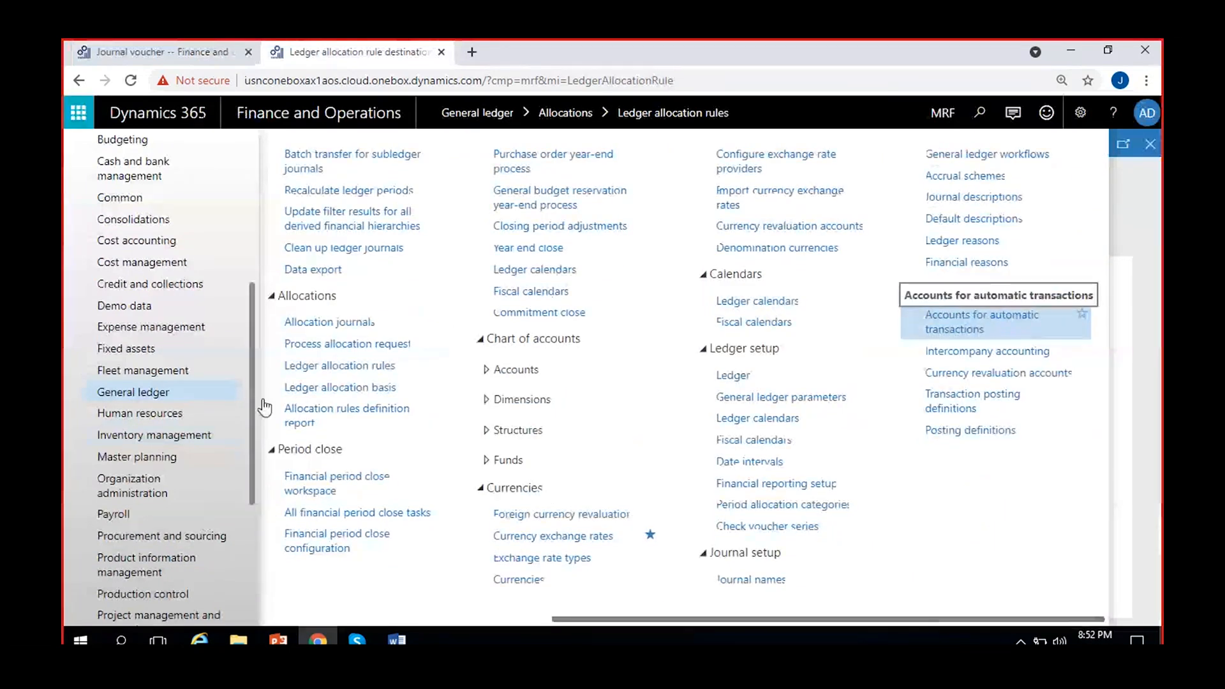
click(995, 327)
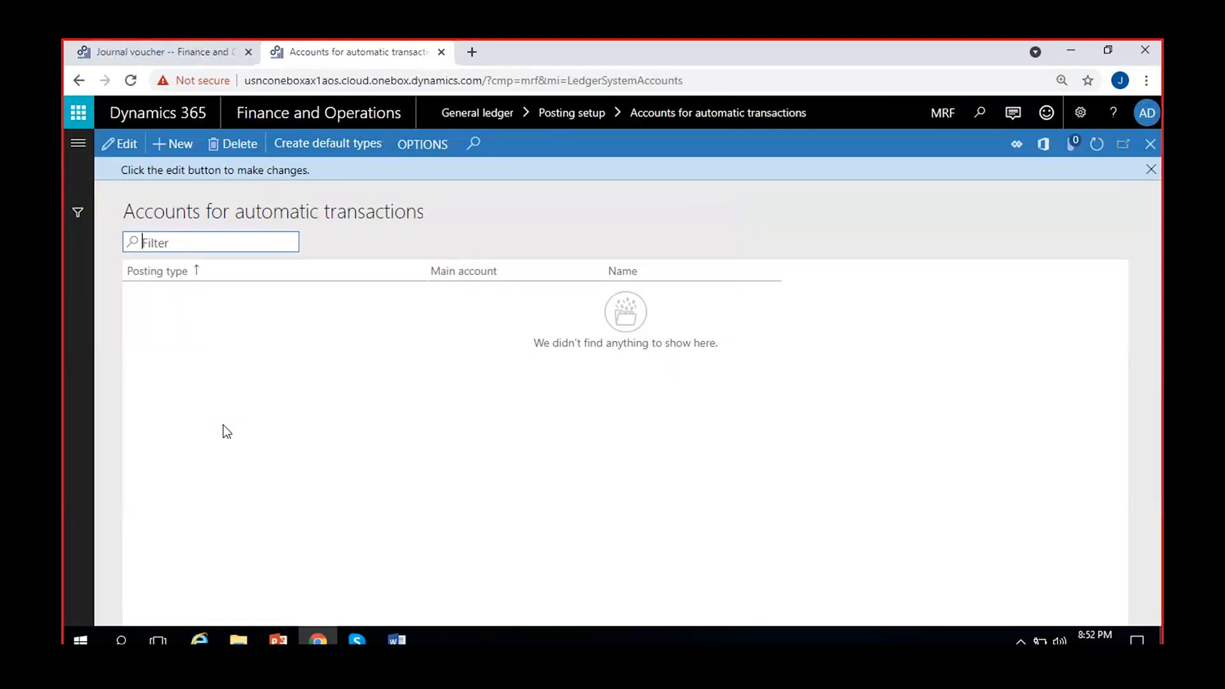
click(1151, 169)
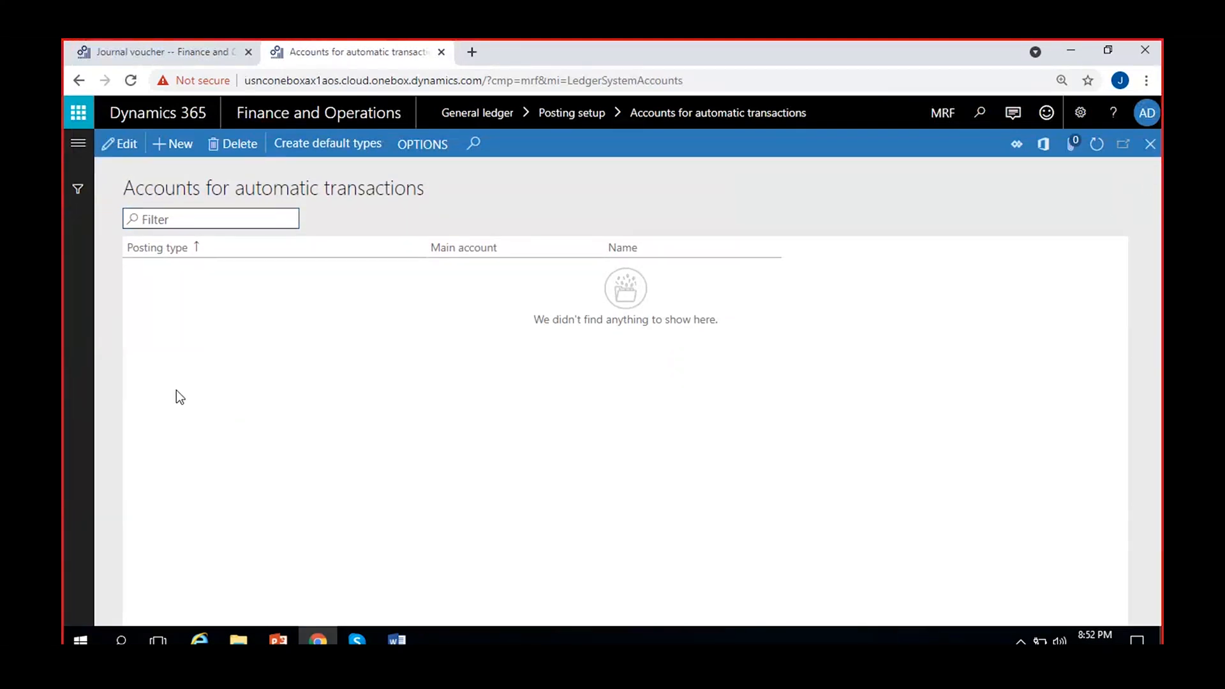
- Add an automatic transaction record with the posting type Penny difference in reporting currency
click(179, 155)
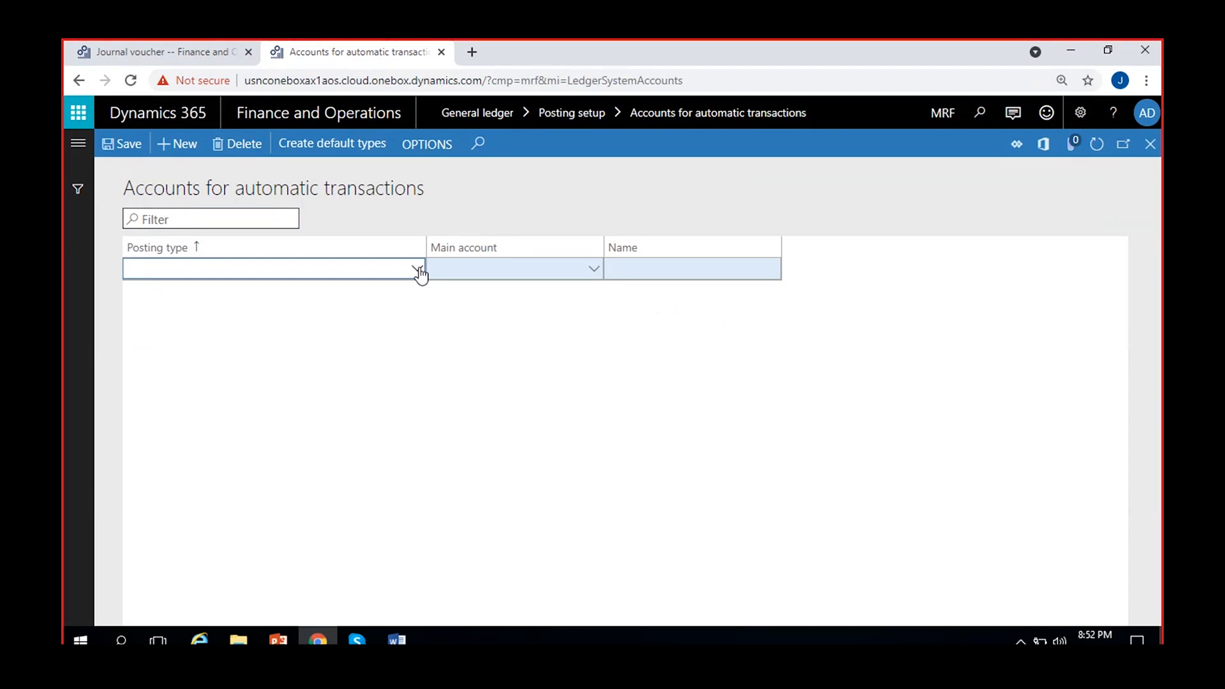
click(418, 269)
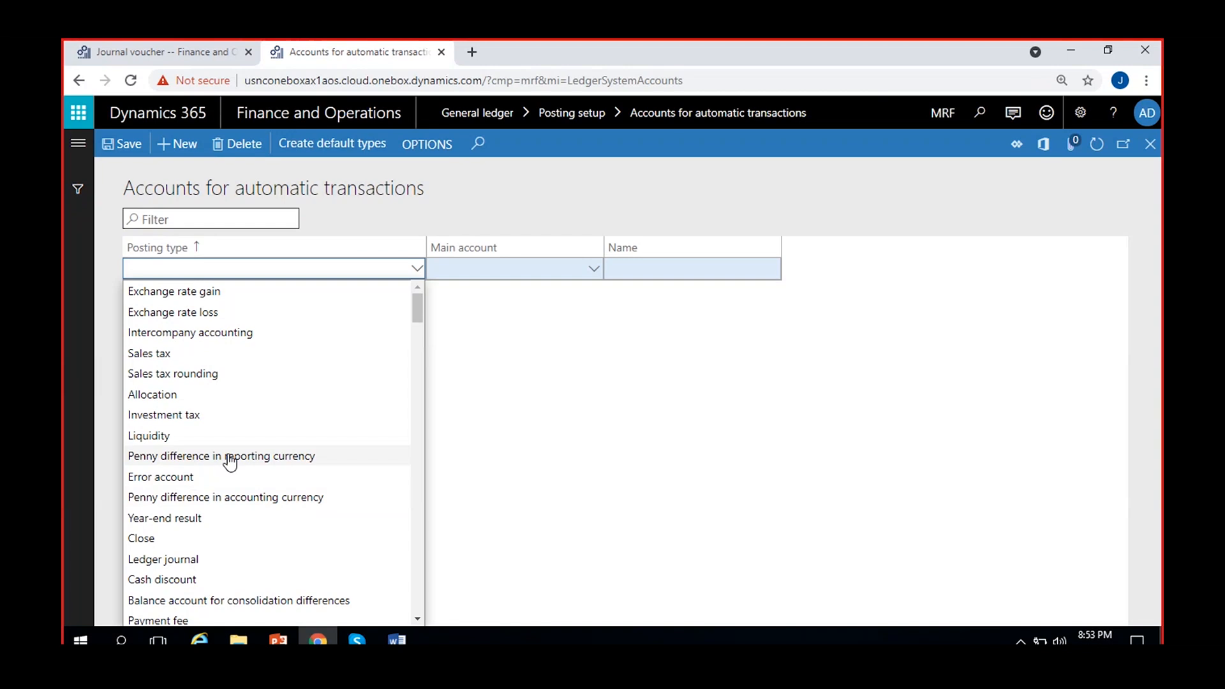
click(181, 63)
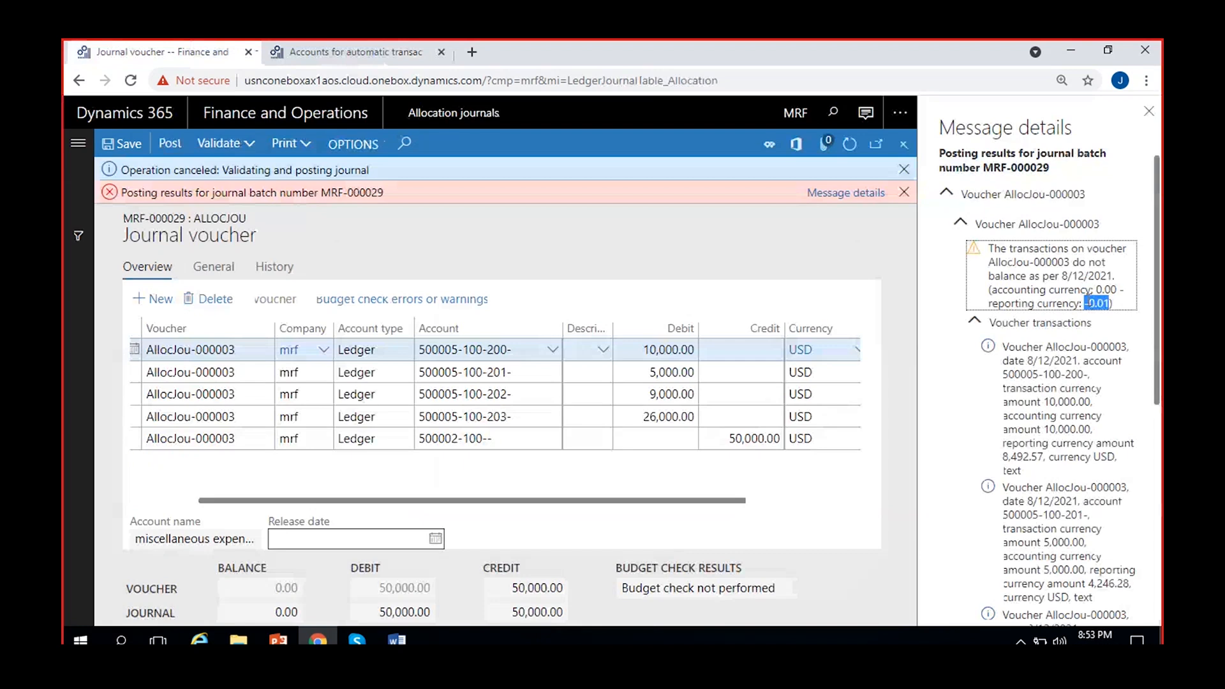
click(374, 56)
click(222, 456)
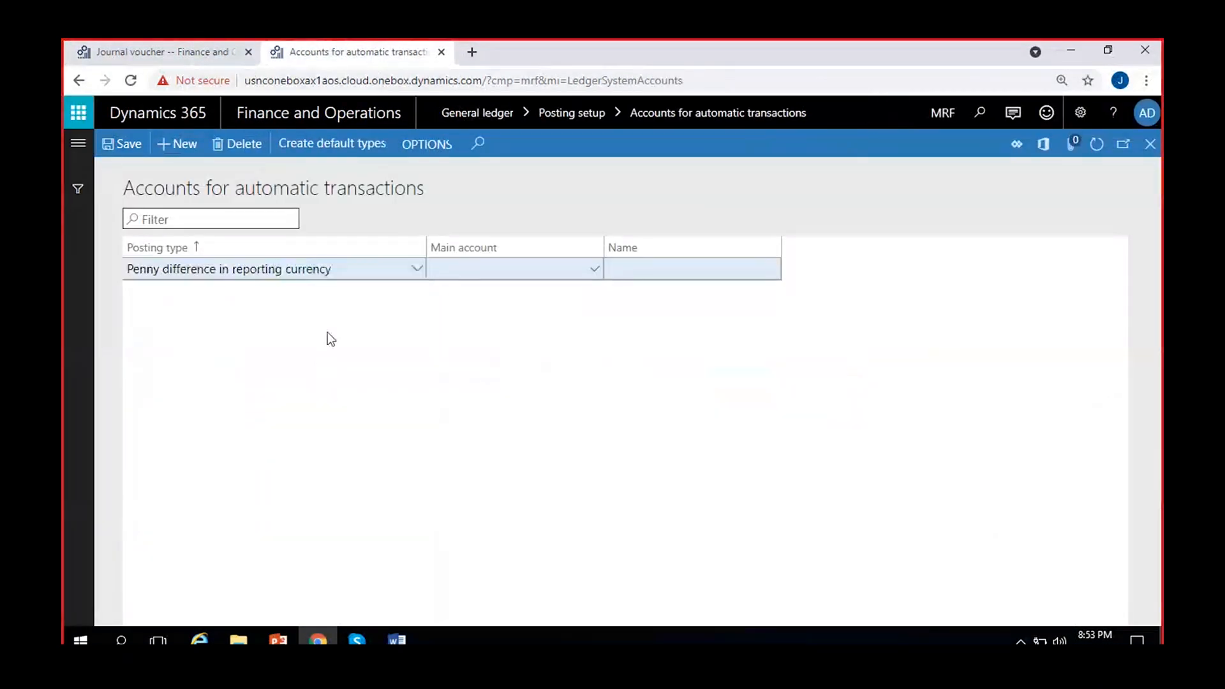
- Create main account 300000 in the MRF COA, named Penny difference in Reporting/Accounting, with the Profit and loss type
right_click(598, 273)
click(645, 426)
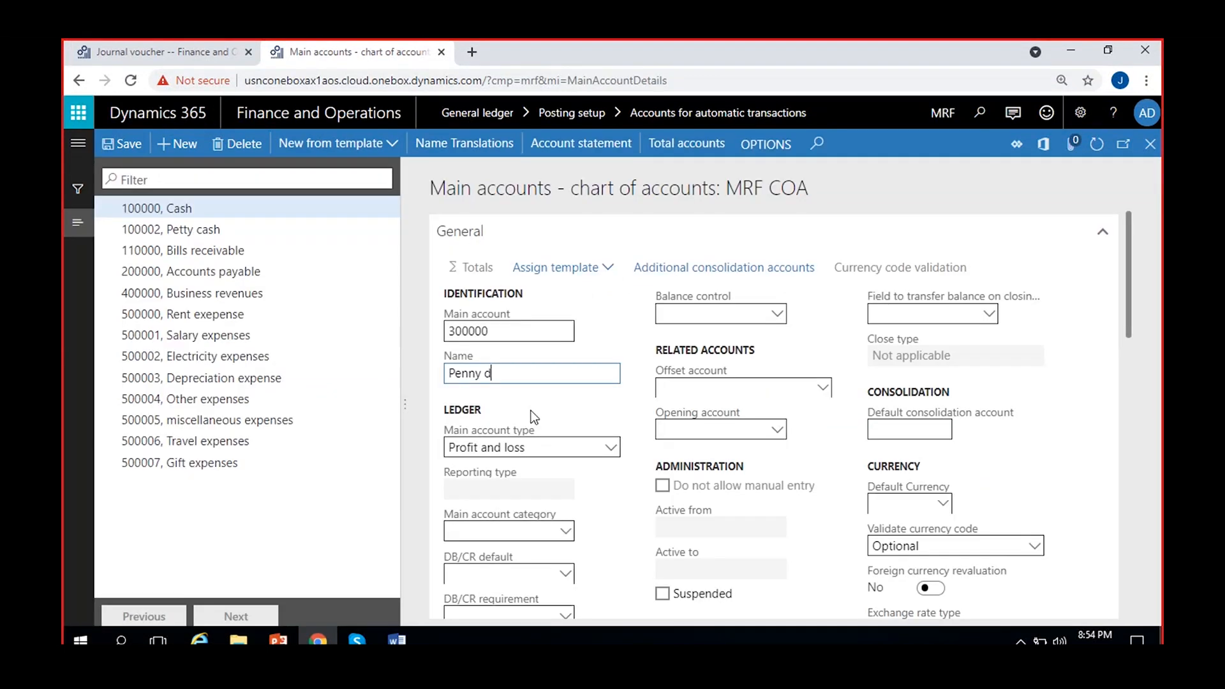
text(ifference in Reporti)
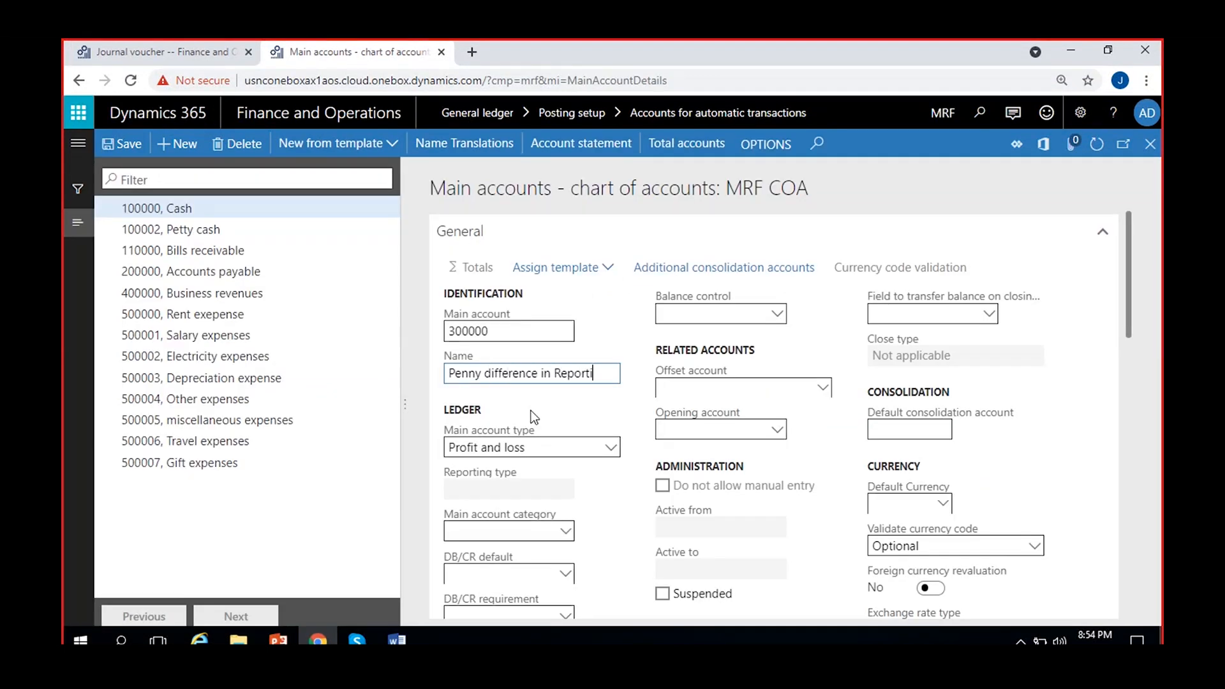
text(ng/Accounting)
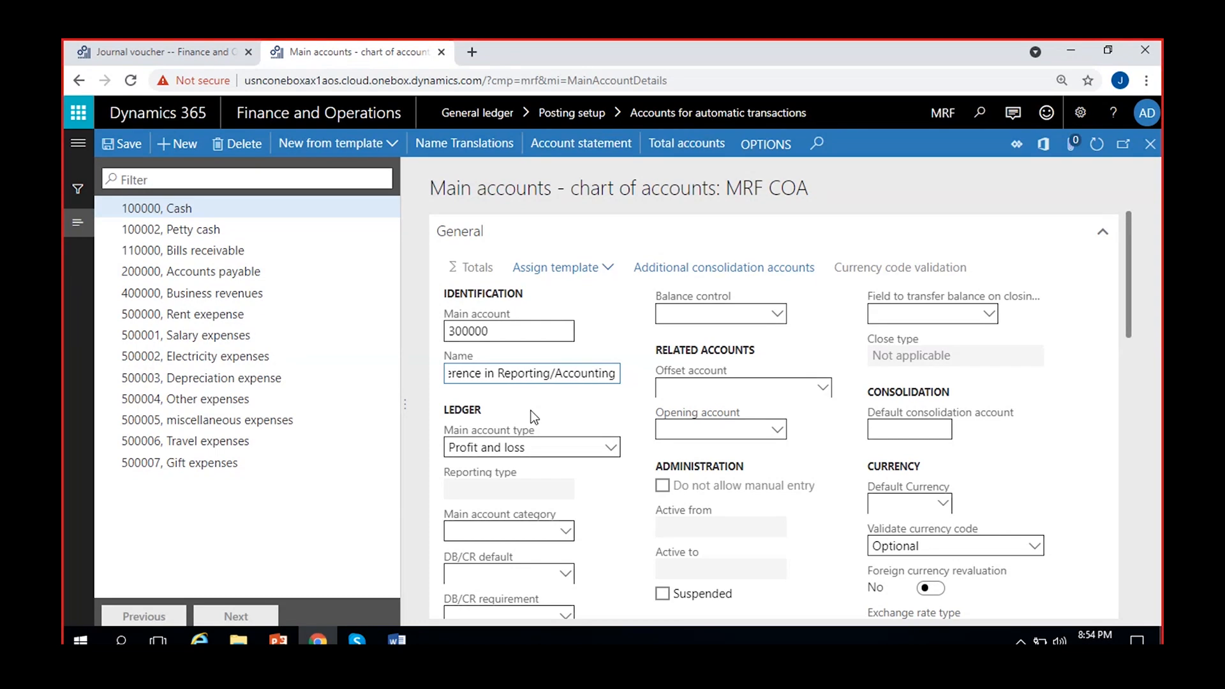
click(581, 450)
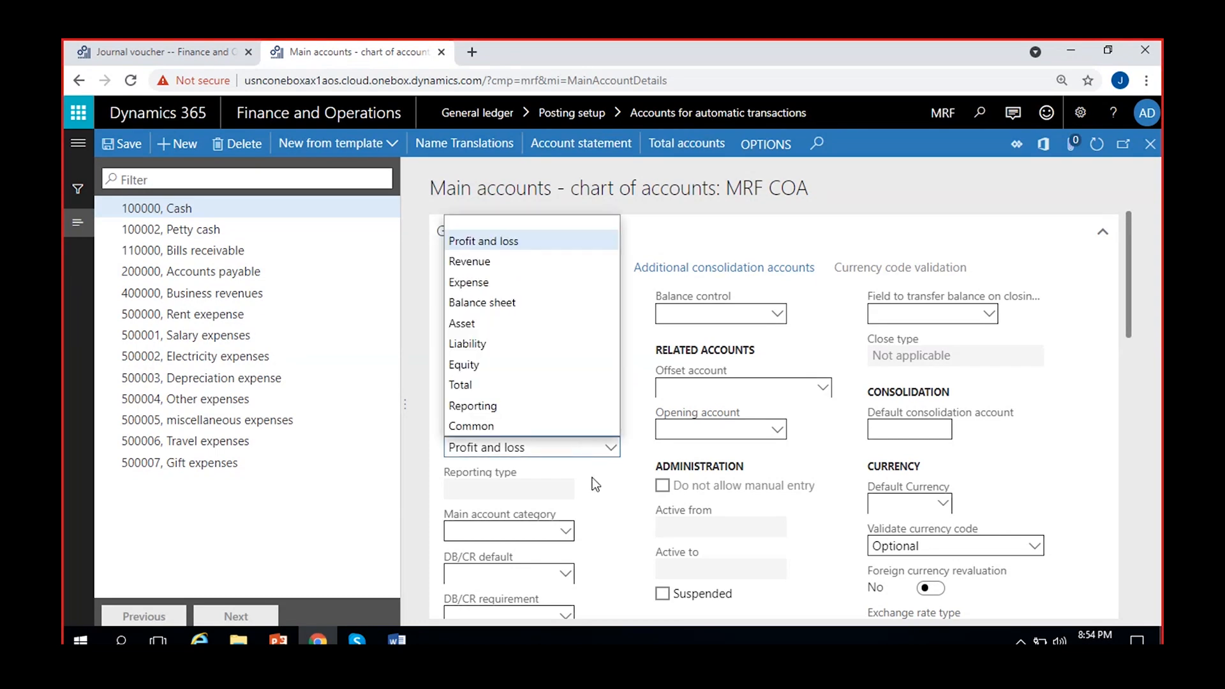
click(606, 469)
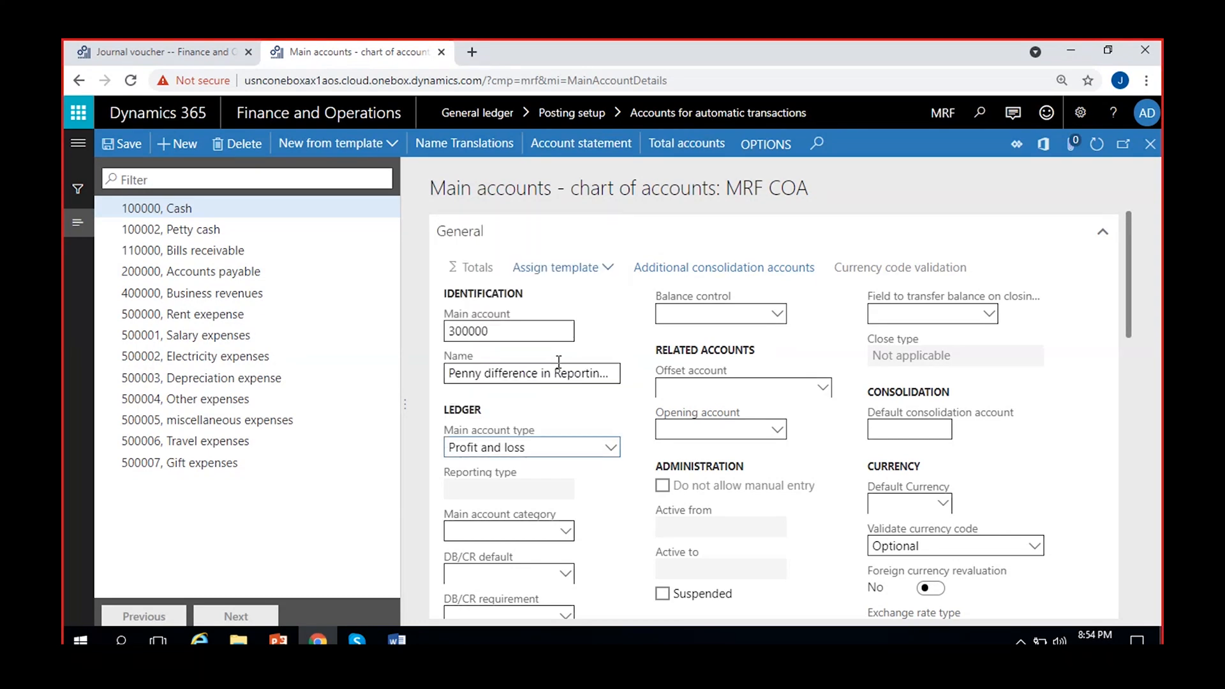
- Renumber the new main account as 600000 and assign it to the Penny difference in reporting currency posting type
click(454, 330)
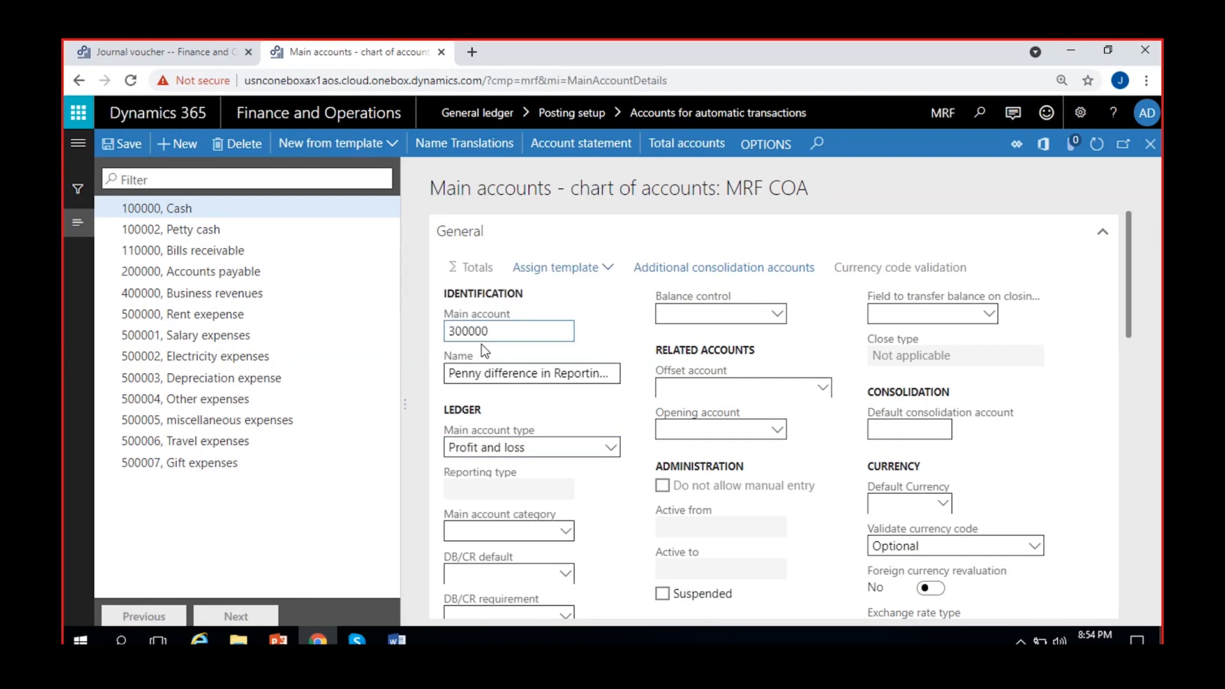
click(580, 364)
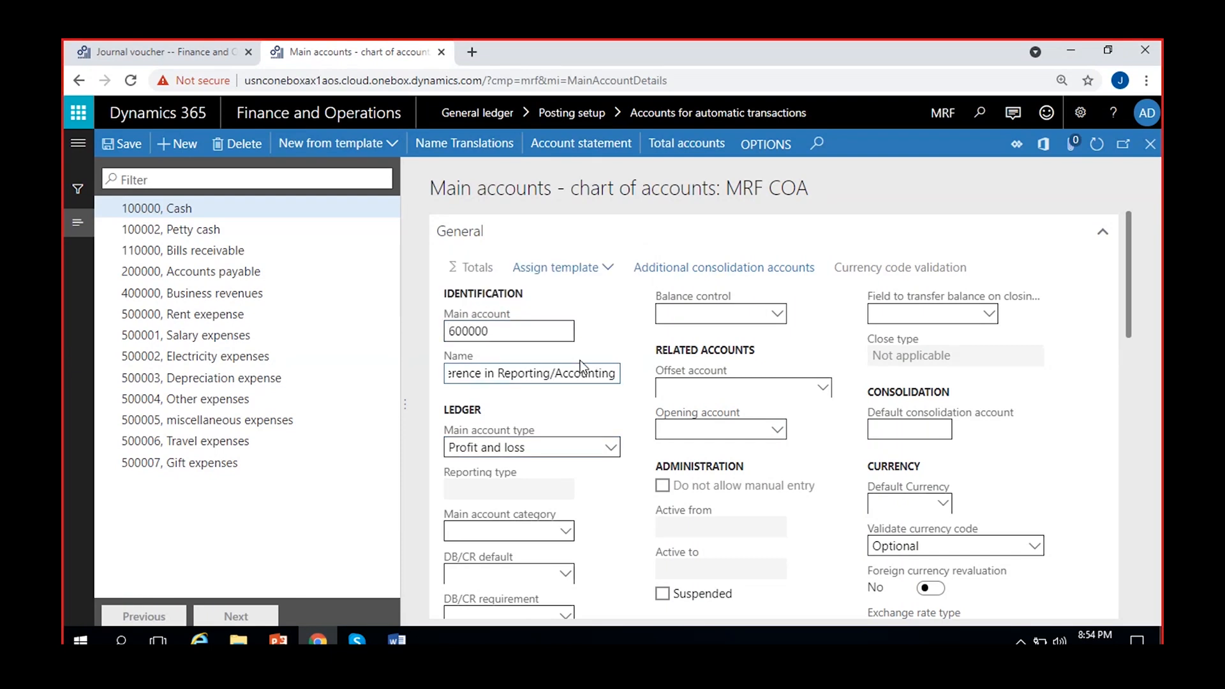
click(618, 475)
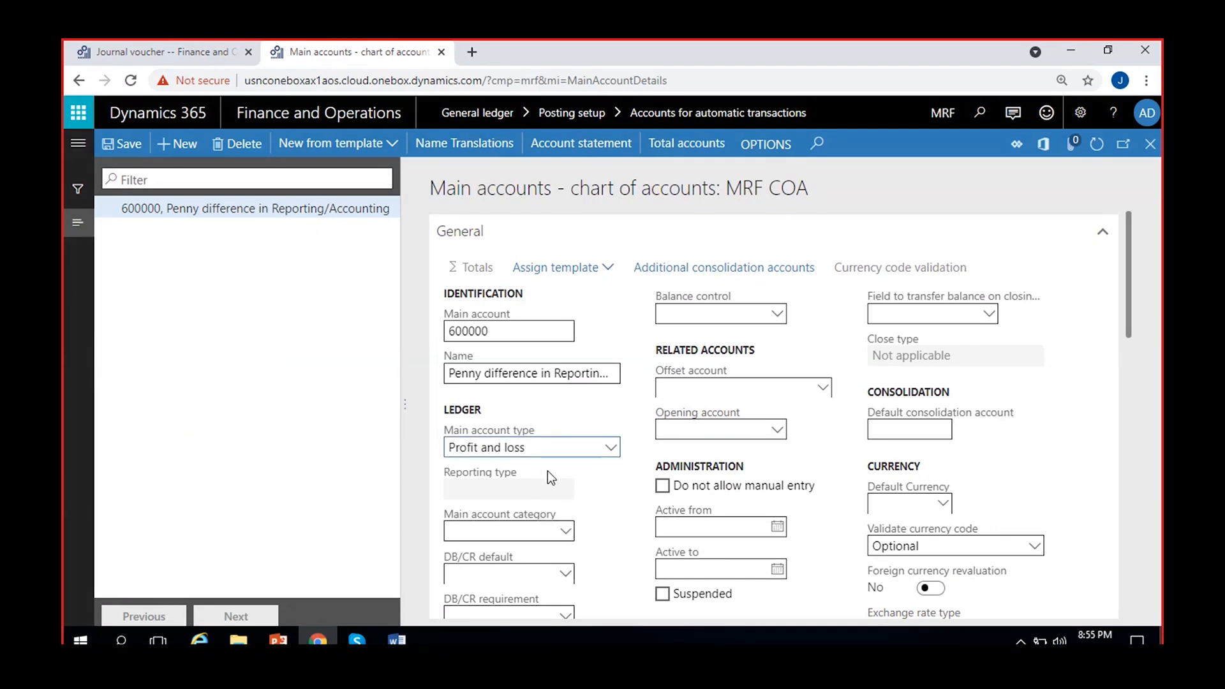
click(485, 330)
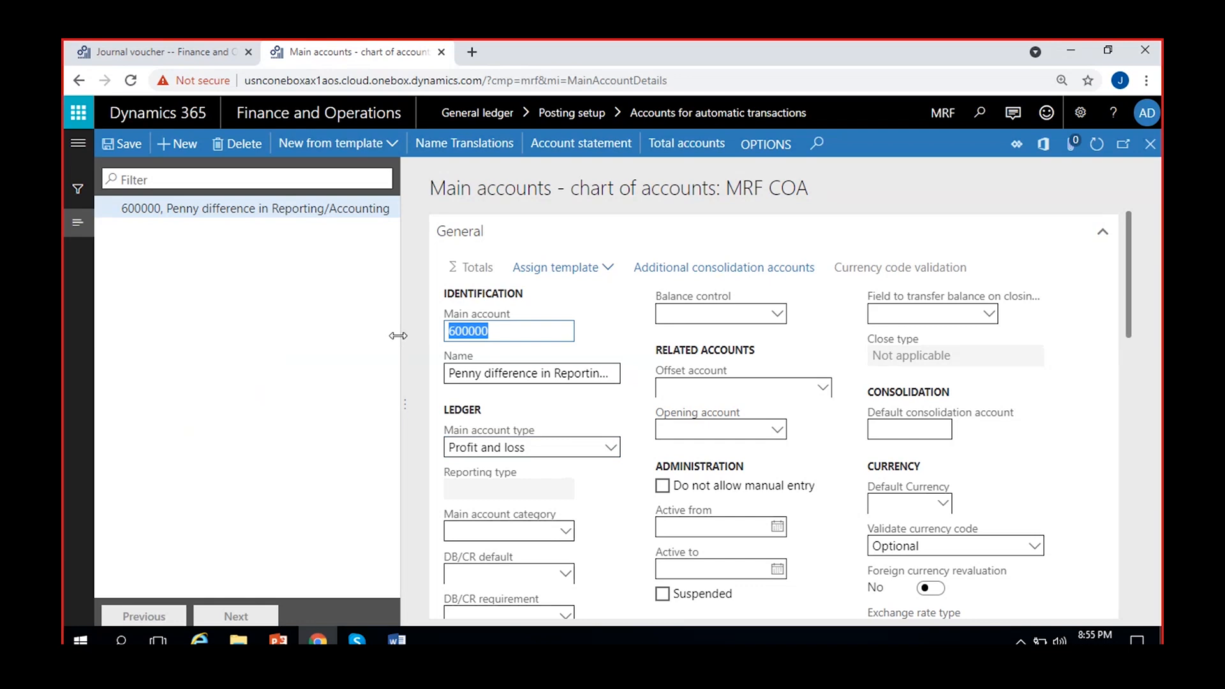
click(629, 332)
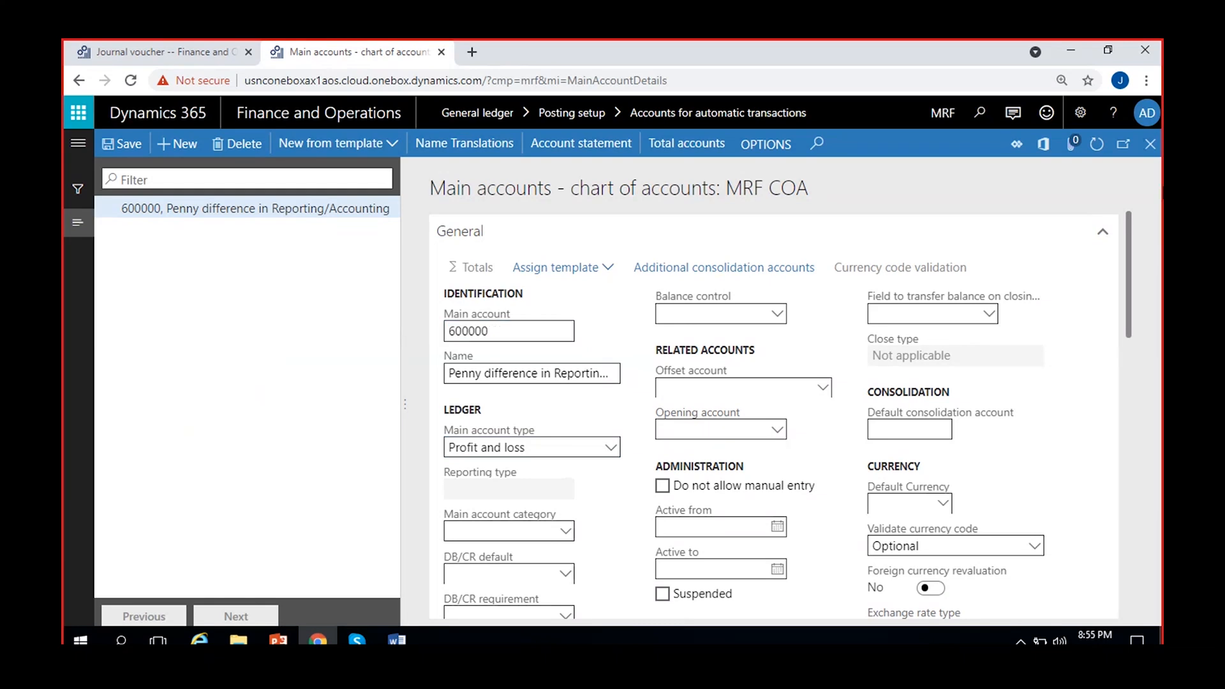
click(1150, 143)
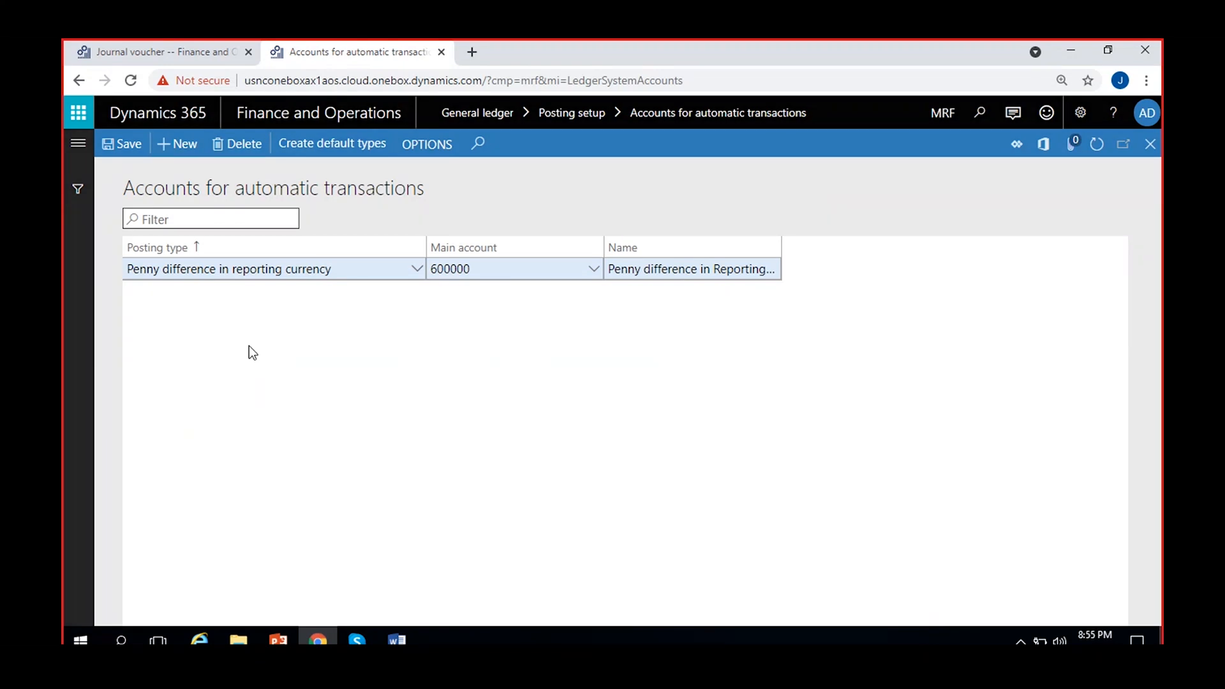
- Add the posting type Penny difference in accounting currency with main account 600000 and save the automatic transaction accounts
key(alt+n)
click(417, 268)
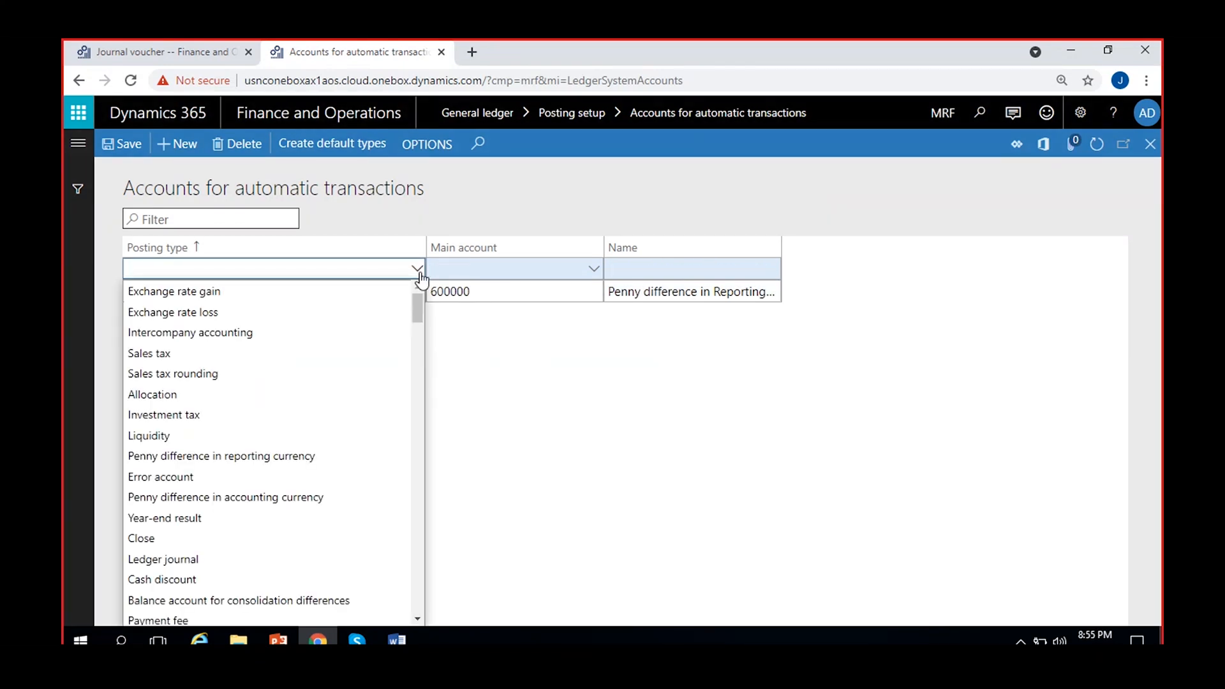
click(290, 497)
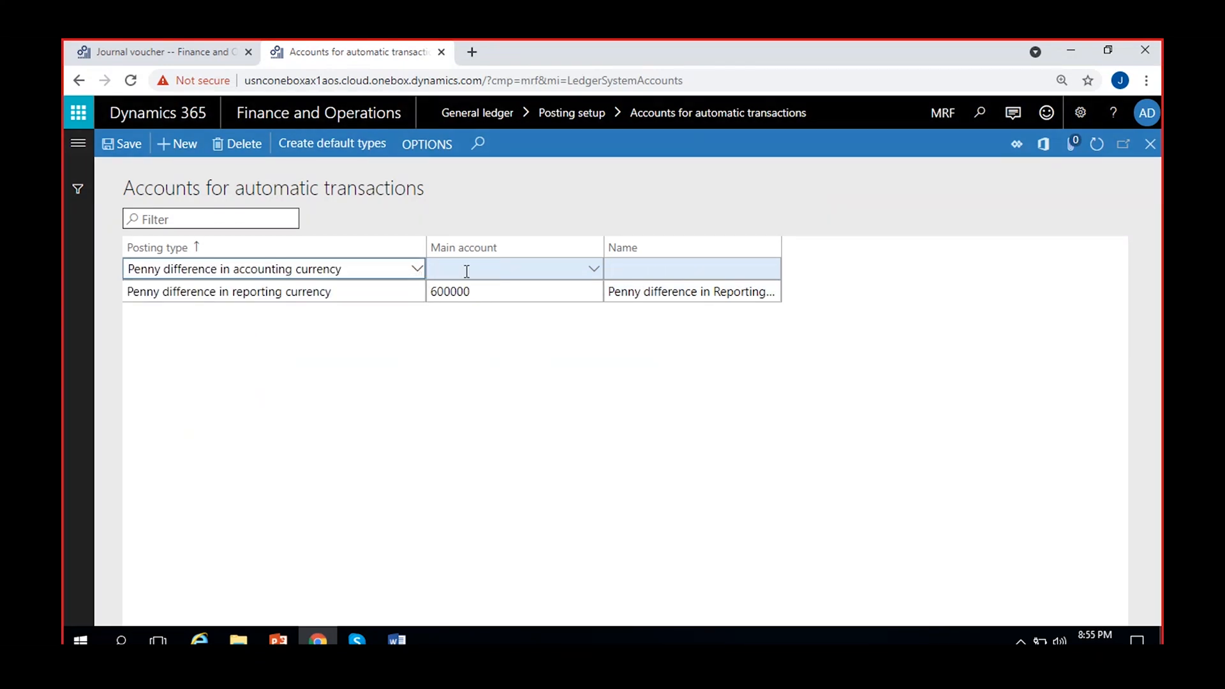
click(465, 268)
text(600000)
click(121, 144)
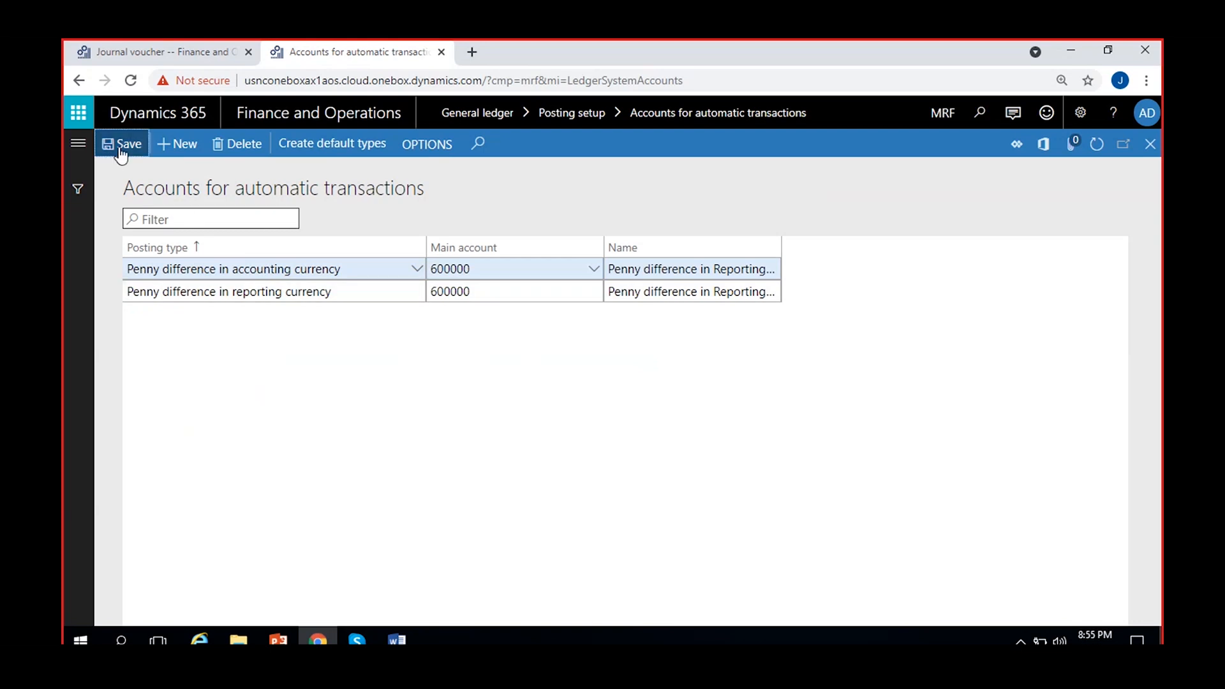
drag(779, 240, 807, 241)
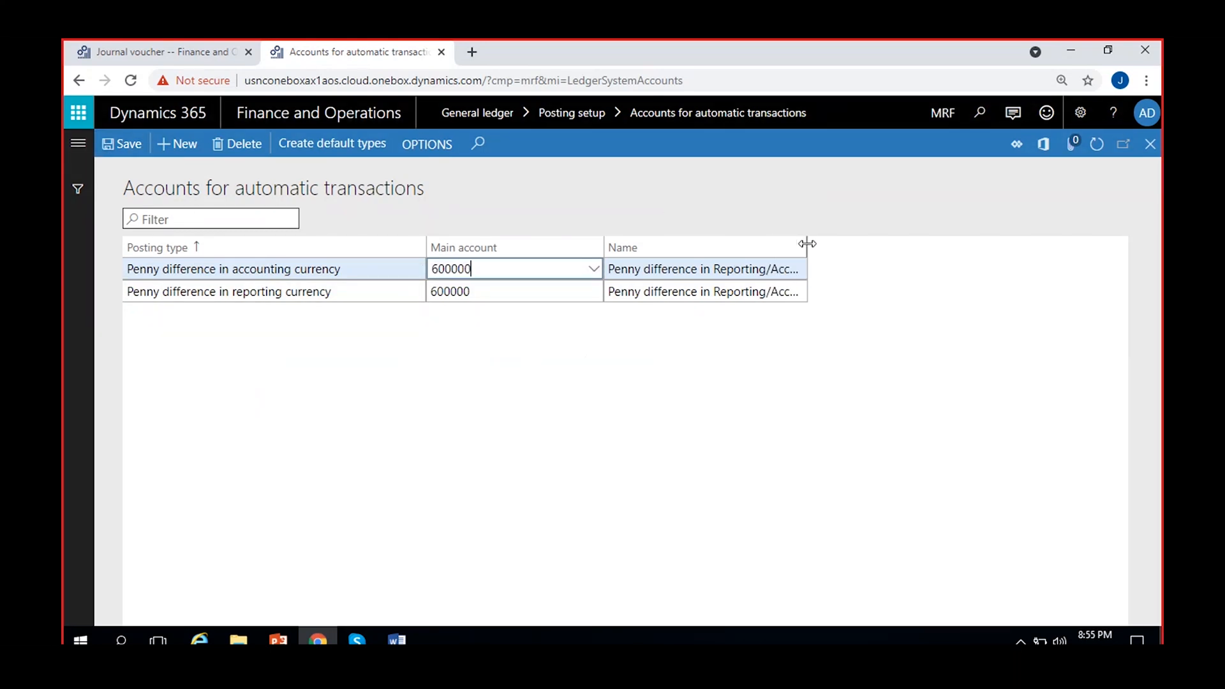
click(116, 145)
click(116, 147)
- Reread the currency imbalance warning in the posting message details of allocation journal MRF-000029
click(176, 60)
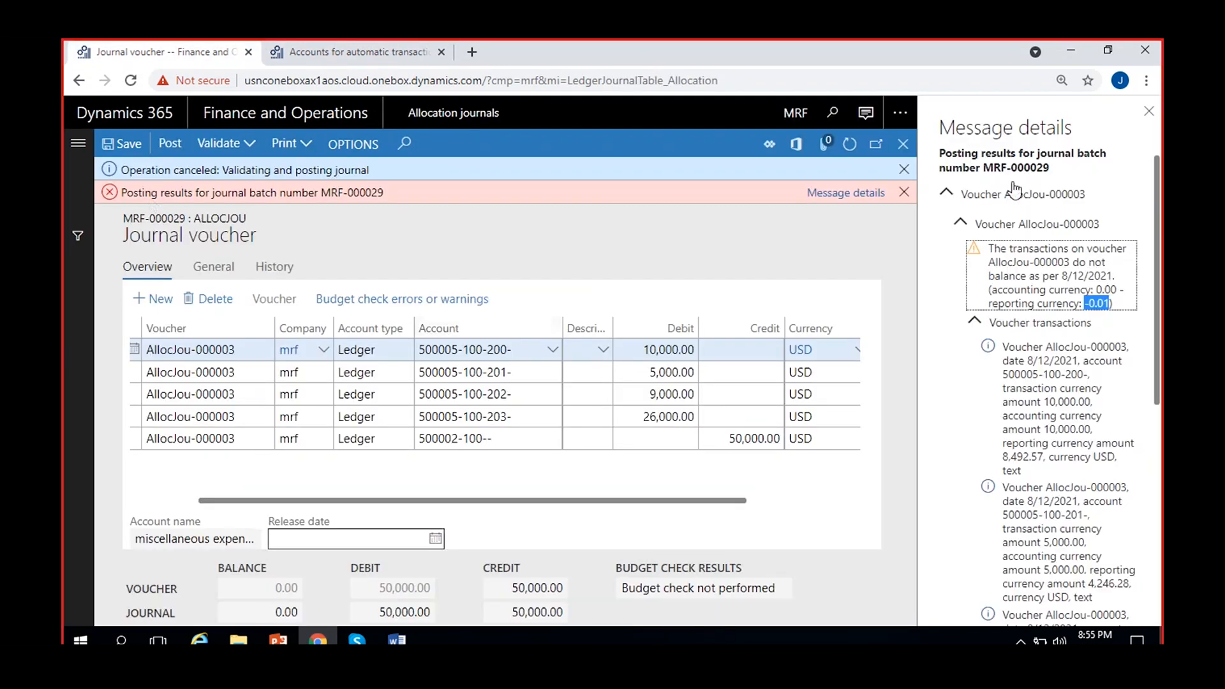
click(1148, 111)
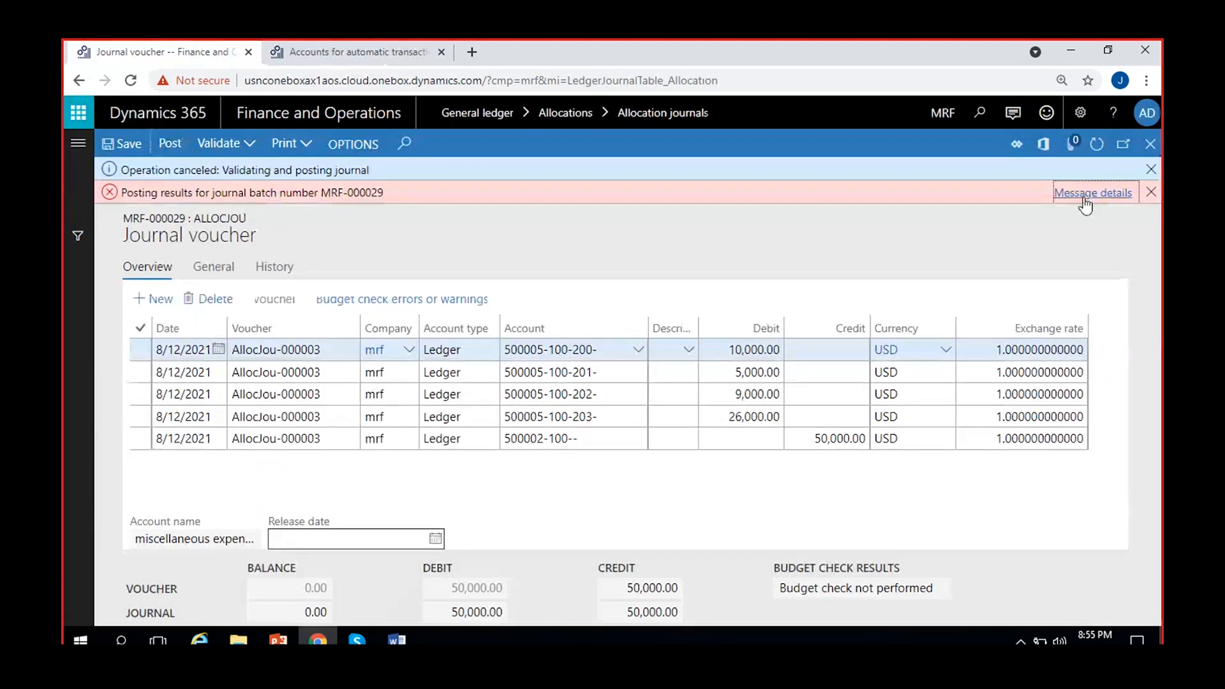
click(1093, 193)
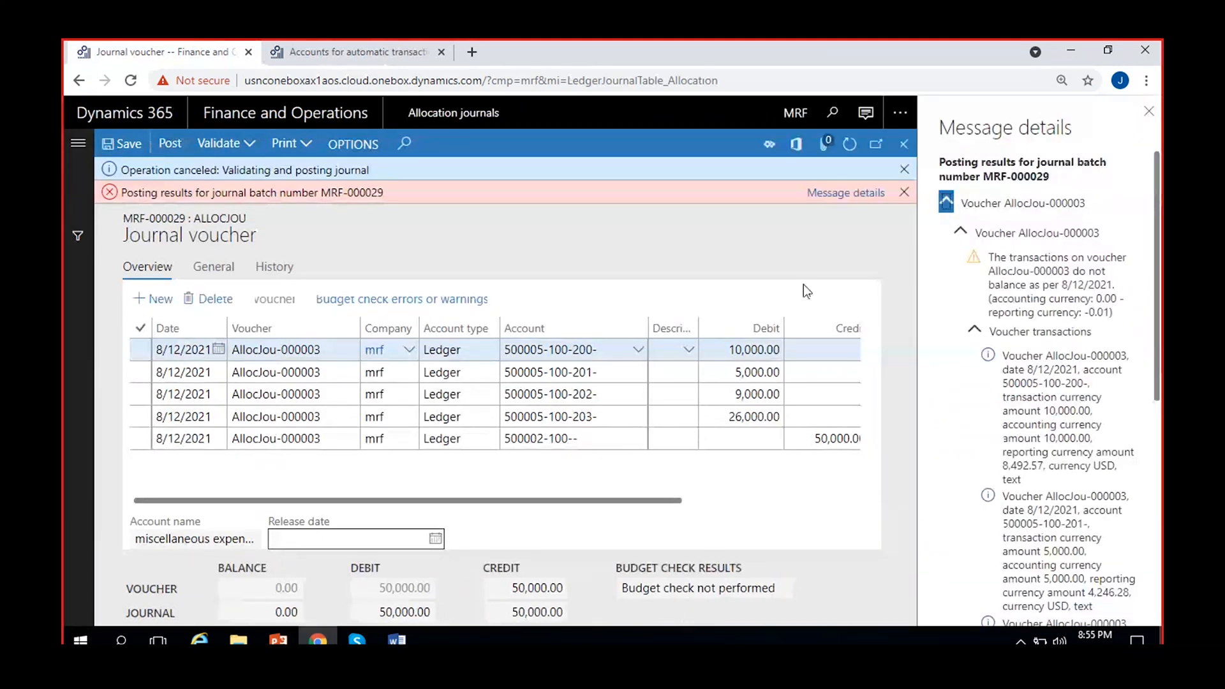
- Set both the maximum penny difference and the maximum penny-rounding to 0.10 in the general ledger parameters and save
click(349, 54)
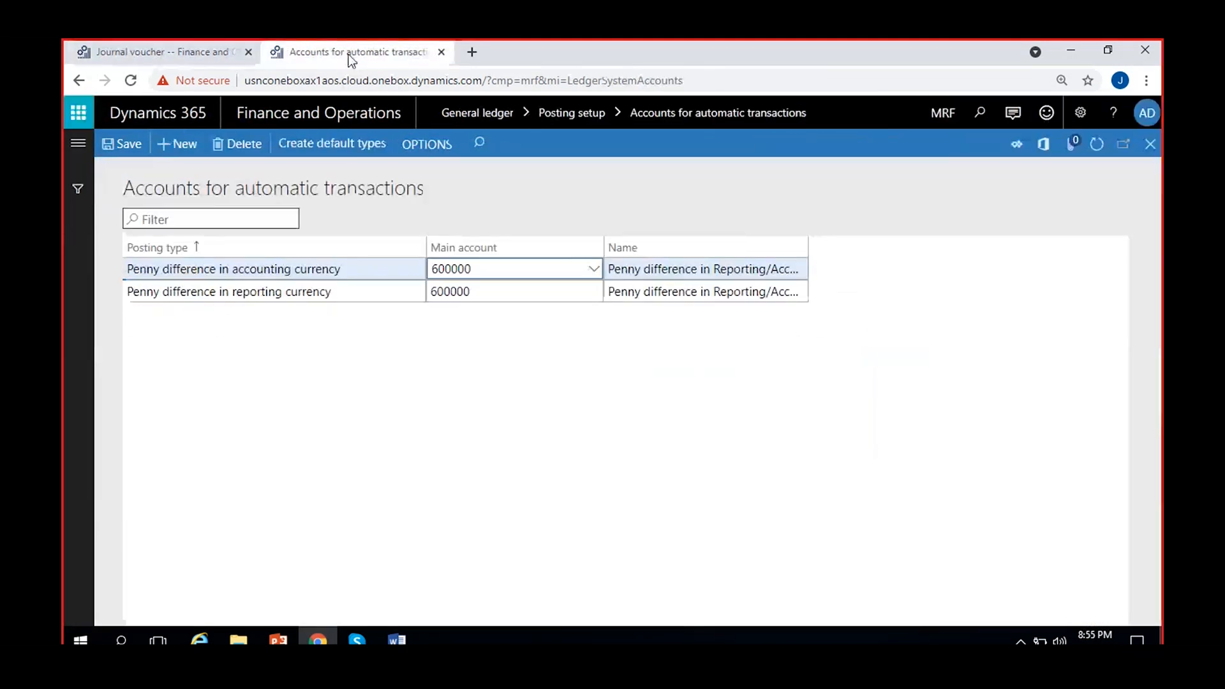
click(77, 143)
drag(429, 619, 717, 619)
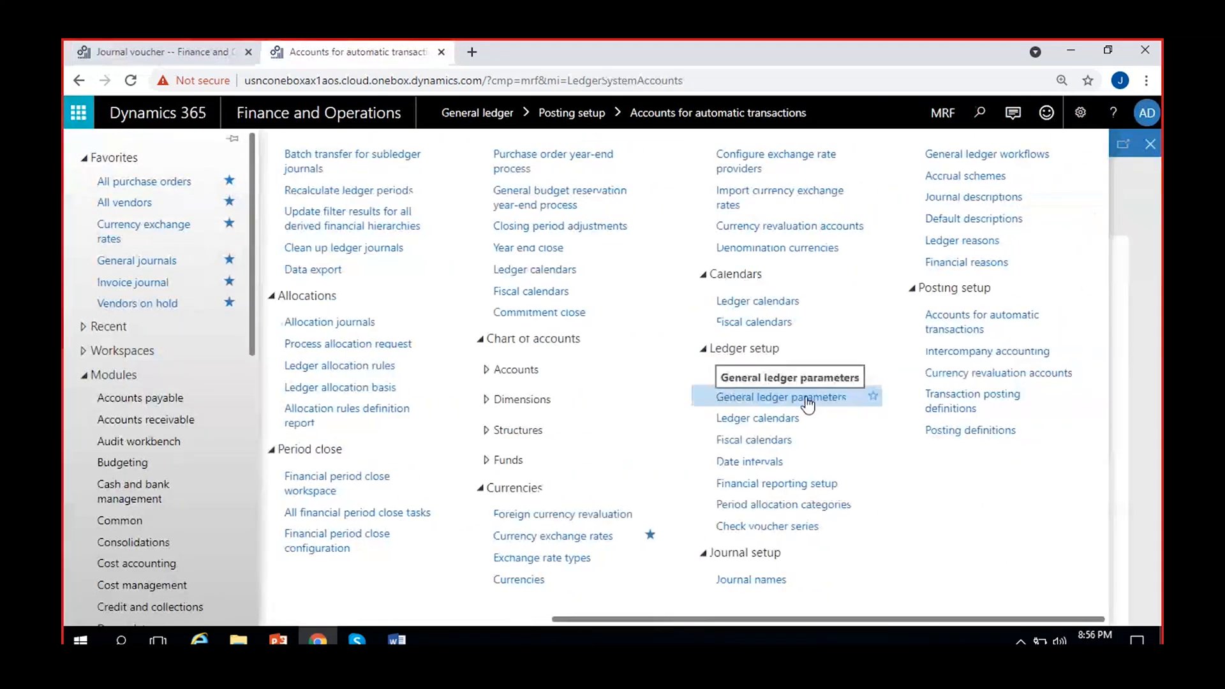
click(783, 395)
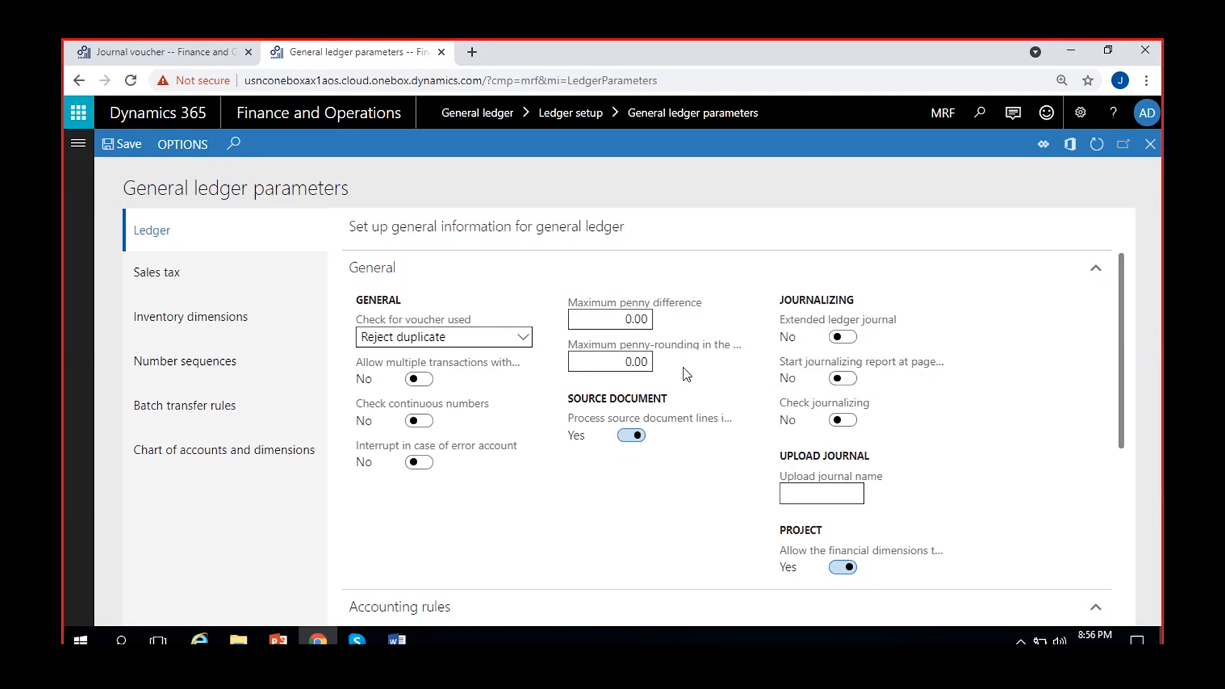
click(644, 319)
click(706, 365)
click(220, 54)
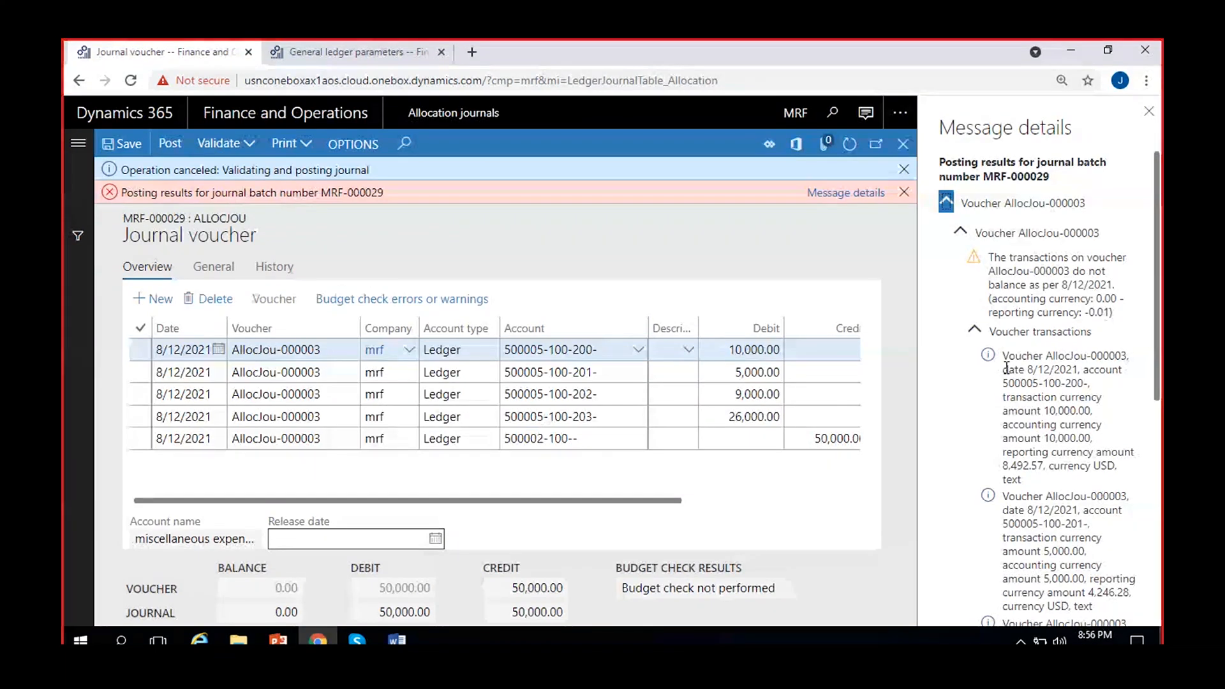
click(359, 54)
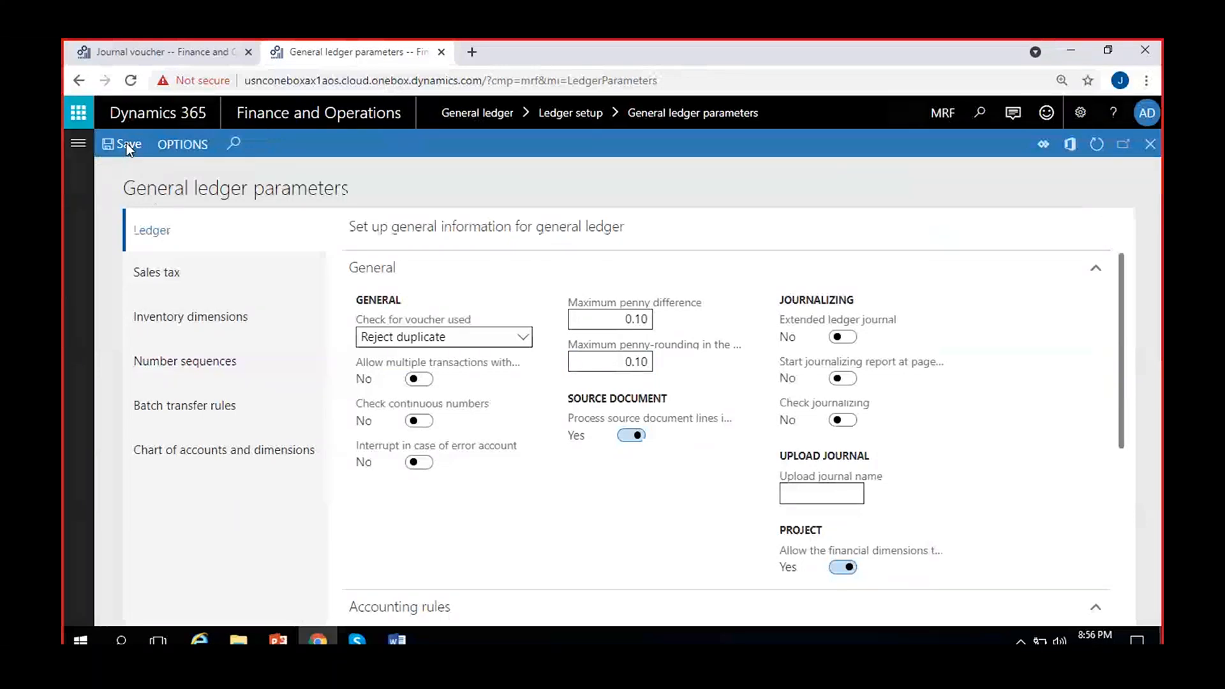
- Post allocation journal MRF-000029 and open the transactions of its posted voucher
click(123, 52)
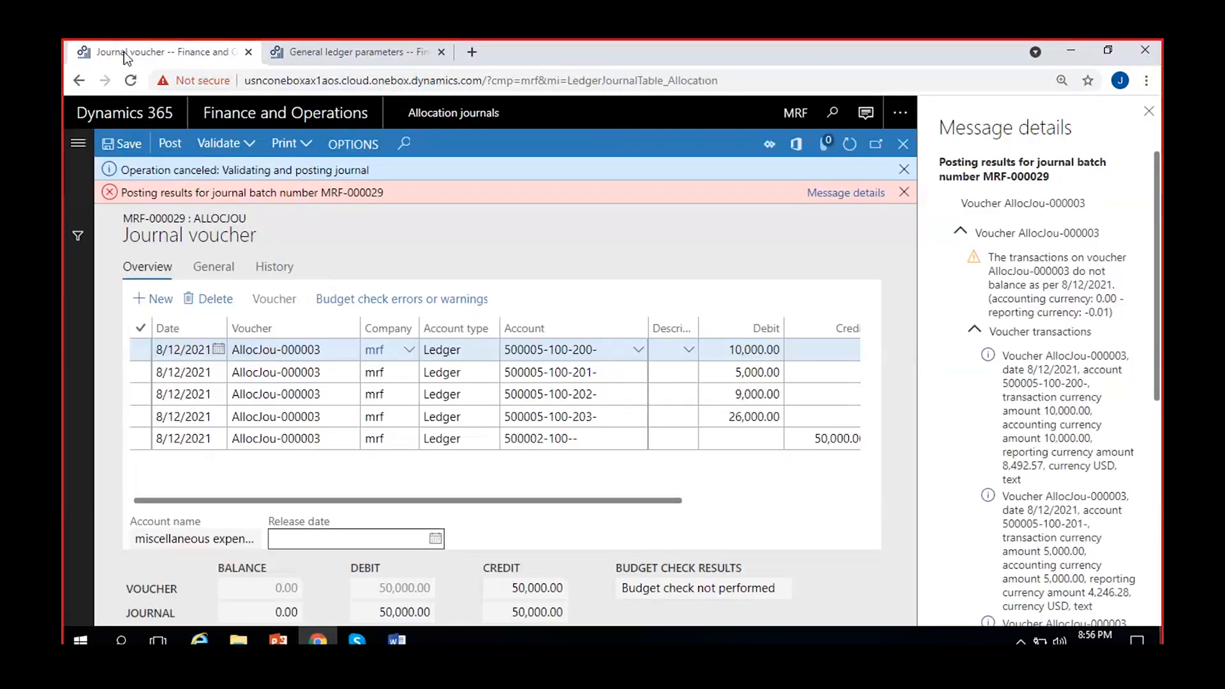
click(1148, 111)
click(1097, 145)
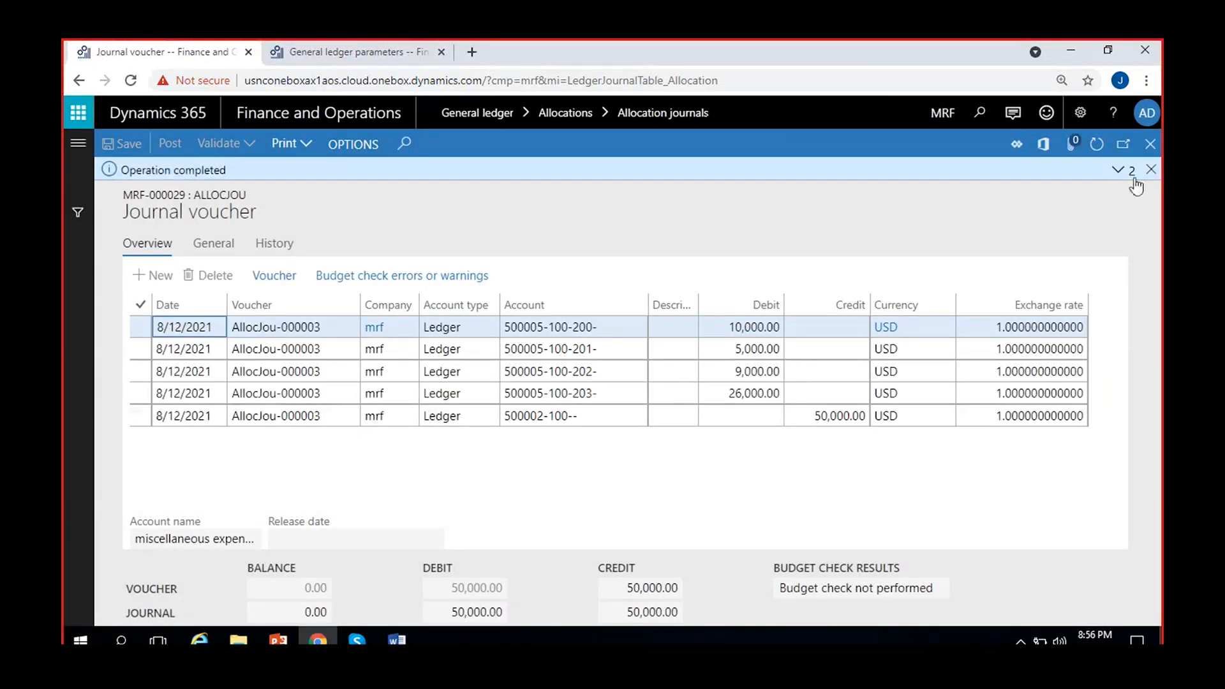
click(1123, 170)
click(1151, 170)
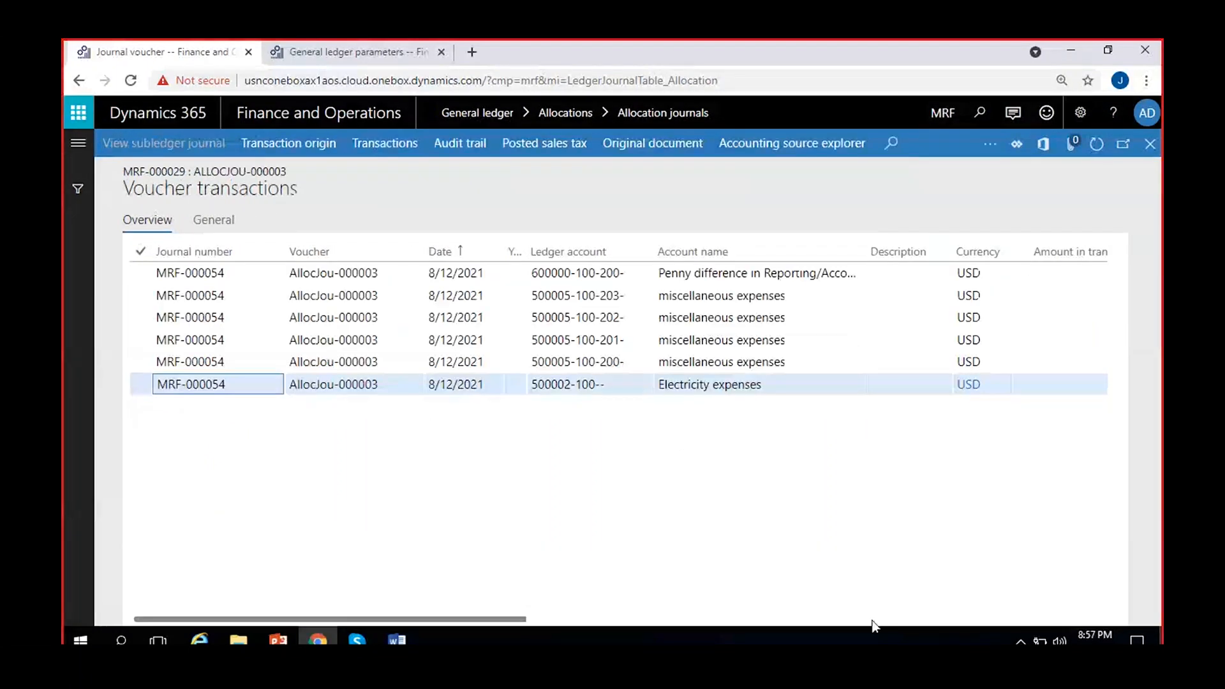
- Examine the voucher's penny difference line, including its reporting currency amount, posting type and main account 600000
drag(514, 622, 714, 616)
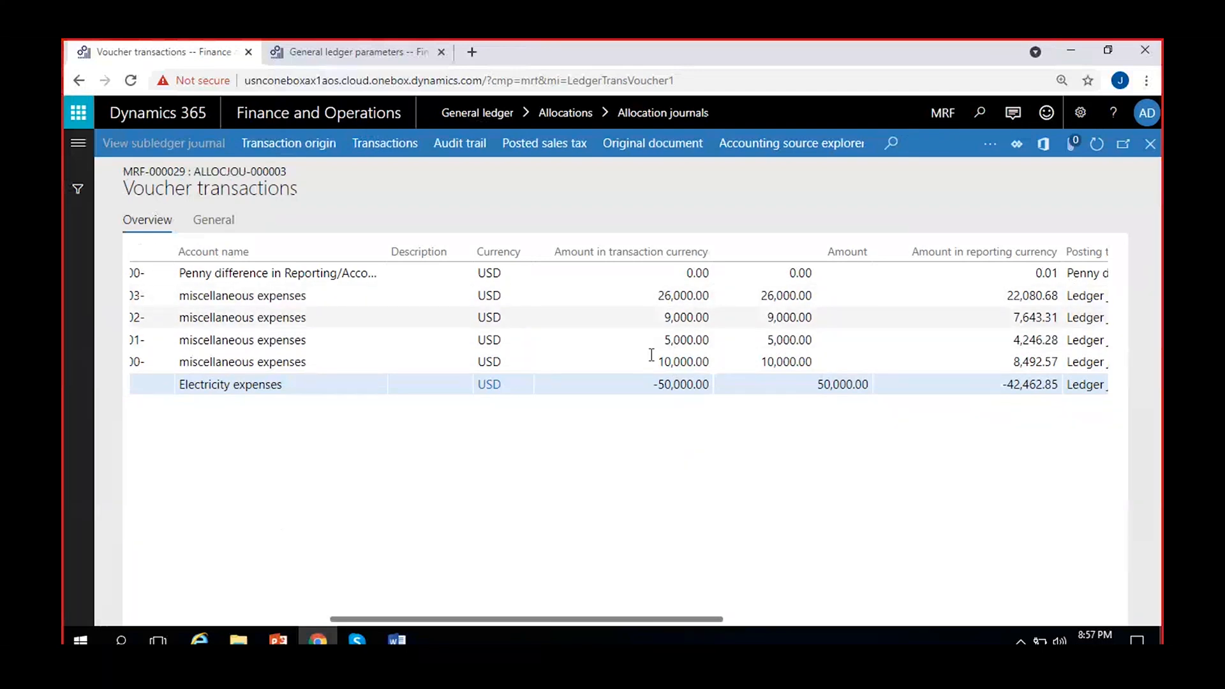
drag(724, 619, 787, 620)
drag(882, 273, 906, 275)
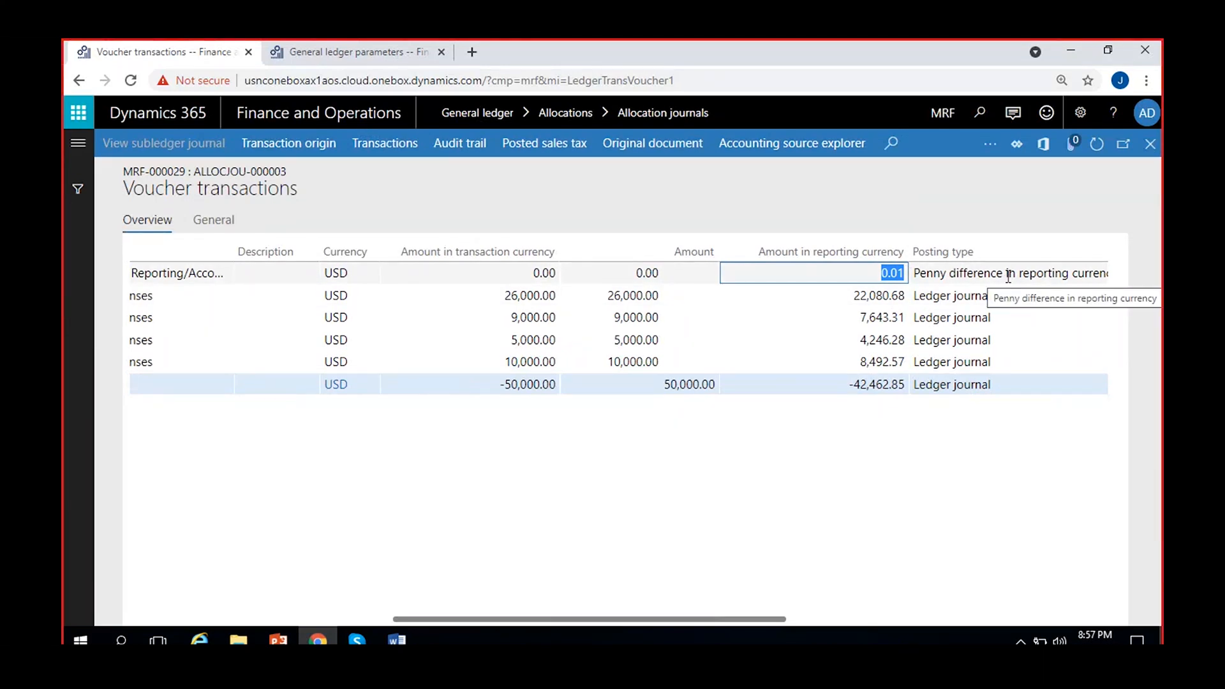
drag(770, 623, 839, 579)
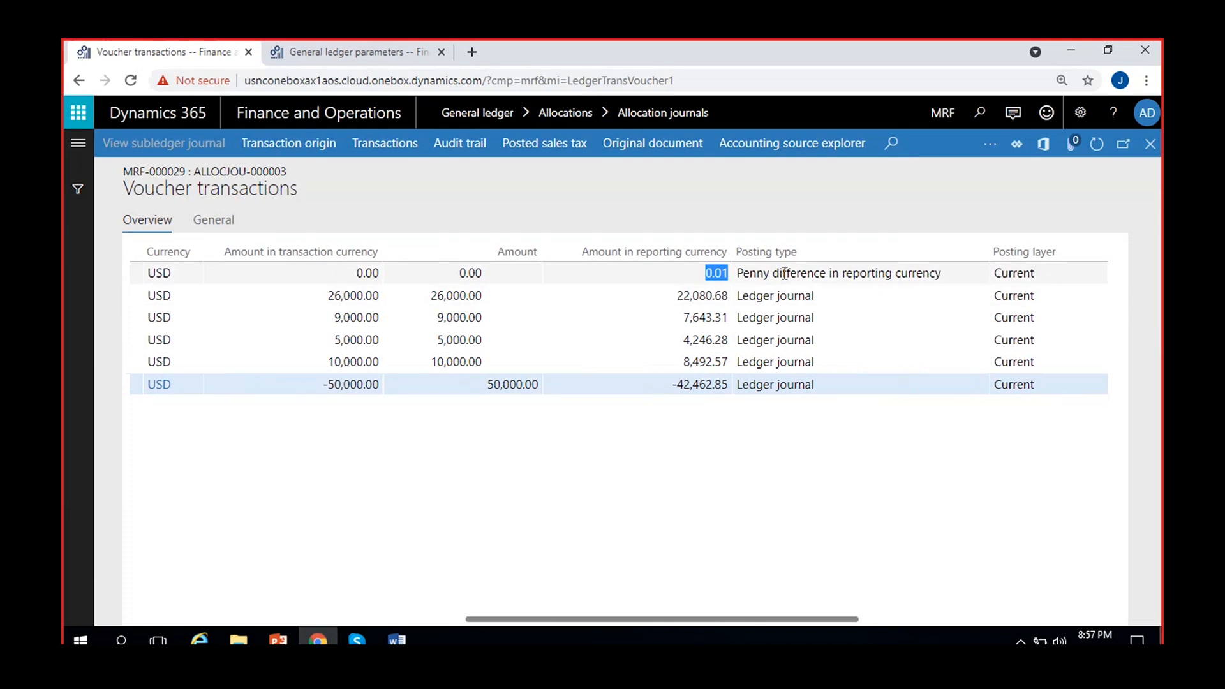
drag(730, 619, 521, 619)
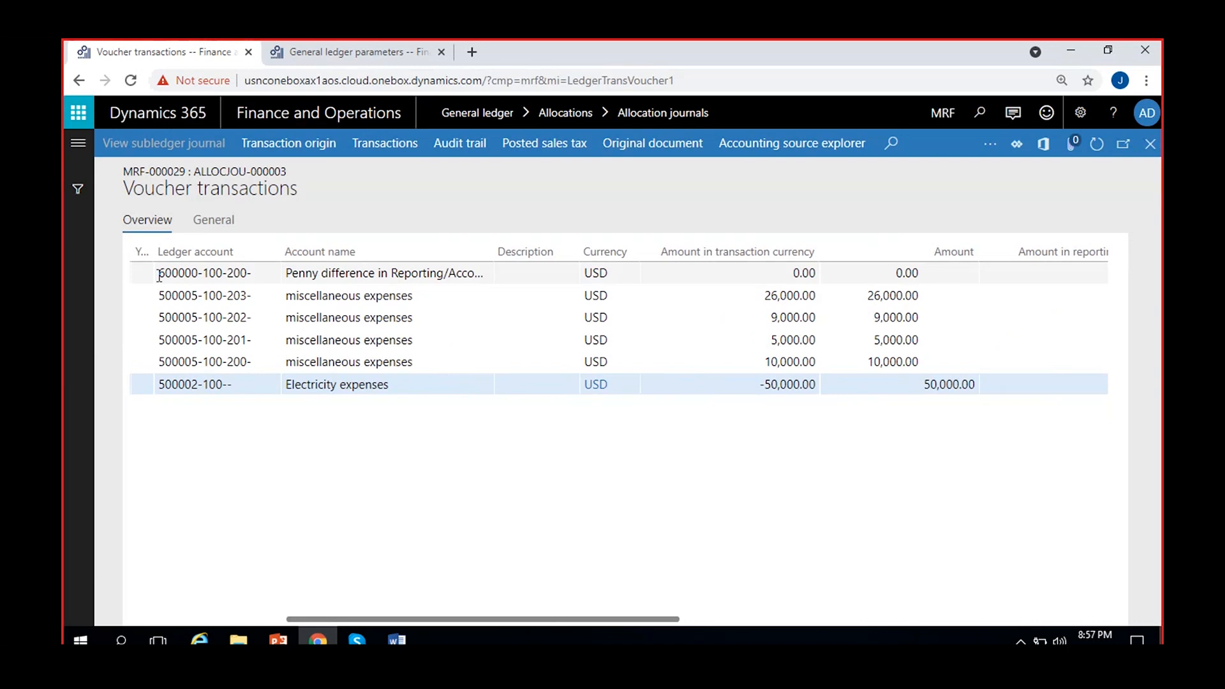
drag(160, 274, 199, 275)
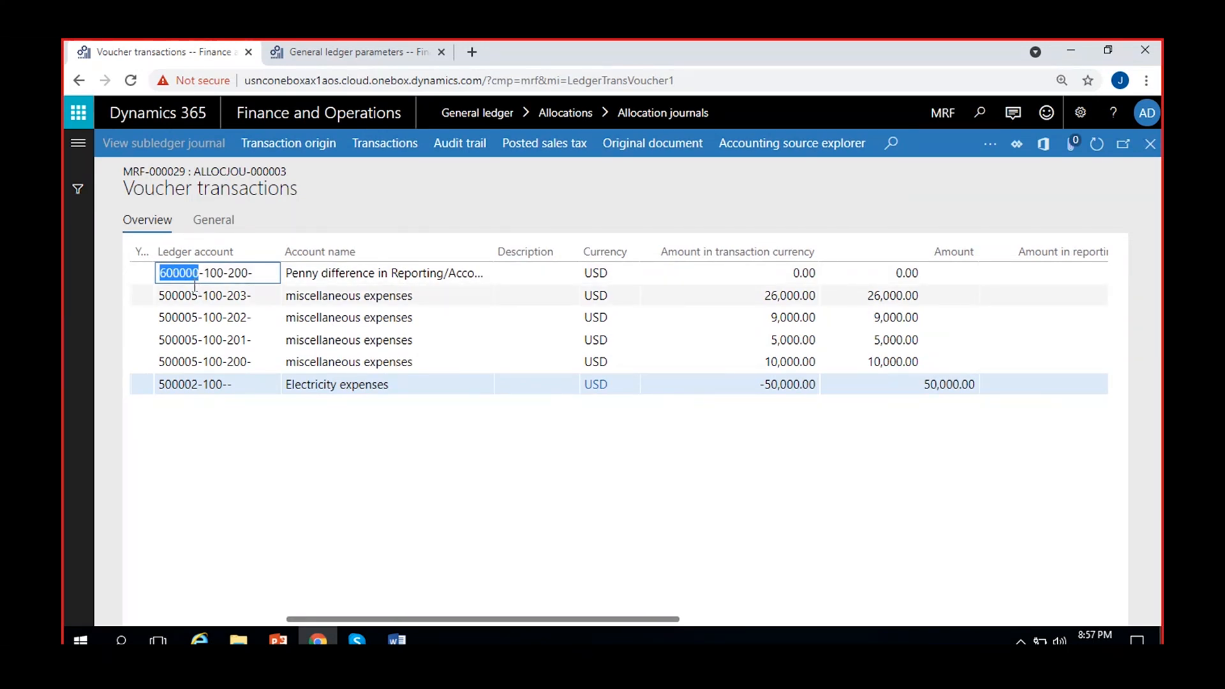
- Widen the Account name column to fit the full penny difference account name and select that line
click(709, 536)
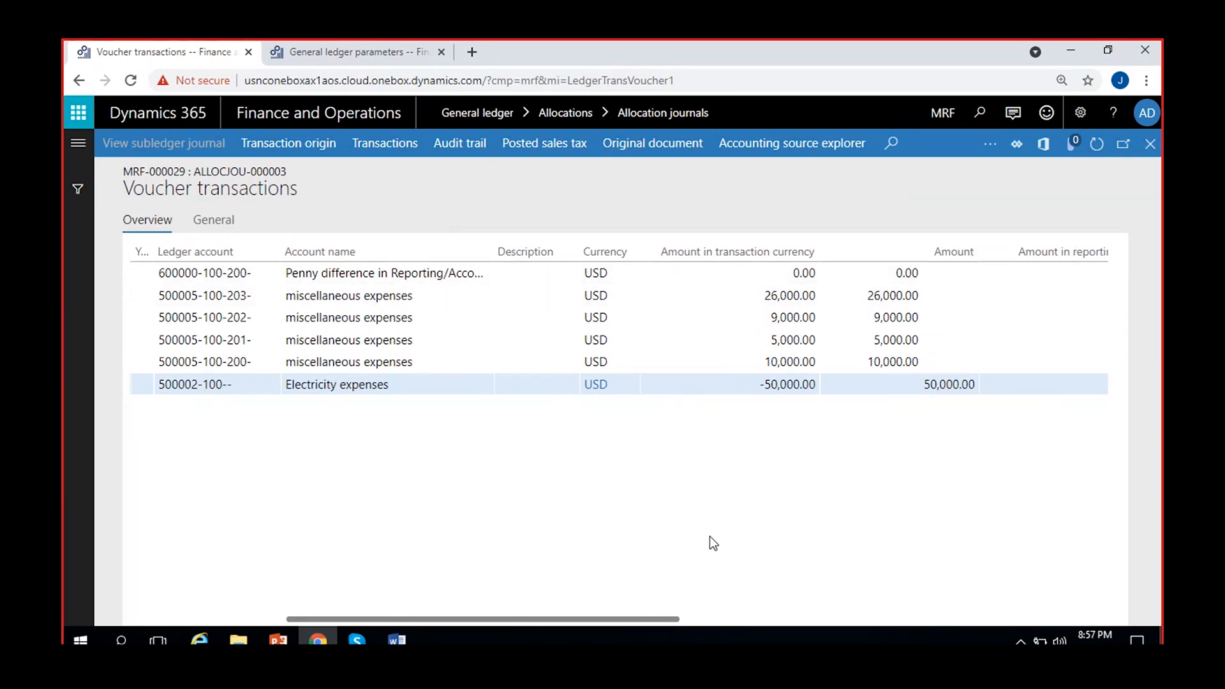
drag(493, 246, 558, 246)
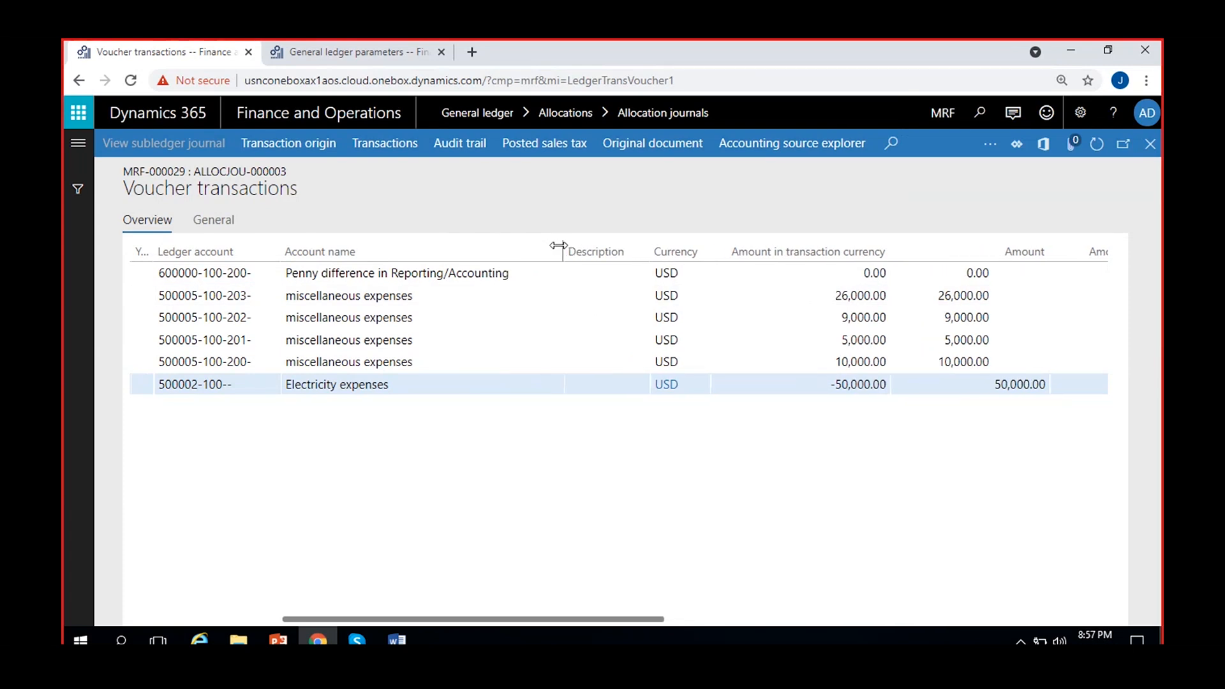
click(517, 274)
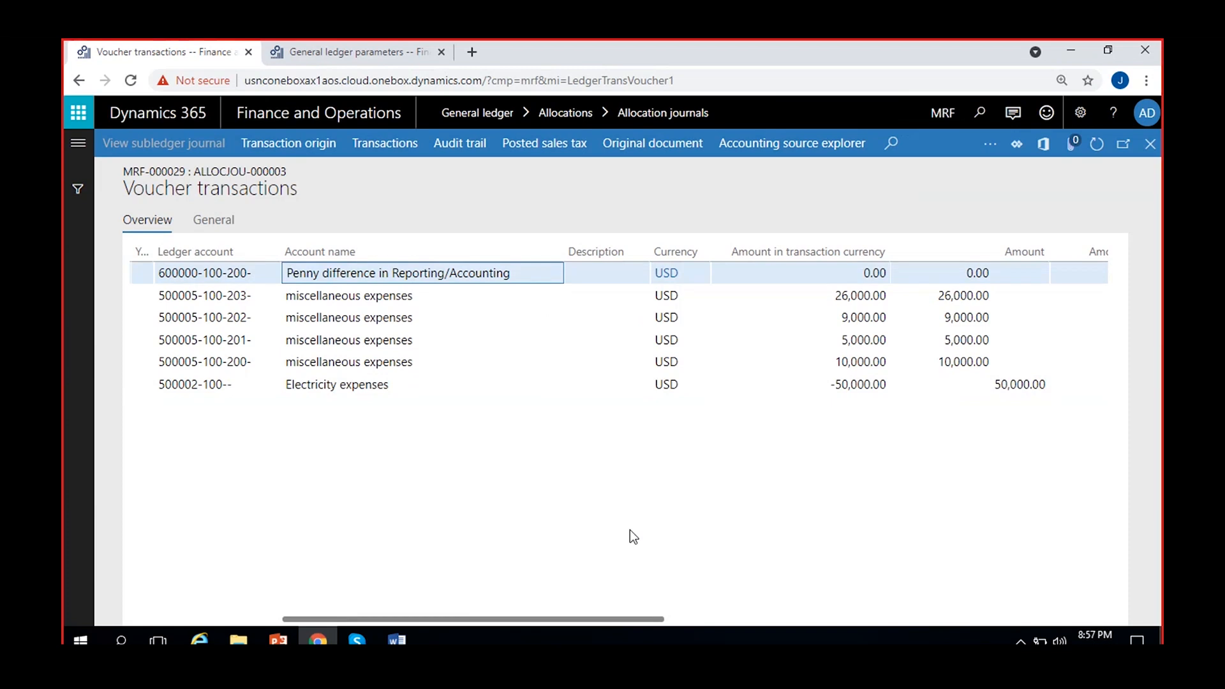
- Compare the transaction and reporting currency amounts and posting types across all voucher lines, and close the voucher transactions
scroll(773, 376, right, 3)
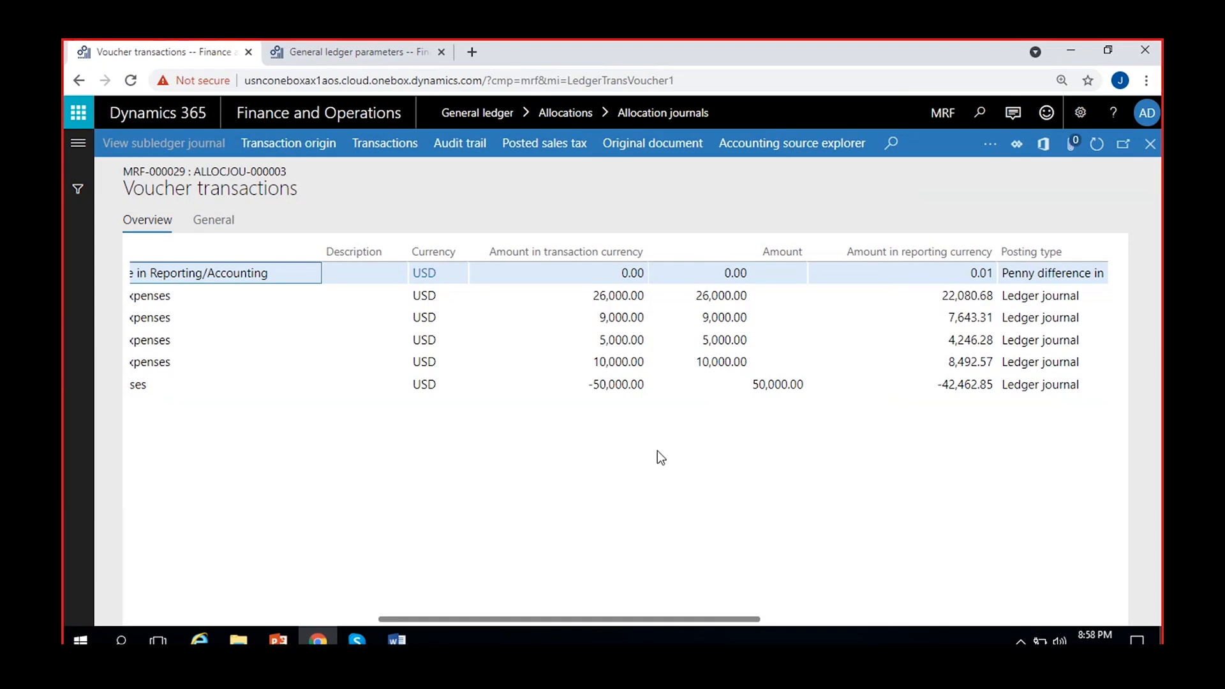
drag(749, 620, 862, 618)
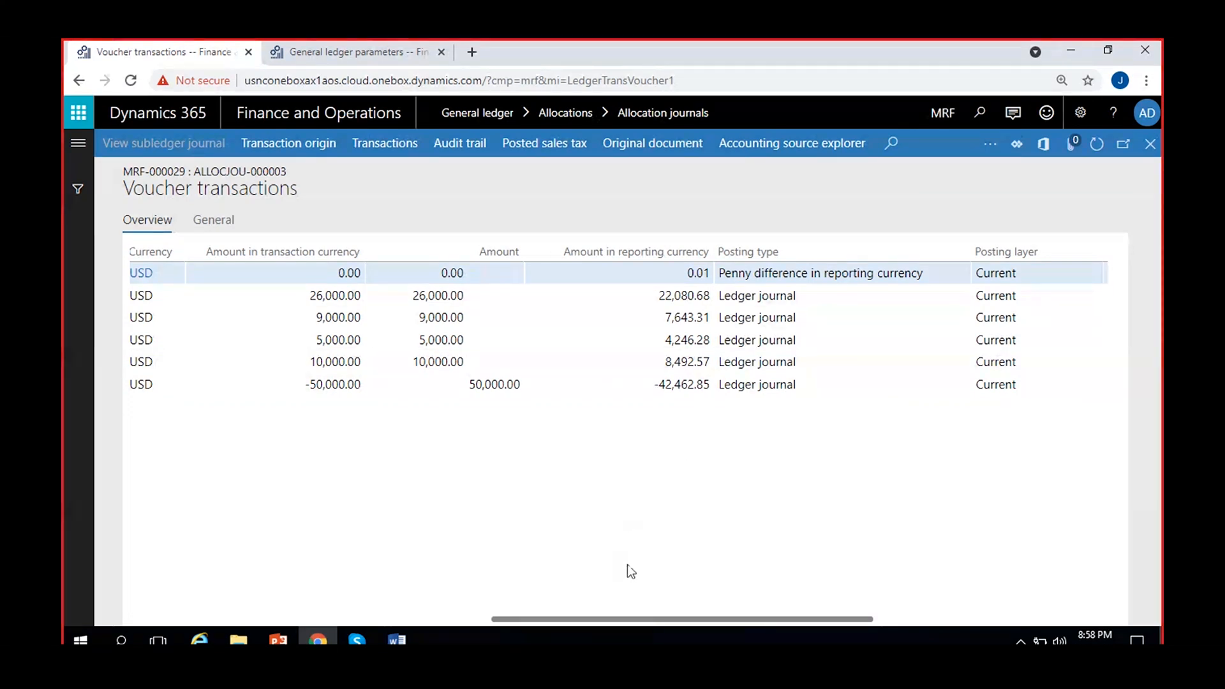
scroll(758, 539, right, 2)
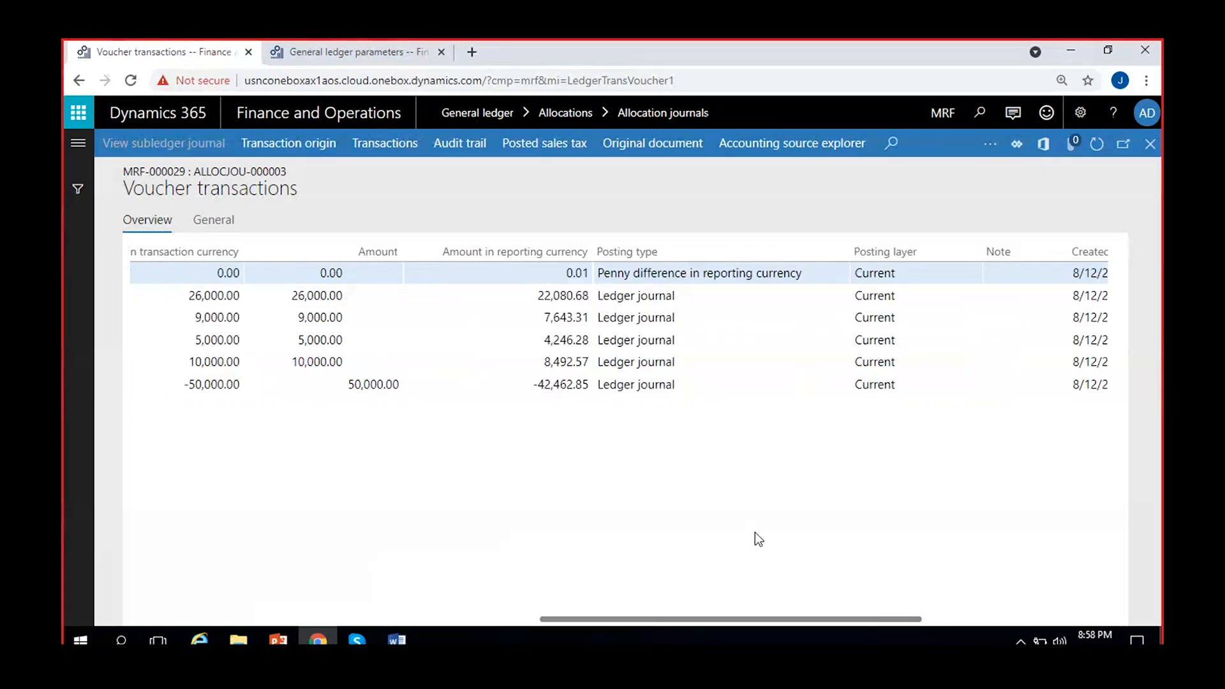
scroll(559, 504, left, 2)
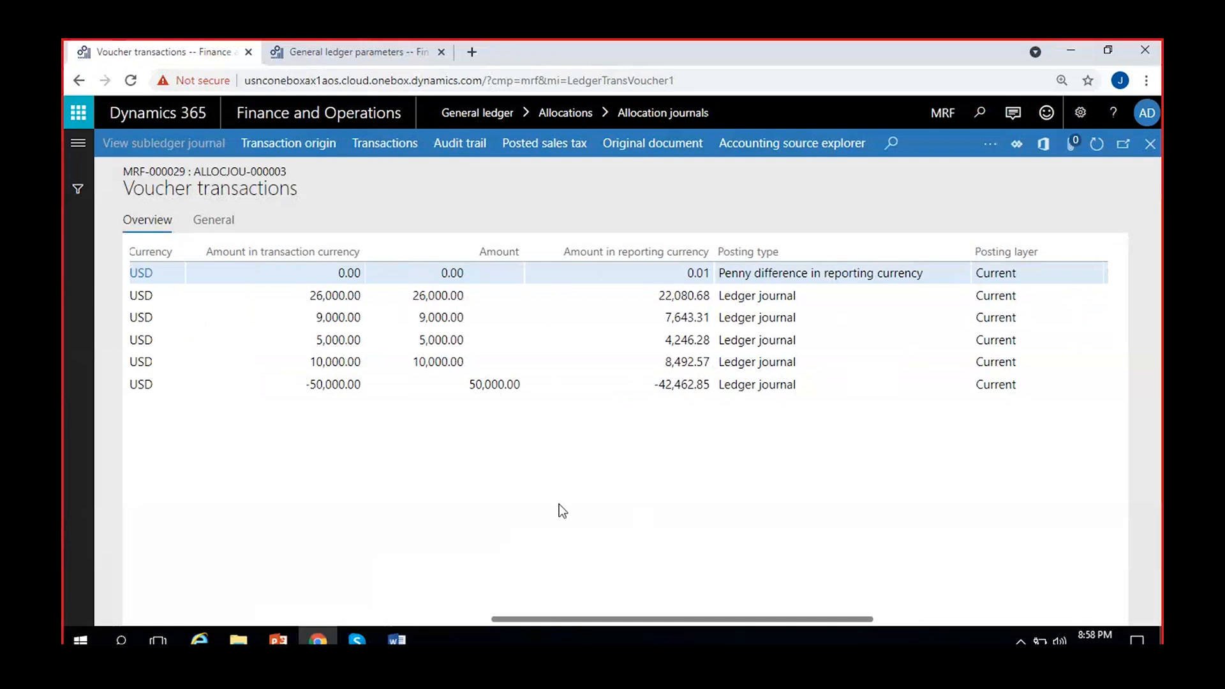
scroll(559, 504, left, 4)
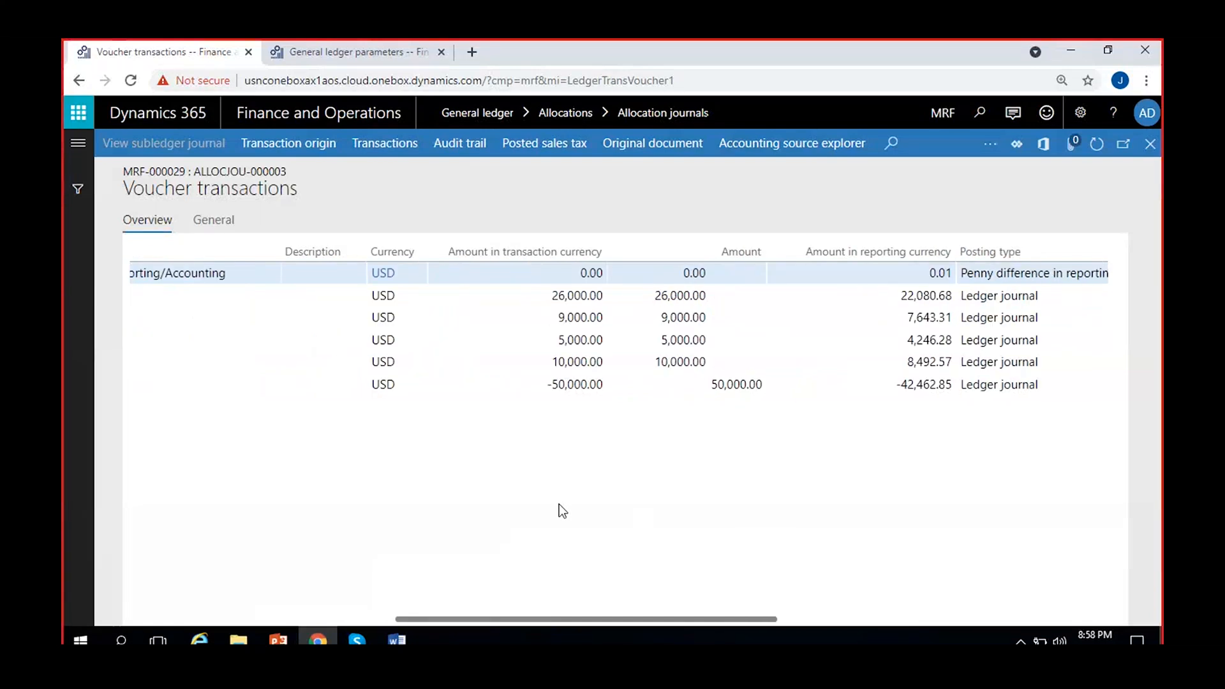
scroll(559, 504, left, 10)
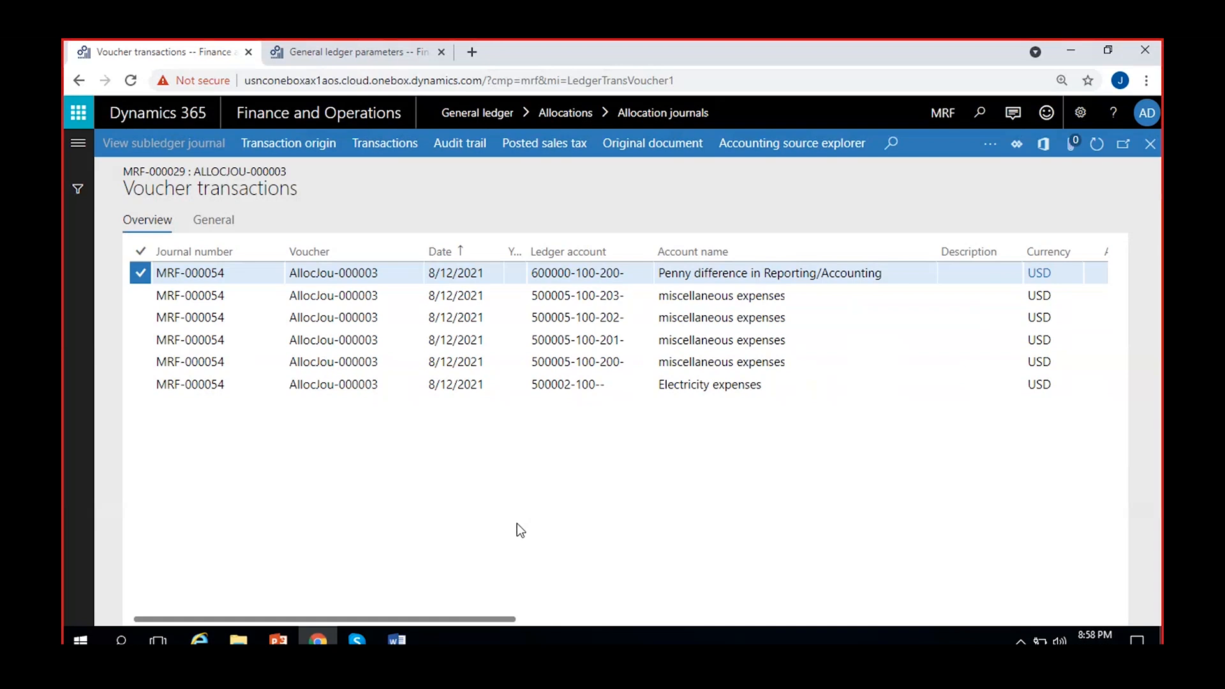
scroll(663, 462, right, 10)
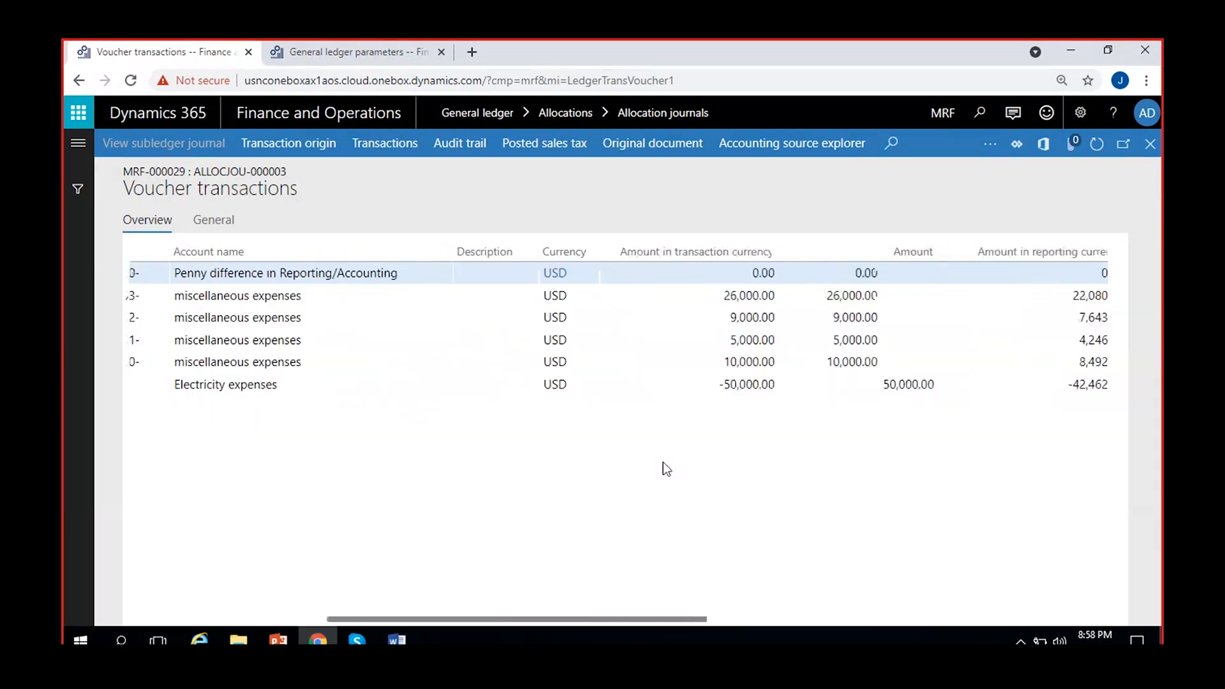
scroll(664, 462, right, 2)
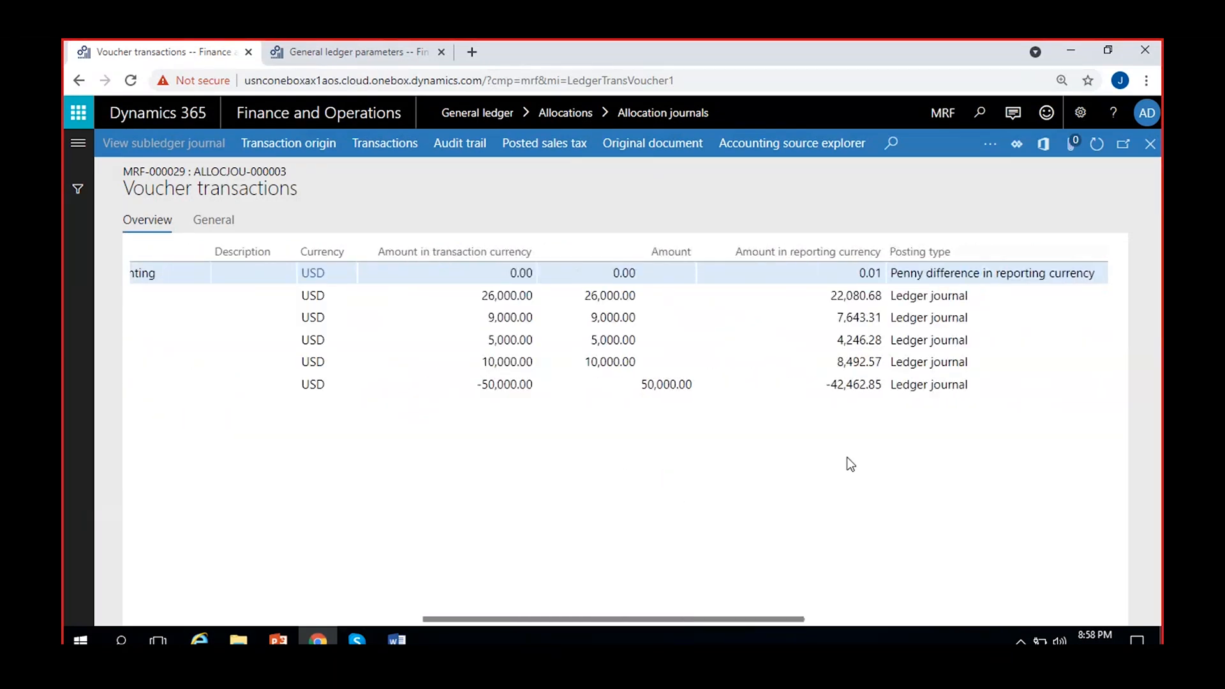
click(1152, 146)
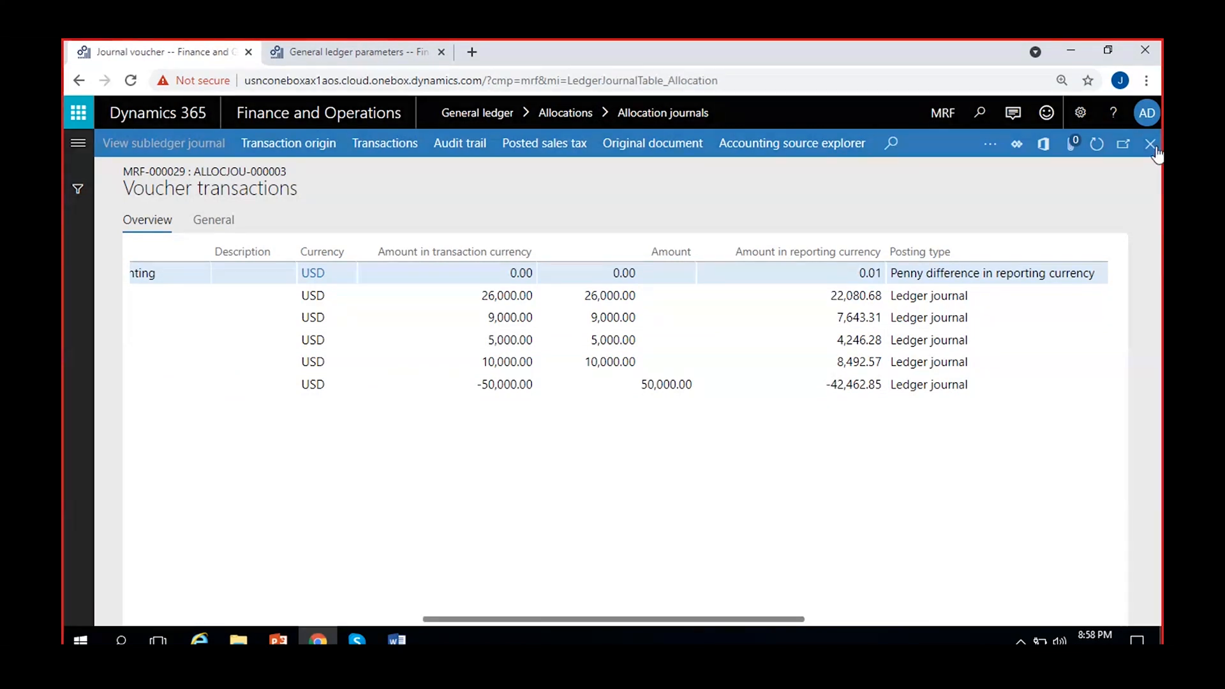
- Switch to the MS Dynamics 8 PM document in Word and highlight the notes from Ledger allocations through Fixed weight
click(396, 640)
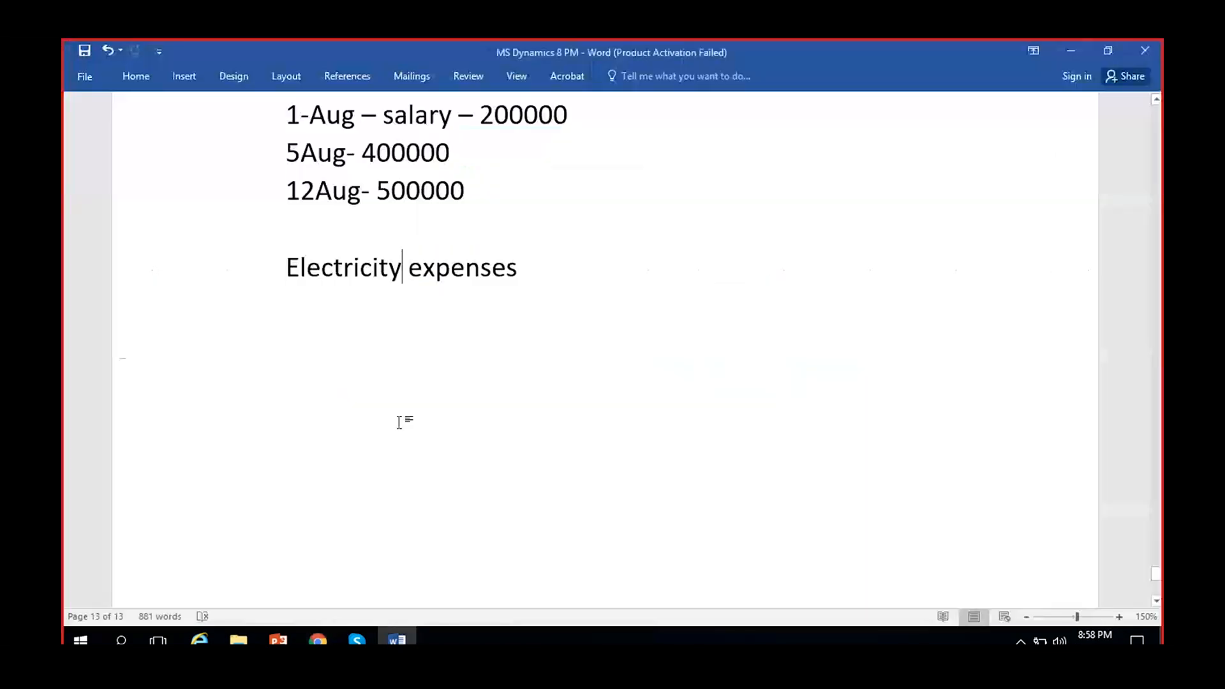
scroll(460, 412, up, 10)
scroll(460, 410, up, 10)
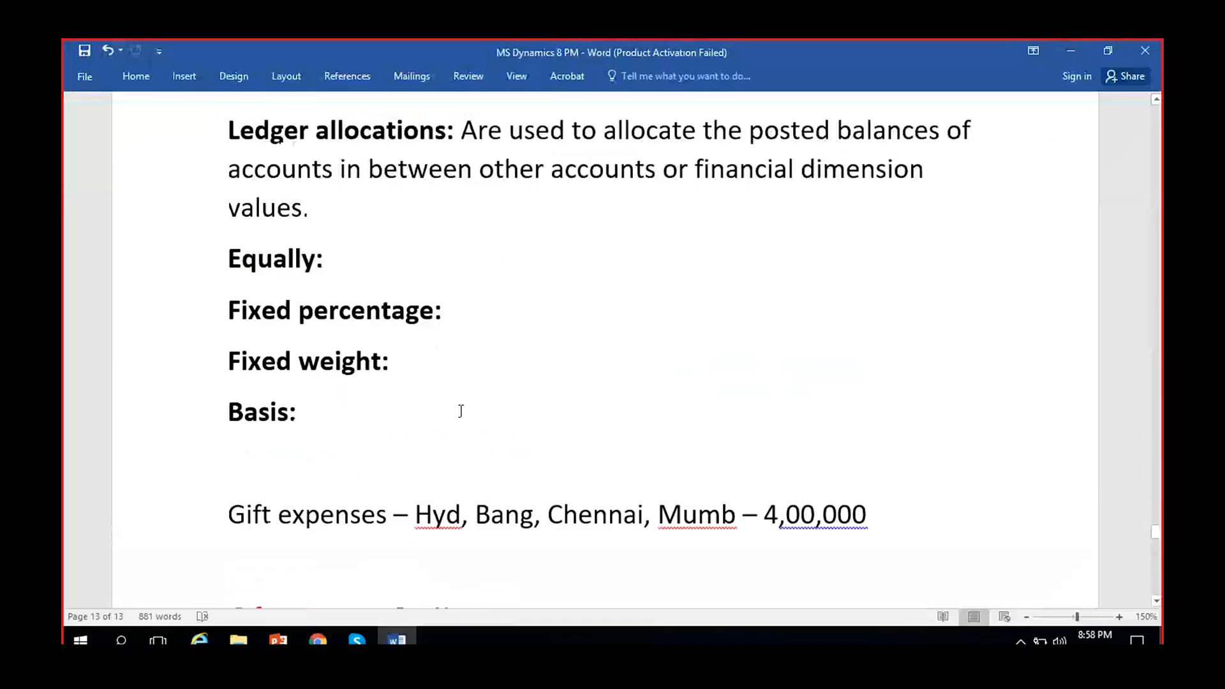
drag(405, 425, 200, 190)
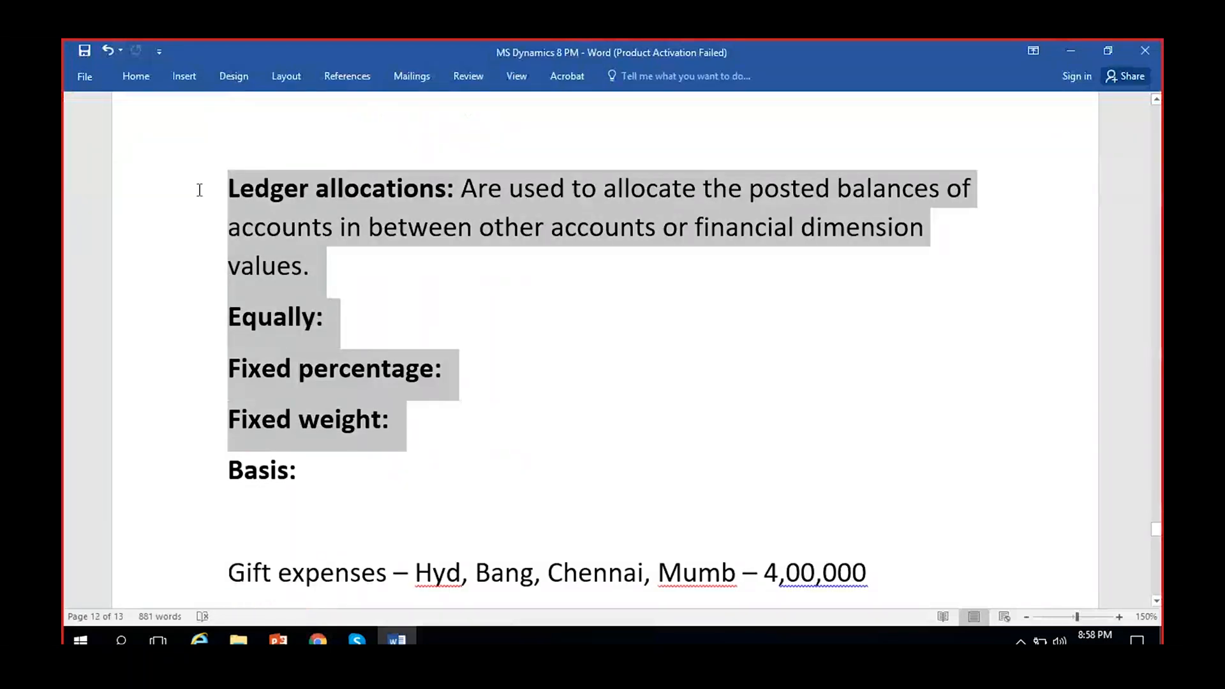